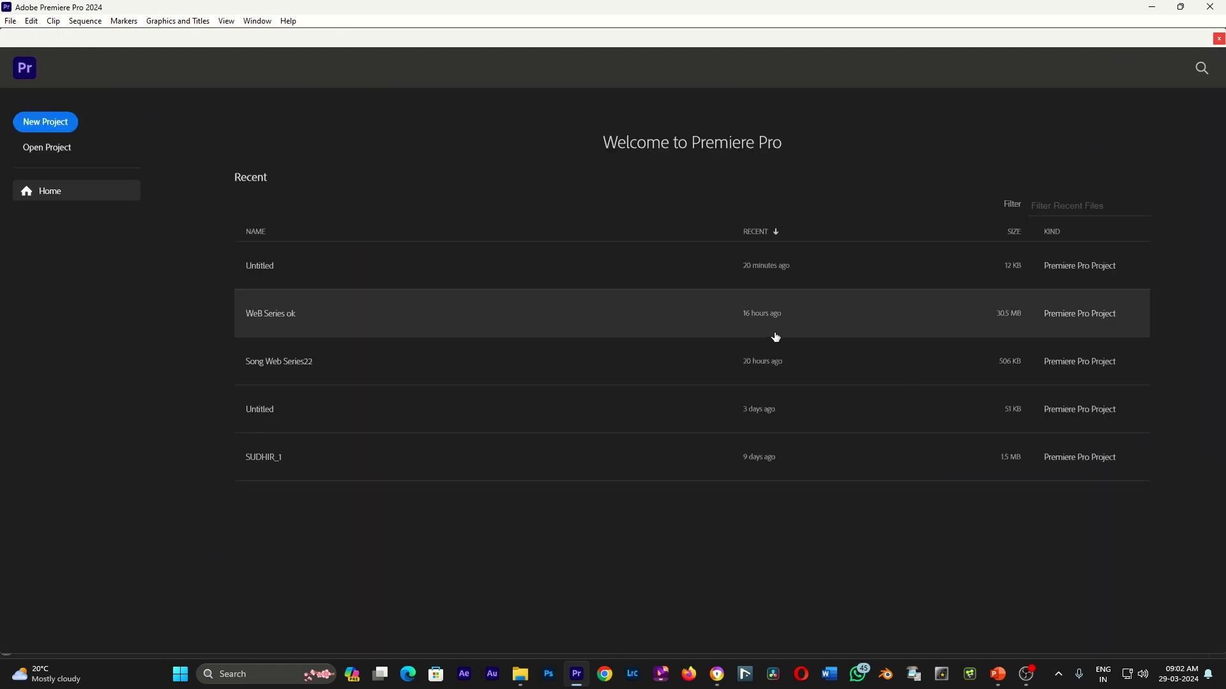
# - Start a new project from the Home screen and browse to the Going Home project's Footage folder
pyautogui.click(64, 125)
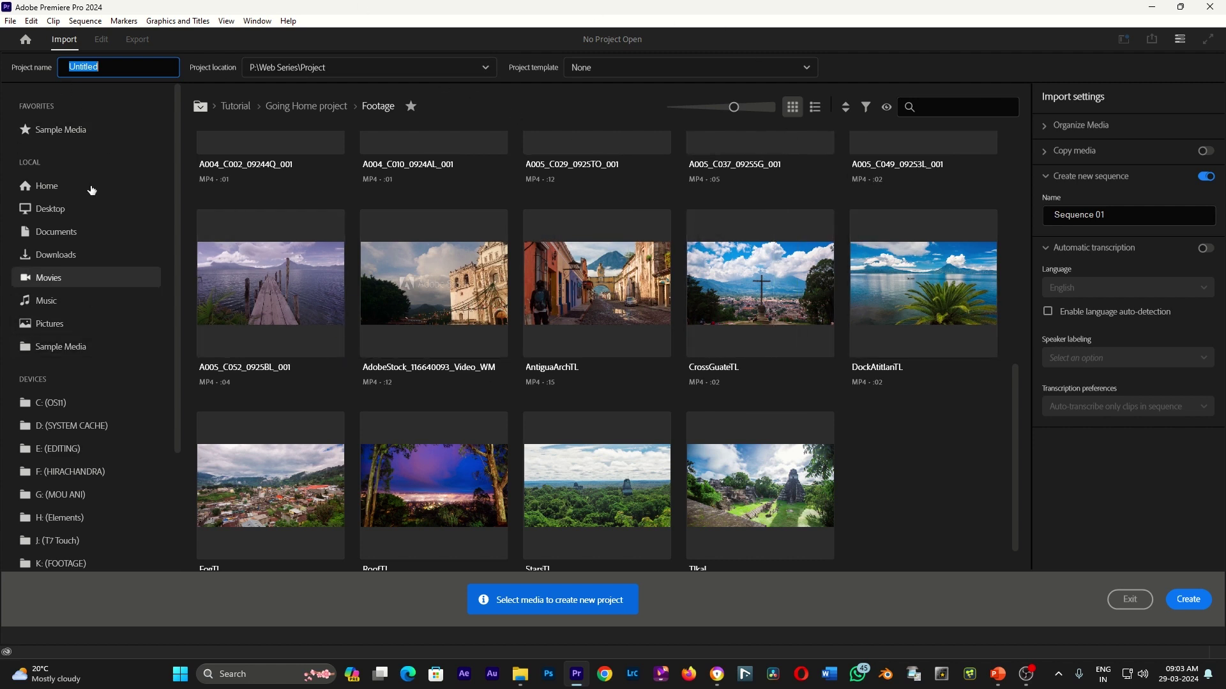
pyautogui.scroll(2, 757, 348)
pyautogui.scroll(2, 756, 344)
pyautogui.scroll(5, 648, 344)
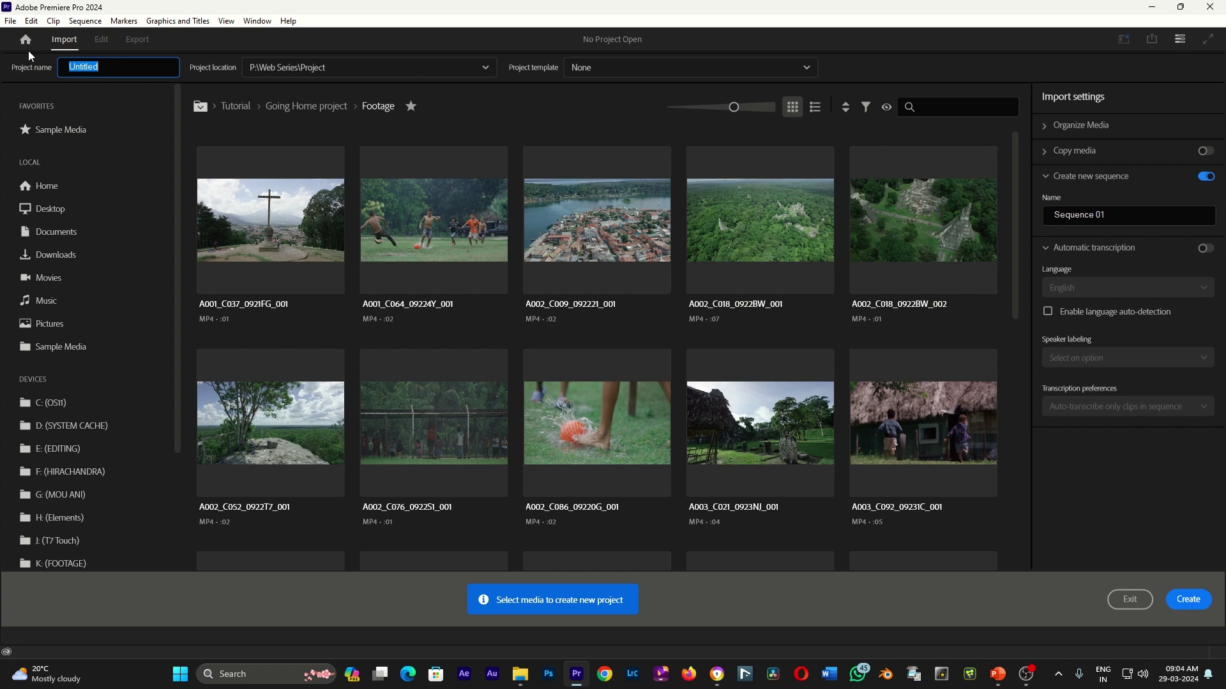
pyautogui.click(26, 41)
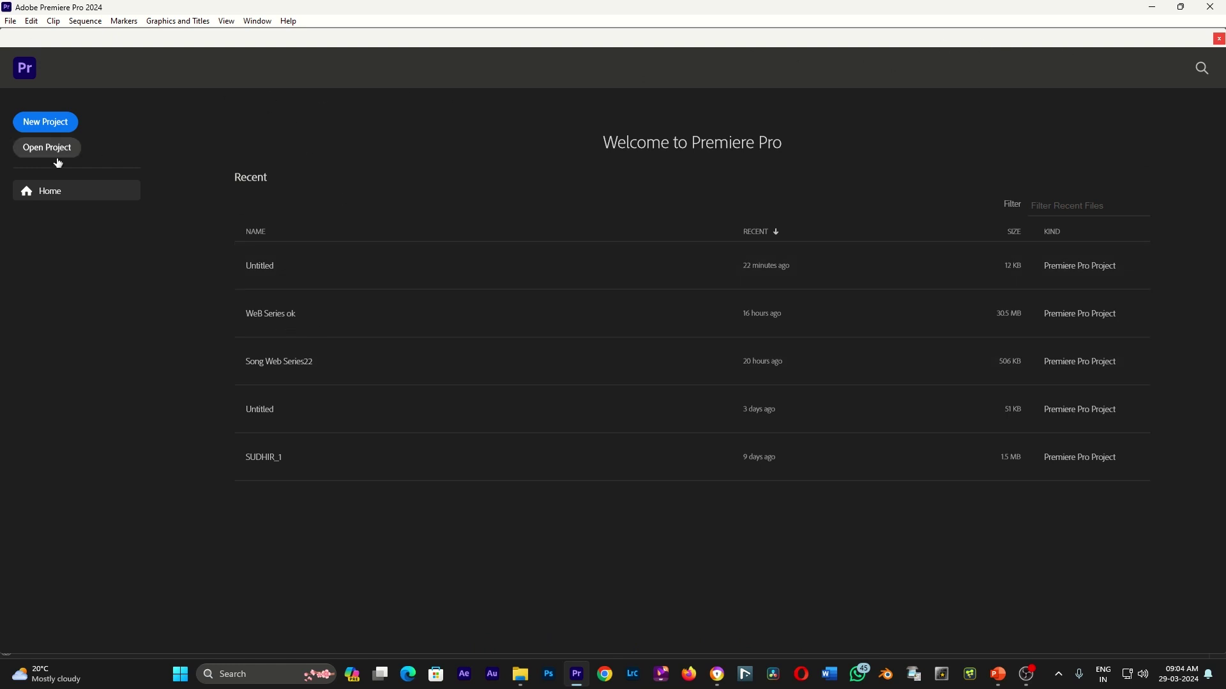
pyautogui.click(1219, 38)
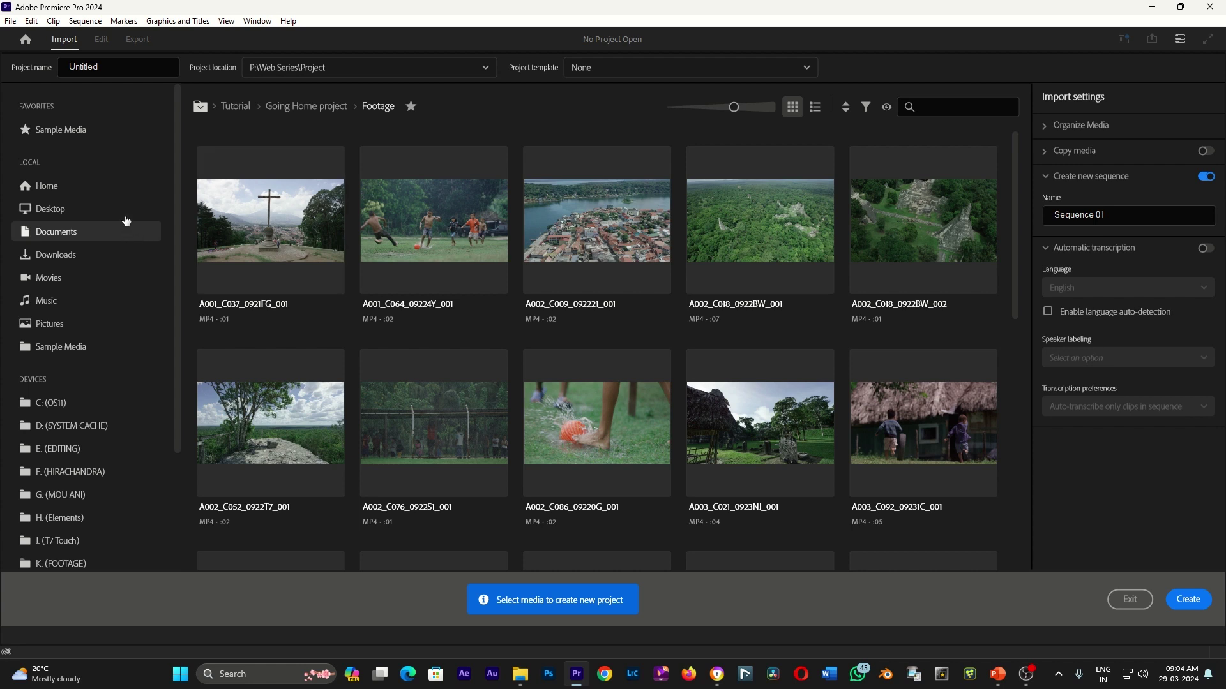
pyautogui.scroll(-1, 94, 373)
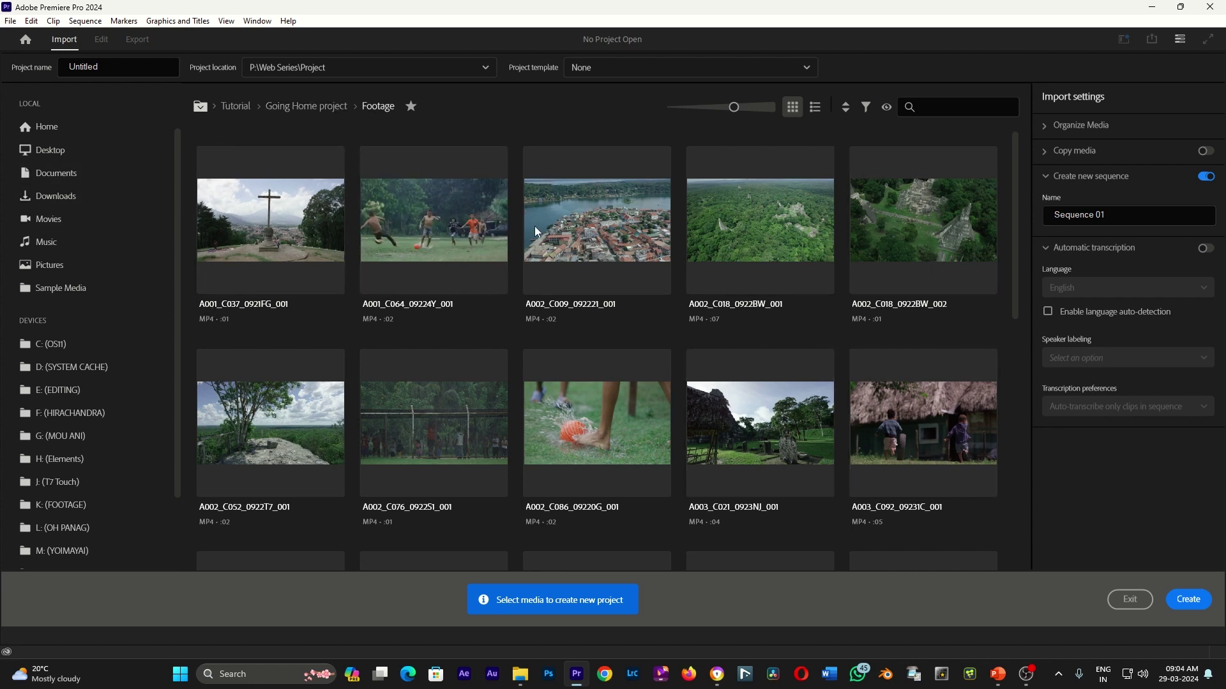
# - Mark clips A002_C009_092221_001, A002_C018_0922BW_001 and A002_C018_0922BW_002 for import
pyautogui.click(546, 167)
pyautogui.click(734, 167)
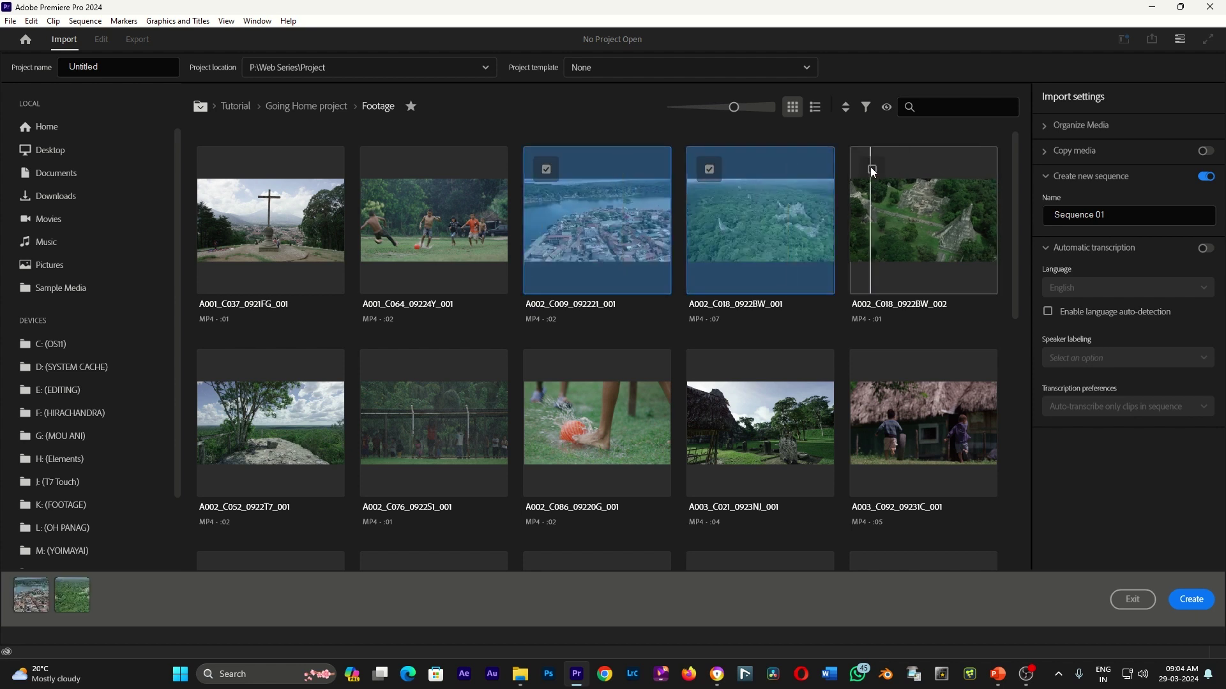
pyautogui.click(873, 168)
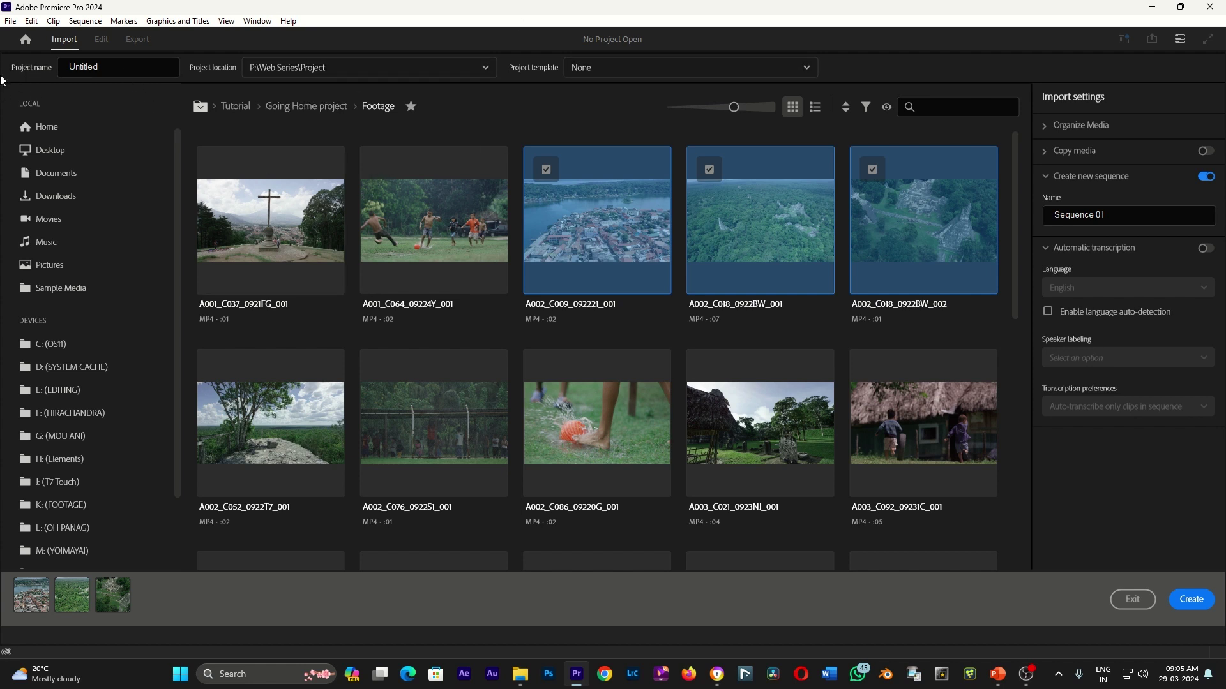
# - Rename the project to 'editing 01' and review the recent save locations
pyautogui.moveTo(96, 67); pyautogui.dragTo(34, 59)
pyautogui.write('editing 01')
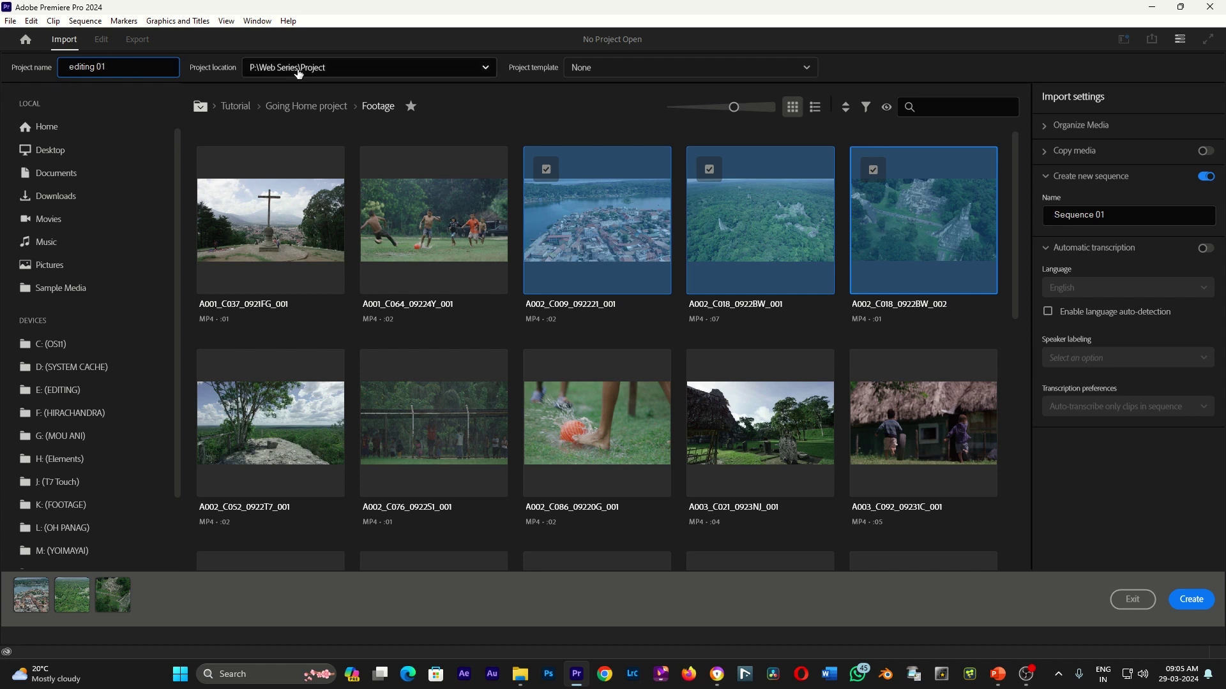
pyautogui.click(486, 69)
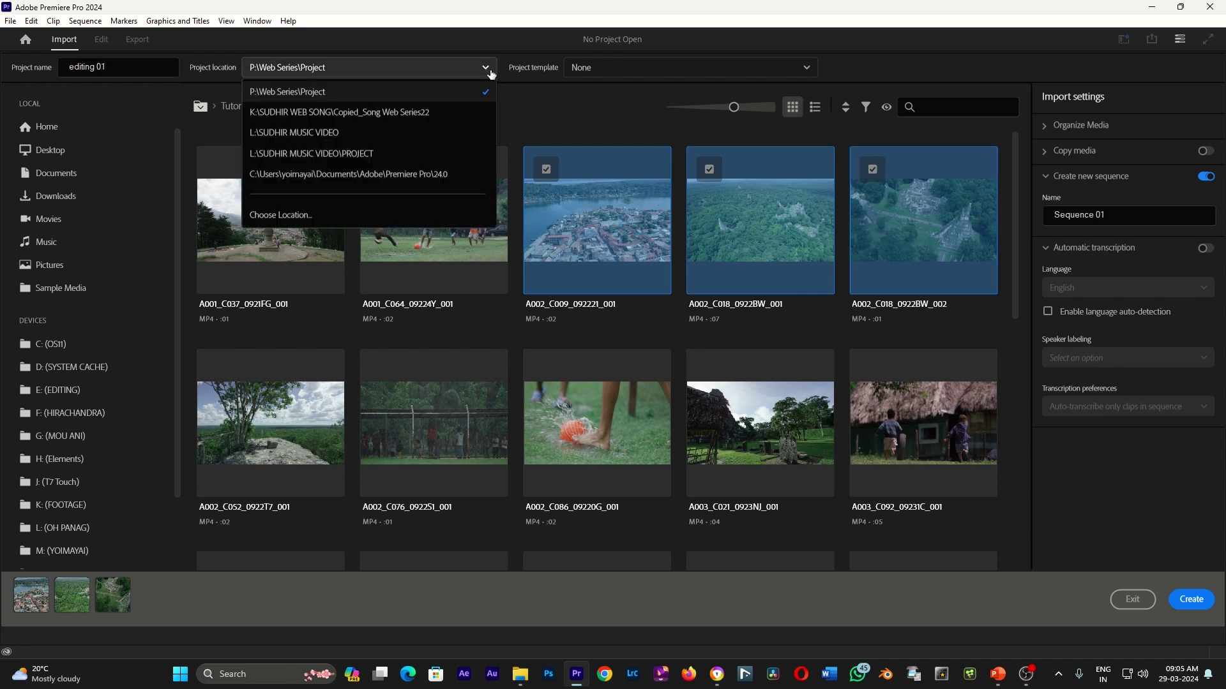
pyautogui.click(290, 229)
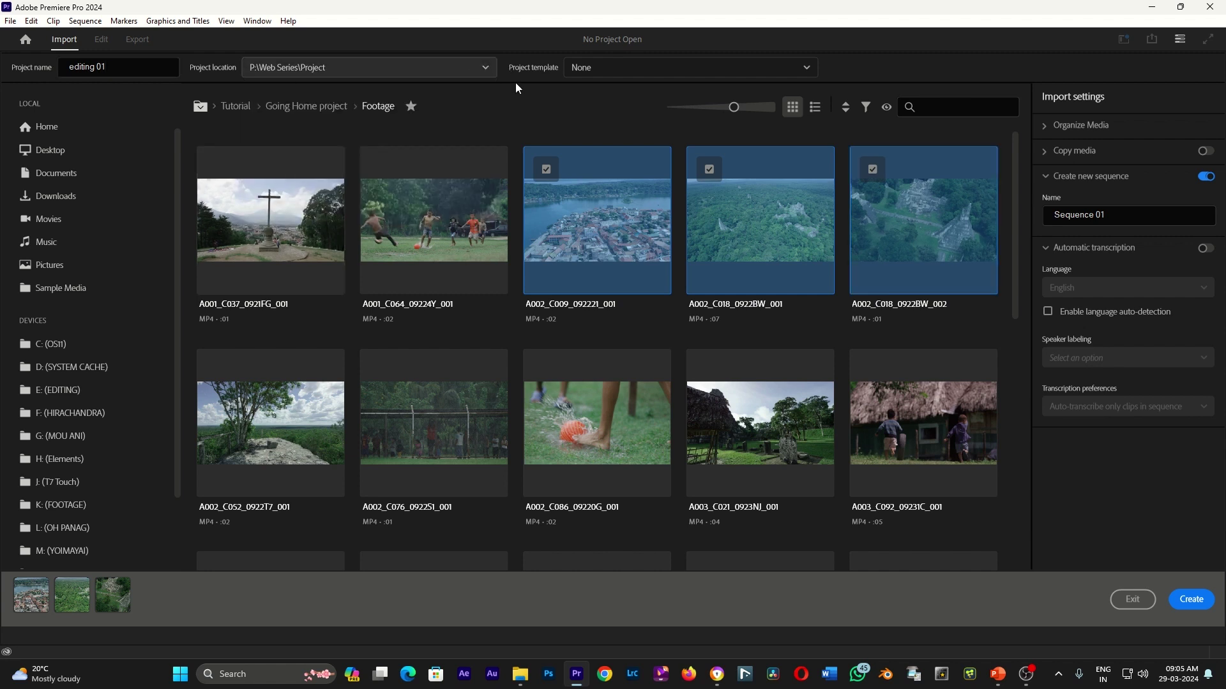
pyautogui.click(485, 72)
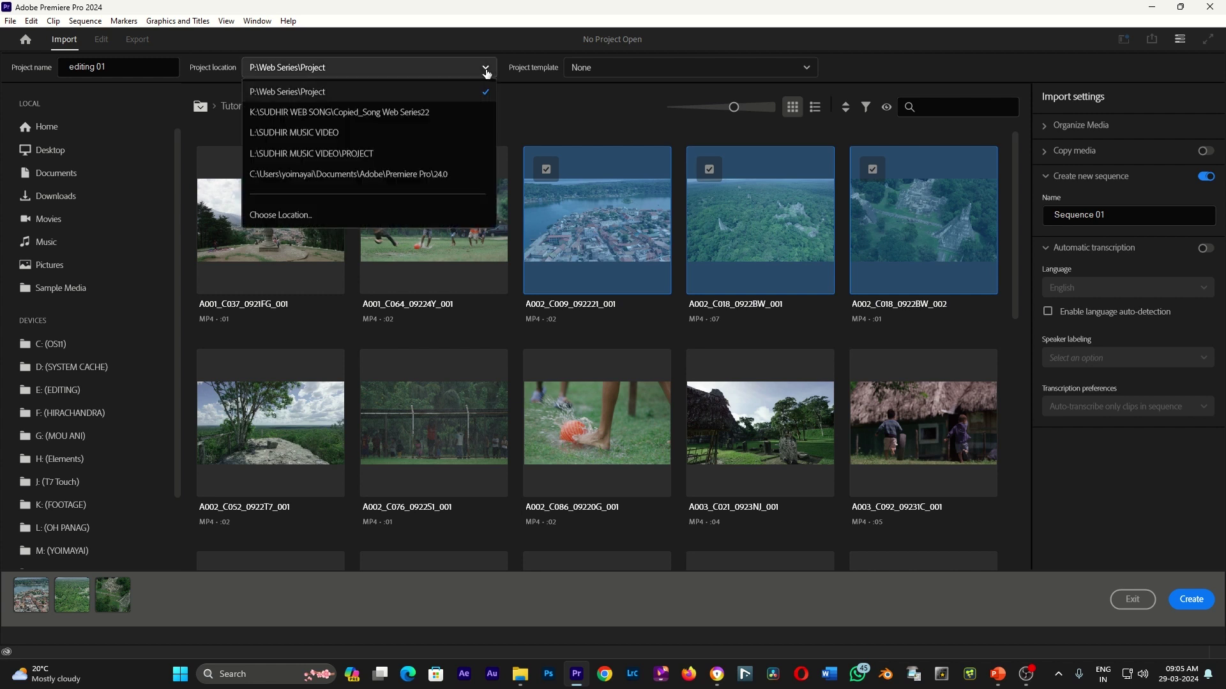
# - Create a TUTORIAL folder on the T7 Touch (J:) drive and set J:\TUTORIAL as project location
pyautogui.click(312, 220)
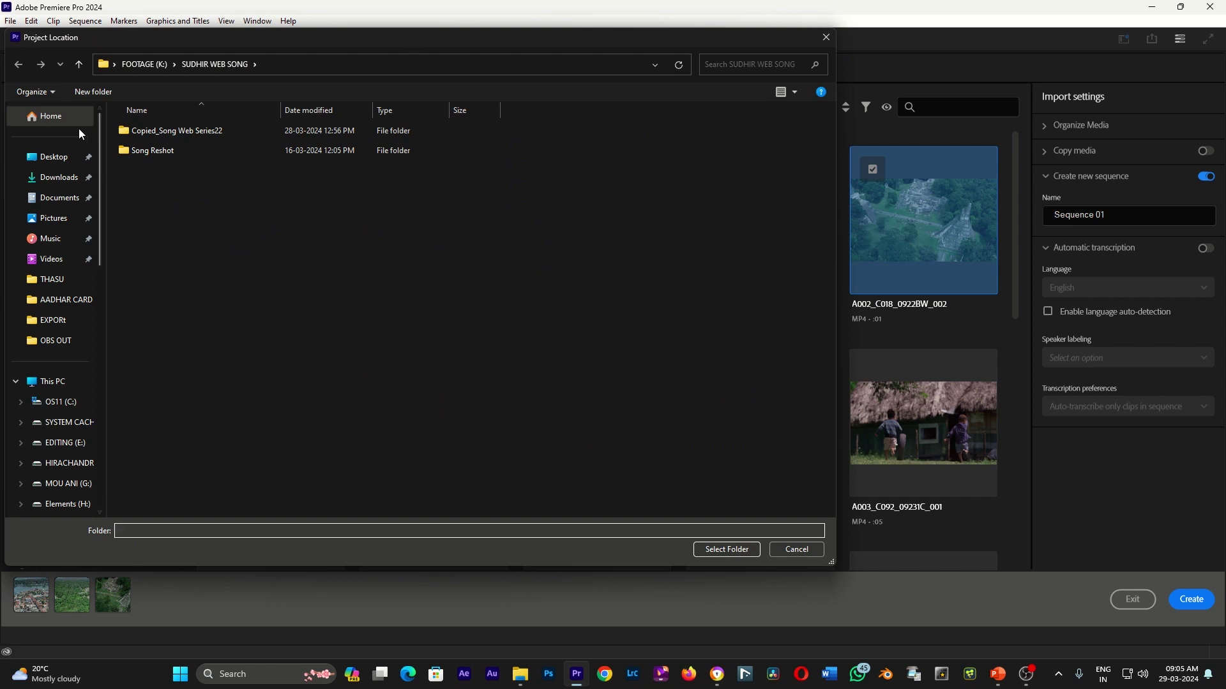
pyautogui.click(53, 381)
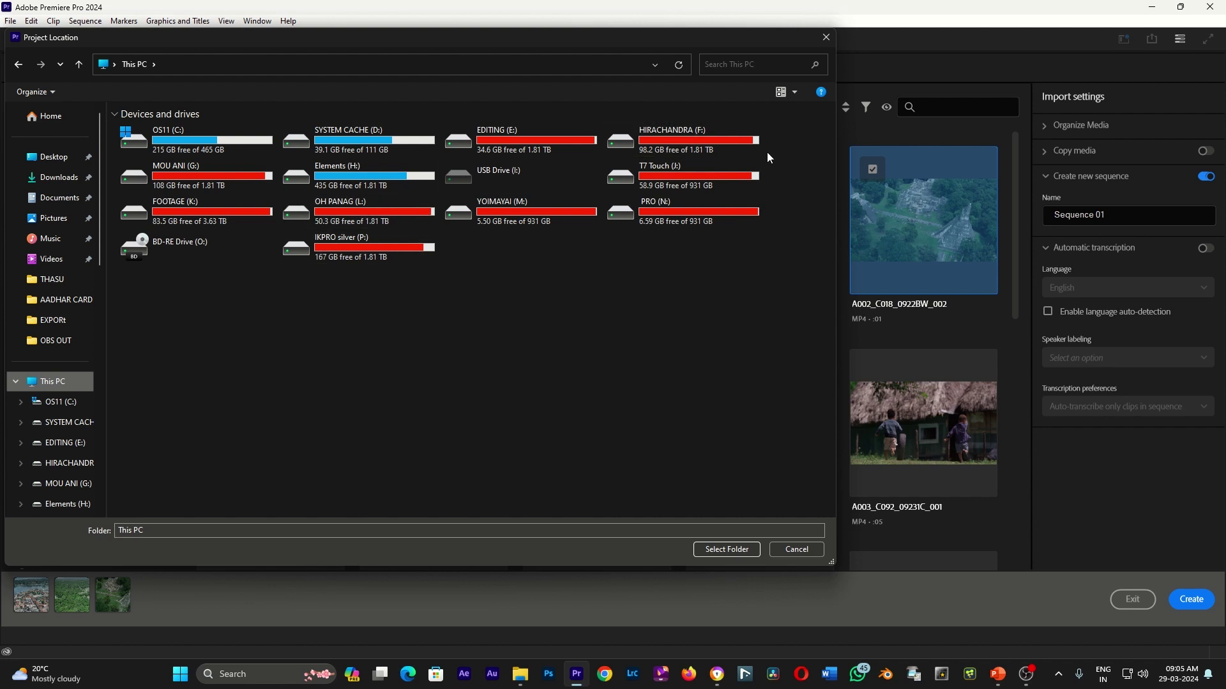
pyautogui.doubleClick(613, 173)
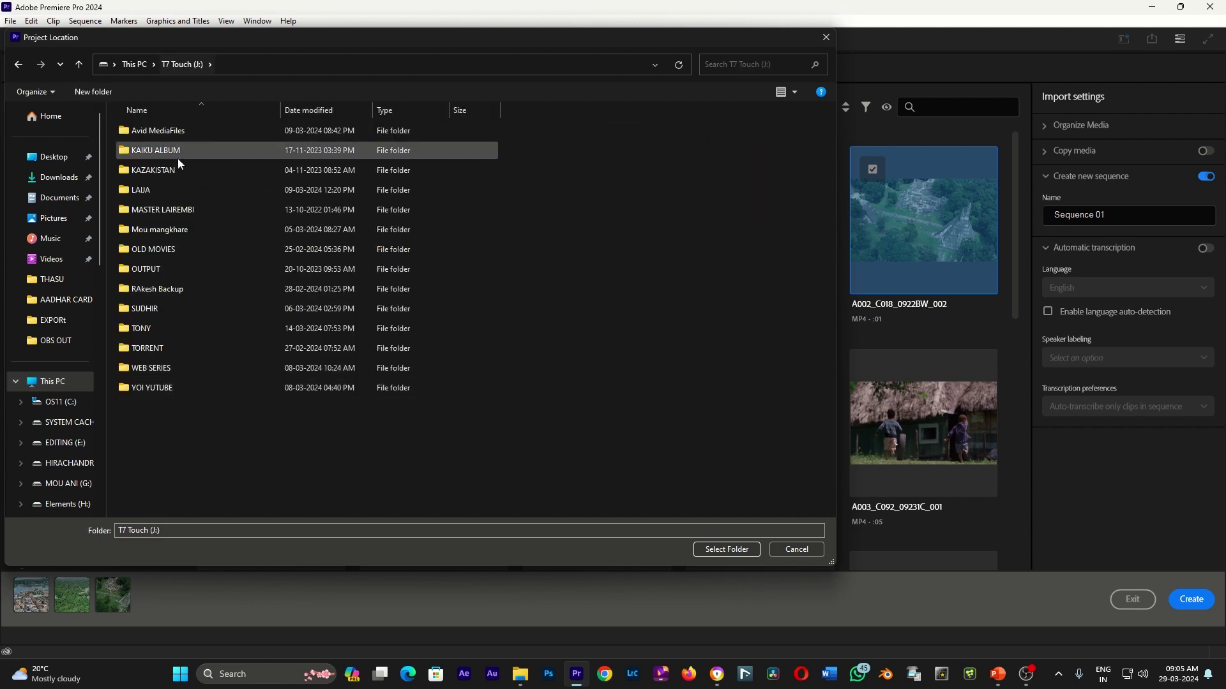
pyautogui.rightClick(340, 471)
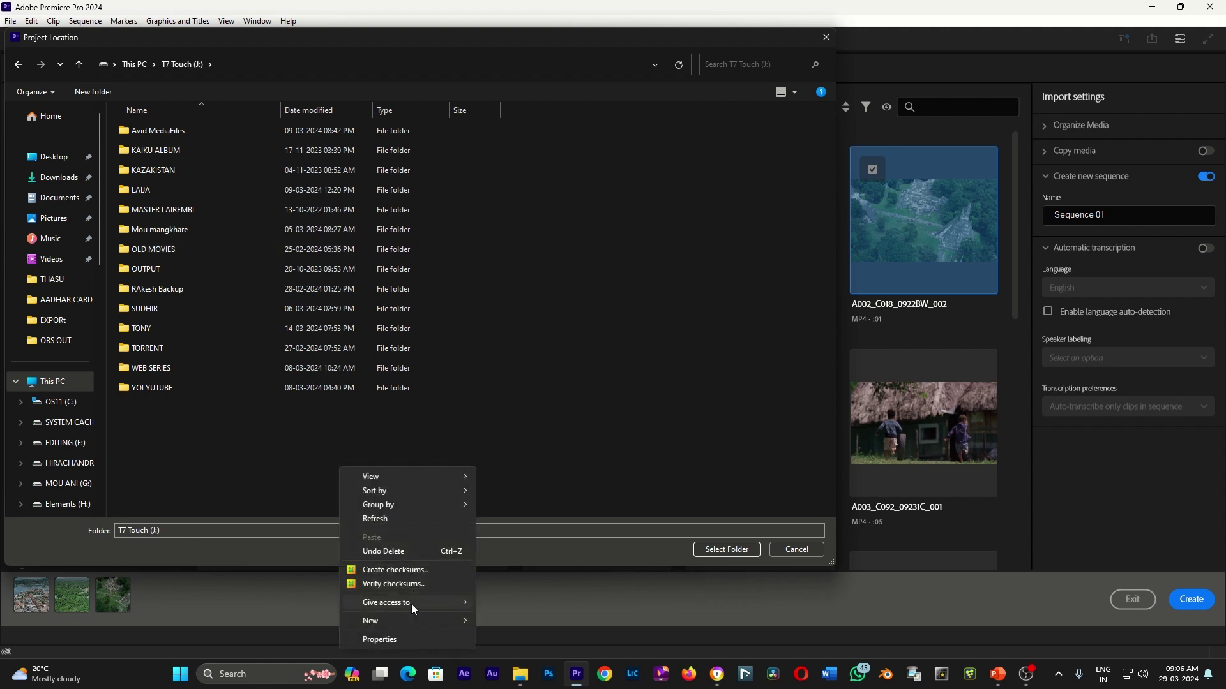
pyautogui.moveTo(408, 620)
pyautogui.click(506, 475)
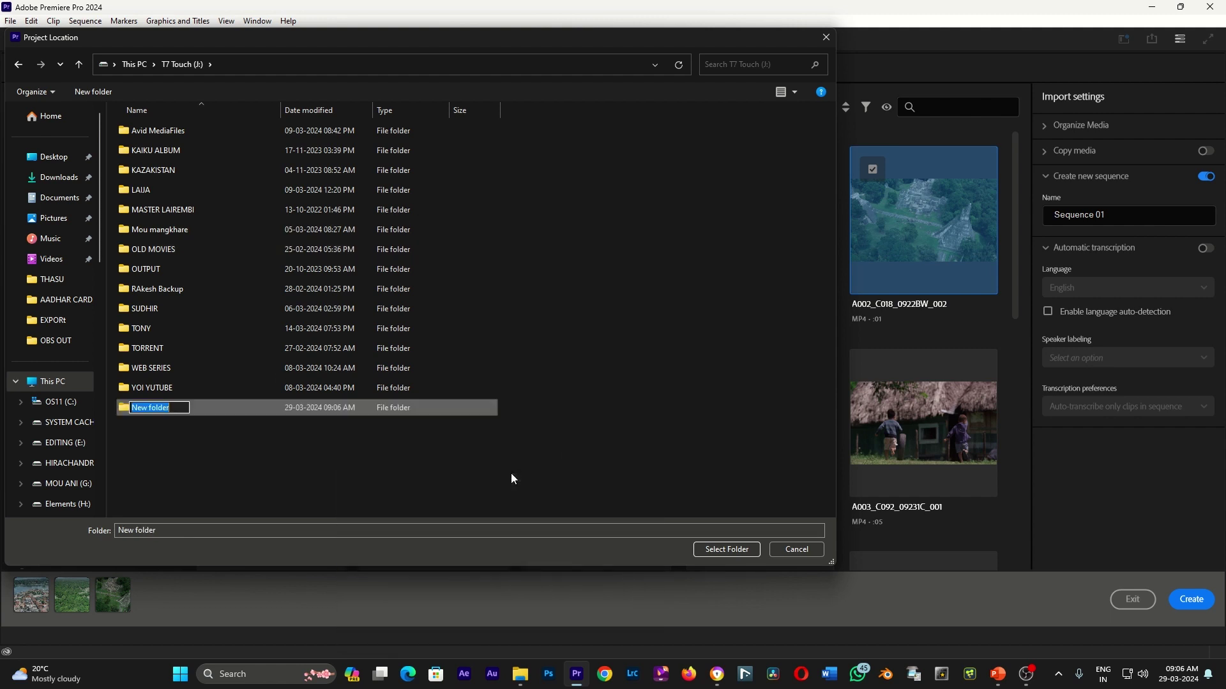
pyautogui.write('TUTORIAL')
pyautogui.press('Return')
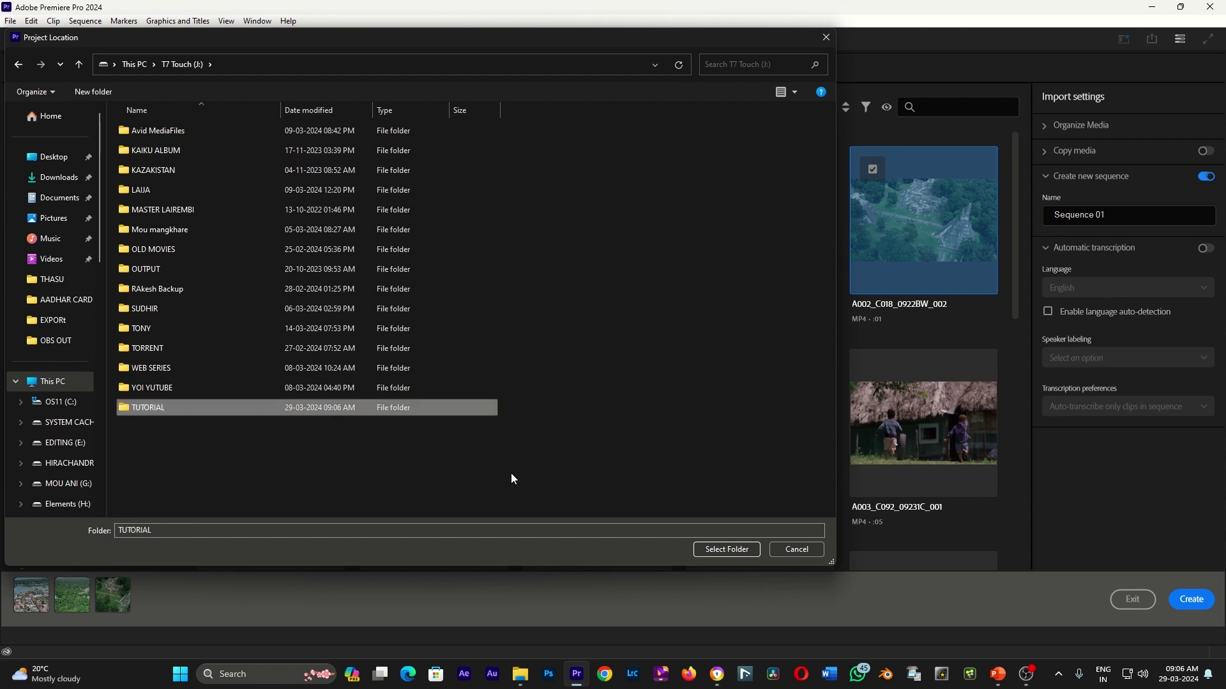
pyautogui.click(725, 550)
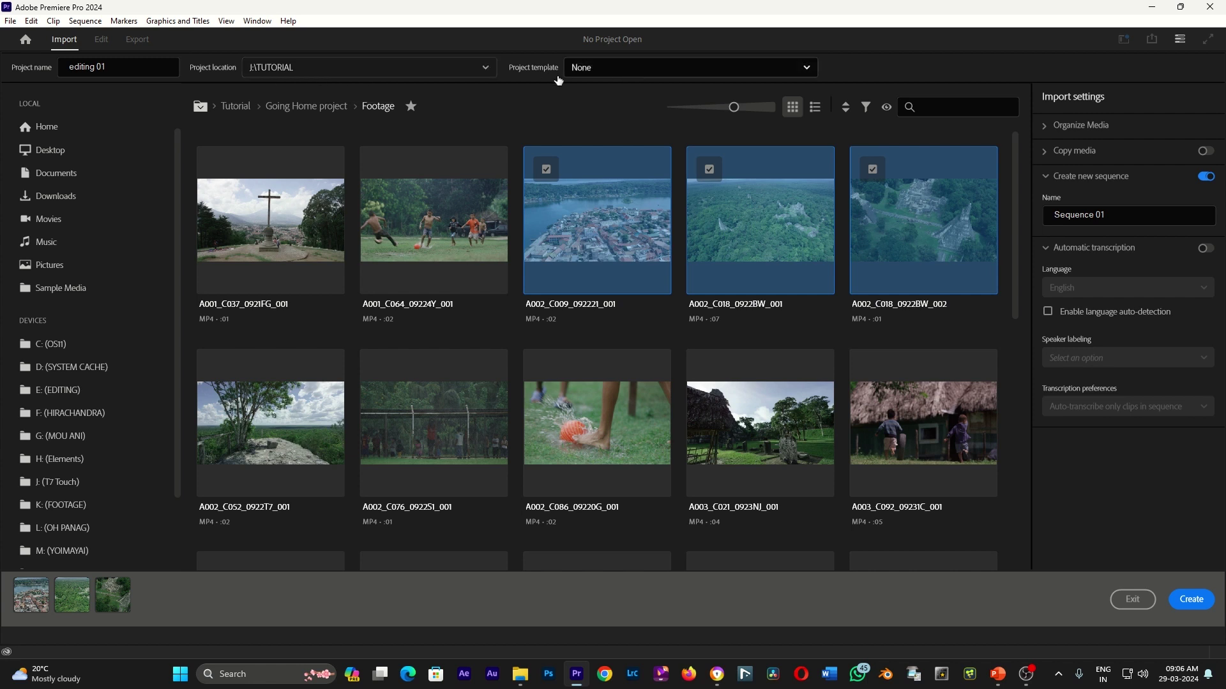
# - Keep the project template at None and expand Organize Media, showing Add to new bin 'Bin'
pyautogui.click(669, 71)
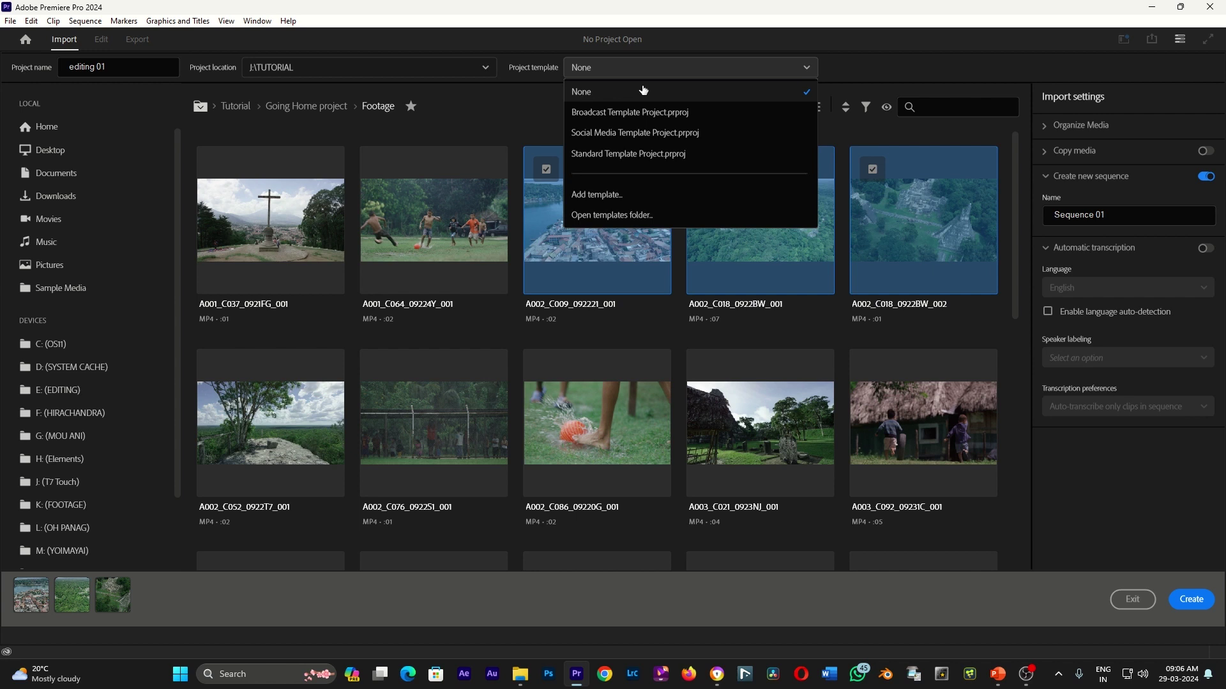
pyautogui.click(664, 91)
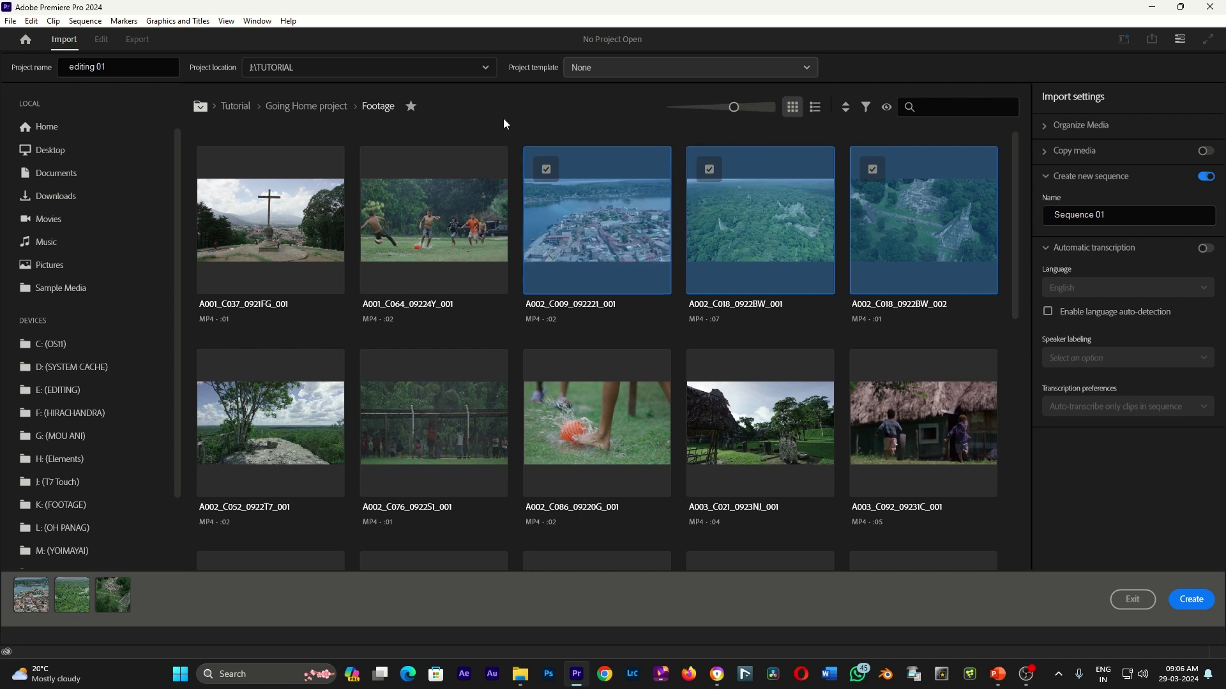
pyautogui.click(672, 69)
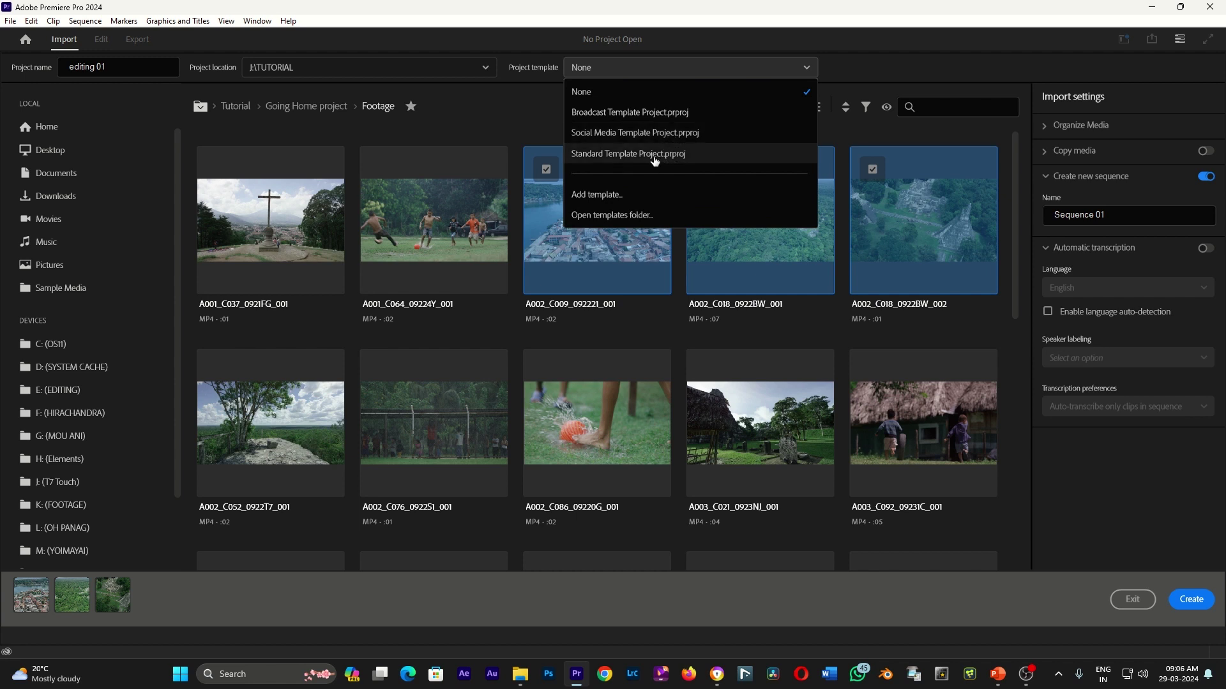
pyautogui.click(512, 131)
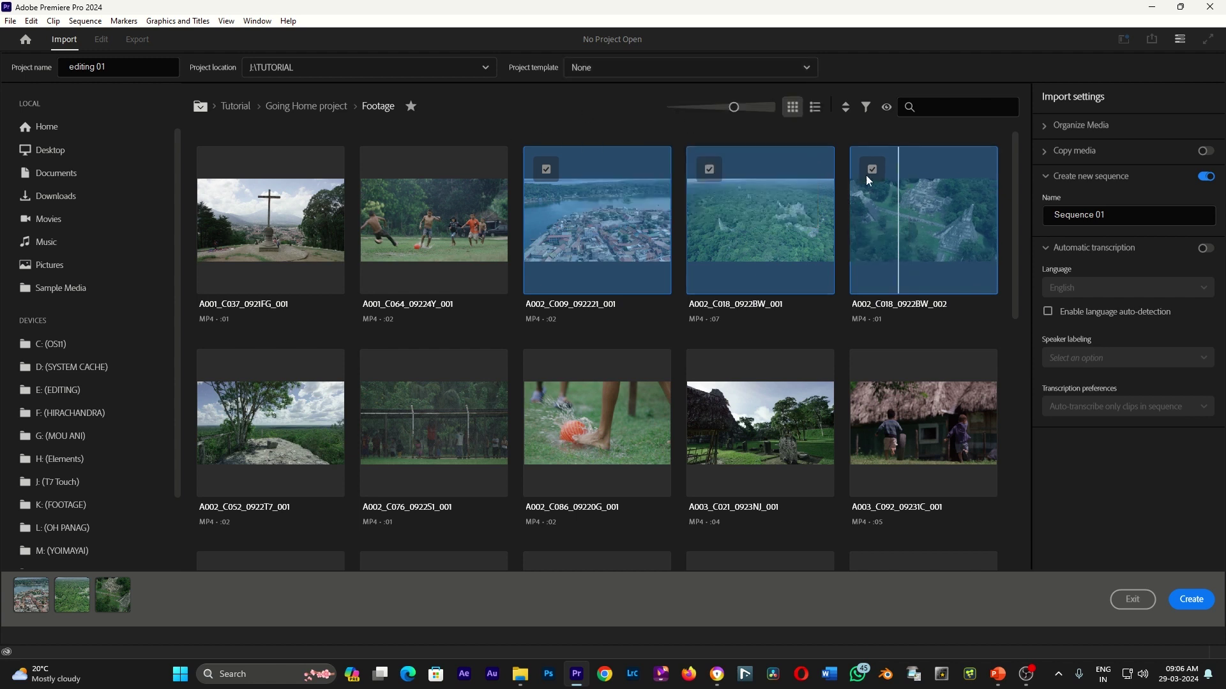
pyautogui.click(1046, 128)
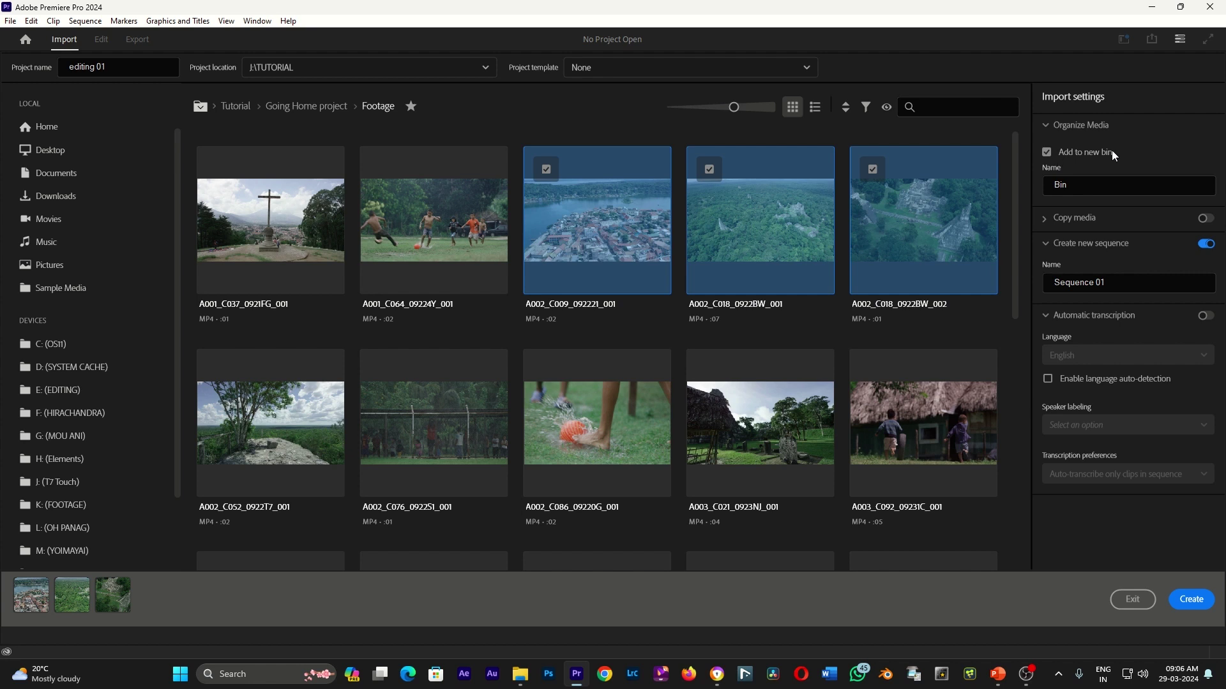
# - Rename the new import bin to FOOTAGE
pyautogui.click(1059, 186)
pyautogui.doubleClick(1060, 185)
pyautogui.write('FOOTGWE')
pyautogui.press('BackSpace')
pyautogui.press('BackSpace')
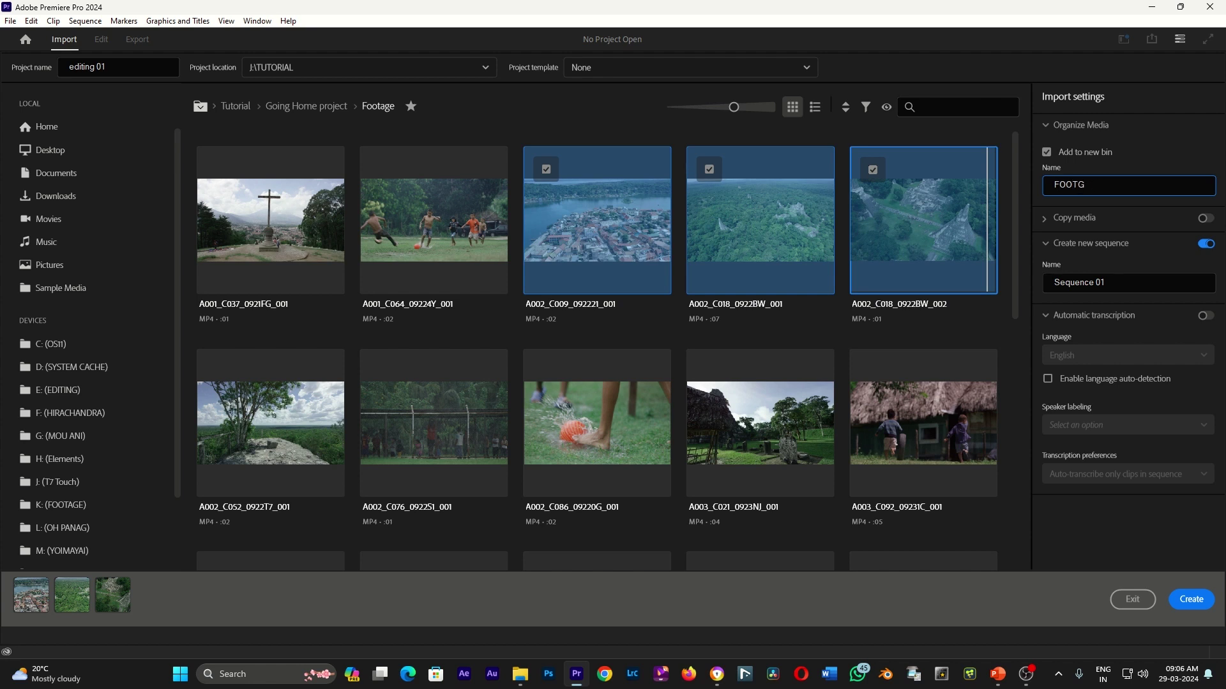
pyautogui.press('BackSpace')
pyautogui.write('AGE')
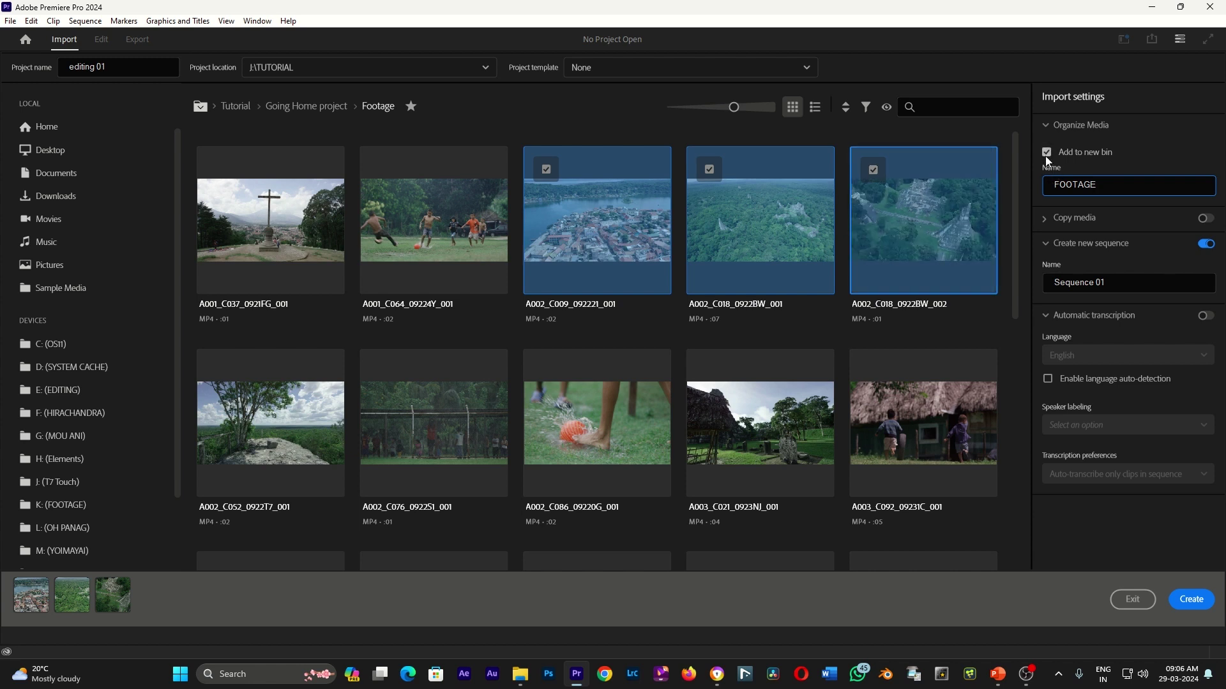
# - Inspect the Copy media presets and storage options, then leave copying media on import off
pyautogui.click(1044, 218)
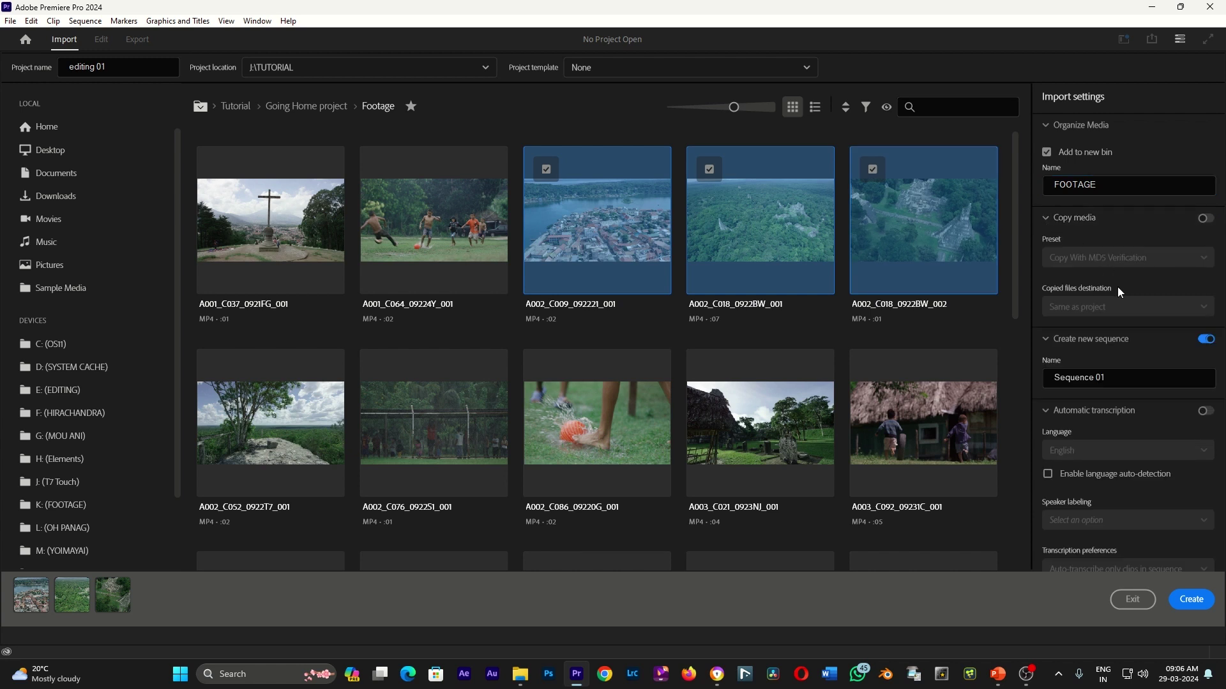
pyautogui.click(1206, 219)
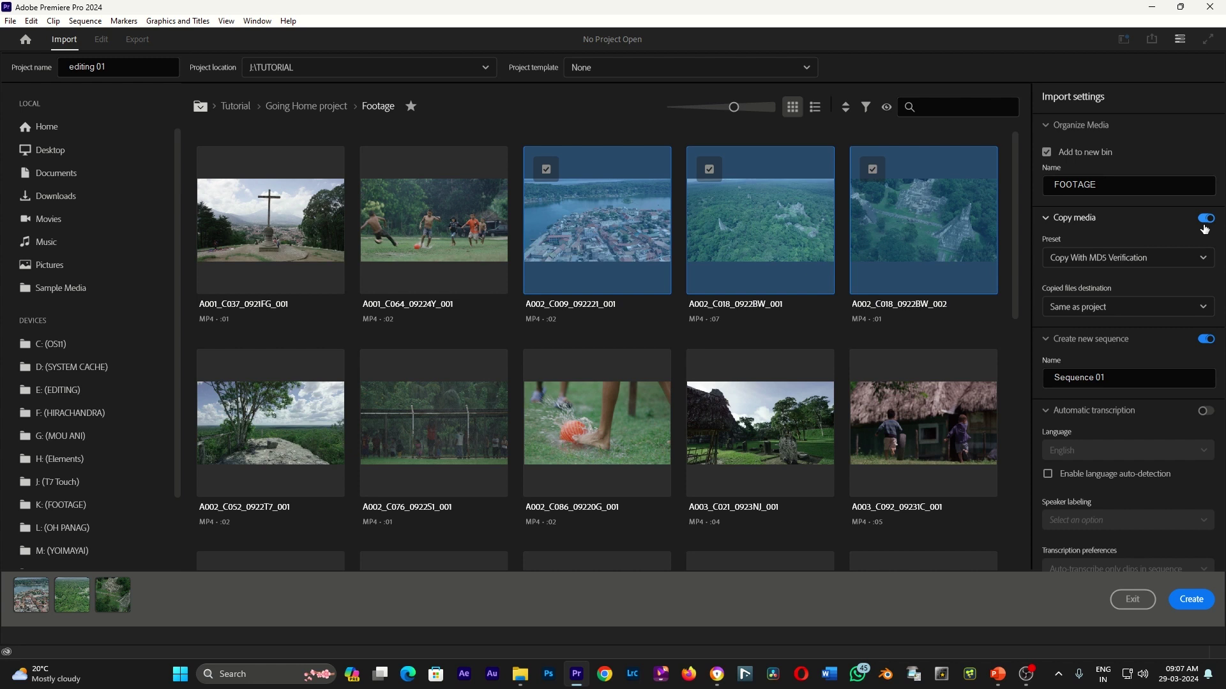
pyautogui.click(1203, 256)
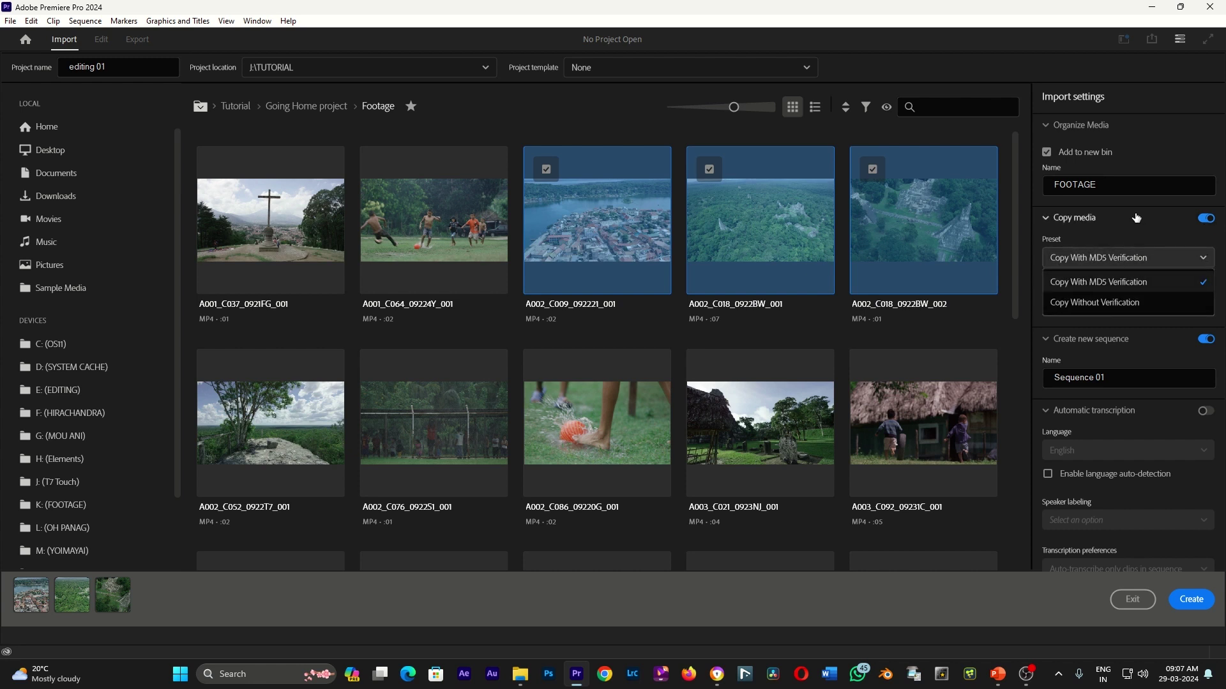
pyautogui.click(1199, 221)
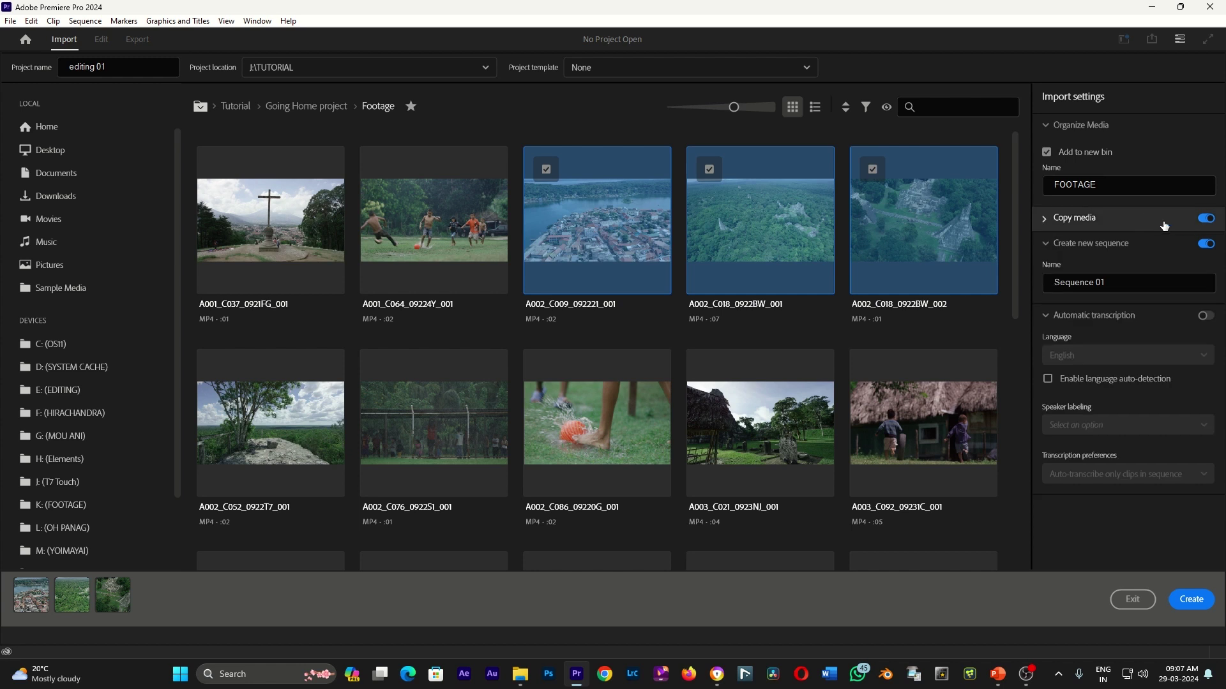
pyautogui.click(1163, 225)
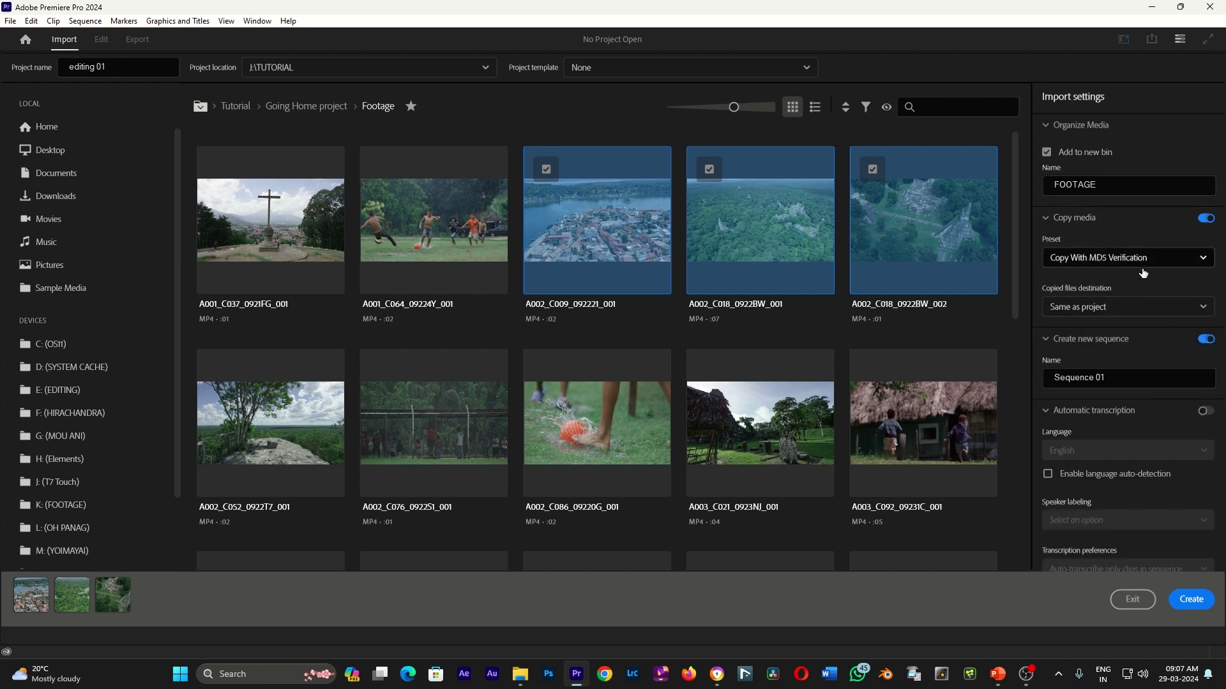
pyautogui.click(1182, 317)
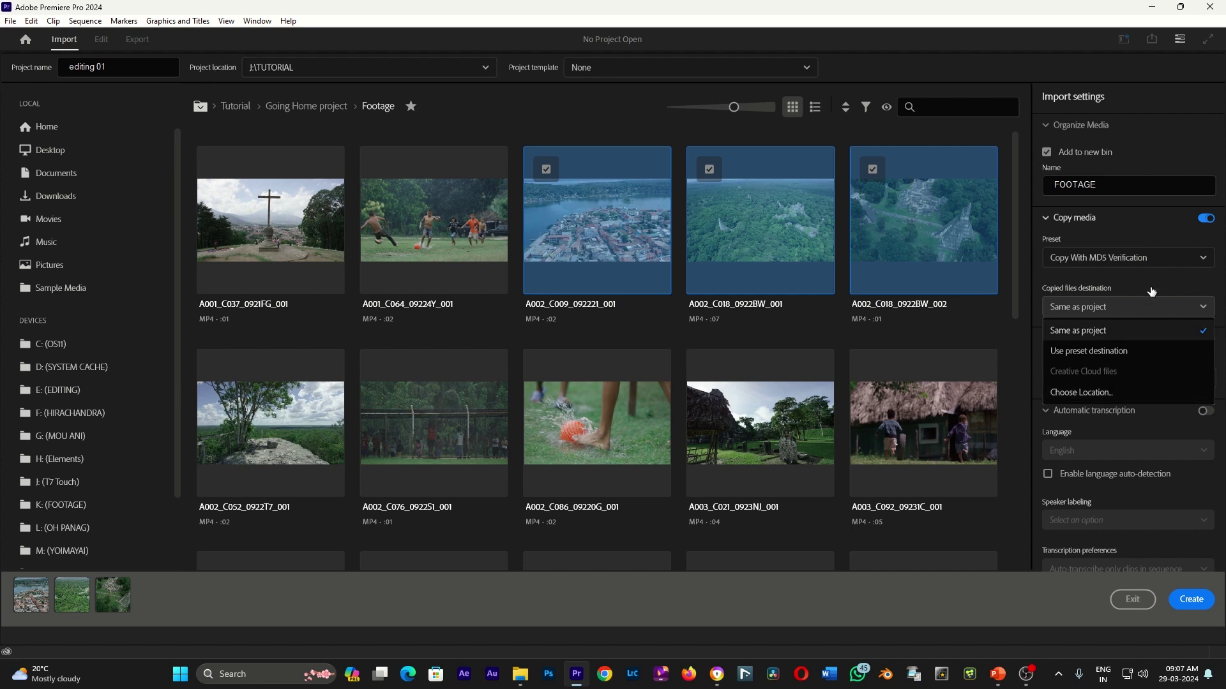
pyautogui.click(1132, 223)
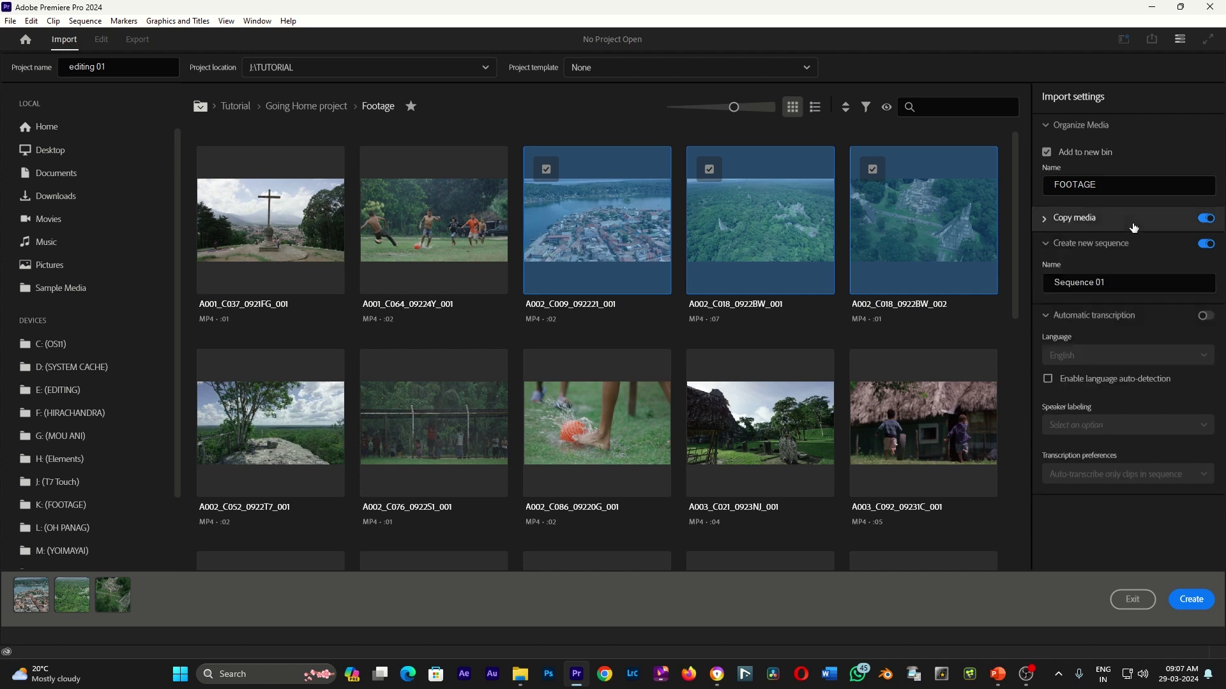
pyautogui.click(1203, 219)
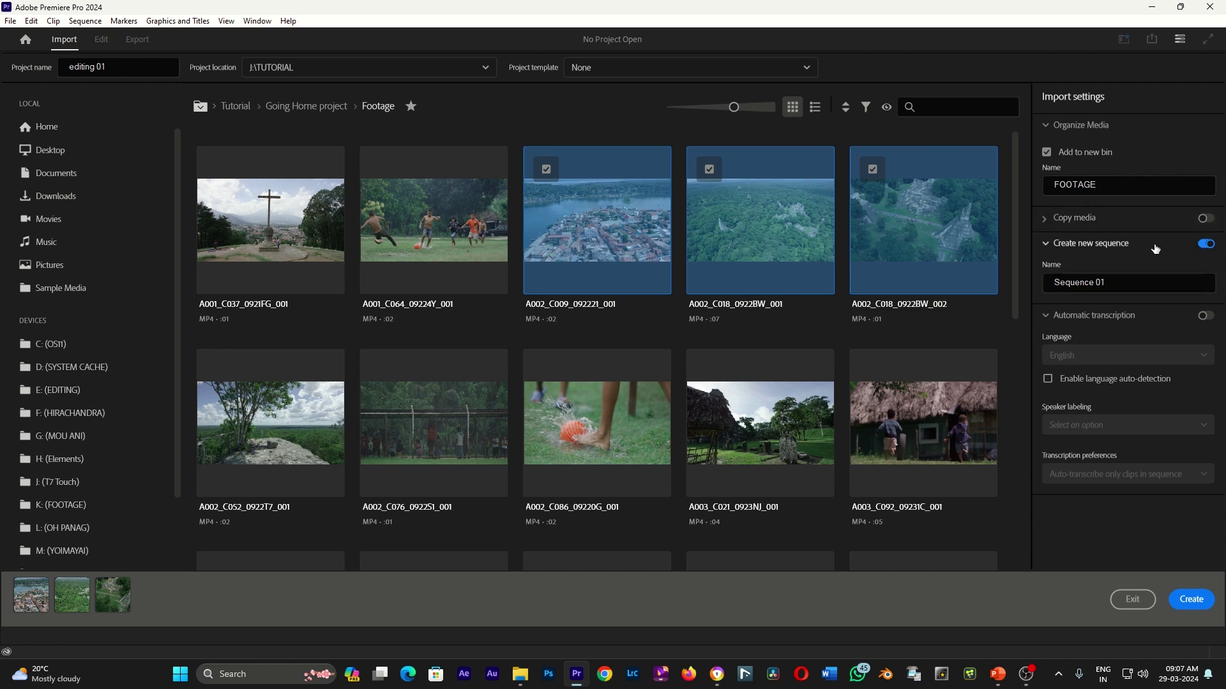
# - Name the sequence created on import tuto1, leaving language auto-detection off
pyautogui.moveTo(1132, 282); pyautogui.dragTo(1043, 281)
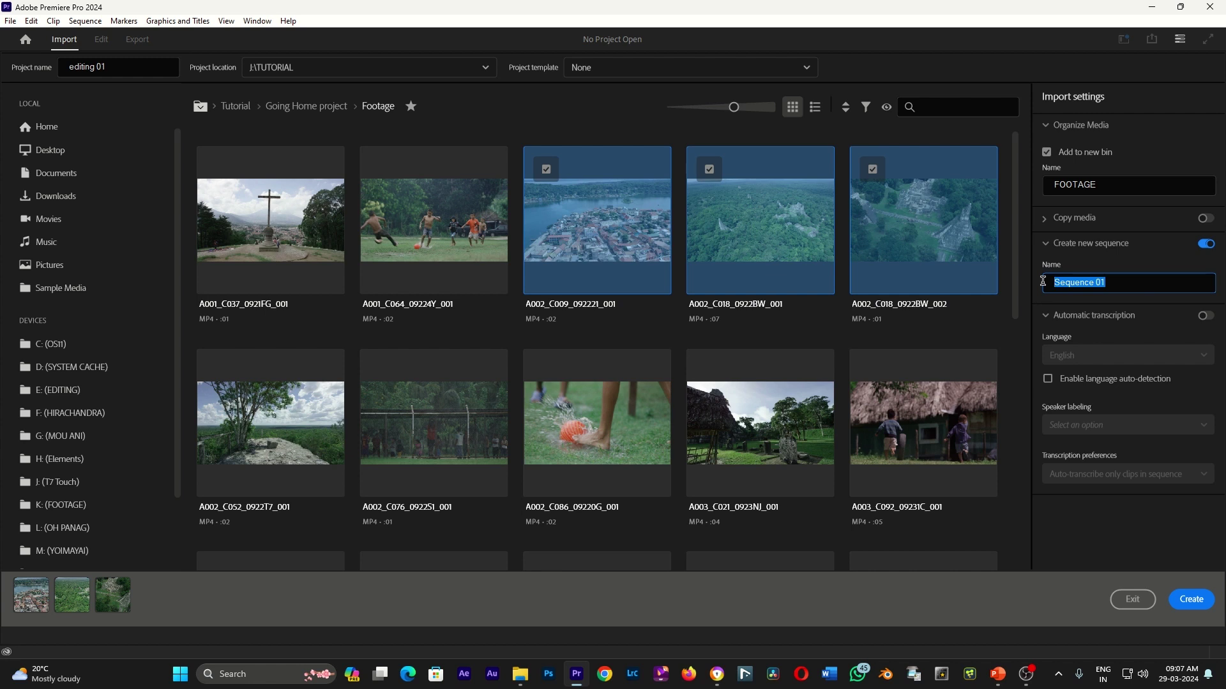
pyautogui.write('tuto1')
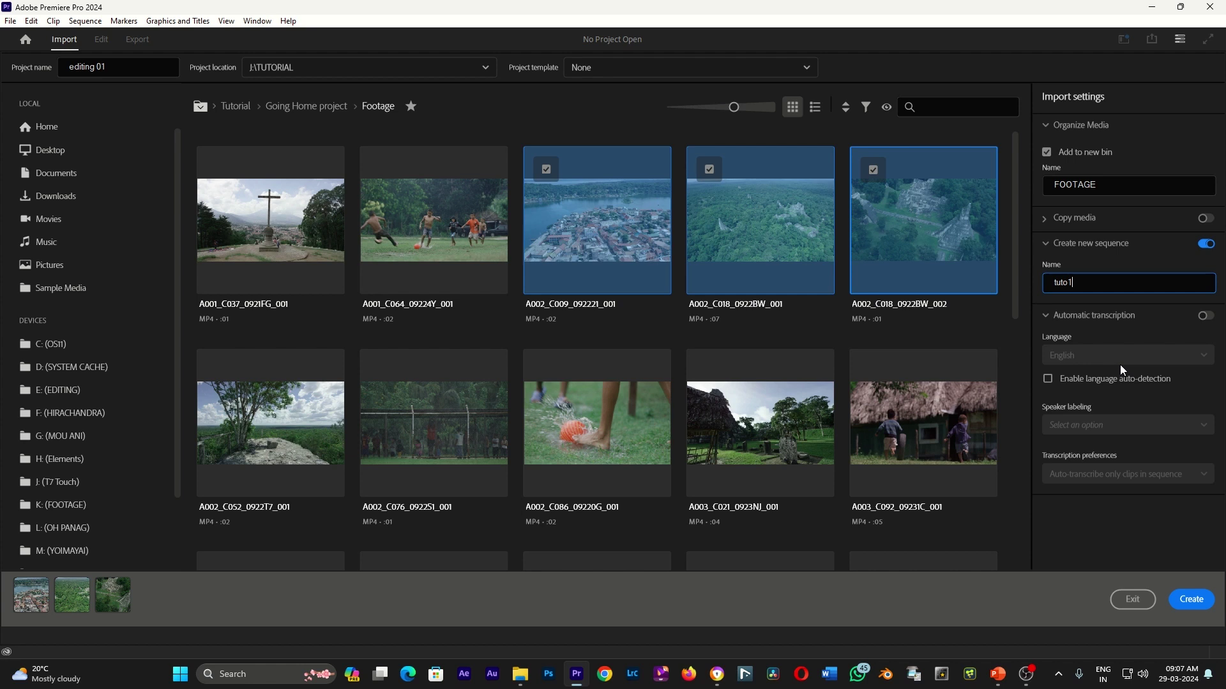
pyautogui.click(1048, 378)
pyautogui.click(1048, 380)
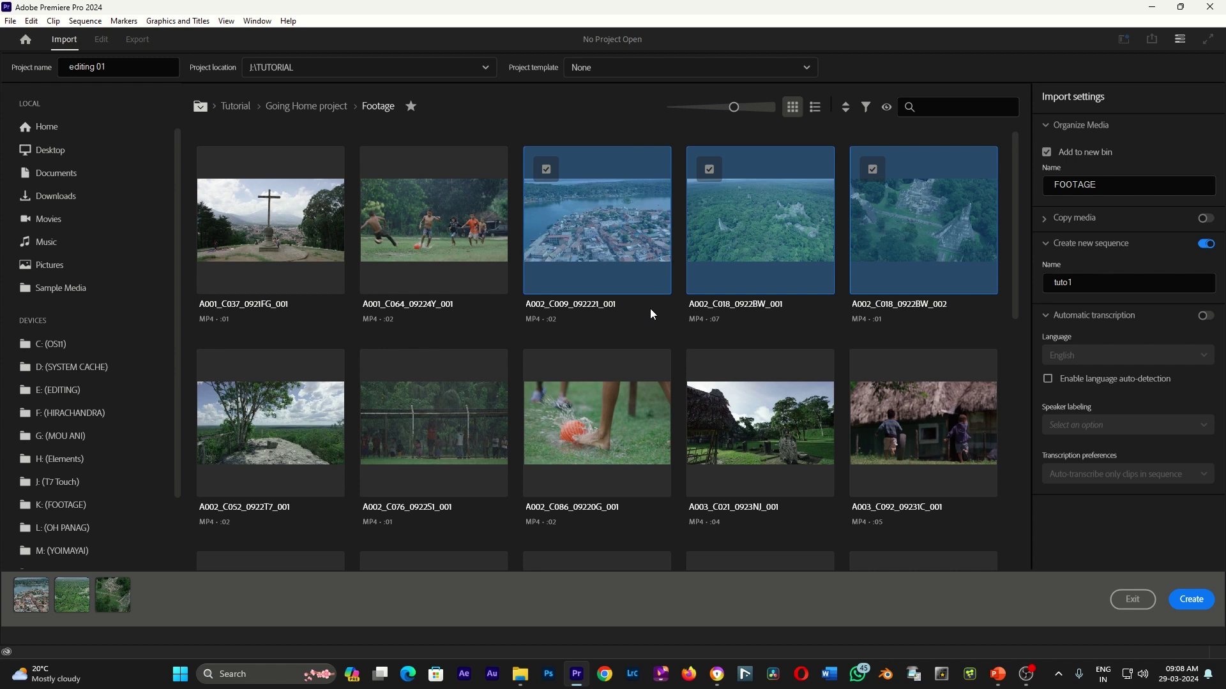
pyautogui.moveTo(650, 308)
pyautogui.write('1')
# - Create the editing 01 project with its tuto1 sequence and FOOTAGE bin, then deselect the bin
pyautogui.click(1199, 595)
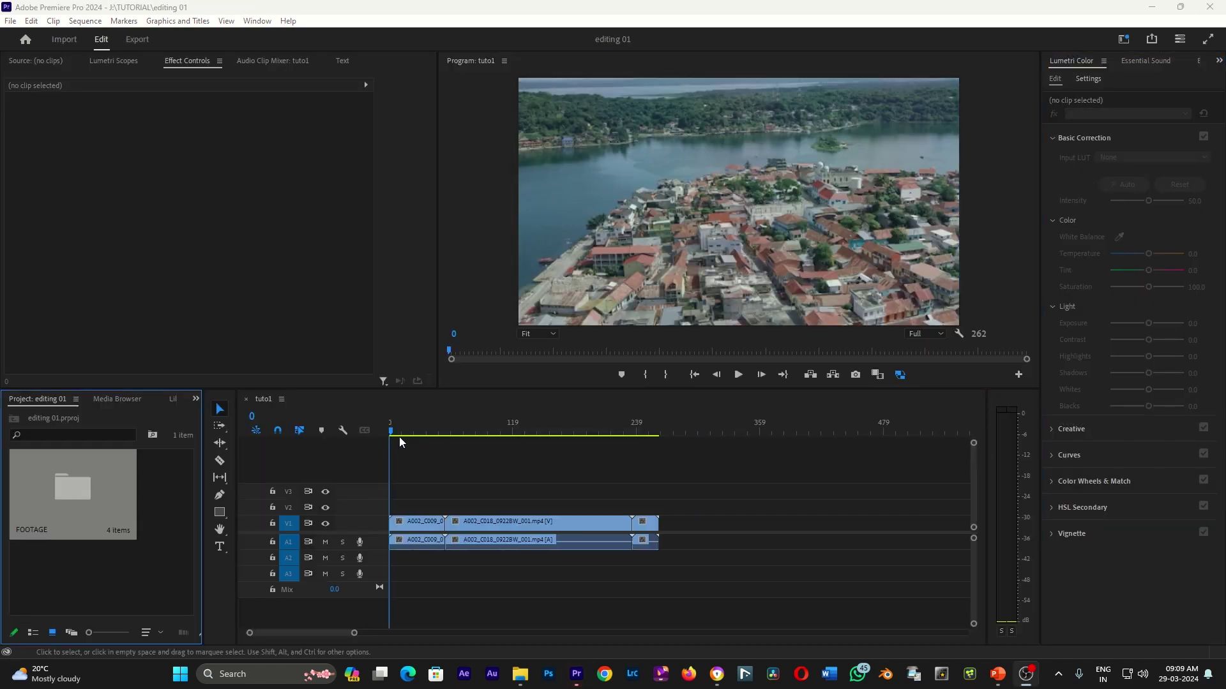
pyautogui.click(65, 576)
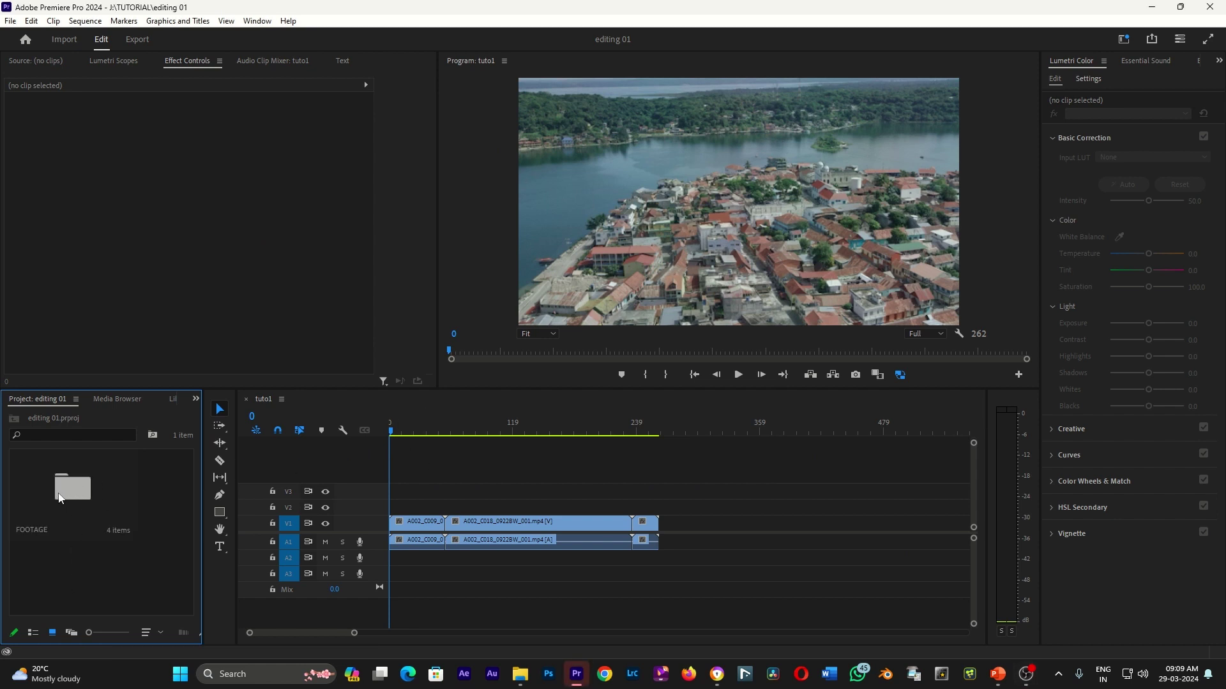
# - Open the FOOTAGE bin and scrub through the tuto1 sequence
pyautogui.doubleClick(62, 490)
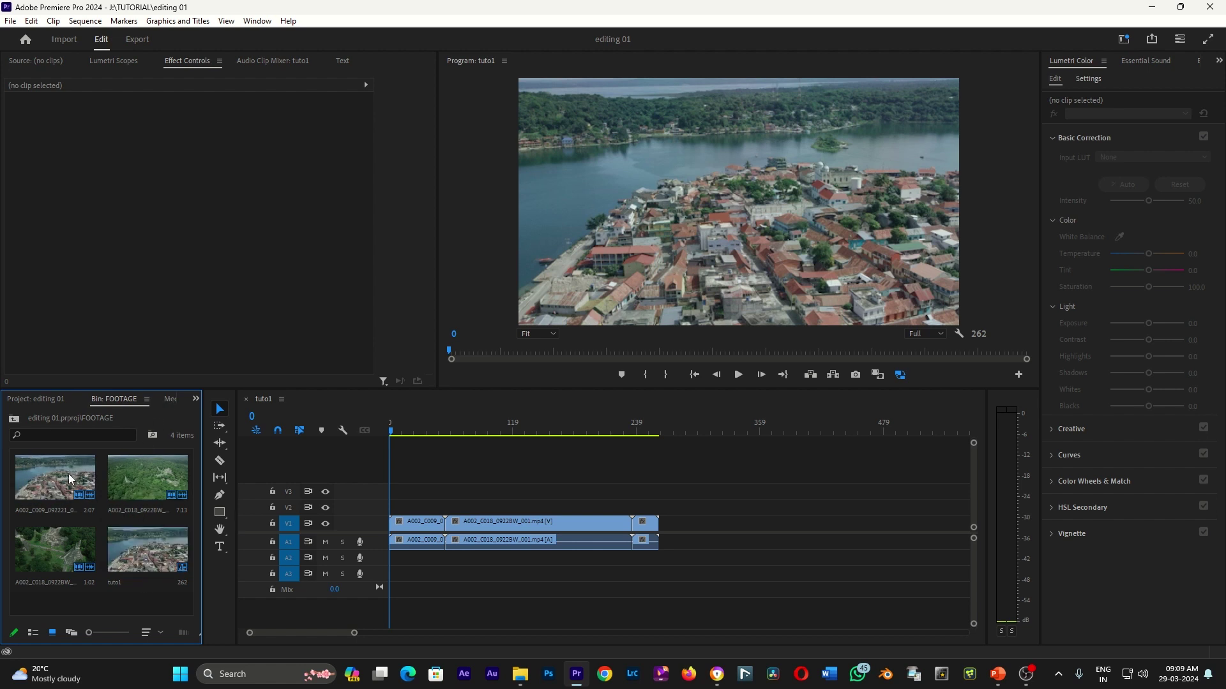
pyautogui.click(424, 428)
pyautogui.moveTo(425, 430); pyautogui.dragTo(347, 467)
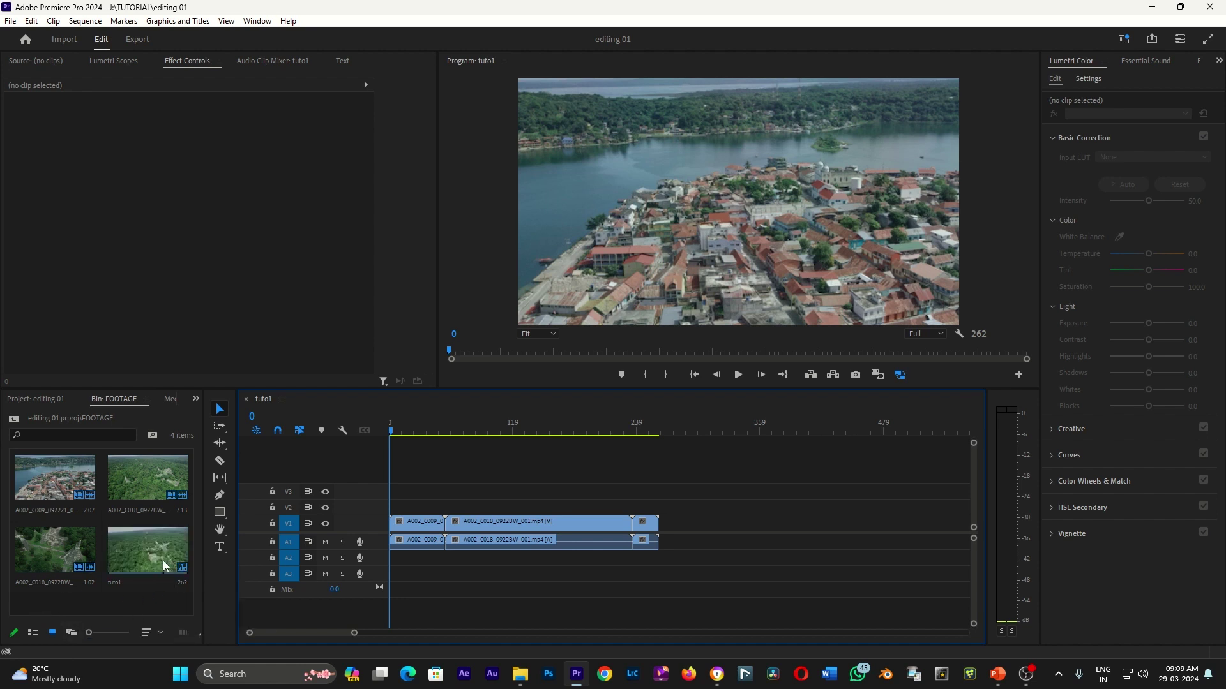
# - Preview the forest, temple and town clips, load A002_C009_092221_001, and switch the bin to List View
pyautogui.click(148, 486)
pyautogui.doubleClick(150, 489)
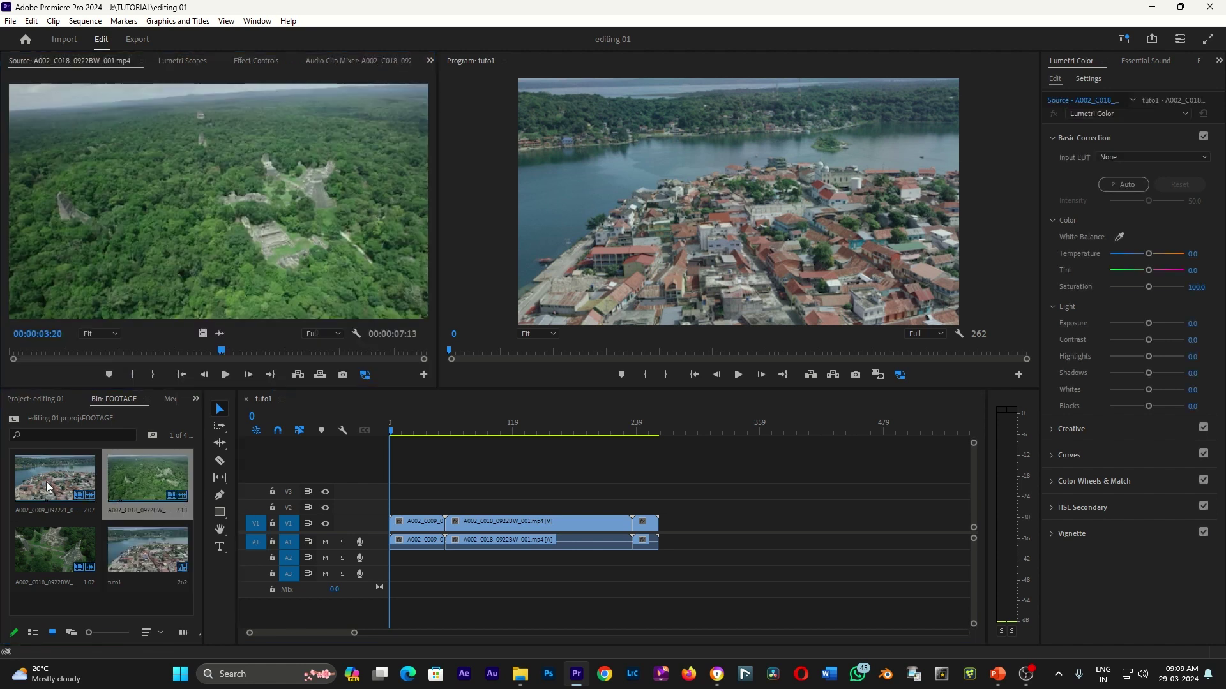
pyautogui.doubleClick(46, 481)
pyautogui.doubleClick(44, 542)
pyautogui.click(53, 551)
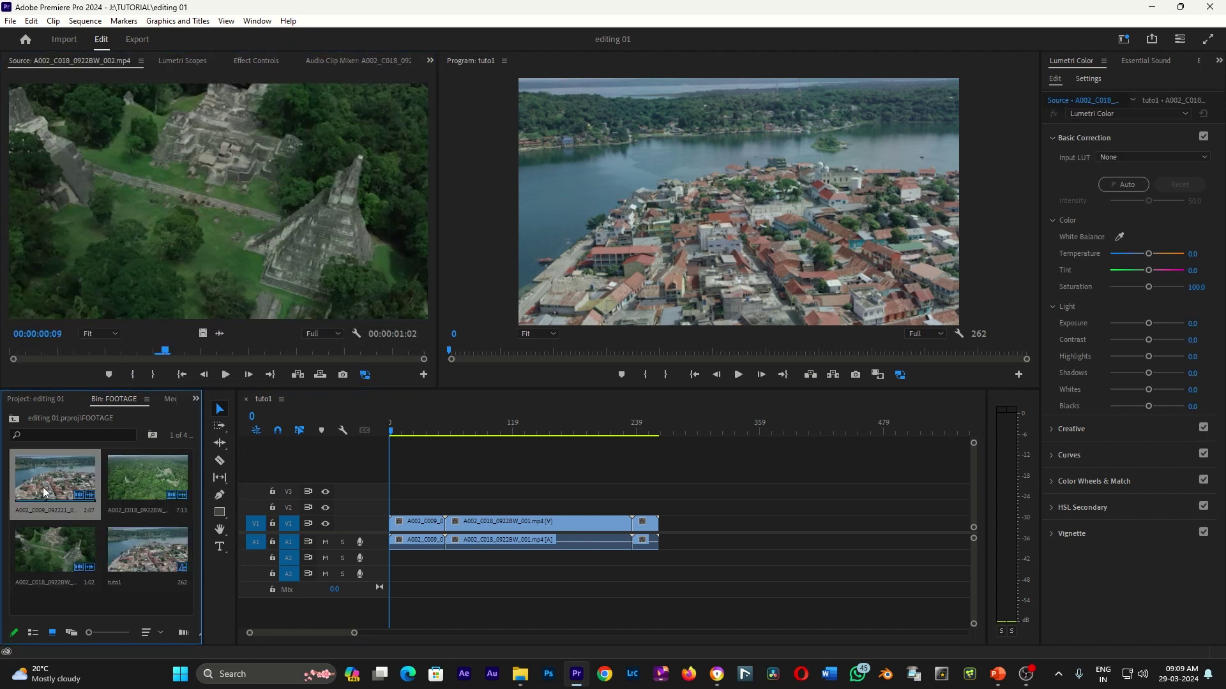
pyautogui.doubleClick(80, 497)
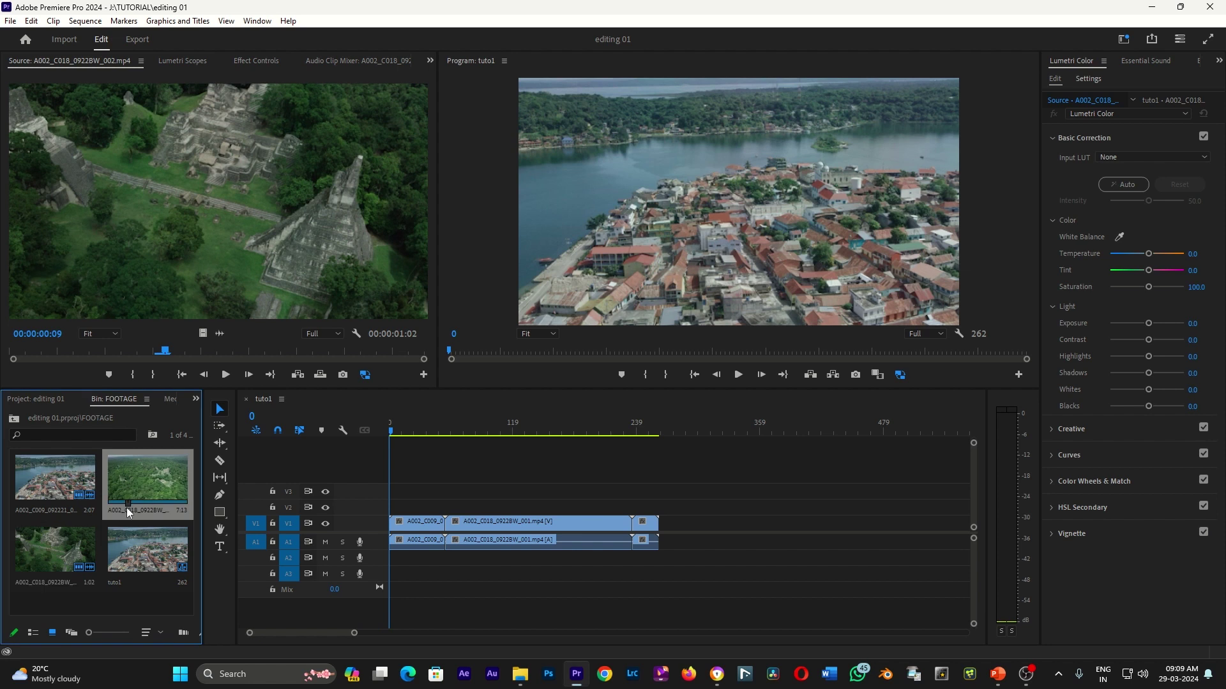
pyautogui.click(131, 546)
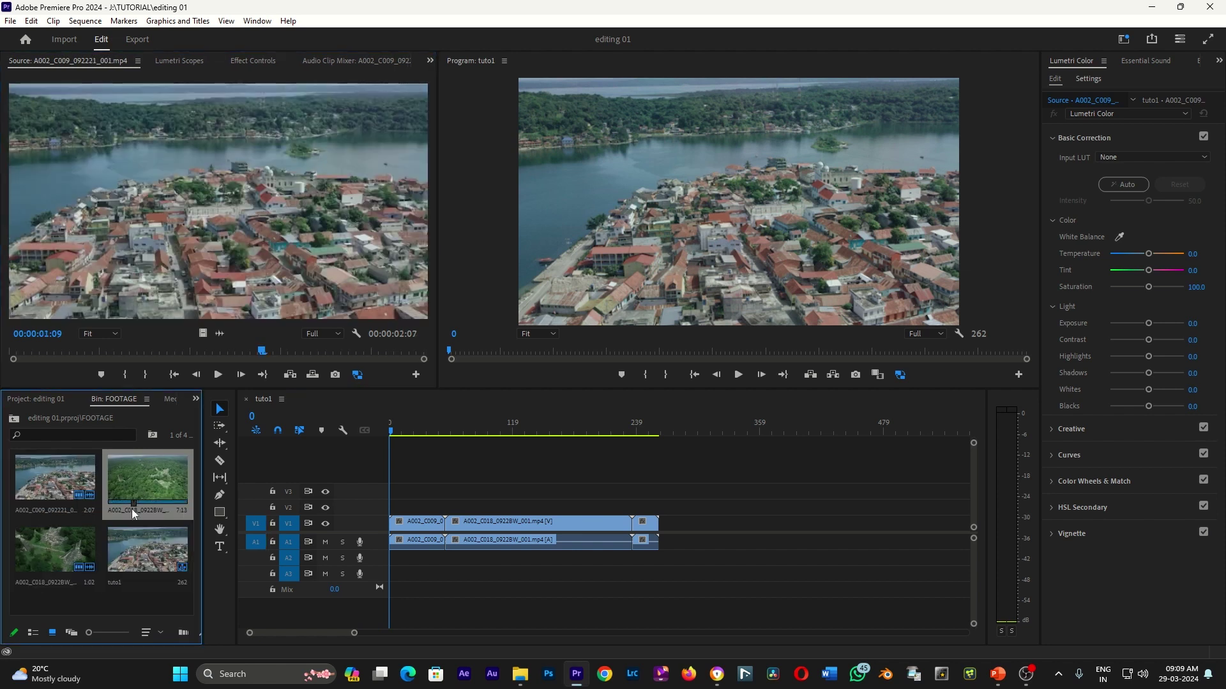
pyautogui.click(33, 633)
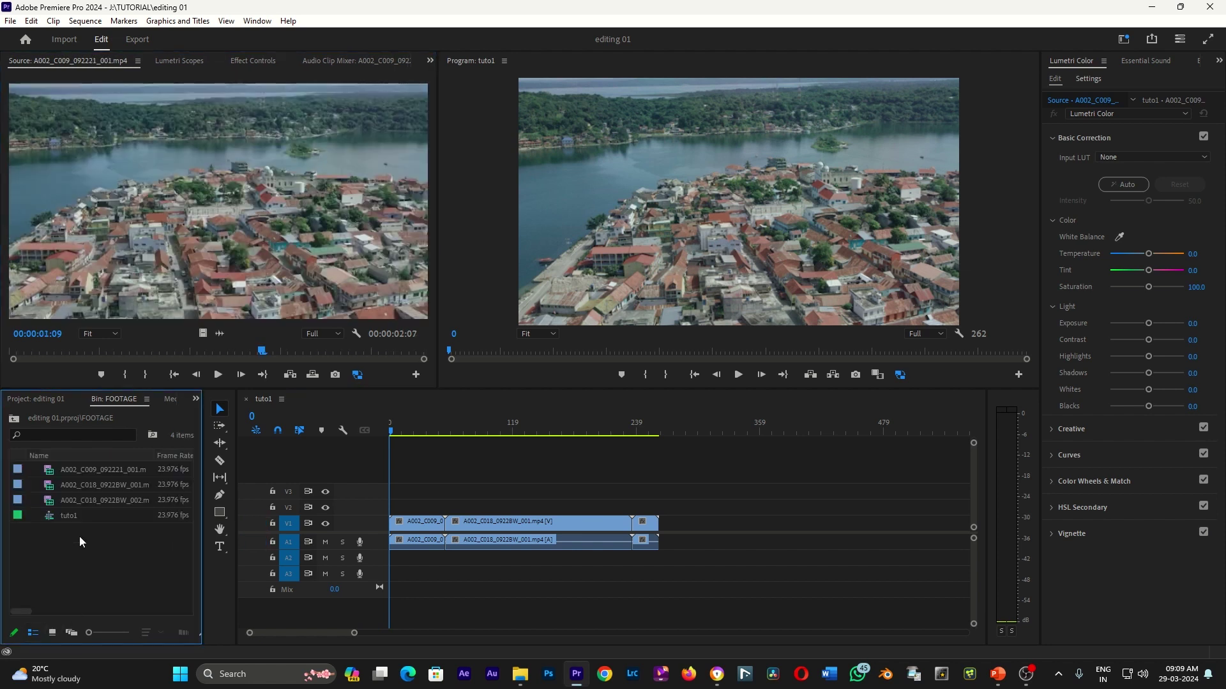
pyautogui.click(50, 487)
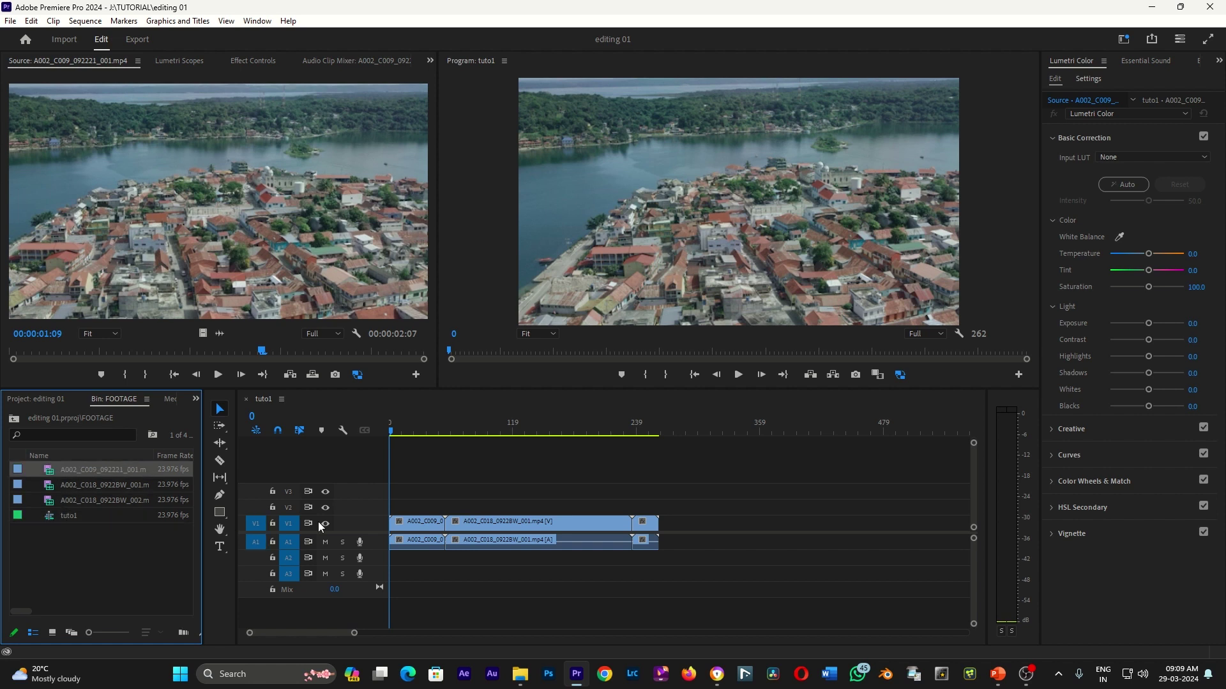
# - Play tuto1, then delete all its timeline clips and all four FOOTAGE bin items
pyautogui.click(679, 458)
pyautogui.press('space')
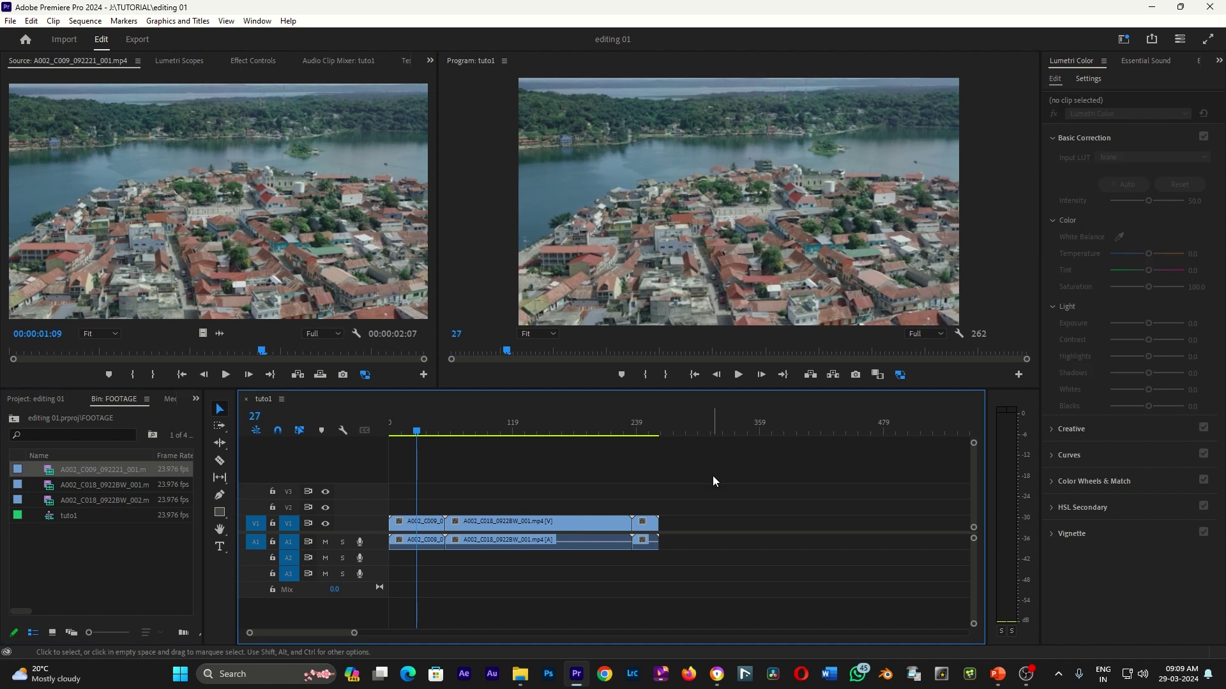
pyautogui.moveTo(718, 462); pyautogui.dragTo(419, 597)
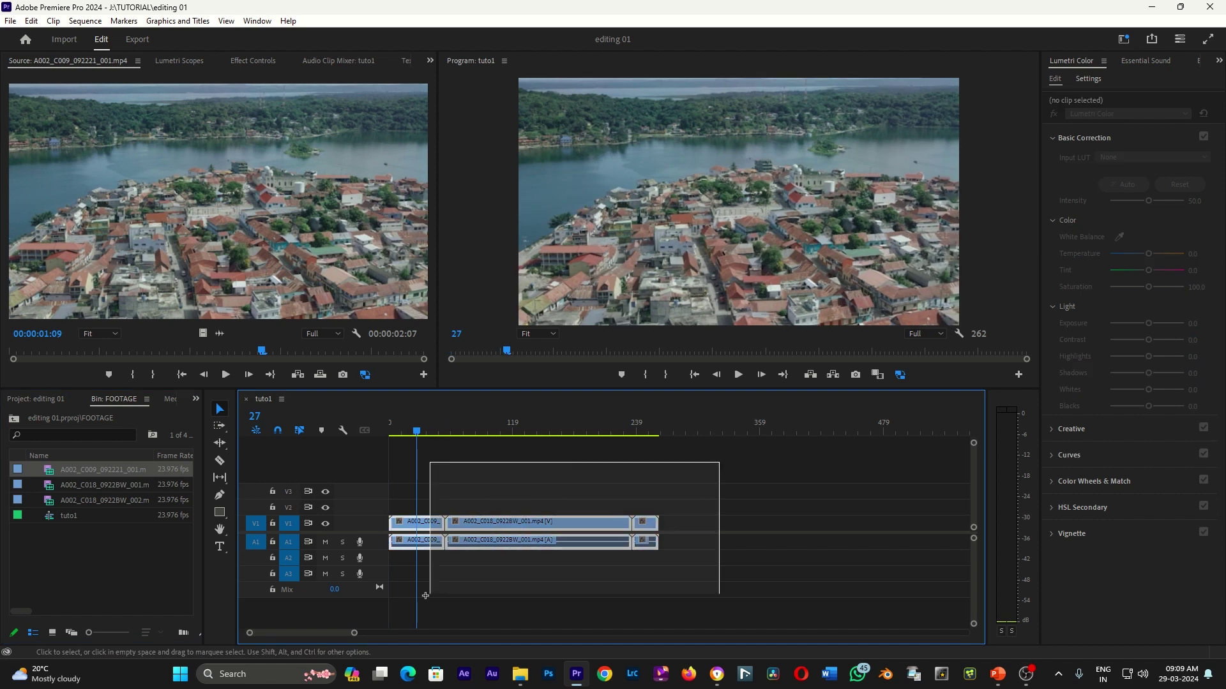
pyautogui.press('Delete')
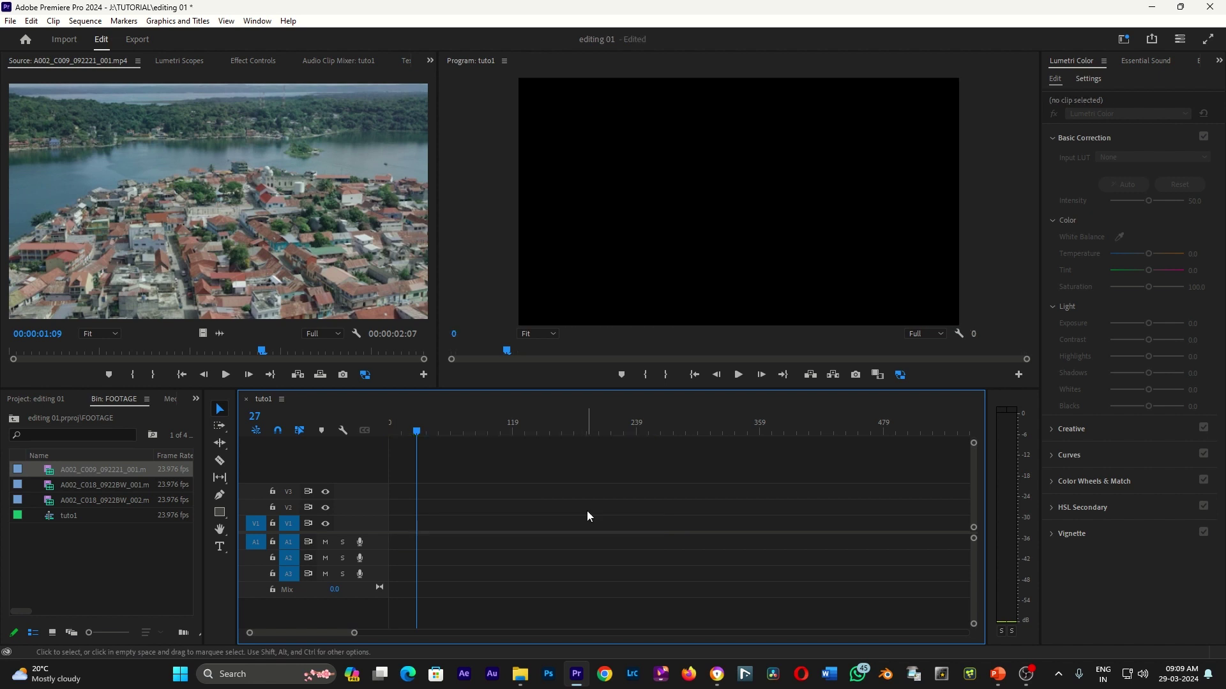
pyautogui.moveTo(154, 553); pyautogui.dragTo(48, 455)
pyautogui.press('Delete')
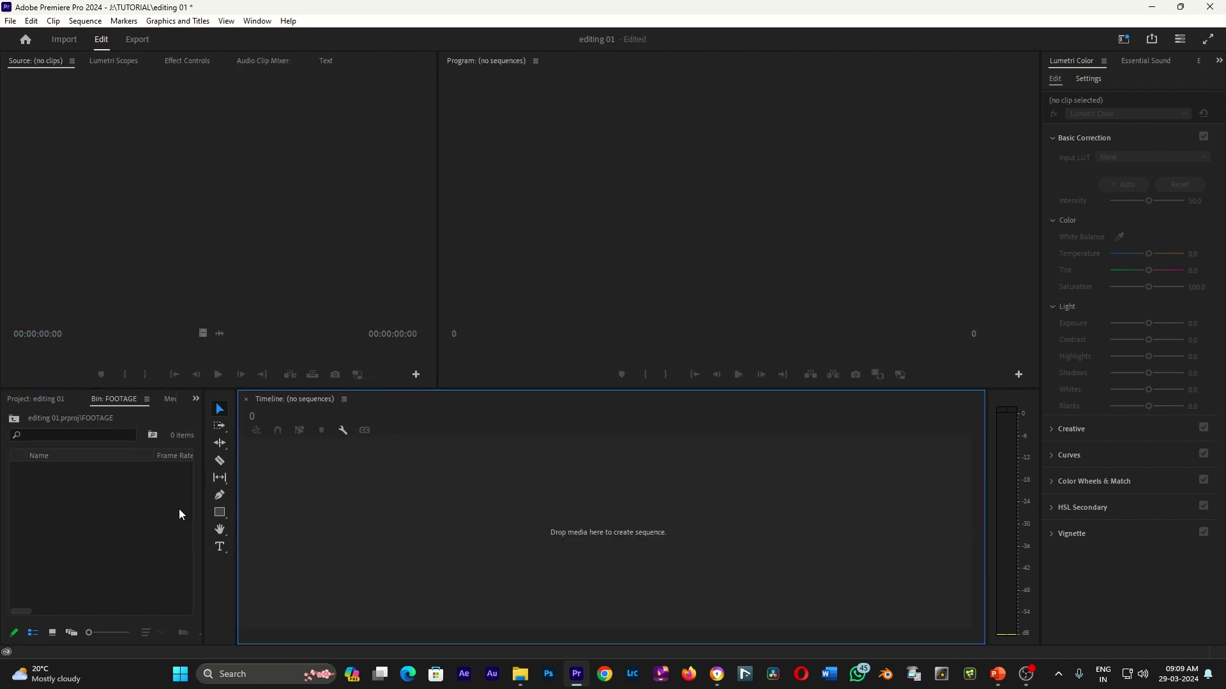
# - Leave the Home screen and delete the empty FOOTAGE bin from the Project panel
pyautogui.click(27, 42)
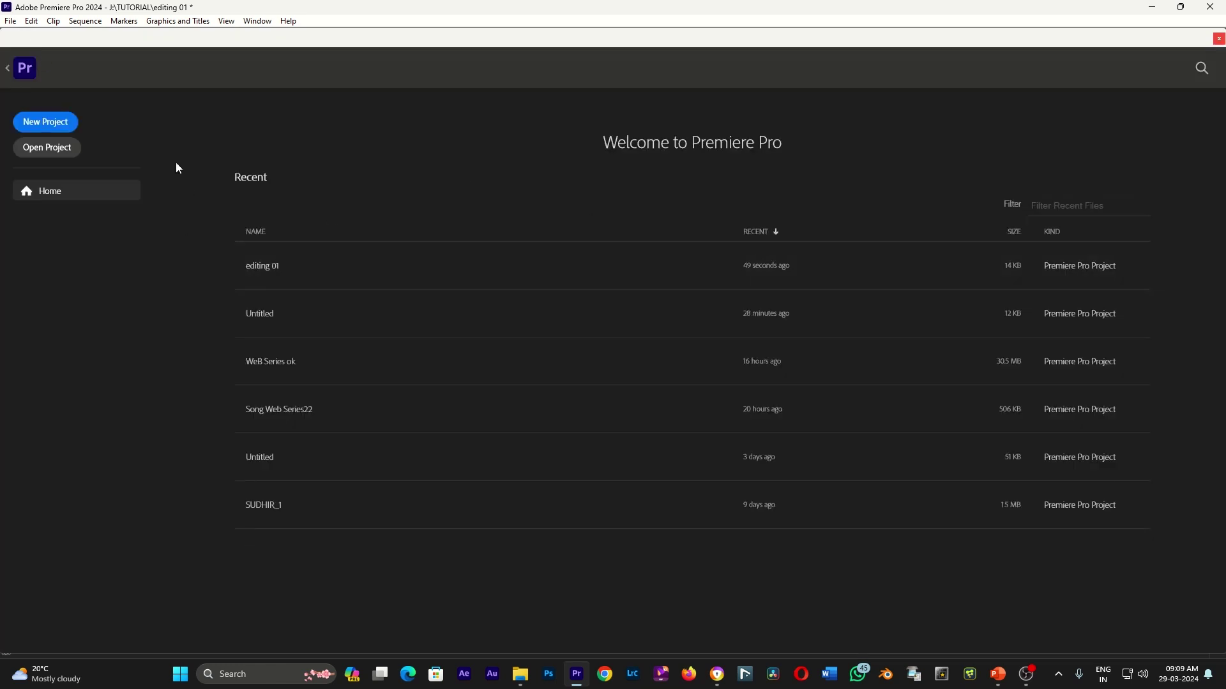
pyautogui.press('Escape')
pyautogui.click(350, 270)
pyautogui.click(74, 492)
pyautogui.press('Delete')
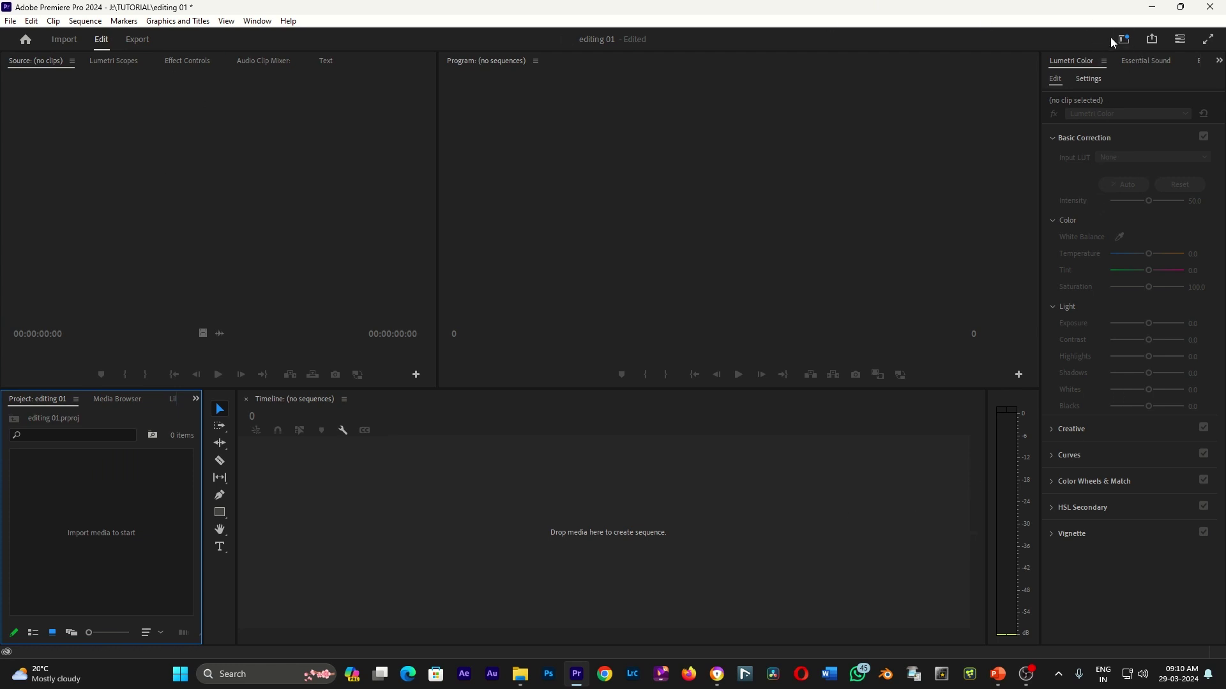
# - Apply the Window > Workspaces > All Panels layout
pyautogui.click(258, 21)
pyautogui.moveTo(275, 37)
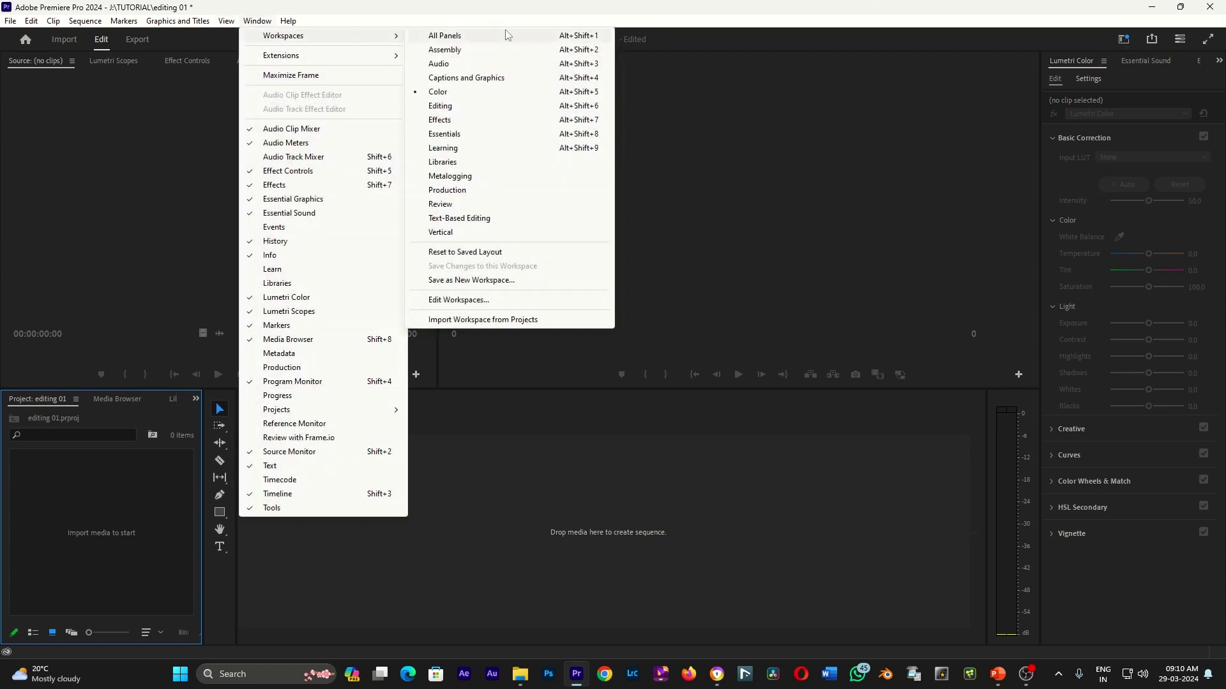
pyautogui.click(458, 38)
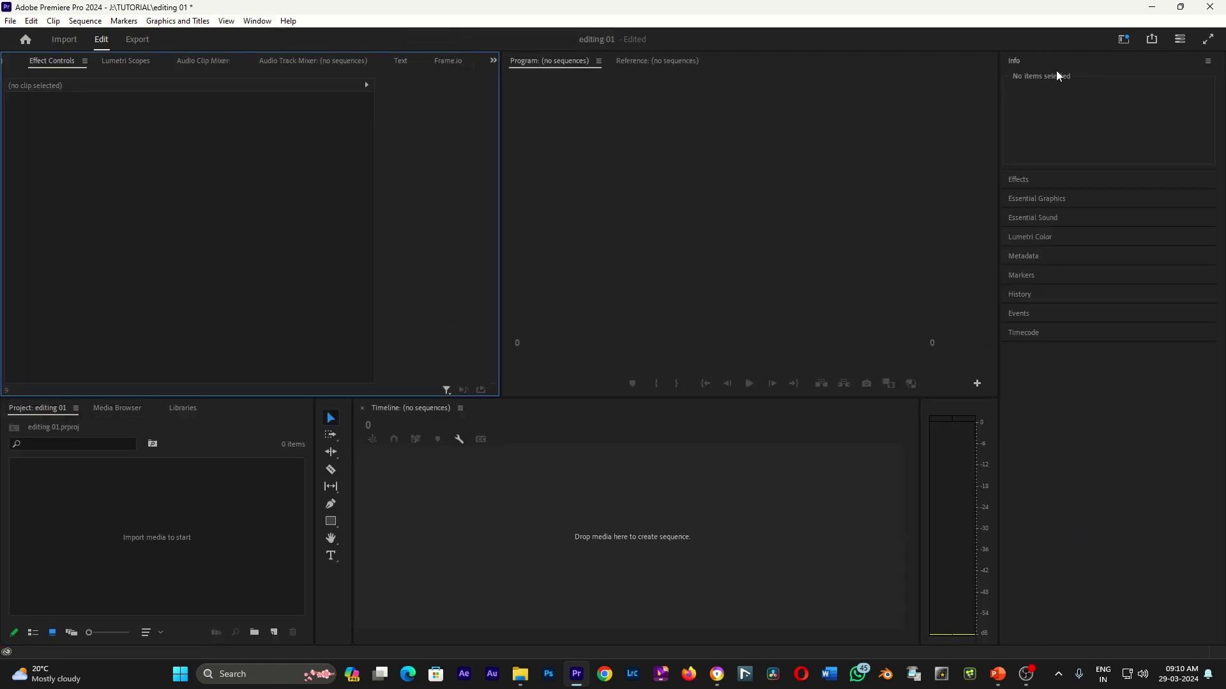
# - Cycle through the Import, Edit and Export views, then dismiss the Frame.io sign-in error
pyautogui.click(60, 40)
pyautogui.click(104, 39)
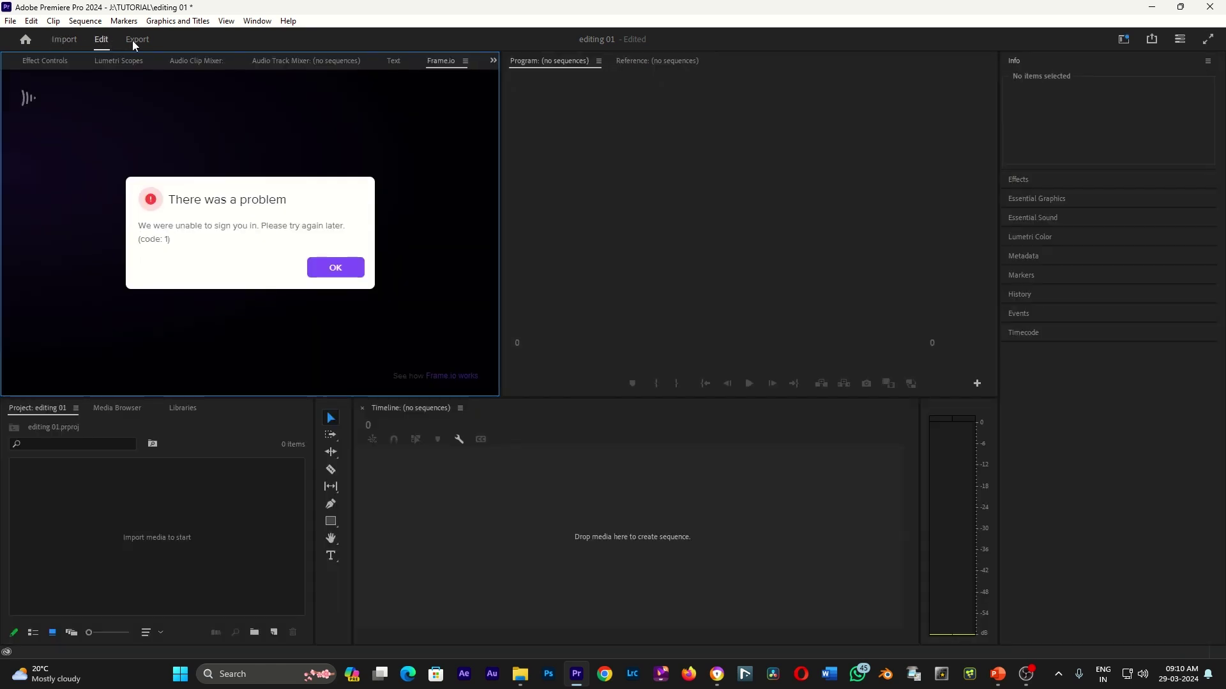
pyautogui.click(132, 40)
pyautogui.click(68, 38)
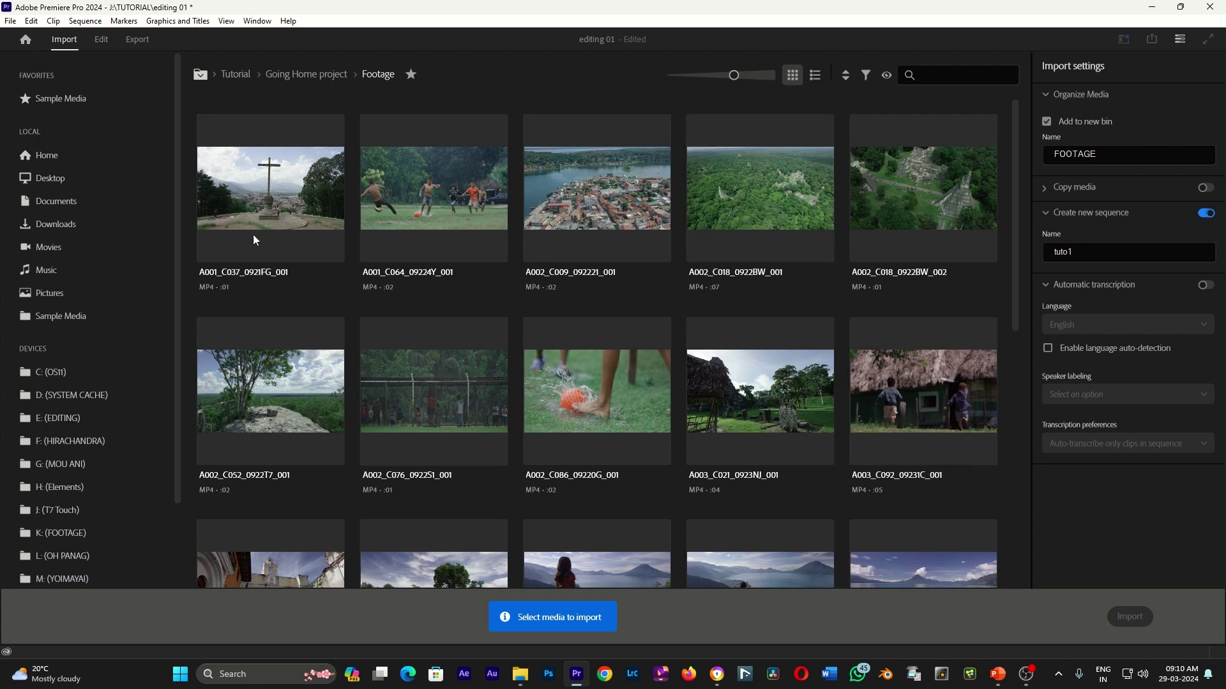
pyautogui.click(108, 42)
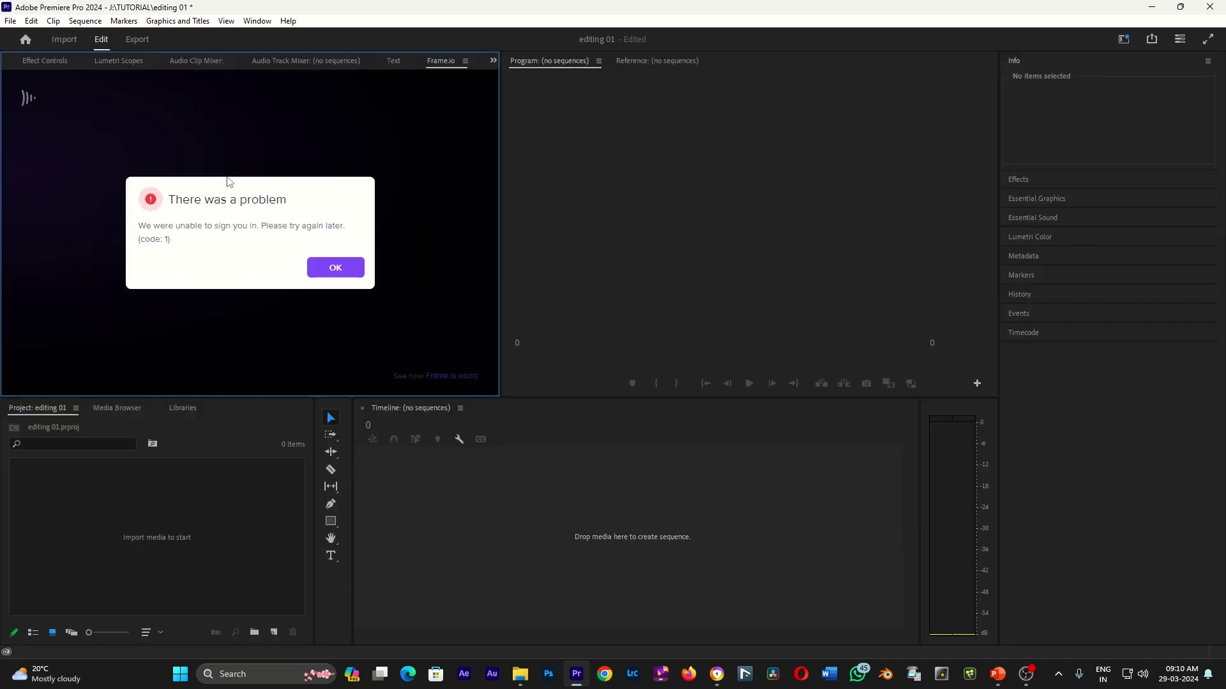
pyautogui.click(44, 62)
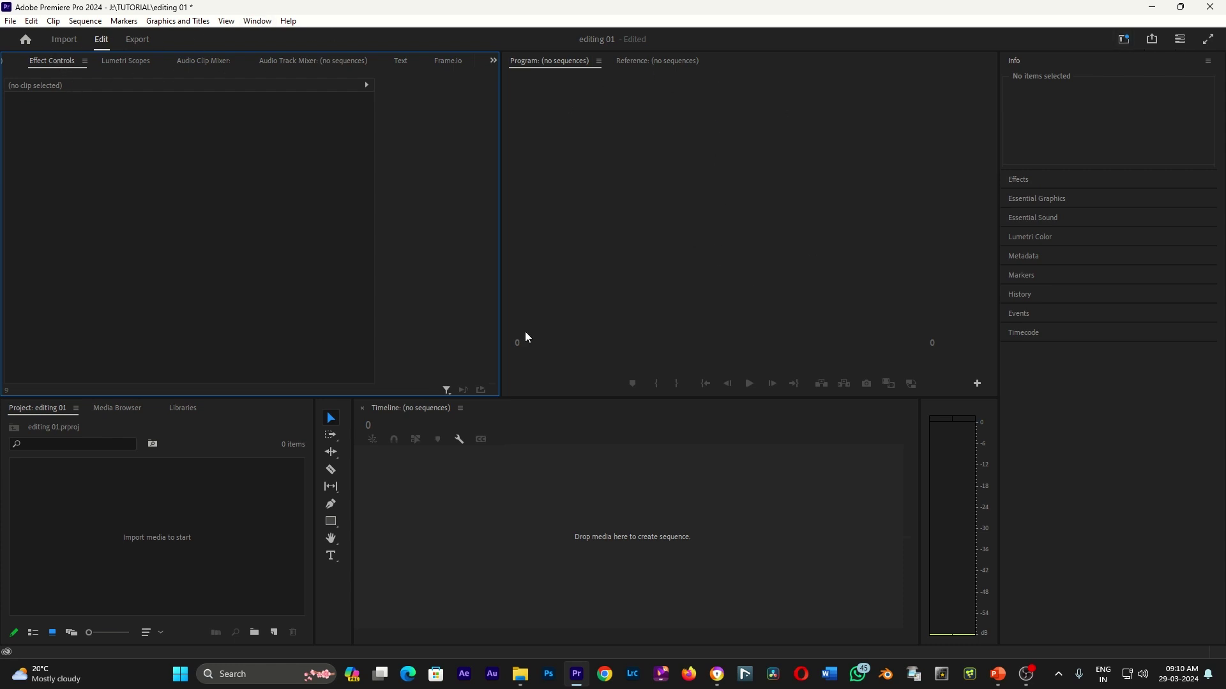
# - Focus the Timeline, Program Monitor, Effect Controls and Project panels in turn
pyautogui.click(451, 540)
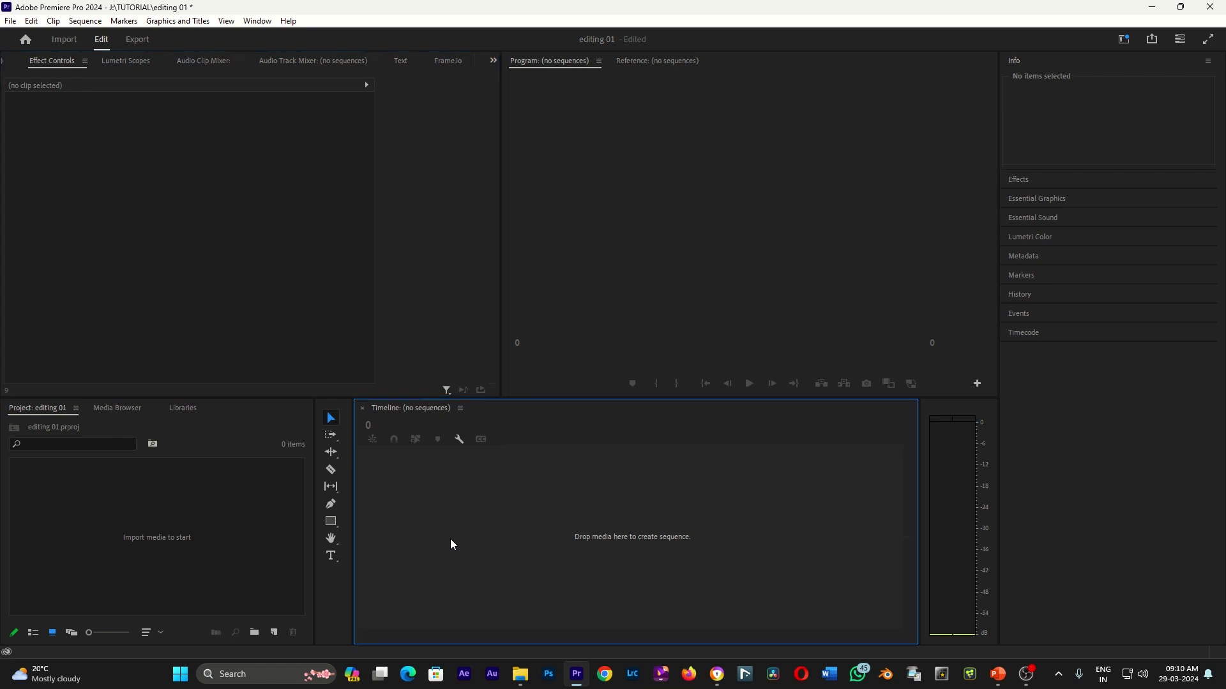
pyautogui.click(609, 262)
pyautogui.click(238, 259)
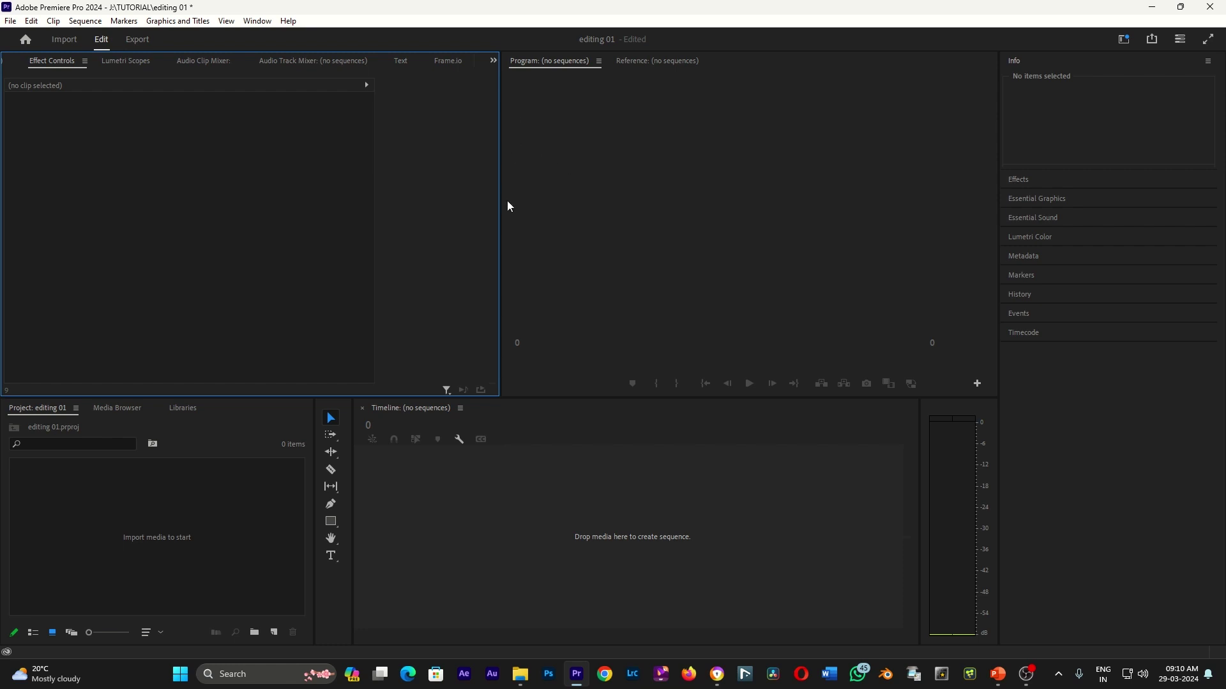
pyautogui.click(195, 541)
pyautogui.click(573, 525)
pyautogui.click(591, 354)
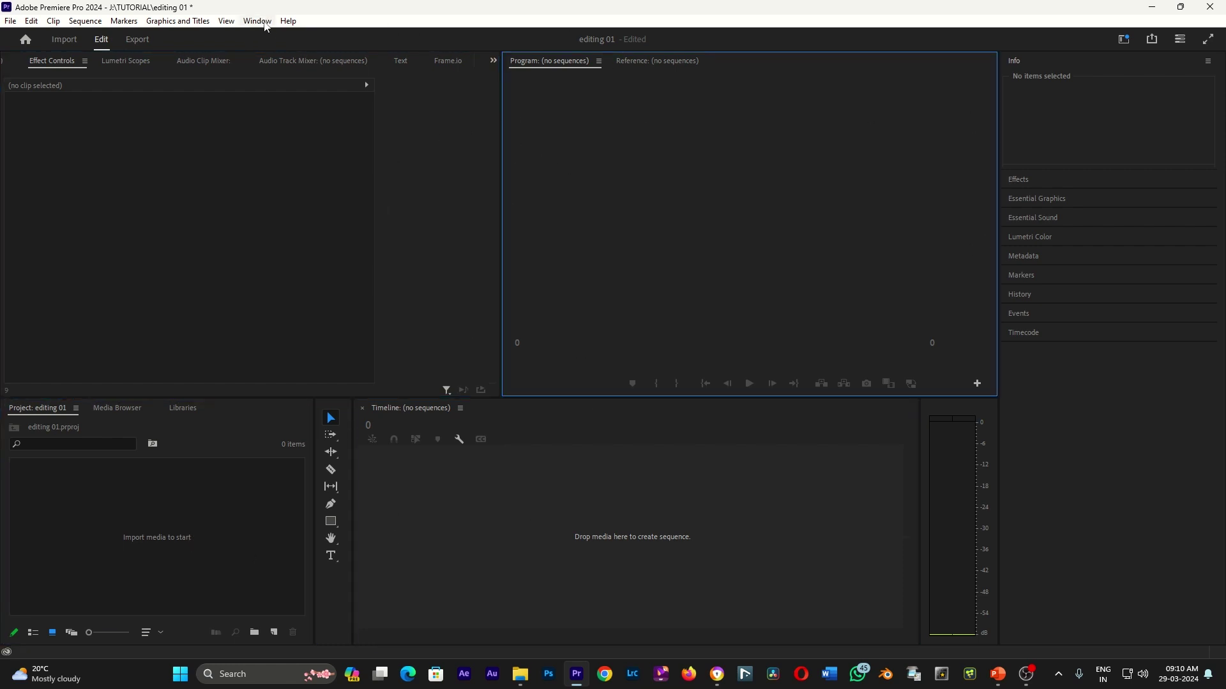
# - Load the All Panels workspace and expand Effects, Essential Graphics and Essential Sound
pyautogui.click(262, 21)
pyautogui.moveTo(272, 37)
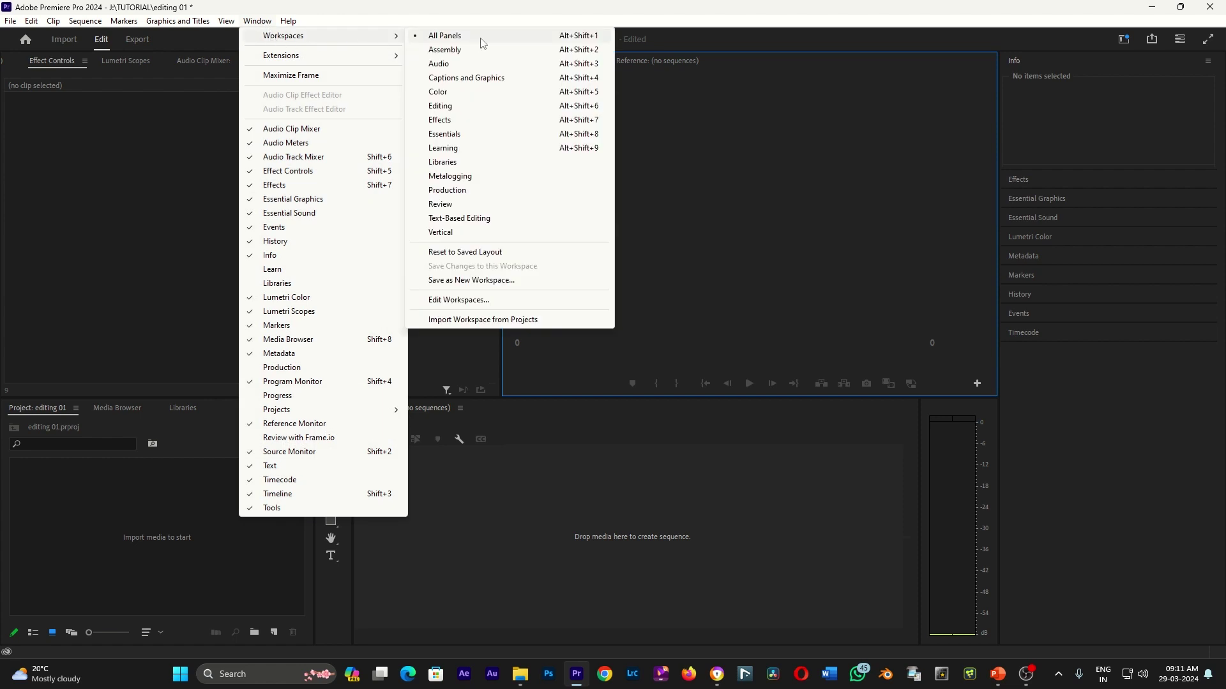
pyautogui.click(482, 37)
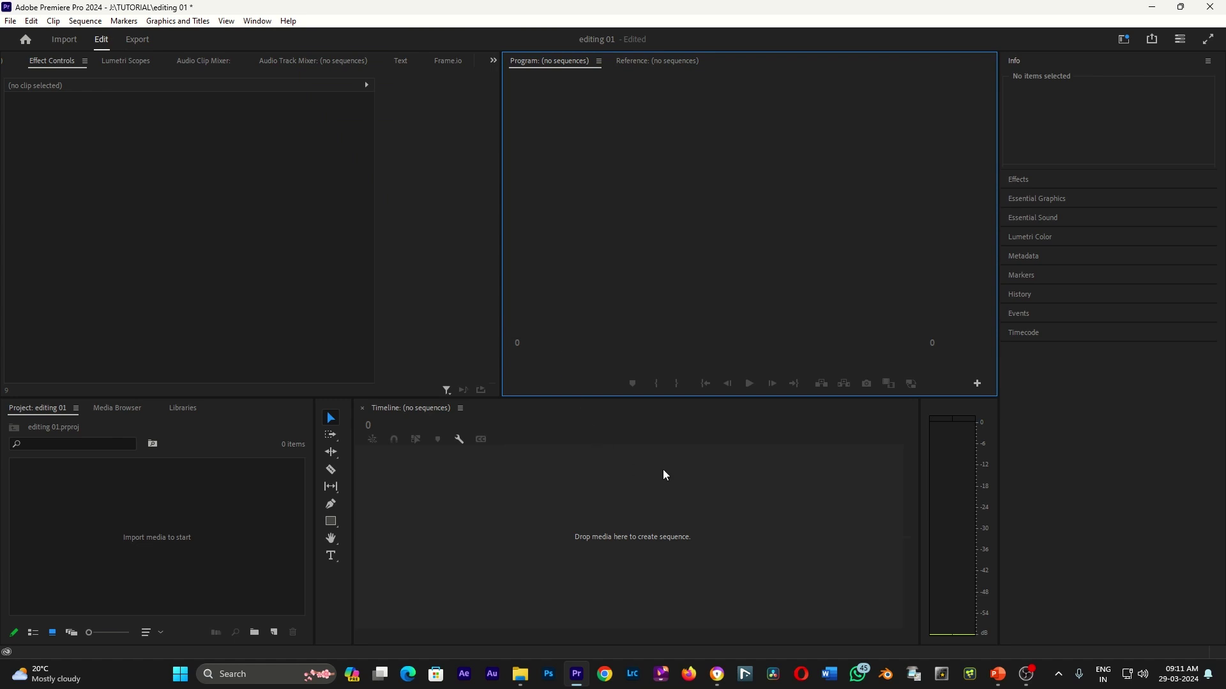
pyautogui.click(1022, 180)
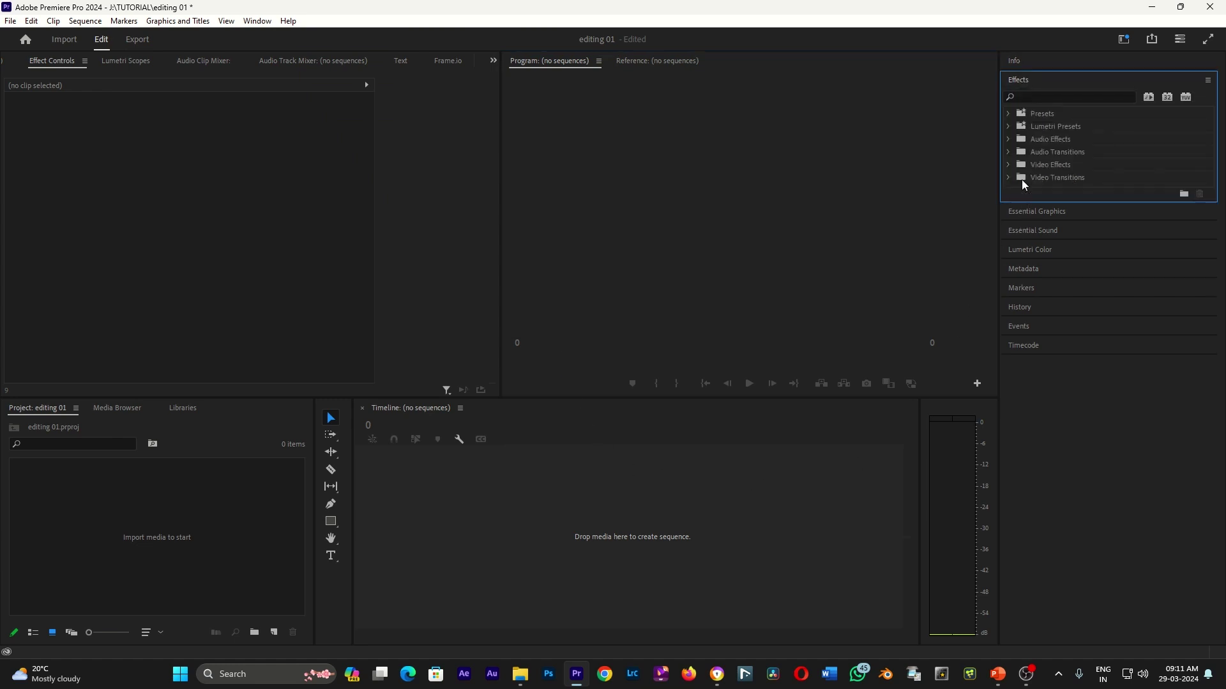
pyautogui.click(1032, 214)
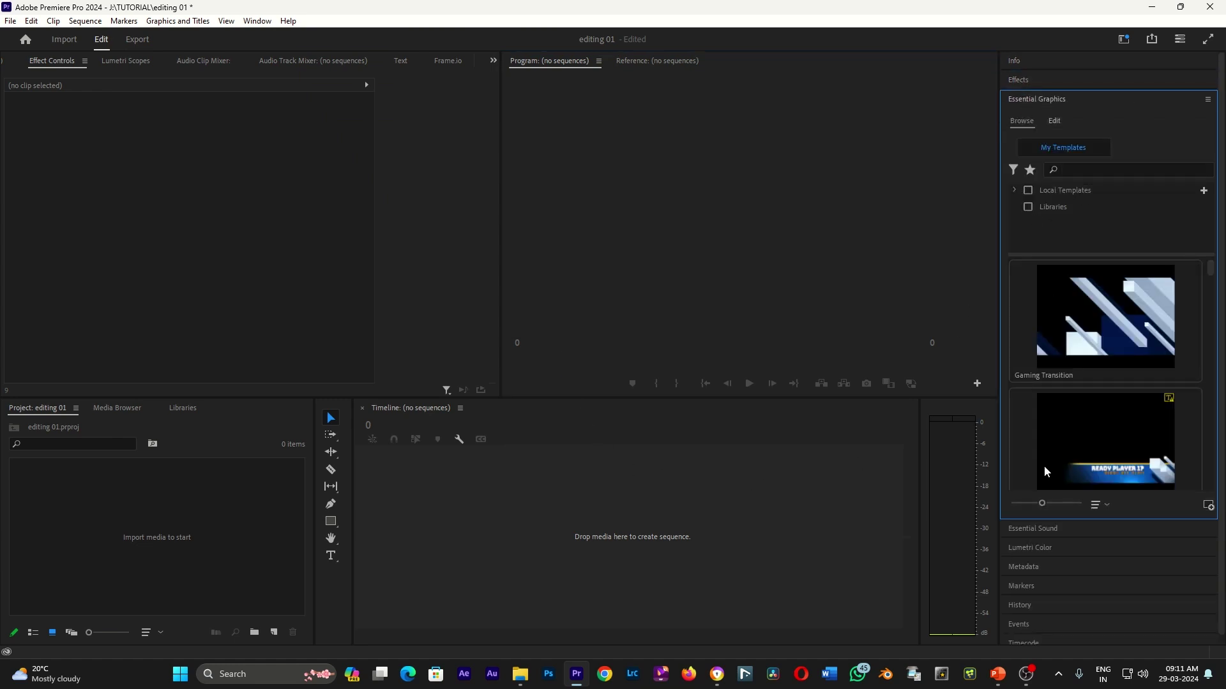
pyautogui.click(1047, 530)
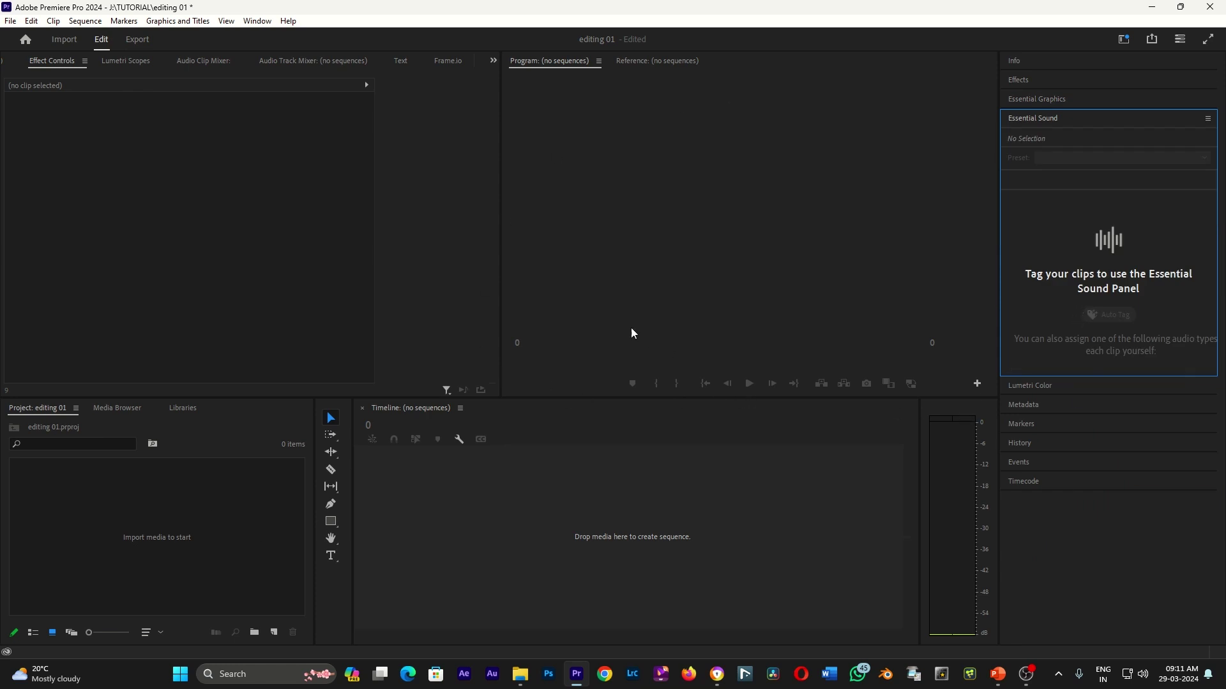
# - Reopen Window > Workspaces, where All Panels is the current layout
pyautogui.click(263, 22)
pyautogui.click(258, 23)
pyautogui.click(259, 23)
pyautogui.moveTo(322, 36)
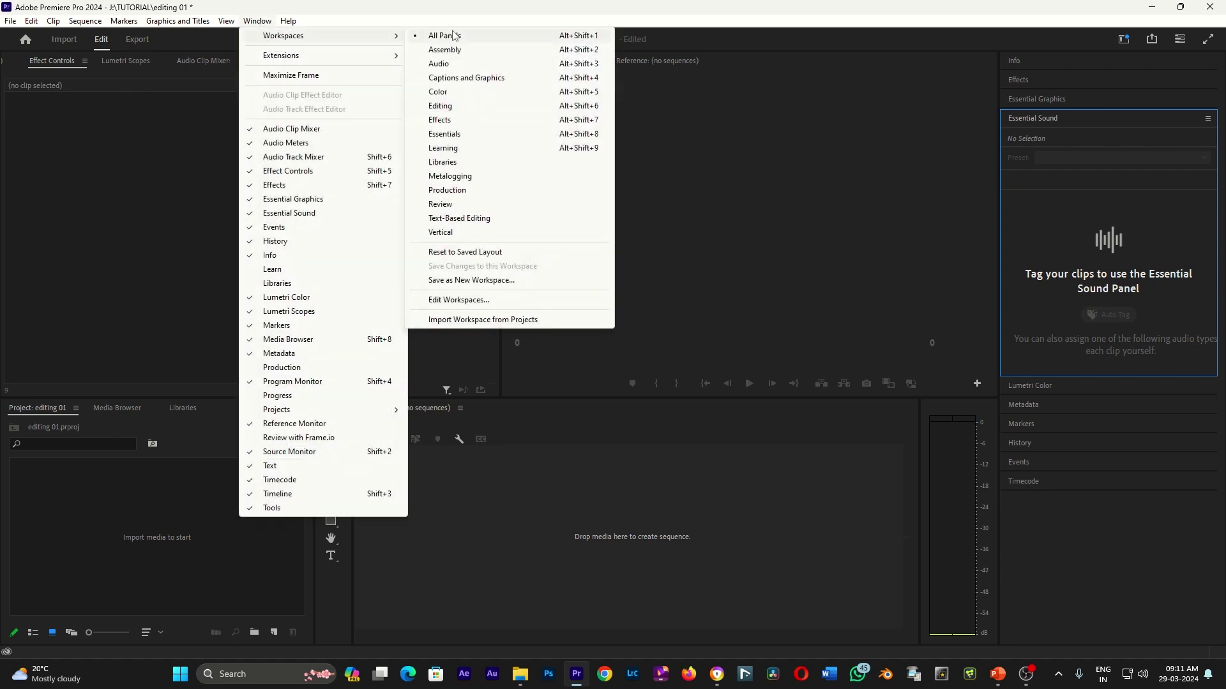
# - Switch to the Editing workspace, then open and close the Window menu
pyautogui.click(456, 109)
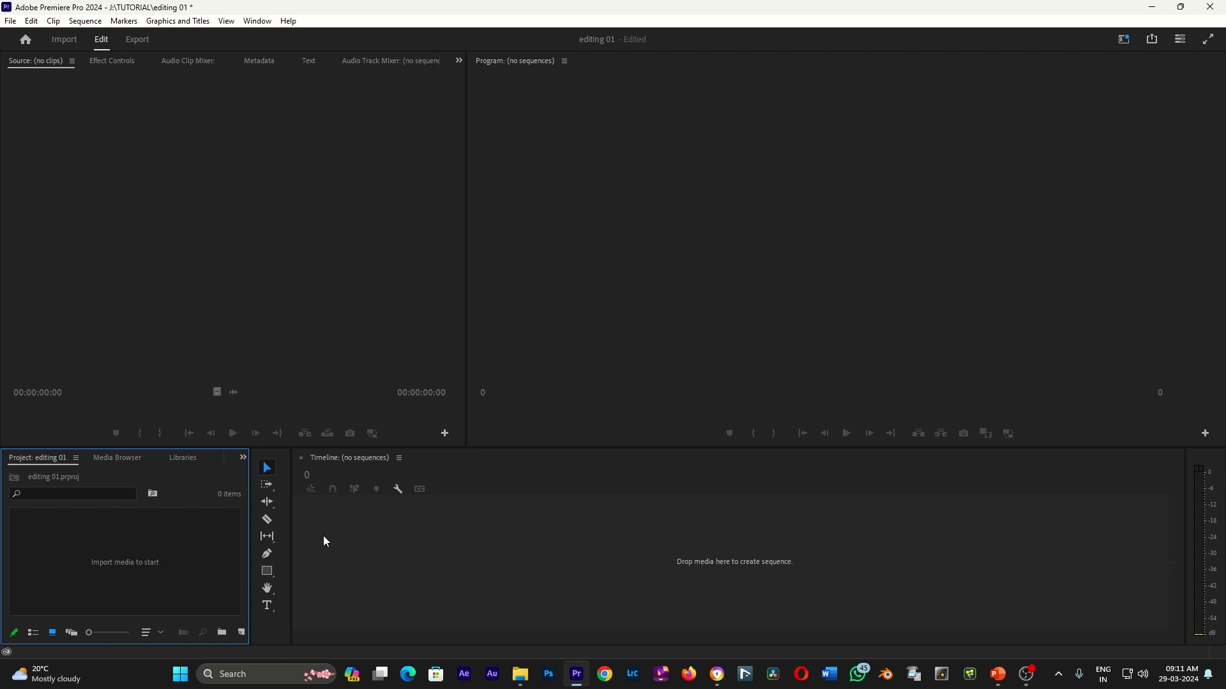
pyautogui.click(258, 22)
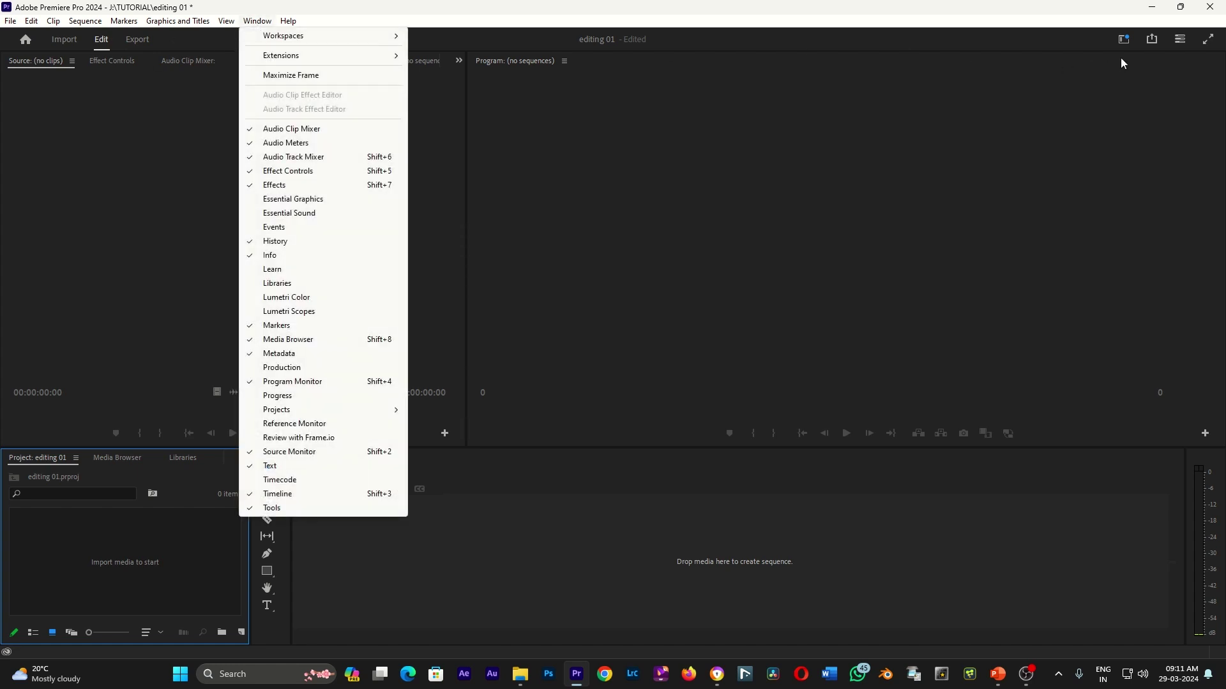
pyautogui.click(1048, 11)
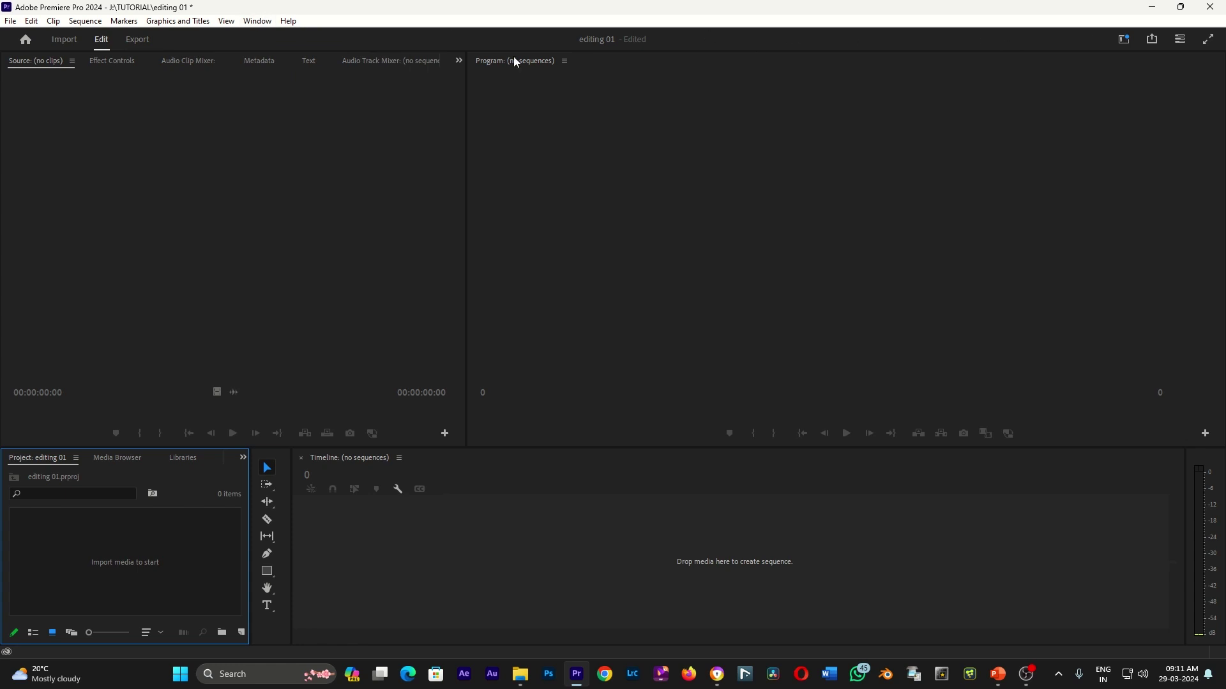
pyautogui.click(1118, 43)
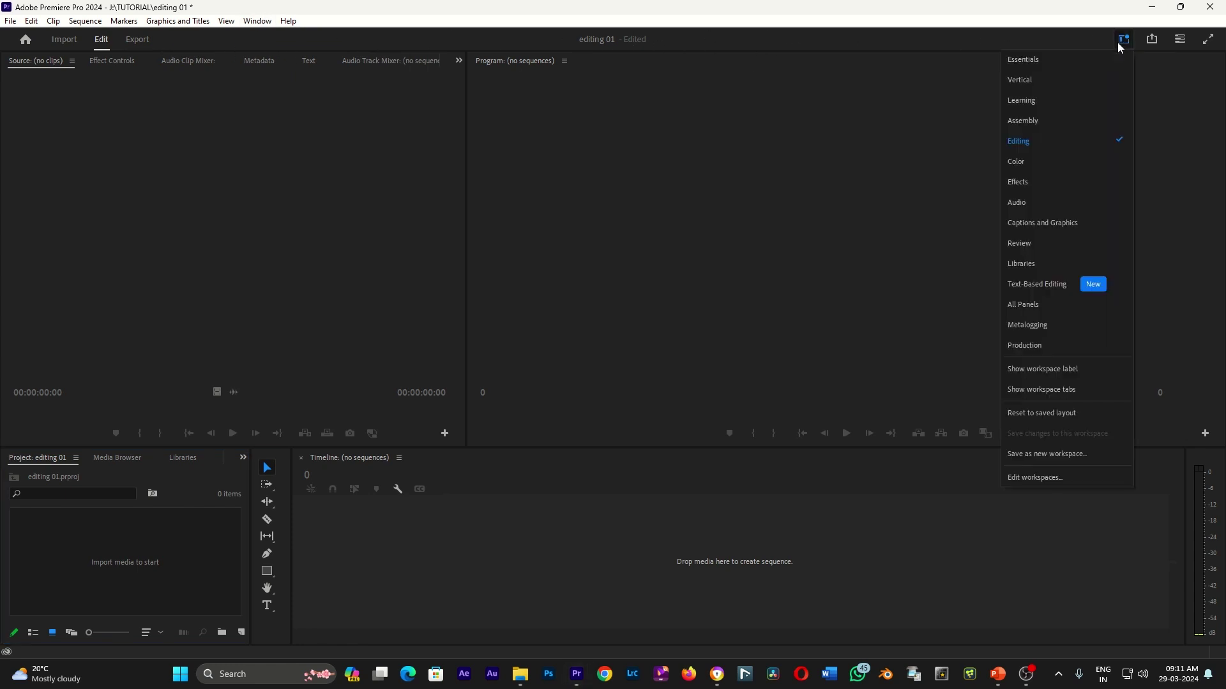
pyautogui.click(1045, 143)
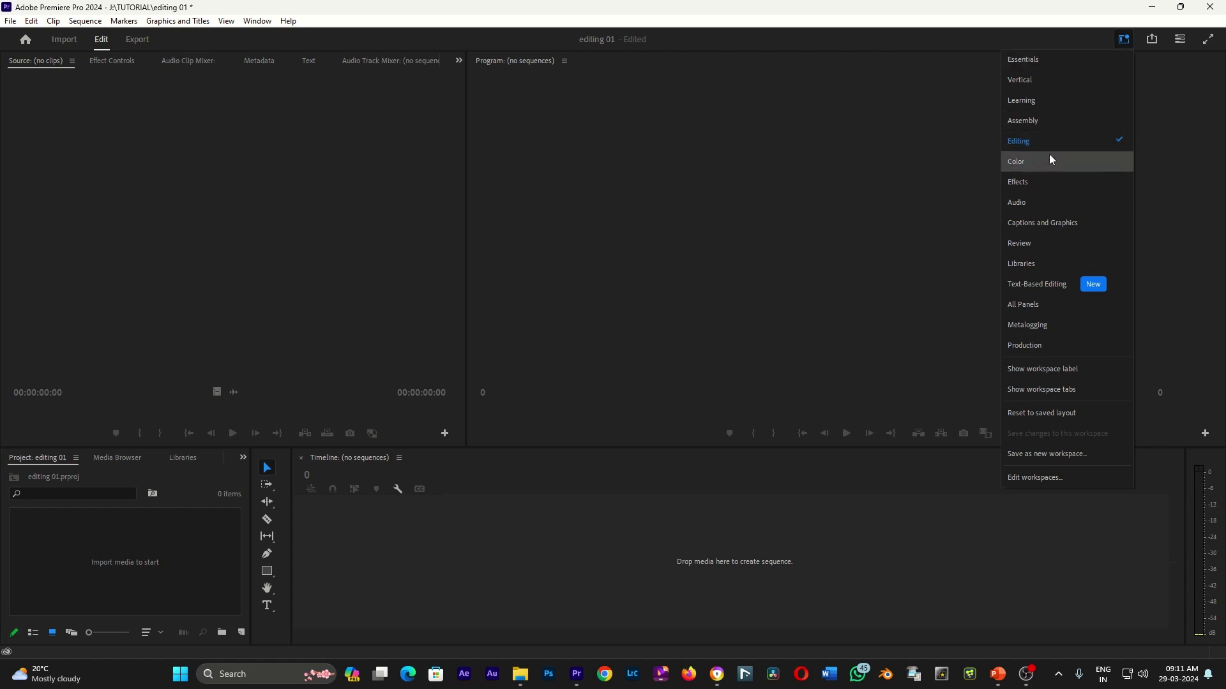
pyautogui.click(1121, 46)
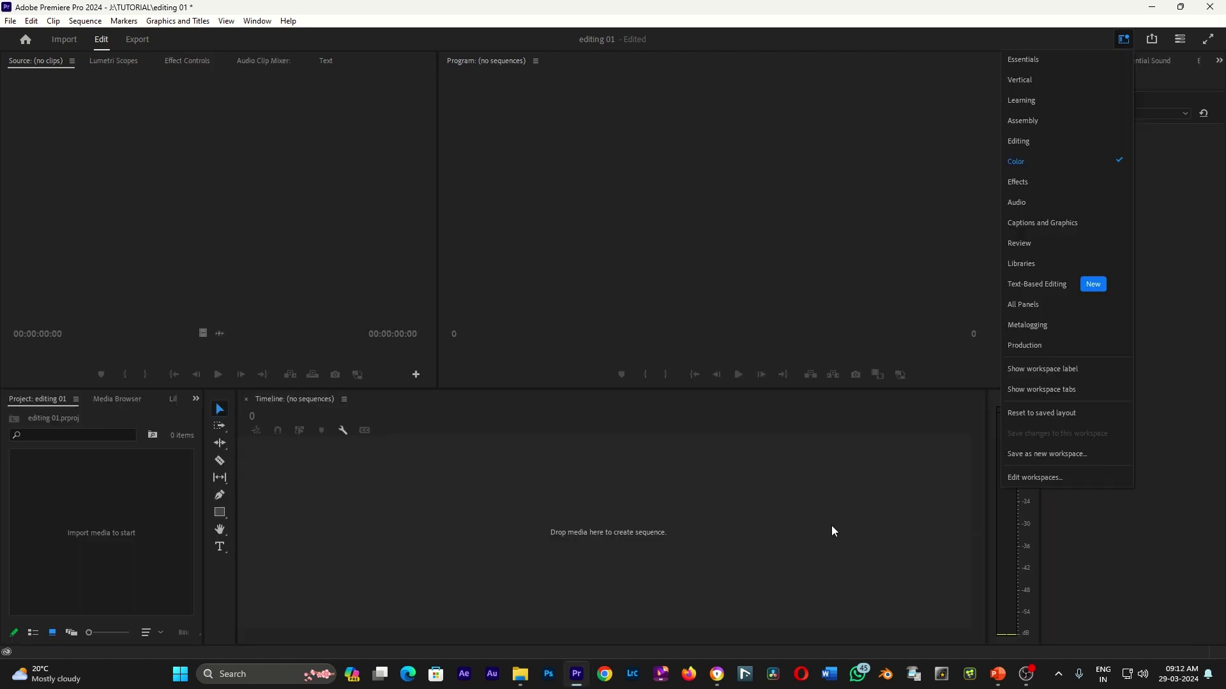
pyautogui.click(757, 480)
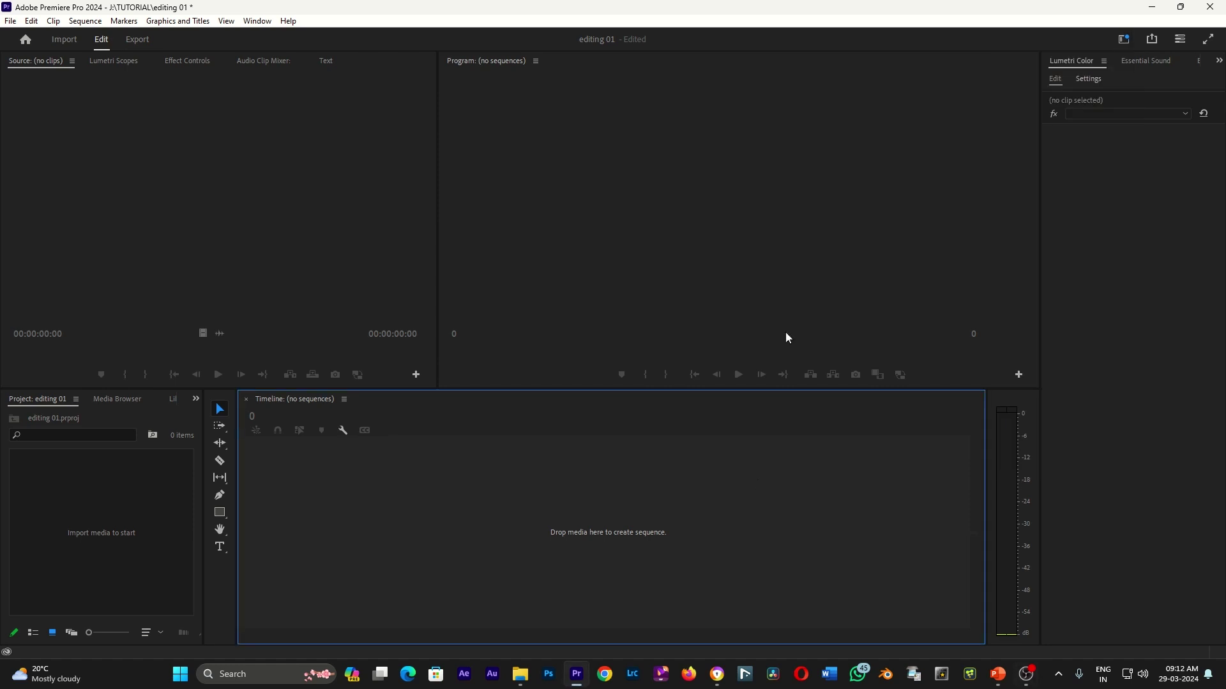
pyautogui.click(1075, 59)
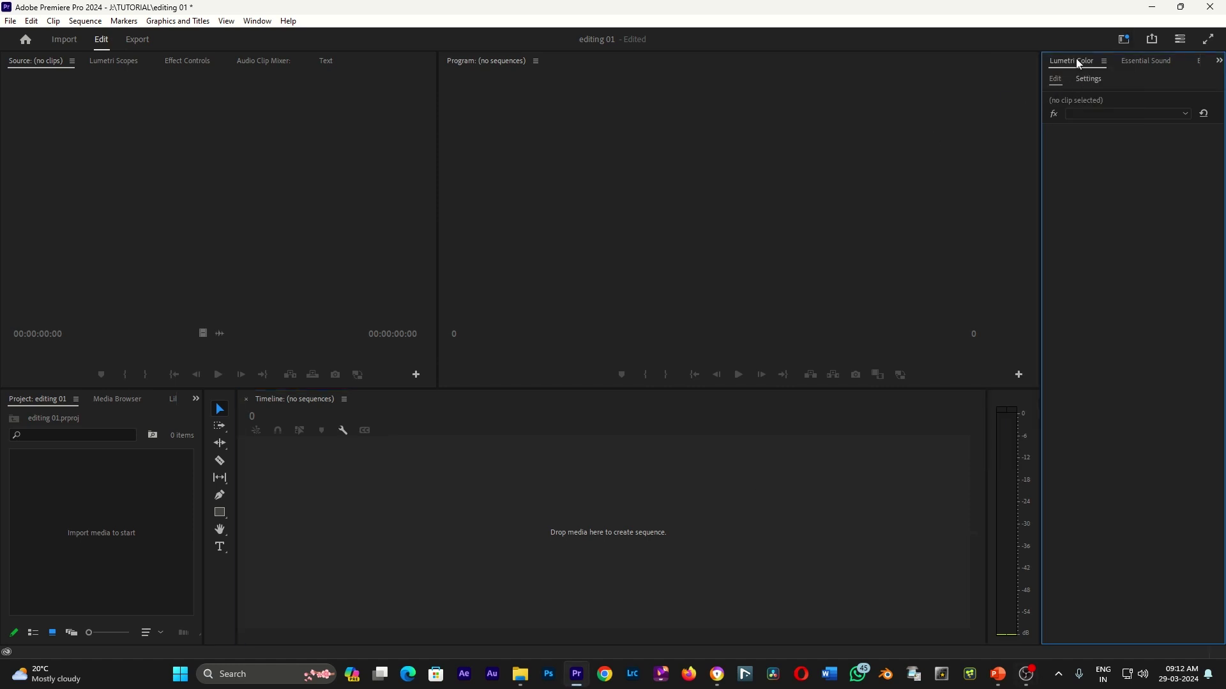
pyautogui.click(1149, 60)
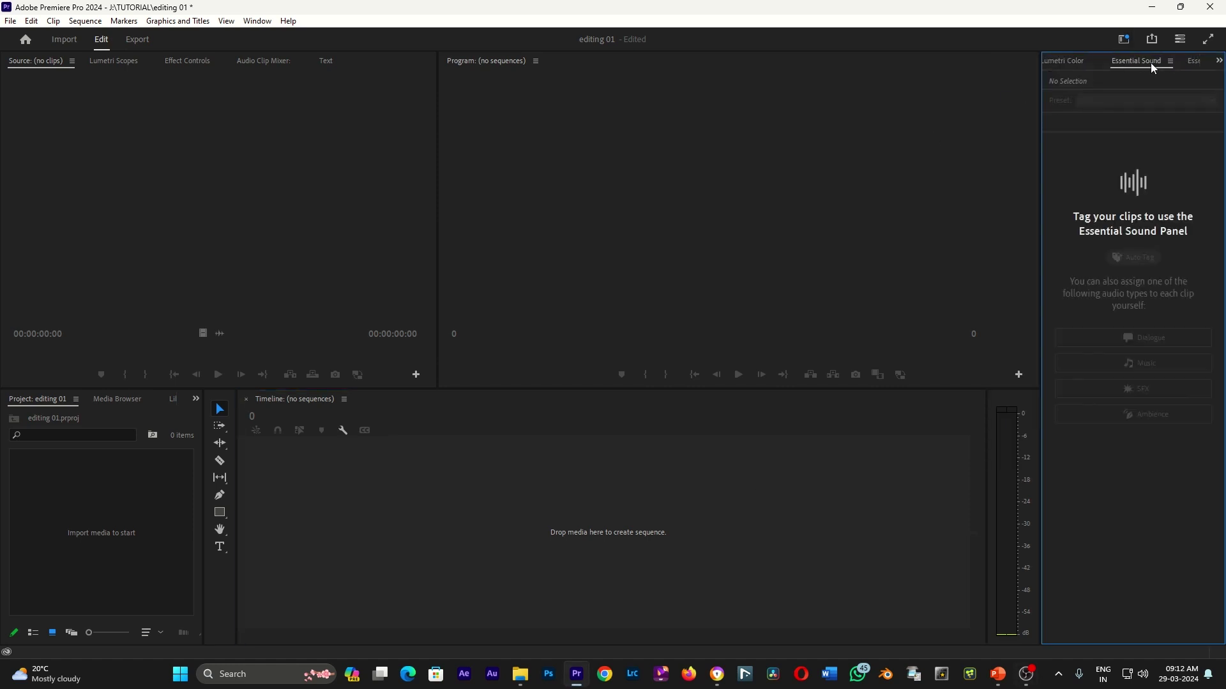
pyautogui.click(1123, 39)
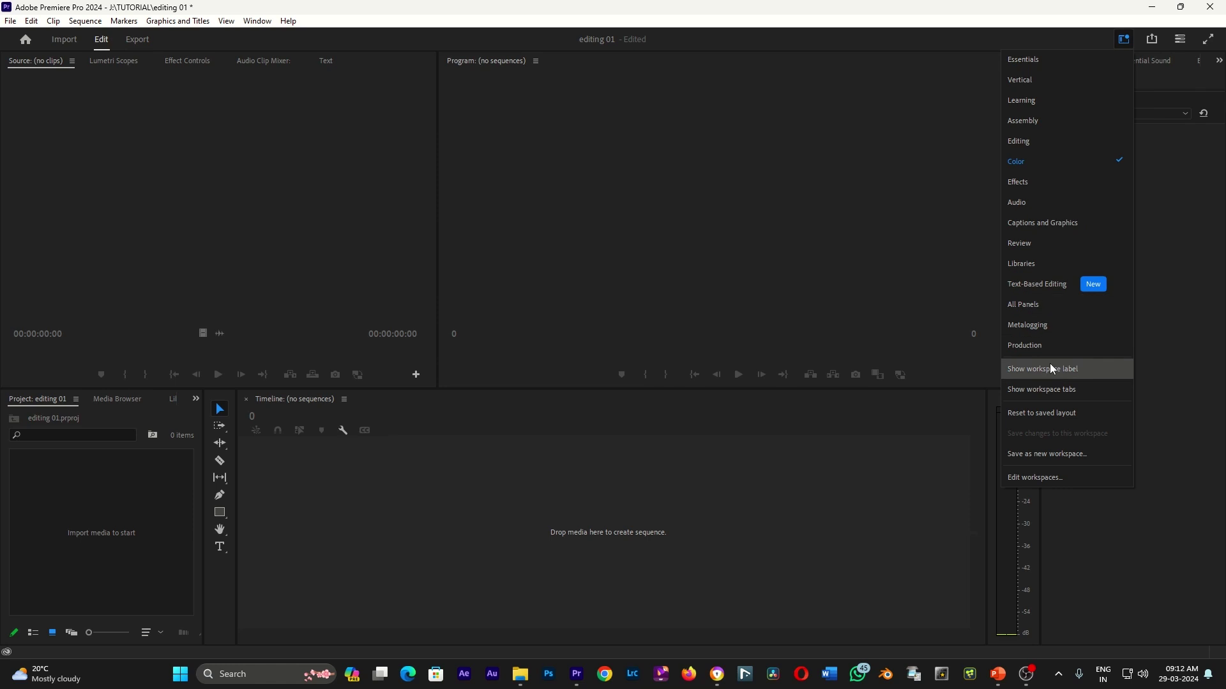
pyautogui.click(1051, 140)
# - Raise the monitor divider to enlarge Project and Timeline, then browse the File through Help menus
pyautogui.click(668, 263)
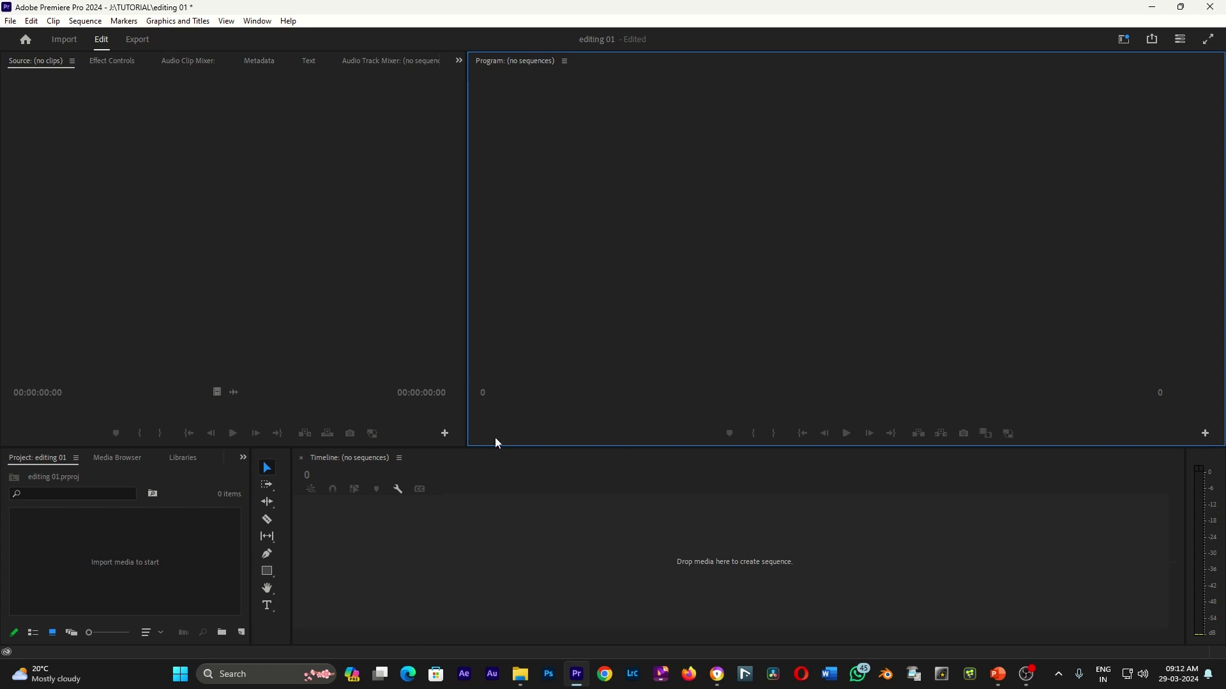
pyautogui.moveTo(494, 447); pyautogui.dragTo(501, 345)
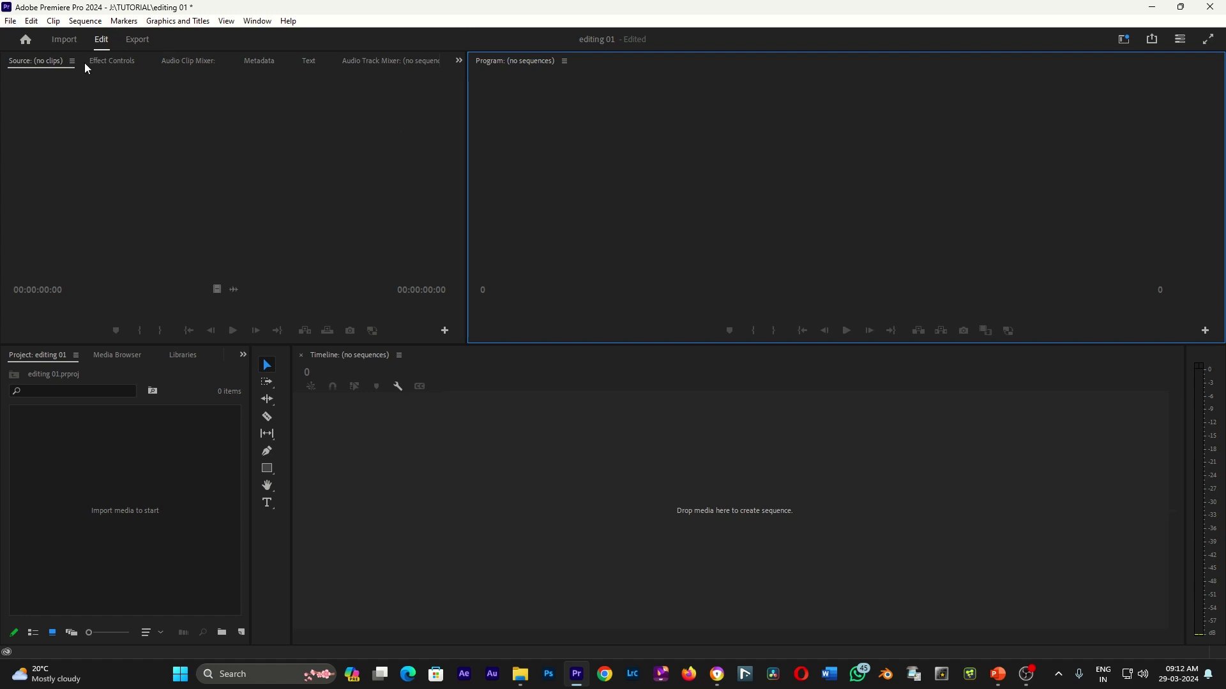
pyautogui.click(12, 21)
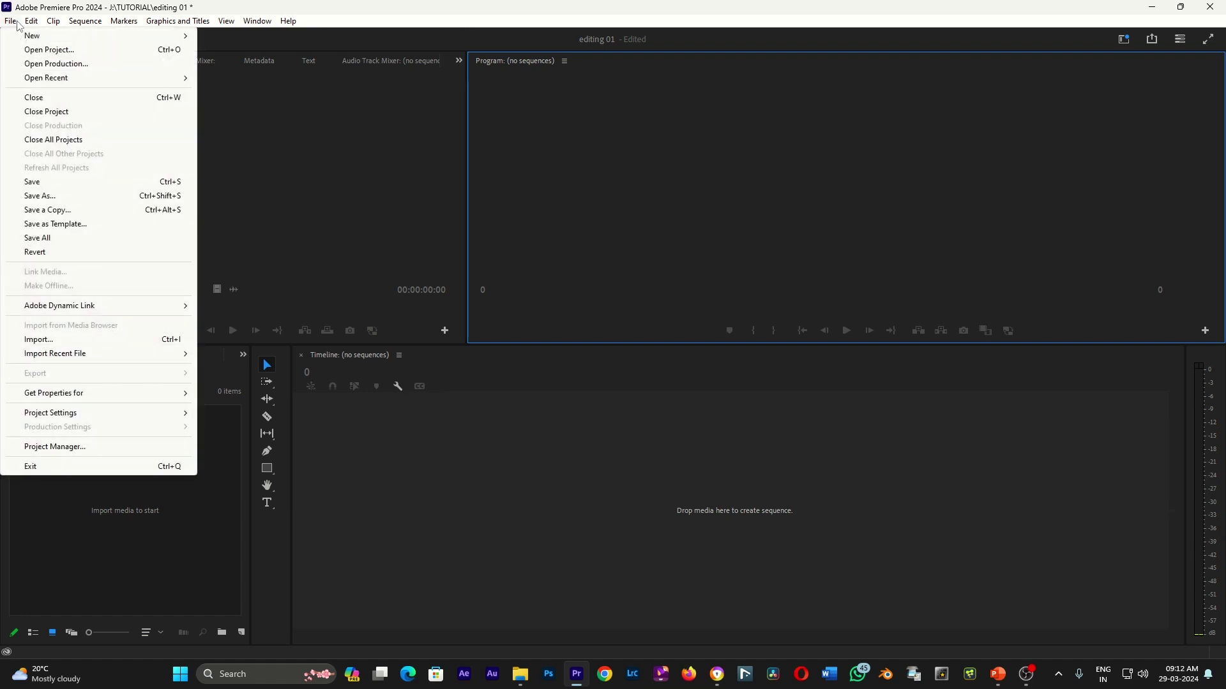
pyautogui.click(28, 22)
pyautogui.click(31, 23)
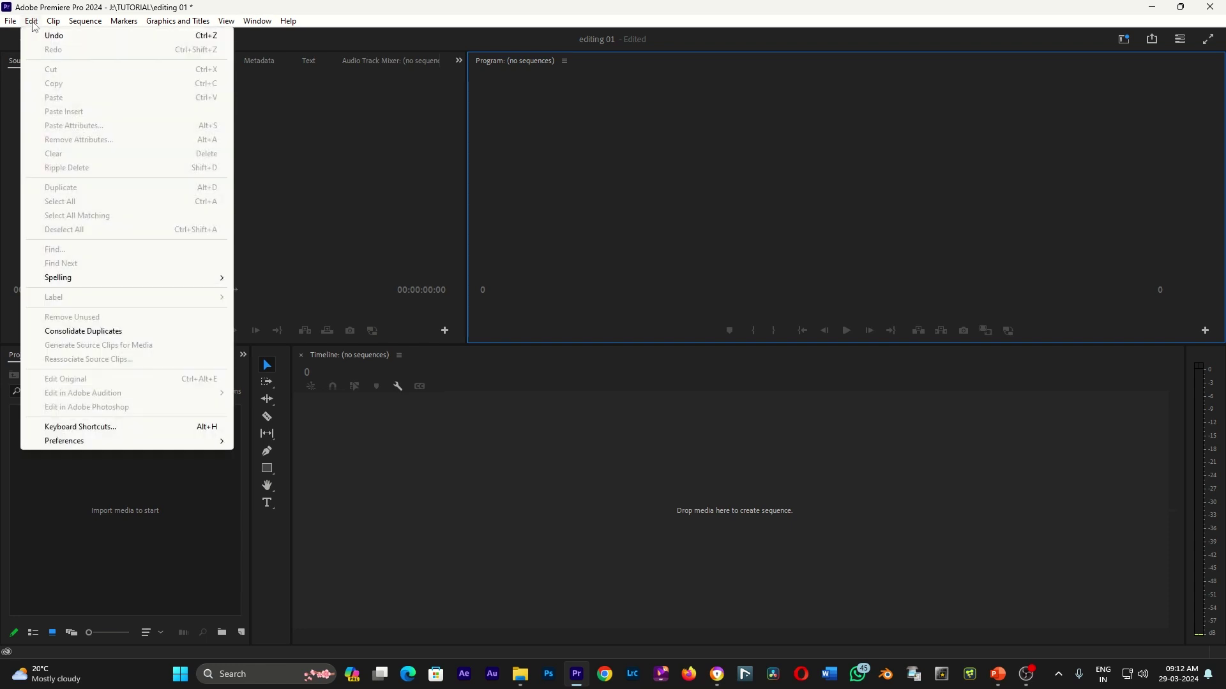
pyautogui.moveTo(87, 27)
pyautogui.moveTo(125, 24)
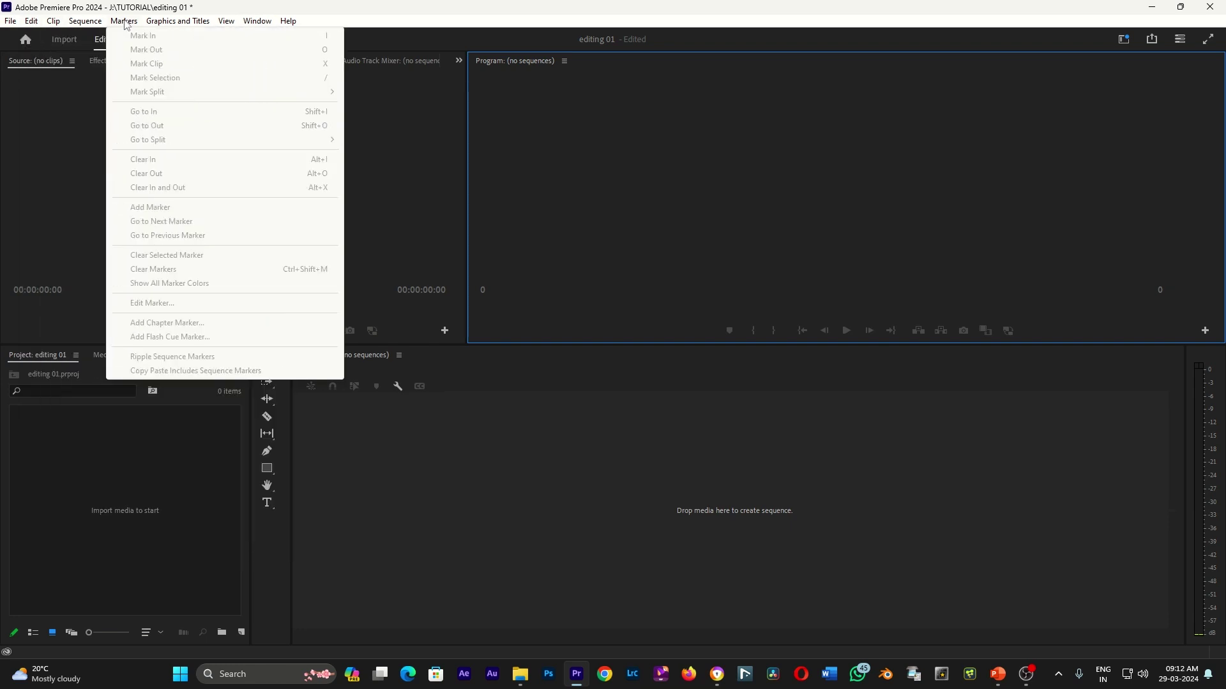
pyautogui.moveTo(178, 25)
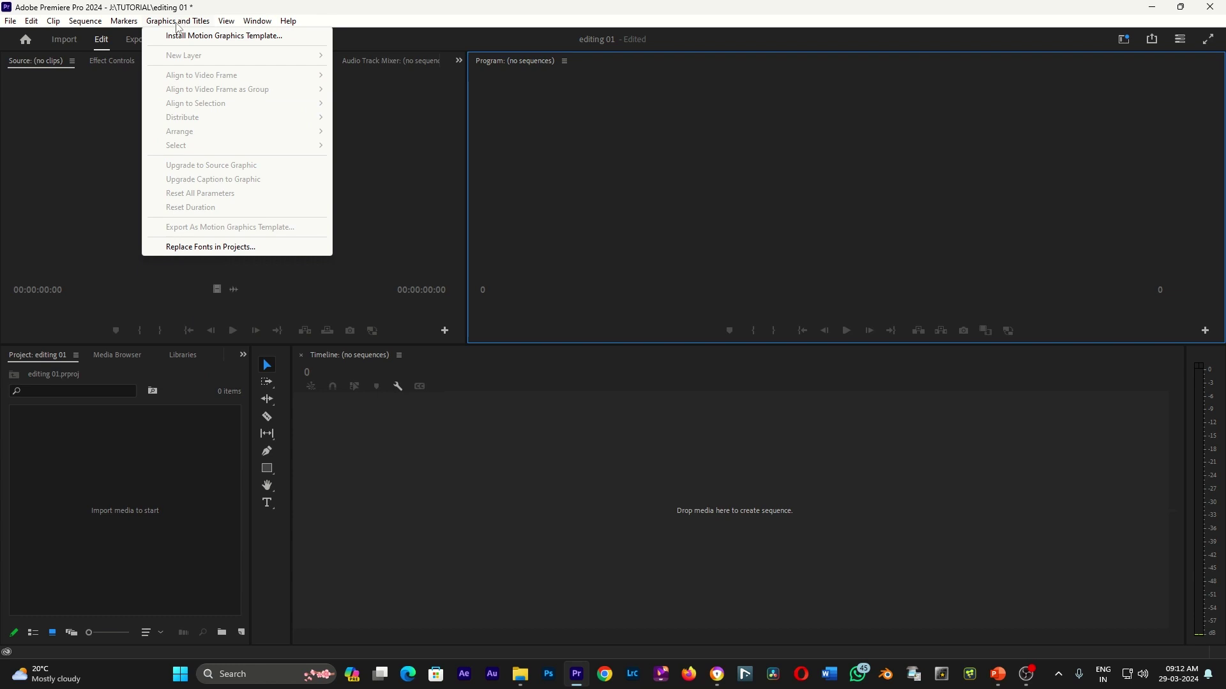
pyautogui.moveTo(230, 28)
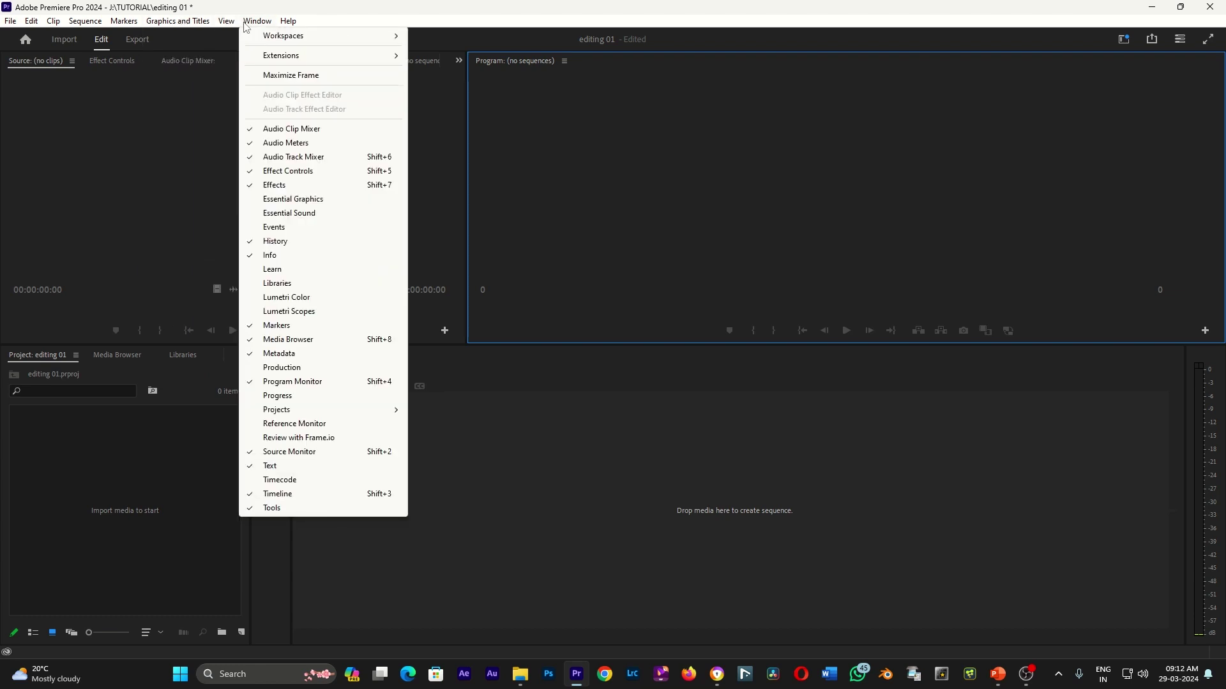
pyautogui.moveTo(289, 26)
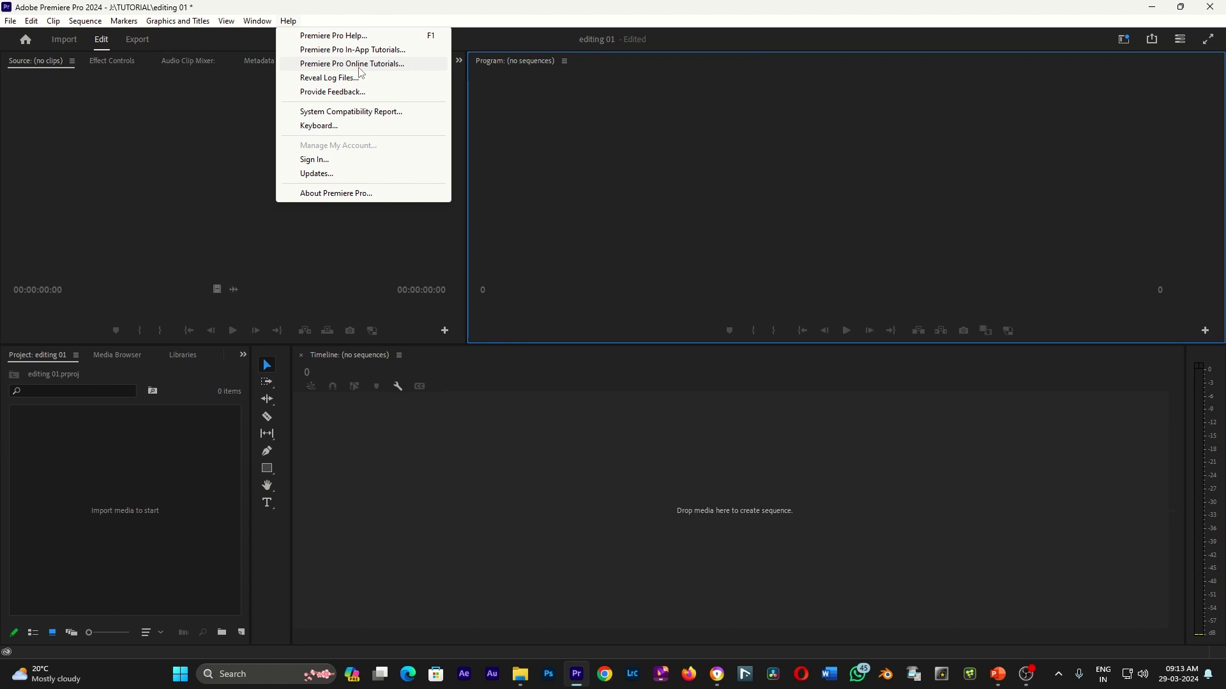
# - Close the Help menu and show File > New with its Project, Sequence and Bin items
pyautogui.click(155, 182)
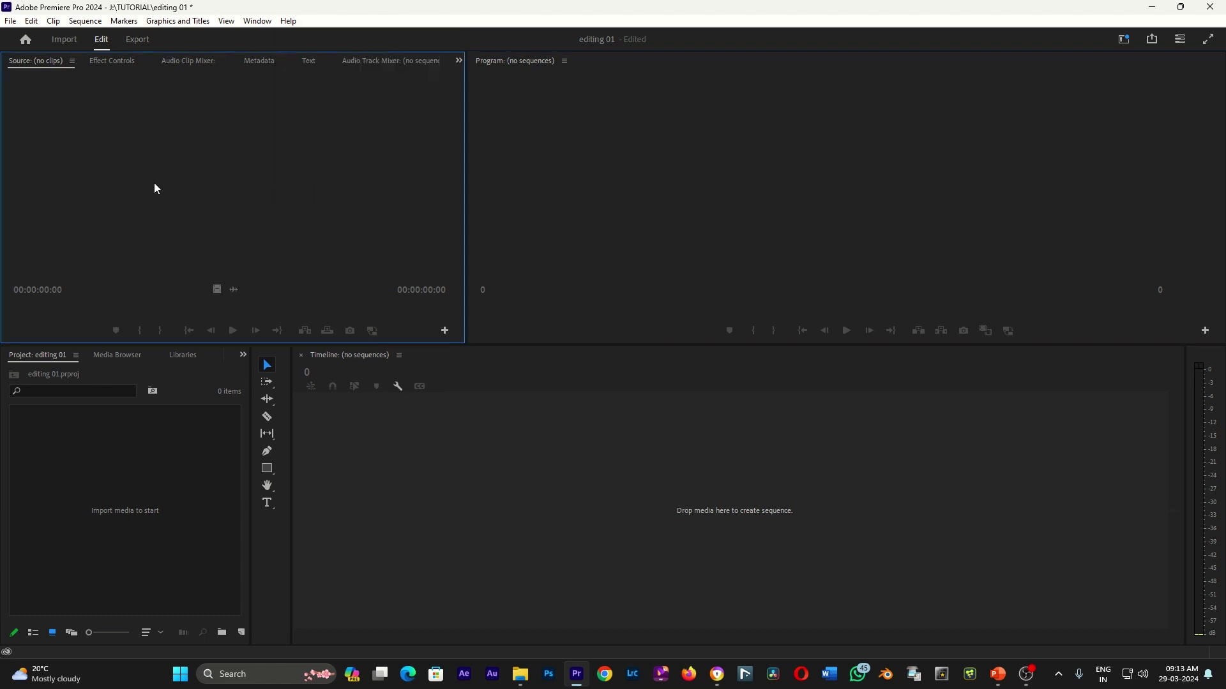
pyautogui.click(11, 21)
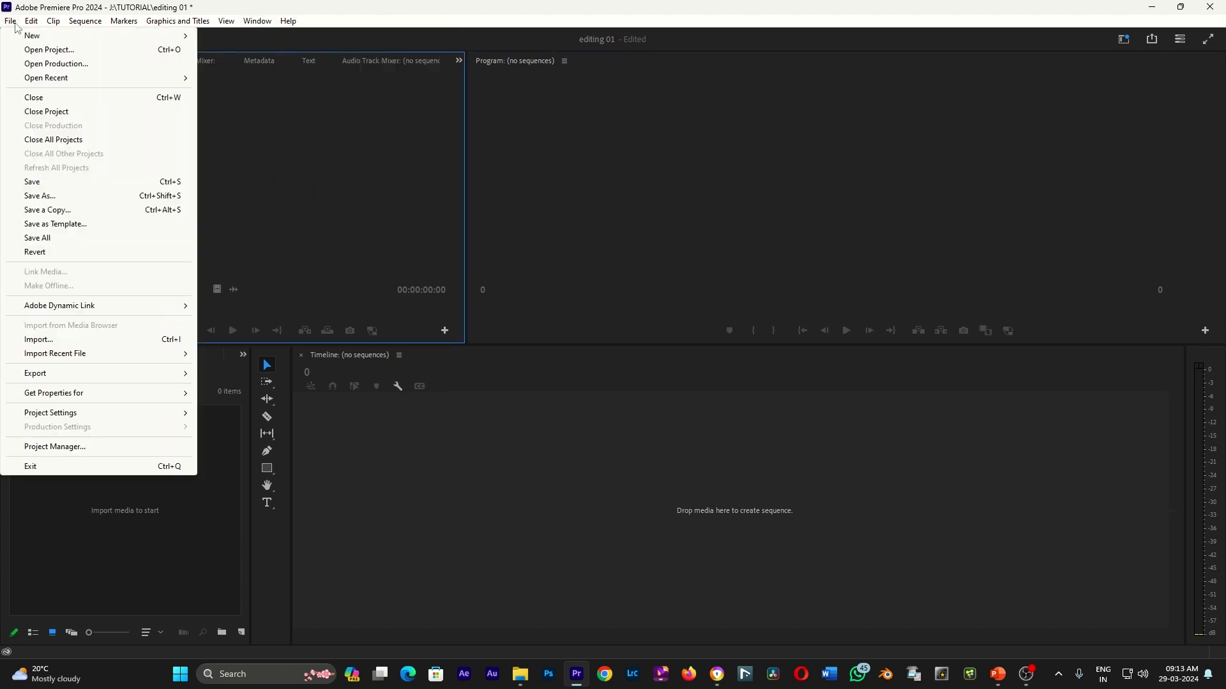
pyautogui.moveTo(16, 42)
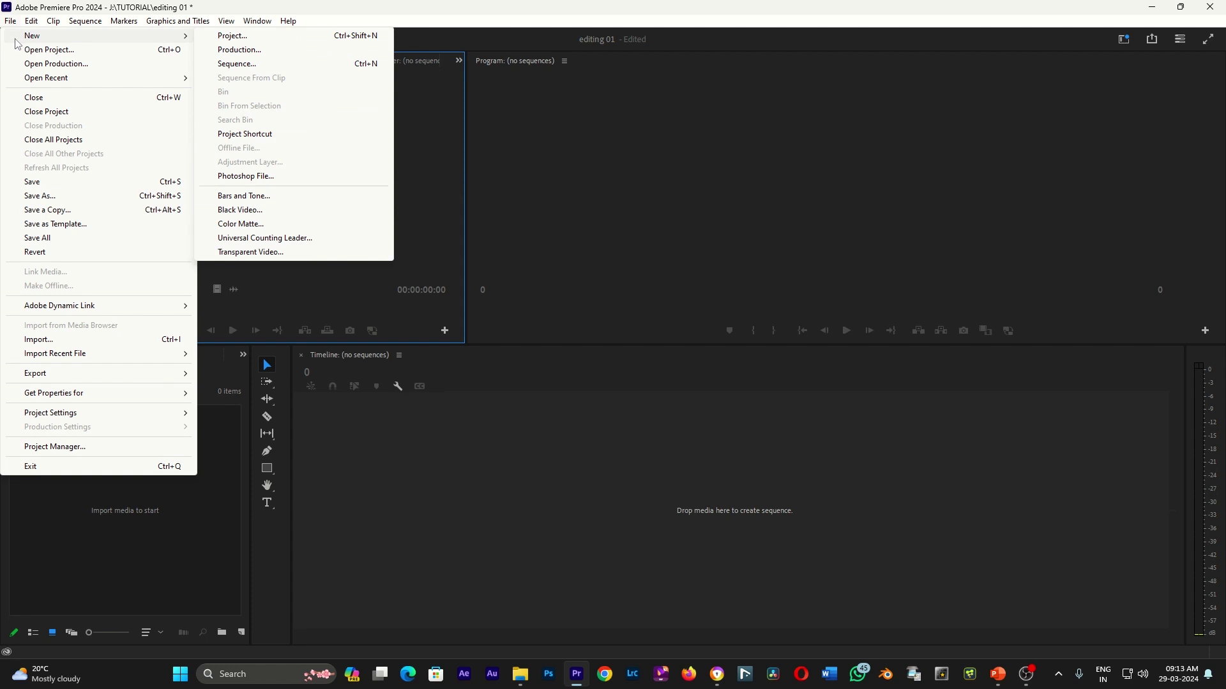
pyautogui.click(331, 140)
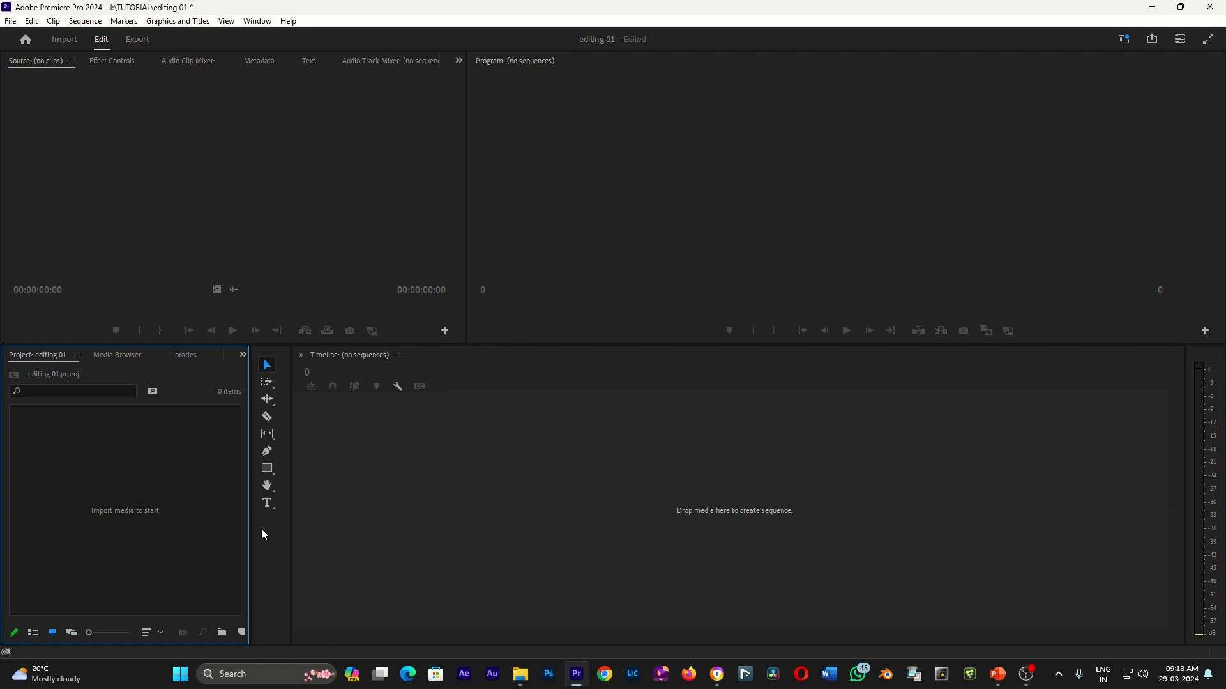
pyautogui.click(11, 22)
pyautogui.moveTo(24, 37)
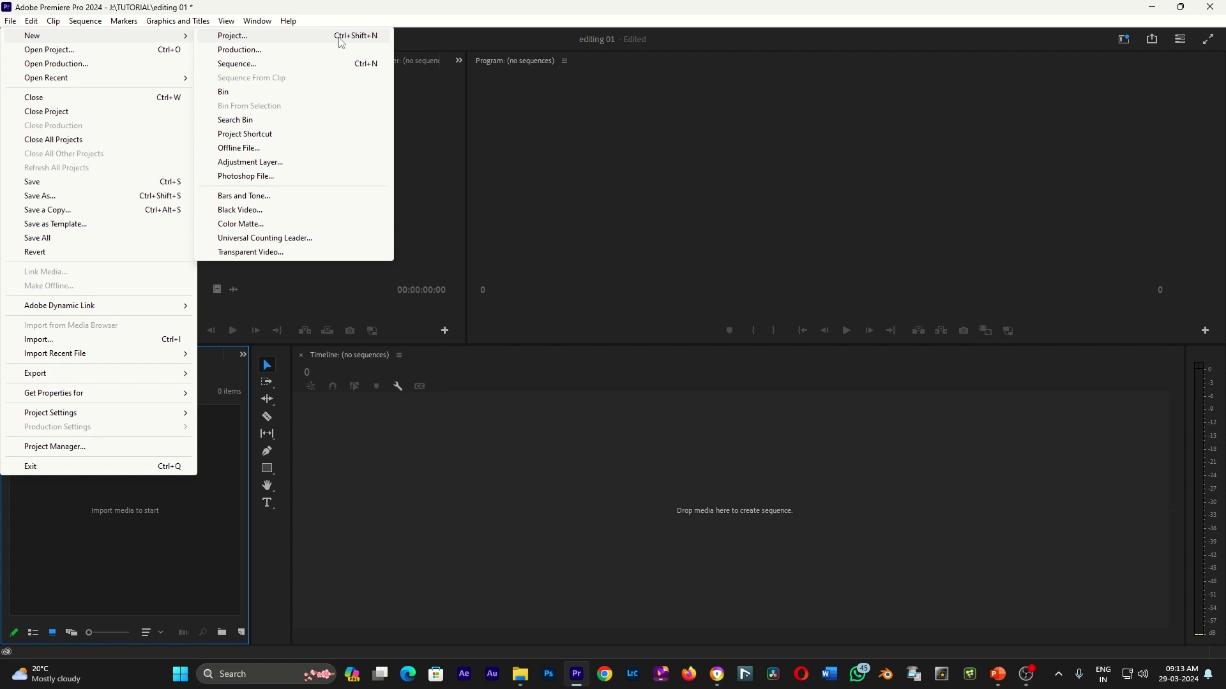
pyautogui.click(340, 39)
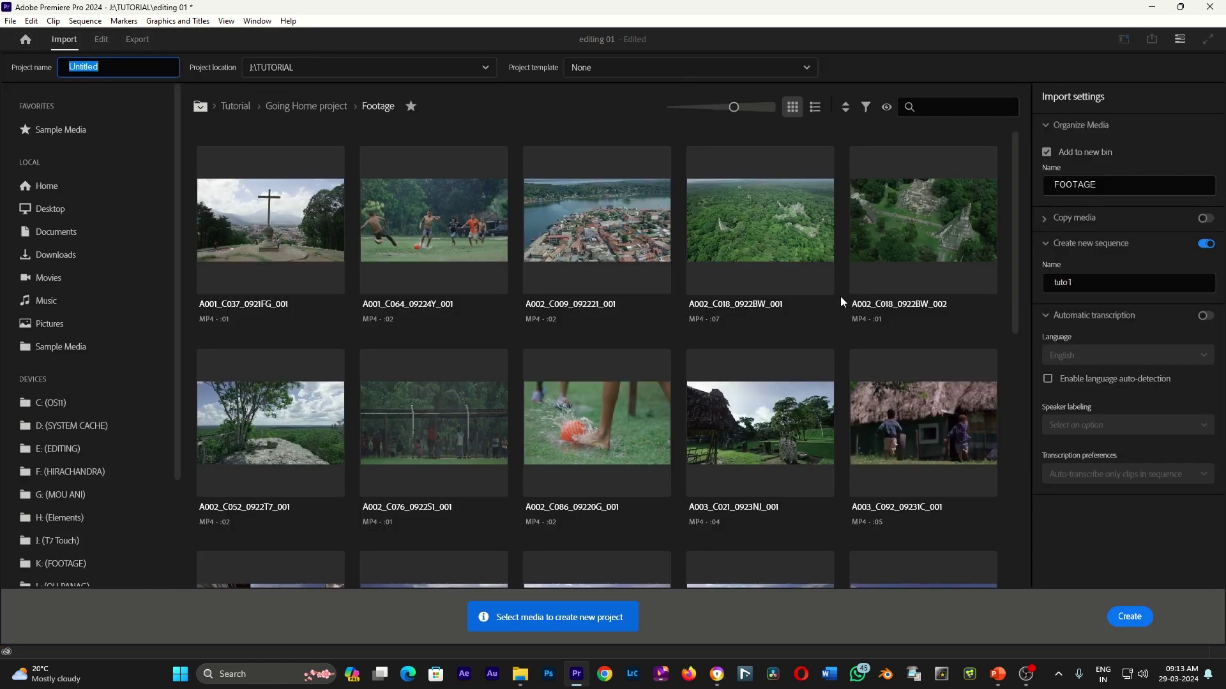
pyautogui.click(102, 40)
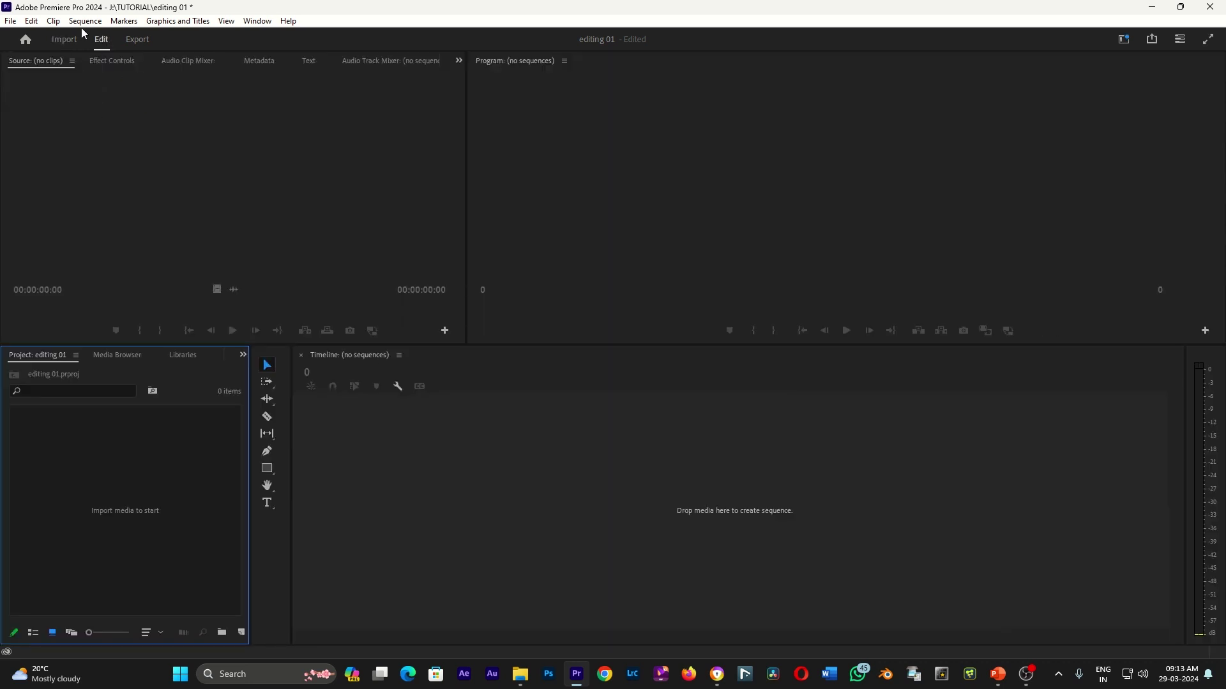
pyautogui.click(491, 488)
pyautogui.click(574, 255)
pyautogui.click(430, 254)
pyautogui.click(589, 425)
pyautogui.click(317, 254)
pyautogui.click(566, 498)
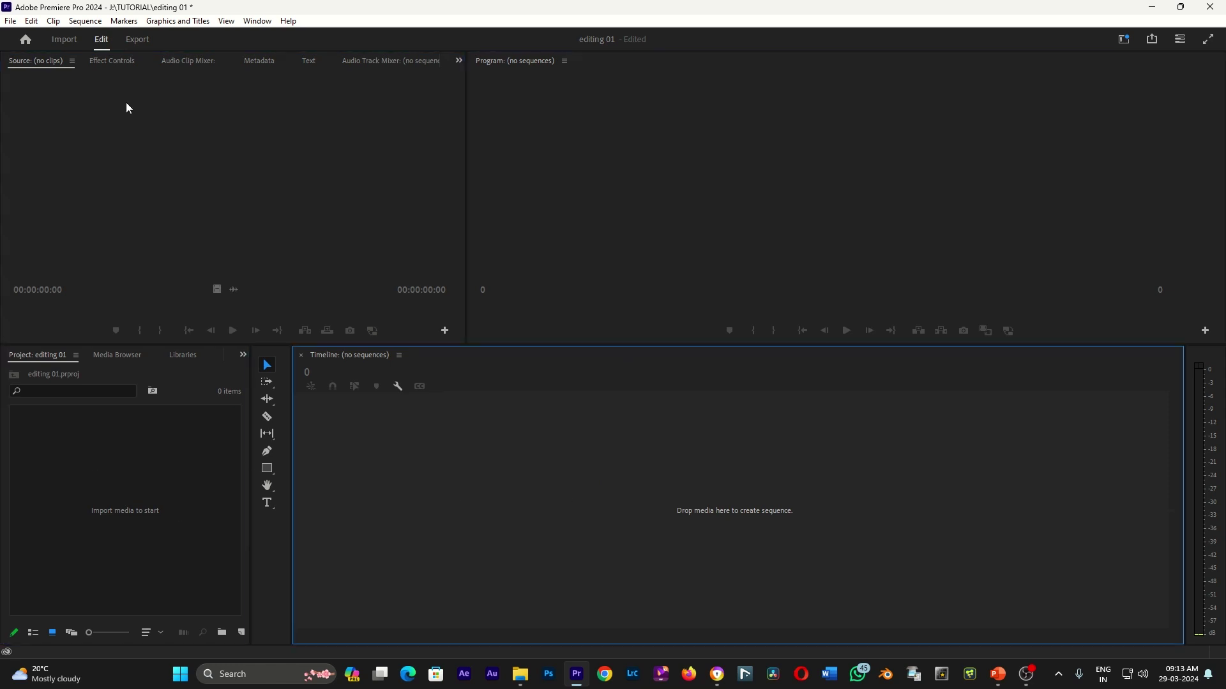
pyautogui.click(10, 21)
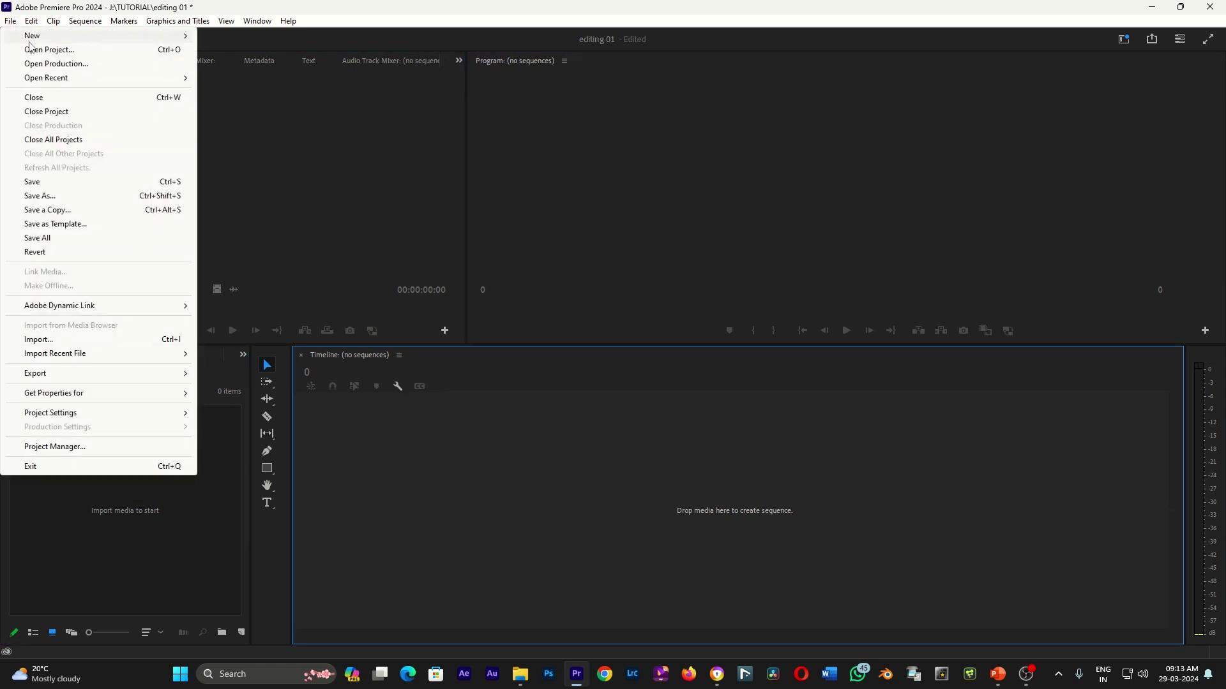
pyautogui.moveTo(29, 39)
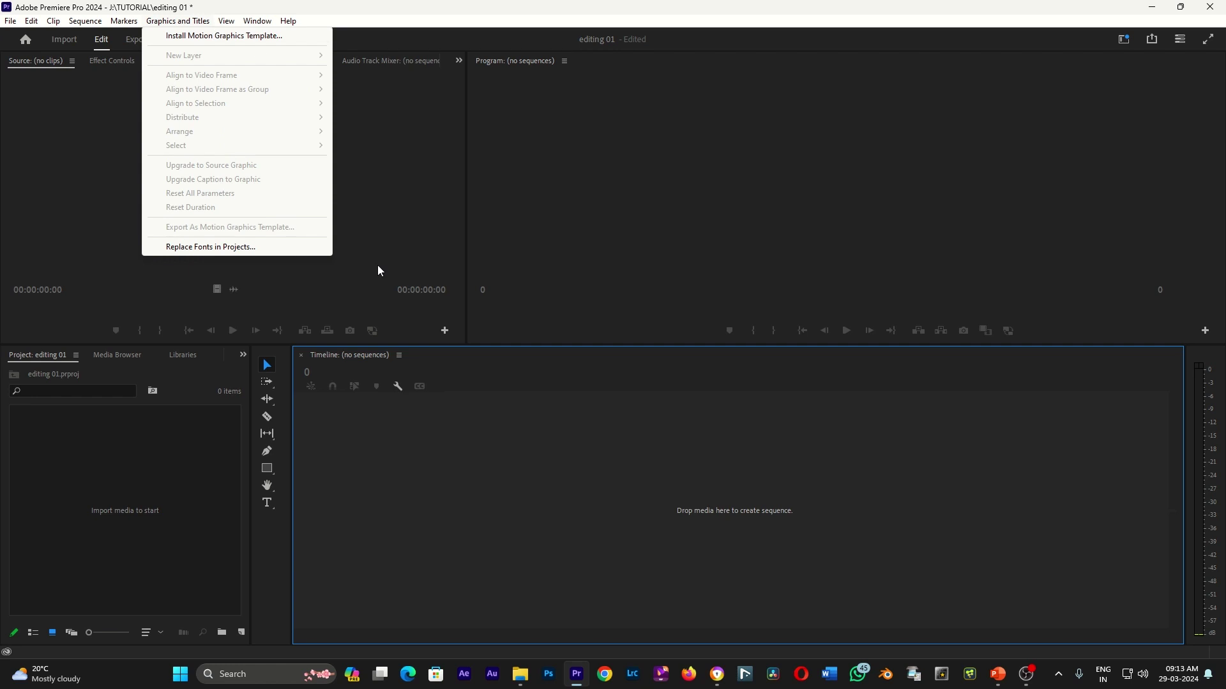
pyautogui.click(236, 438)
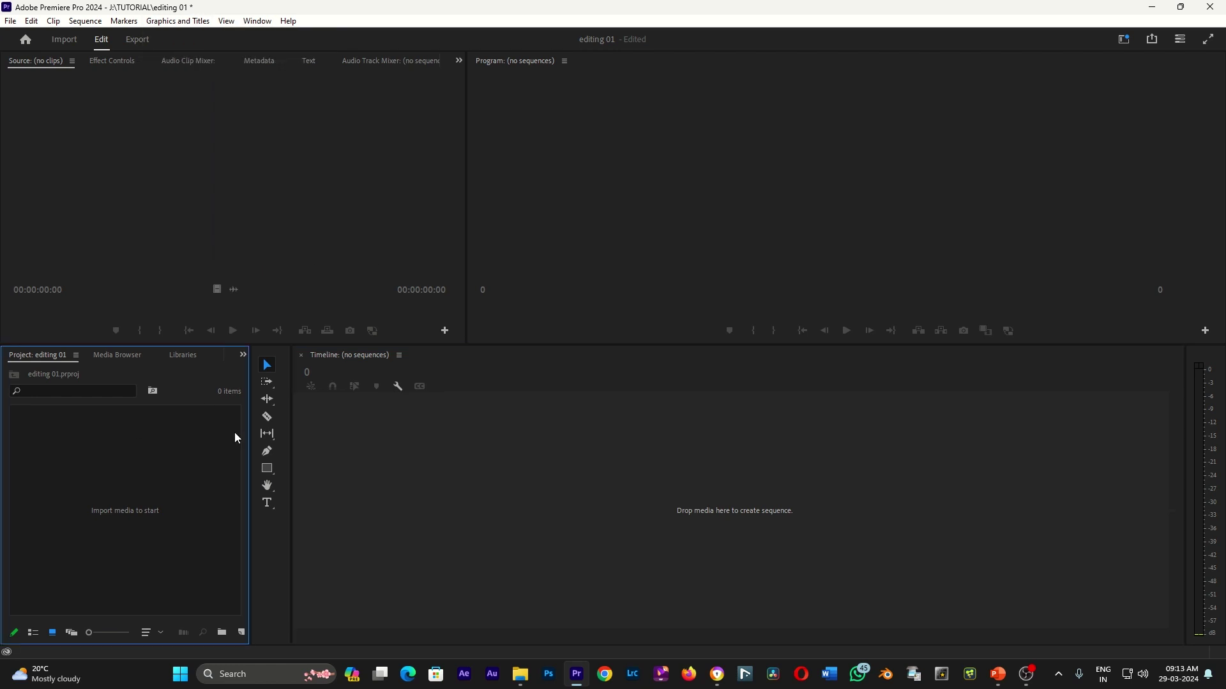
# - Import BATTLE OF IMPHAL MASTER from drive E: into a new FOOTAGE bin and tuto1 sequence
pyautogui.click(65, 42)
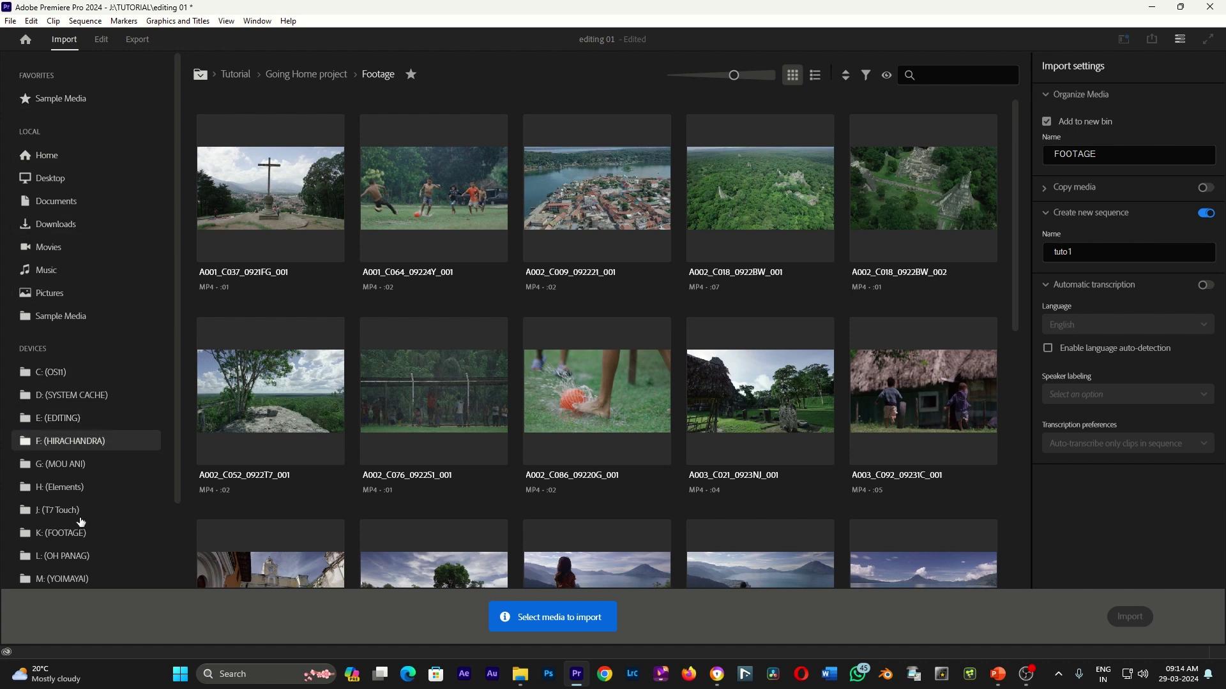
pyautogui.scroll(-2, 85, 448)
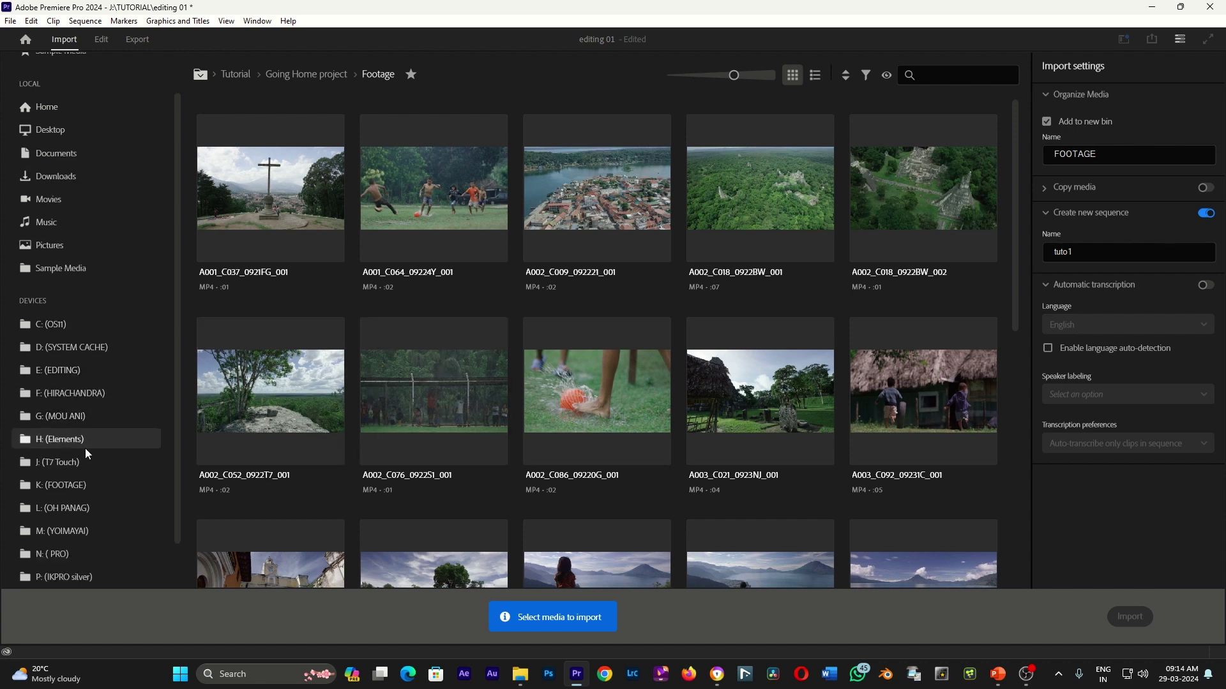
pyautogui.scroll(-1, 85, 448)
pyautogui.click(71, 422)
pyautogui.click(308, 451)
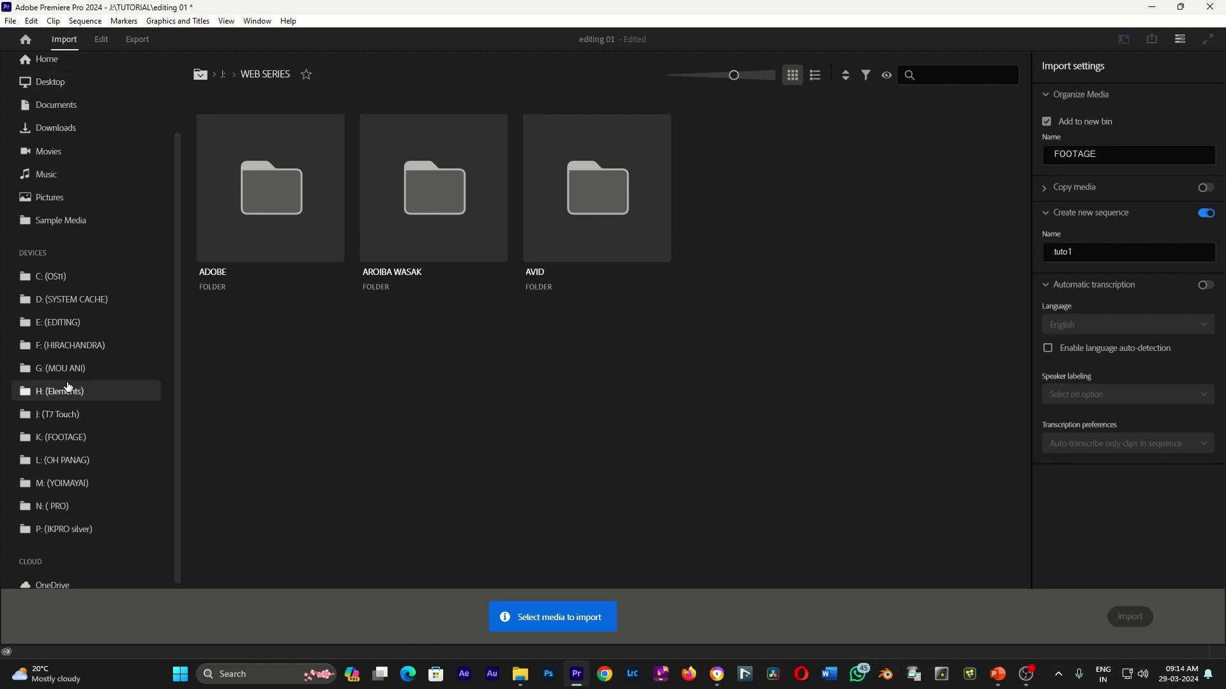
pyautogui.click(64, 391)
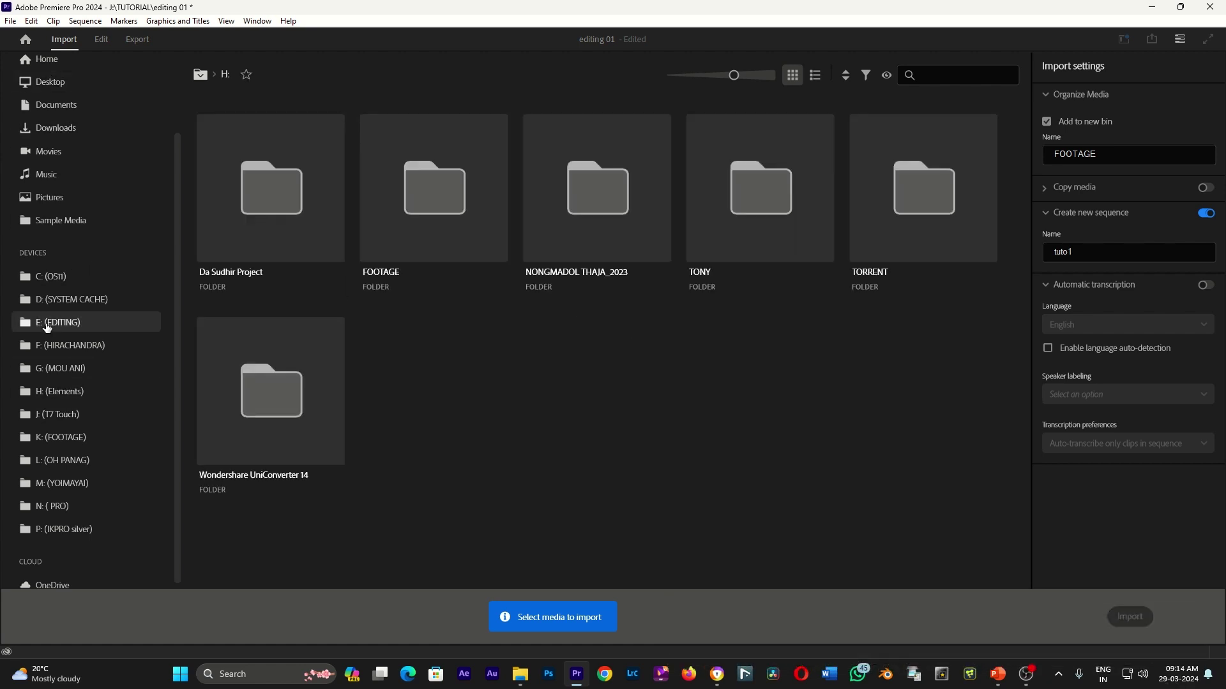
pyautogui.click(64, 324)
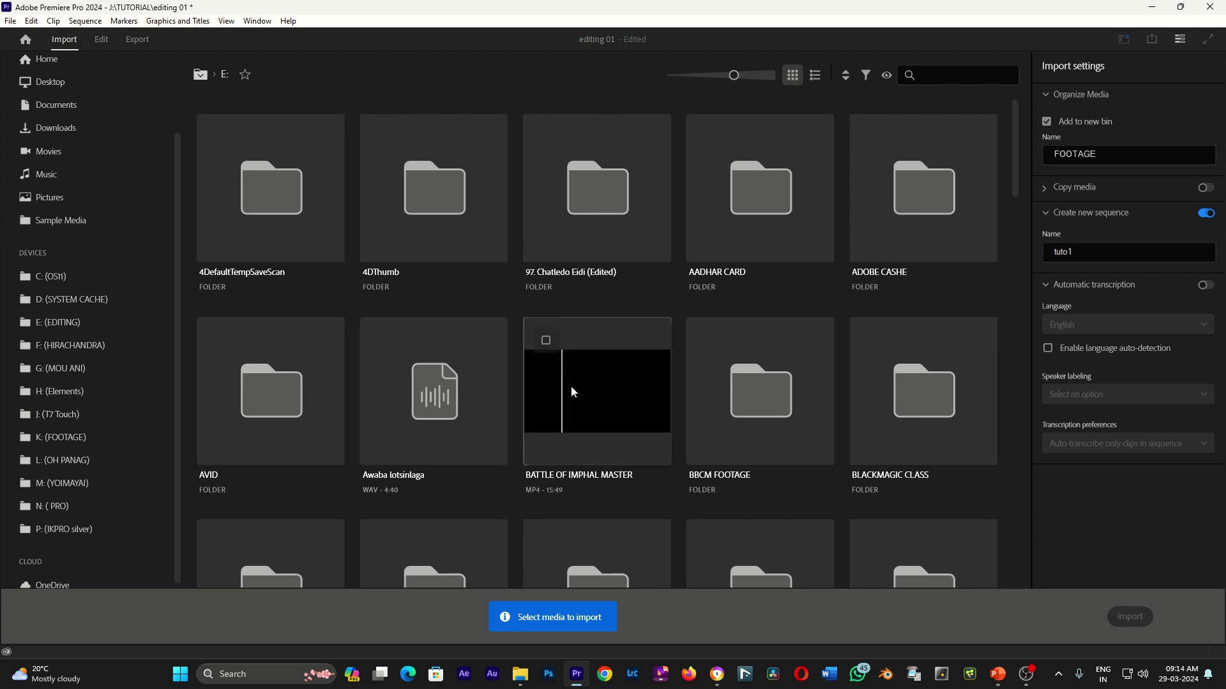
pyautogui.click(545, 341)
pyautogui.click(1193, 627)
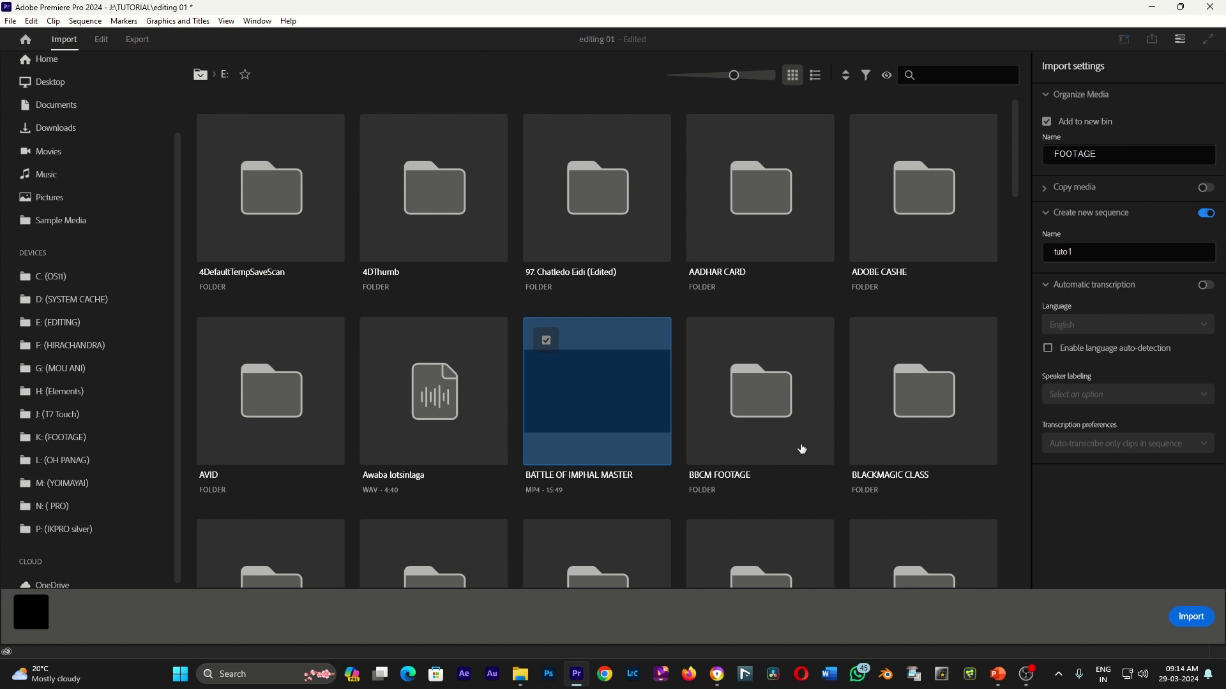
pyautogui.click(489, 385)
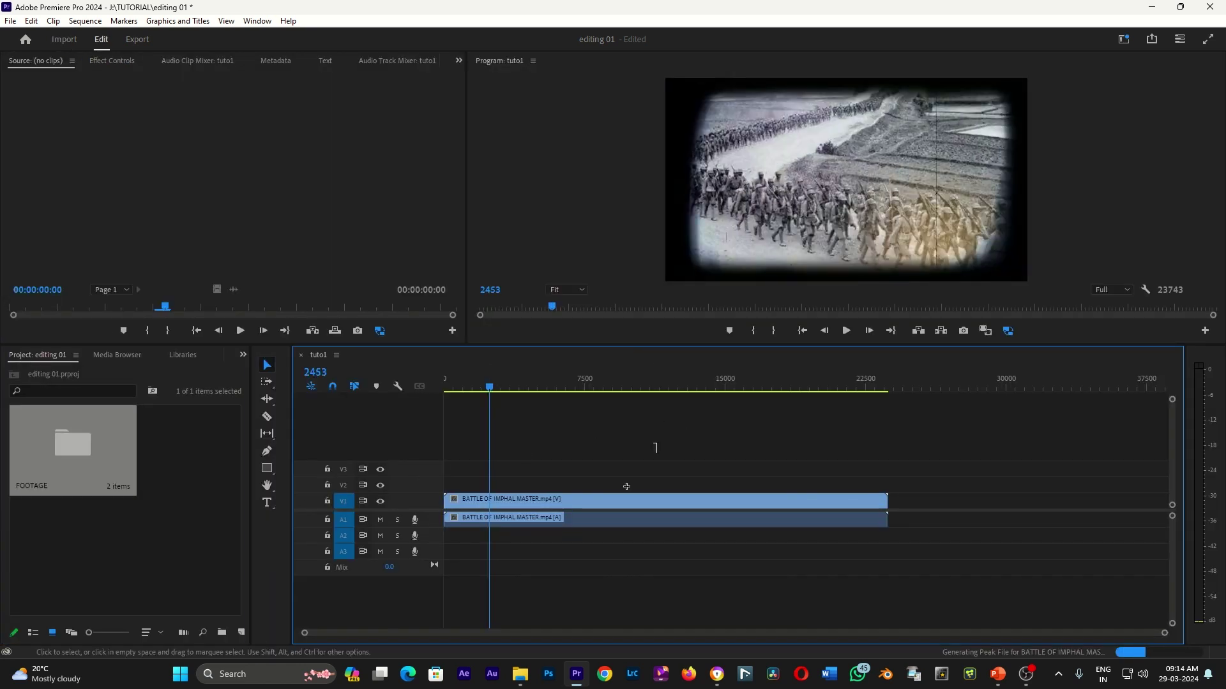
# - Remove the imported clip, FOOTAGE bin and tuto1 sequence, then go to File > New > Bin
pyautogui.moveTo(661, 445); pyautogui.dragTo(506, 581)
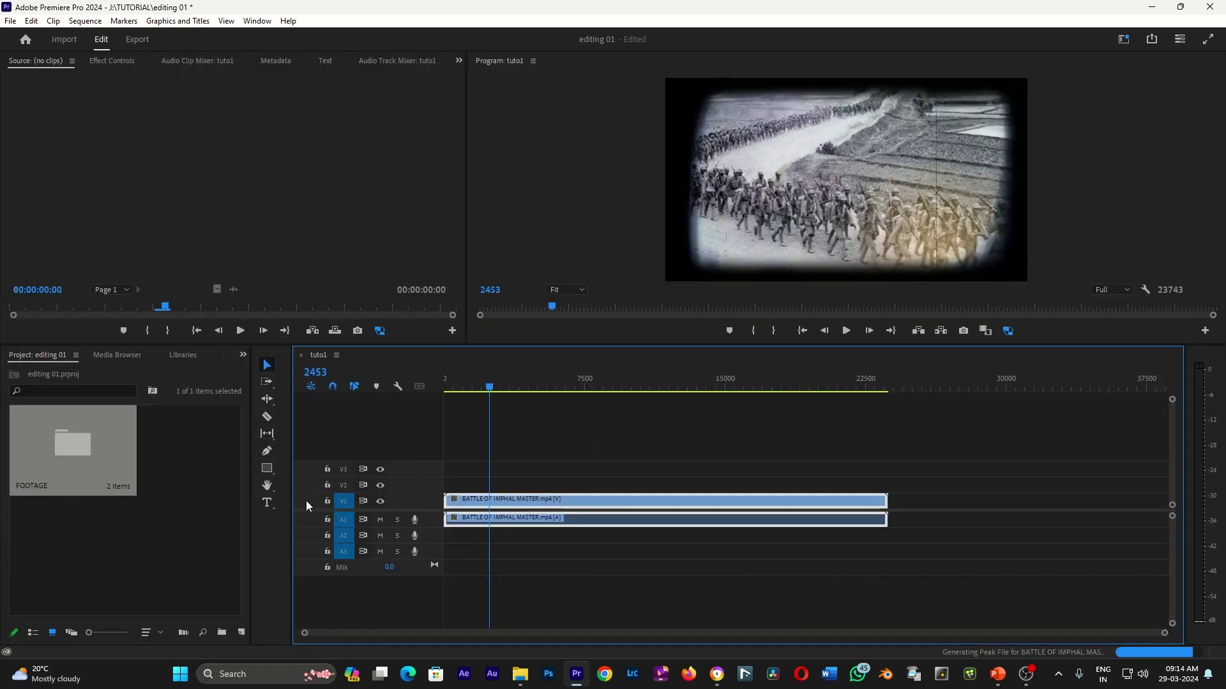
pyautogui.press('Delete')
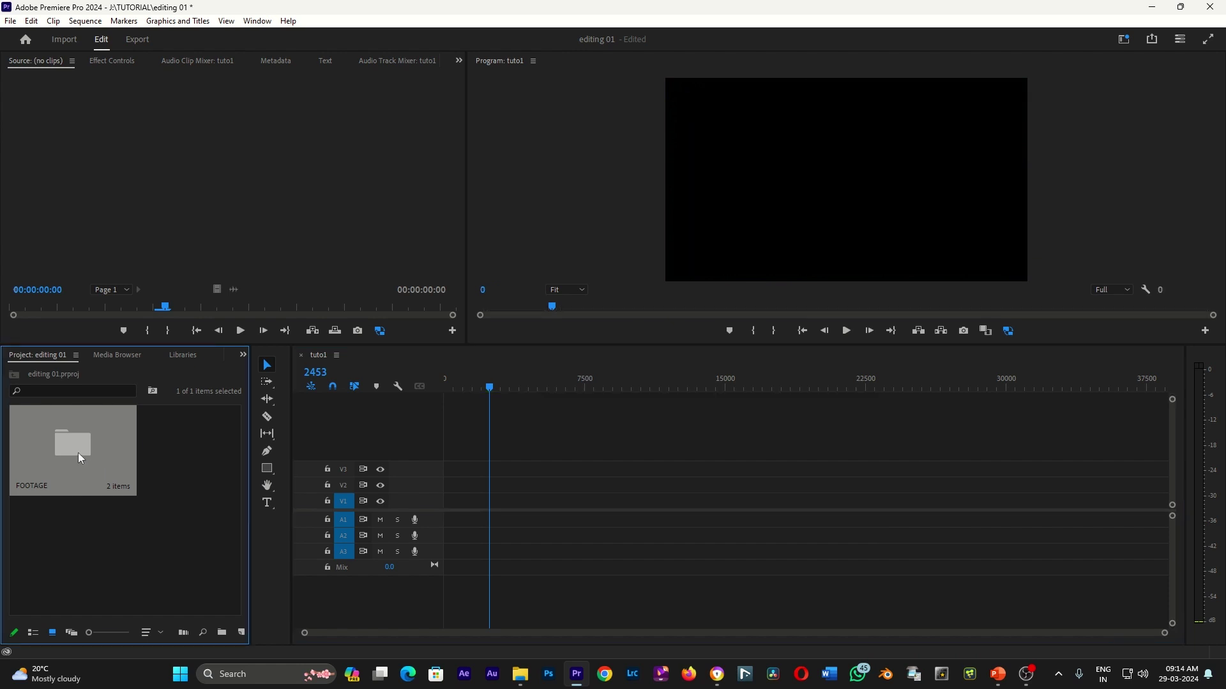
pyautogui.rightClick(78, 458)
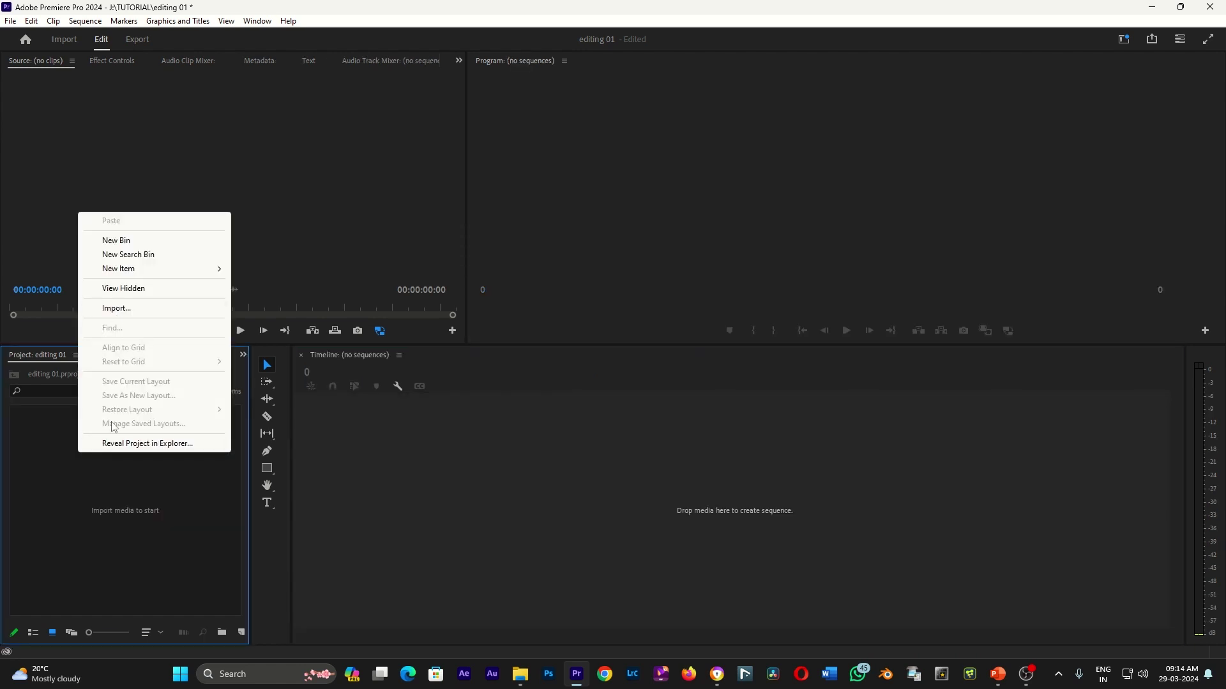
pyautogui.press('Escape')
pyautogui.click(12, 20)
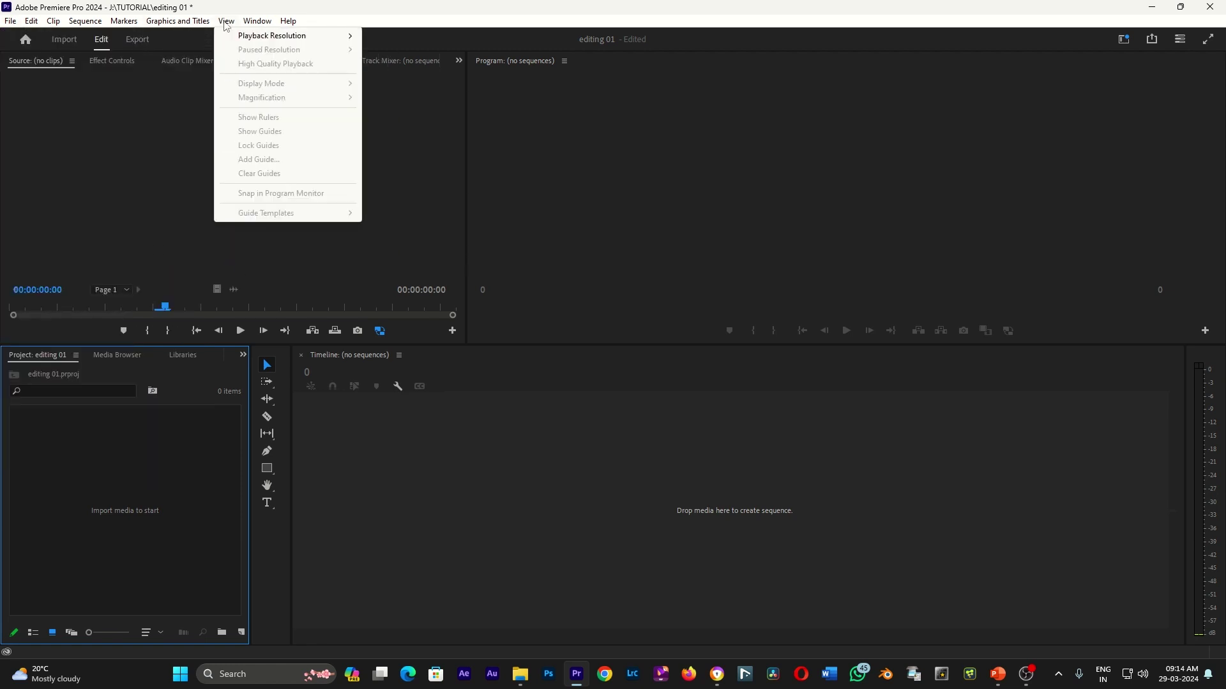
pyautogui.moveTo(84, 35)
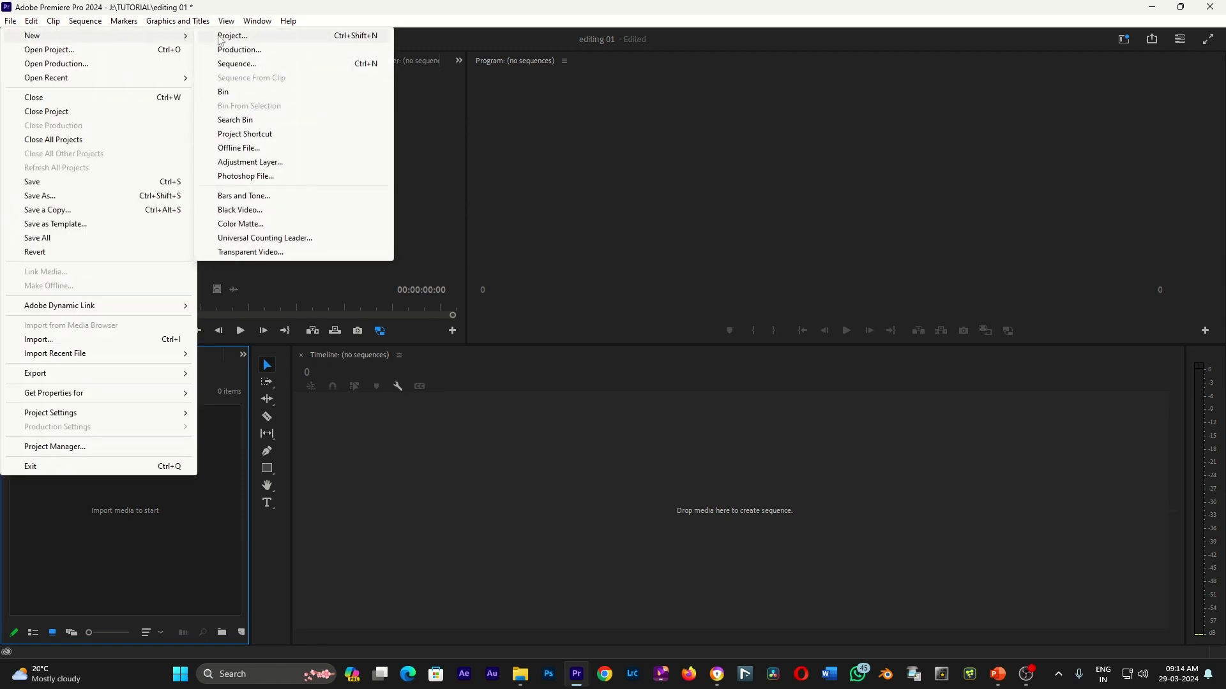
# - Create a new bin named FOOTAGE and open it in its own tab
pyautogui.click(238, 95)
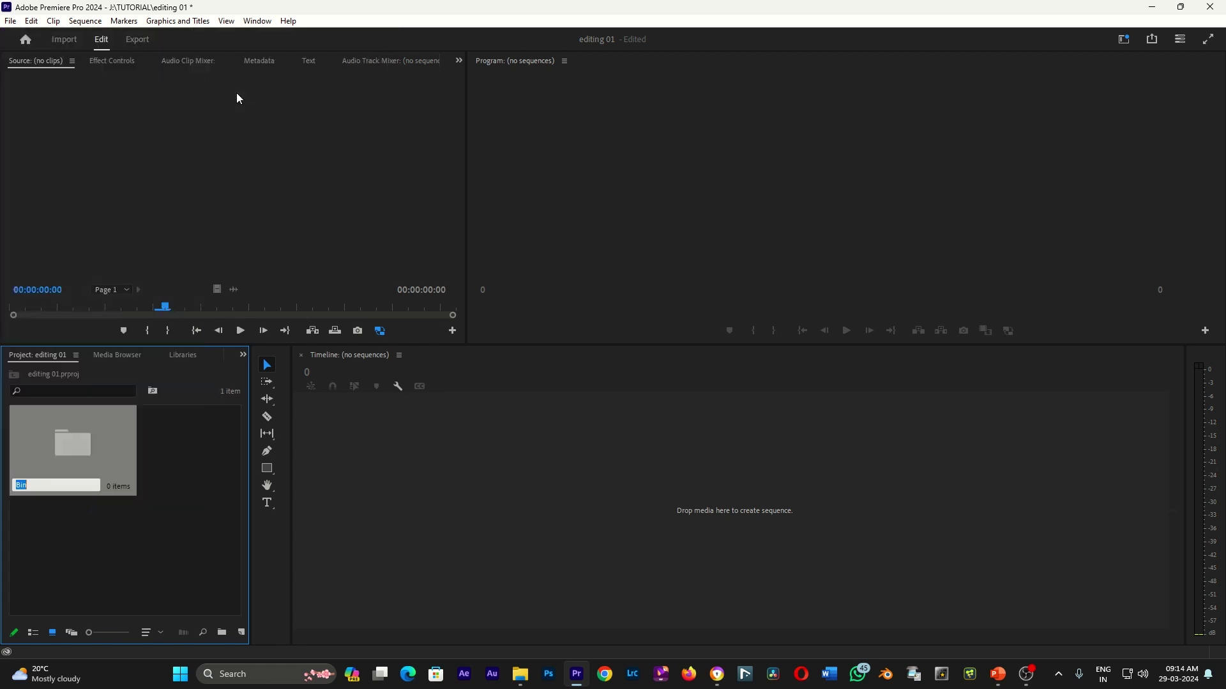
pyautogui.write('FOOTAGE')
pyautogui.click(48, 519)
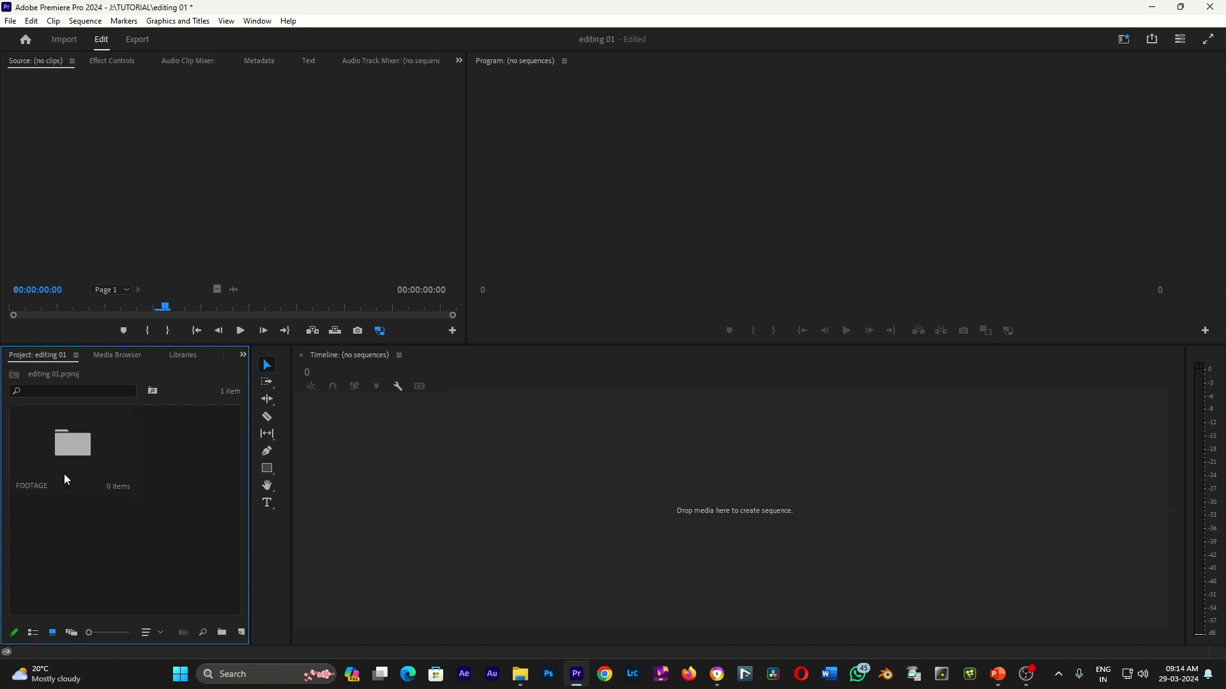
pyautogui.doubleClick(113, 466)
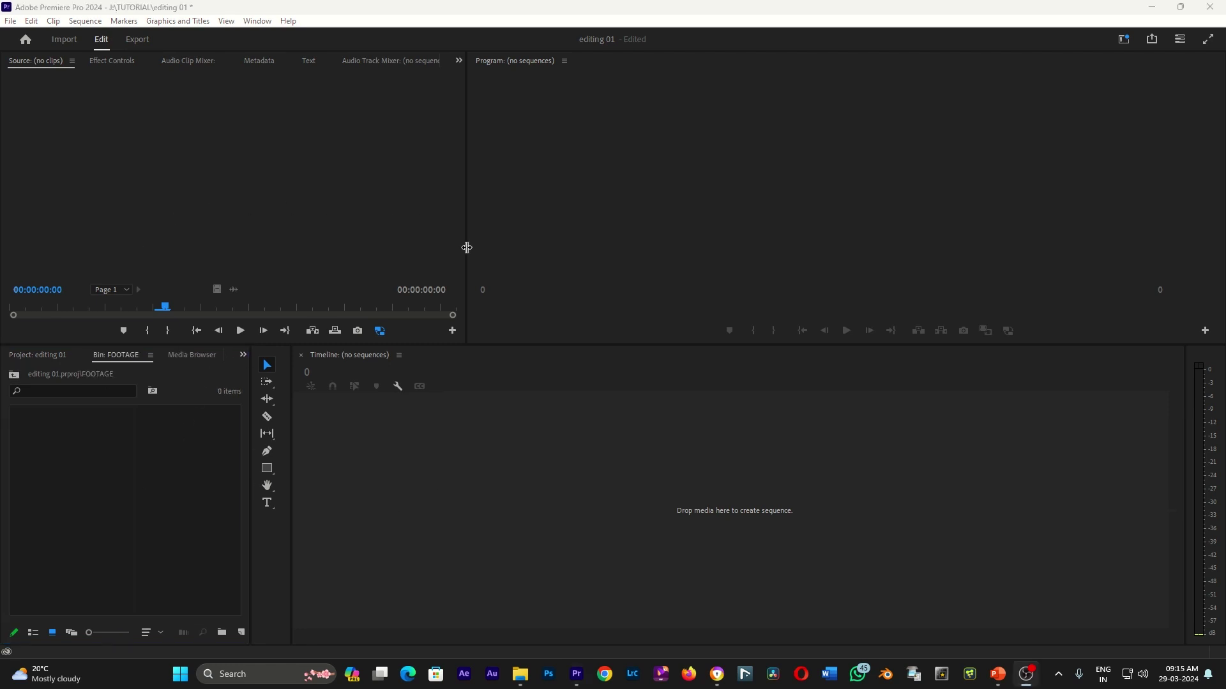
pyautogui.click(37, 355)
pyautogui.doubleClick(79, 453)
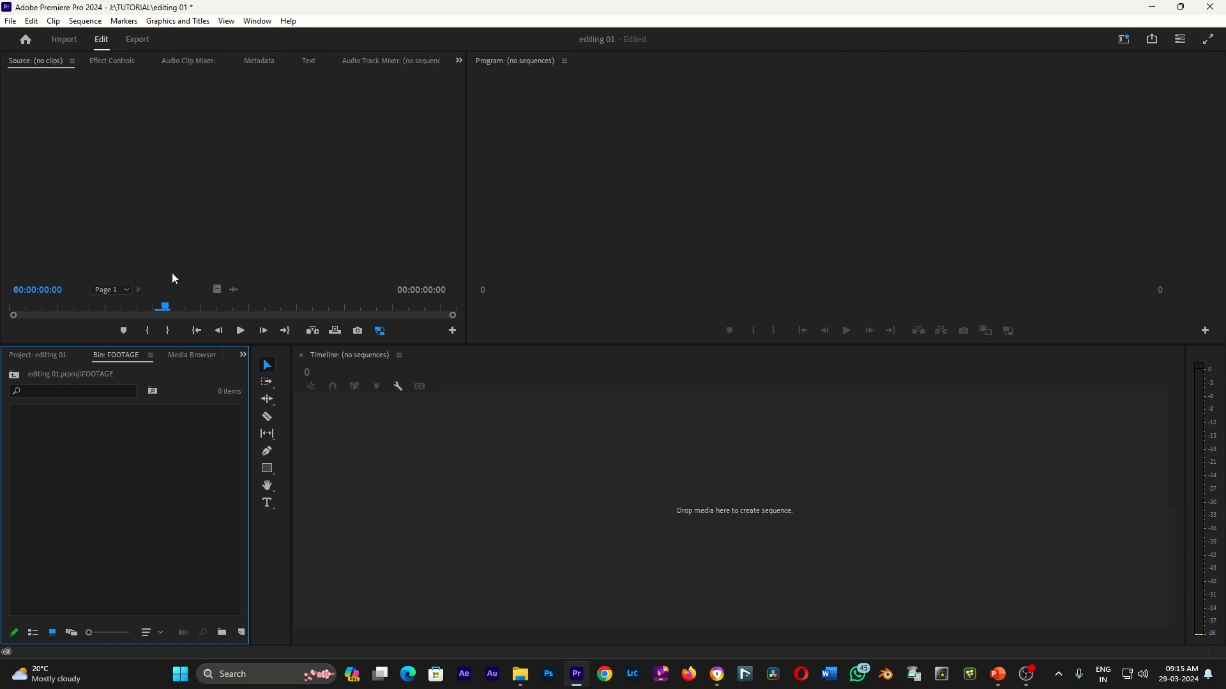
# - Switch between the Project, Bin: FOOTAGE and Media Browser tabs, then drag the Bin: FOOTAGE tab
pyautogui.click(53, 356)
pyautogui.click(108, 357)
pyautogui.click(168, 356)
pyautogui.click(89, 355)
pyautogui.click(25, 357)
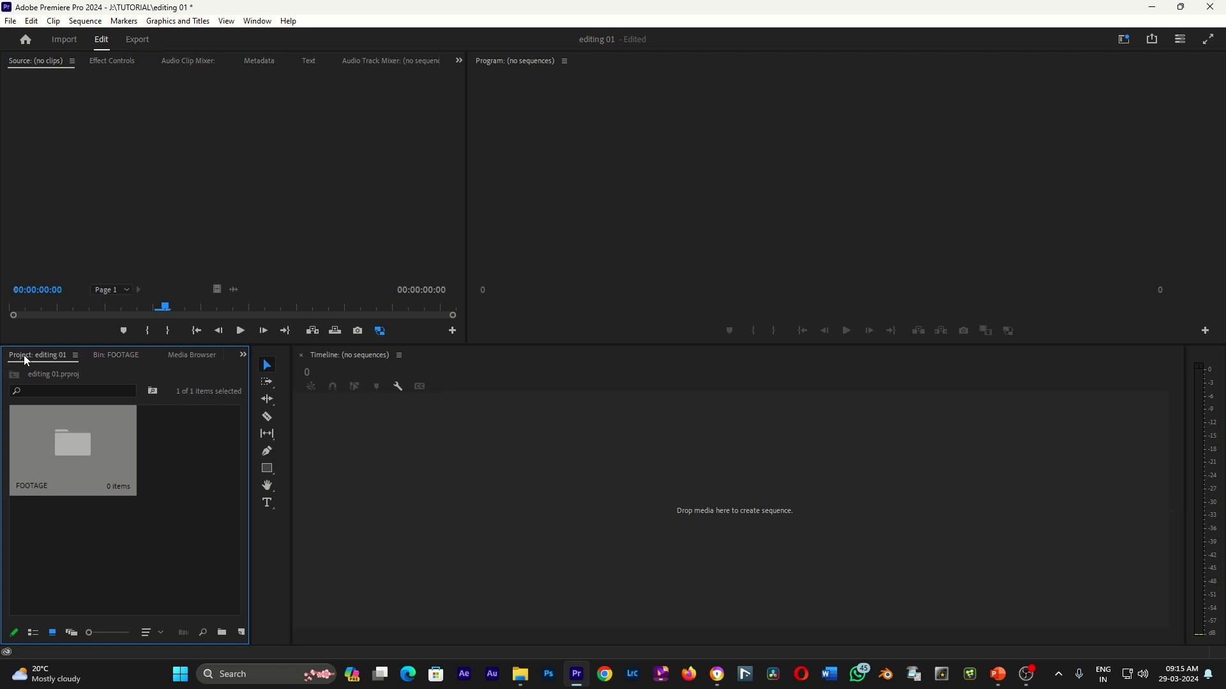
pyautogui.doubleClick(79, 454)
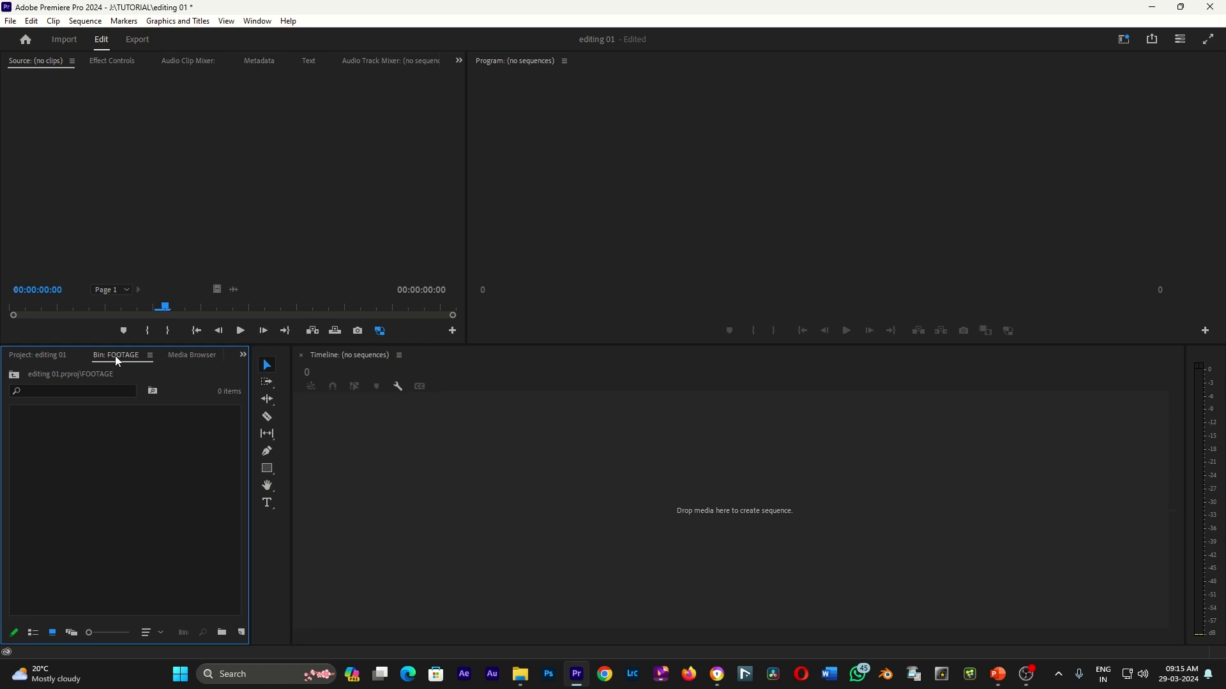
pyautogui.moveTo(116, 359); pyautogui.dragTo(344, 409)
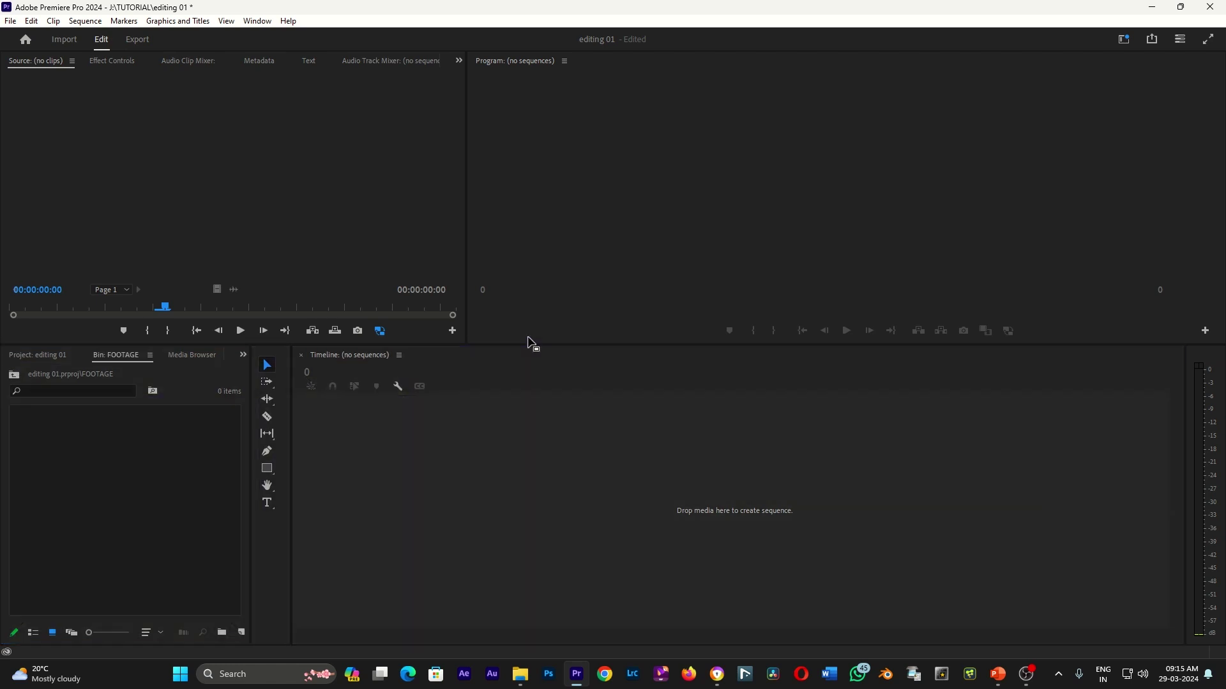
pyautogui.moveTo(343, 409)
pyautogui.mouseDown()
pyautogui.moveTo(341, 377)
pyautogui.moveTo(123, 358)
pyautogui.mouseUp()
# - Undock the Bin: FOOTAGE panel and move its floating window to the upper left
pyautogui.rightClick(108, 357)
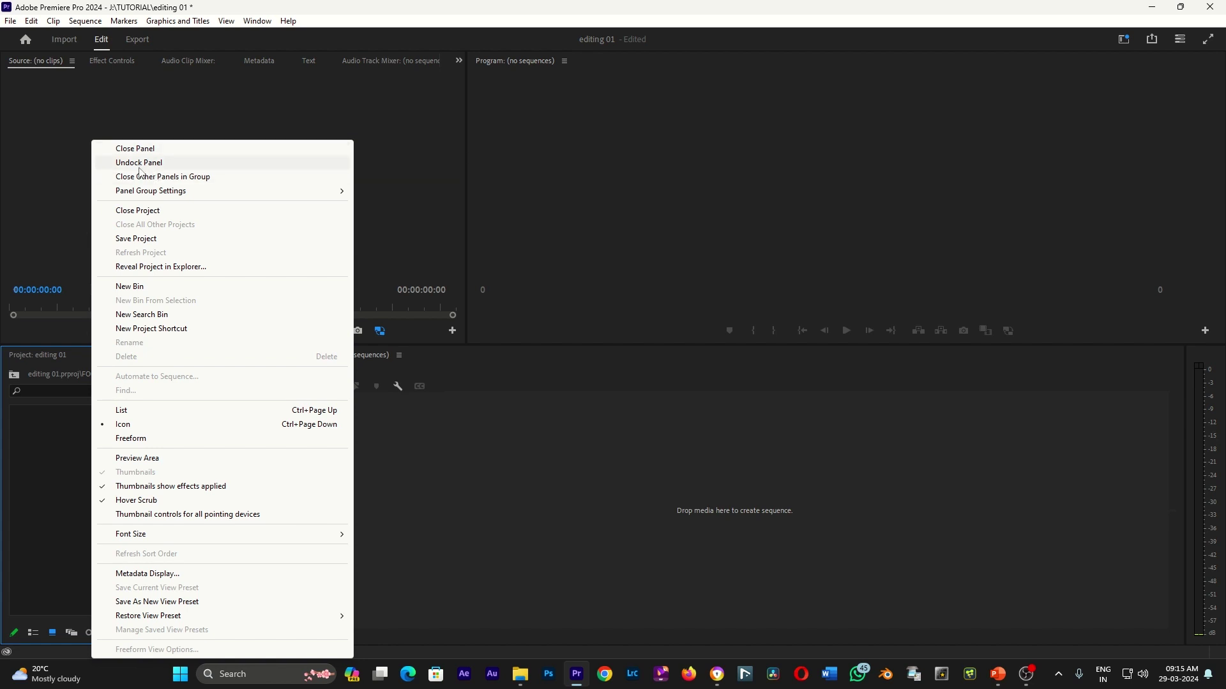
pyautogui.click(139, 163)
pyautogui.moveTo(137, 328)
pyautogui.mouseDown()
pyautogui.moveTo(525, 121)
pyautogui.moveTo(446, 150)
pyautogui.mouseUp()
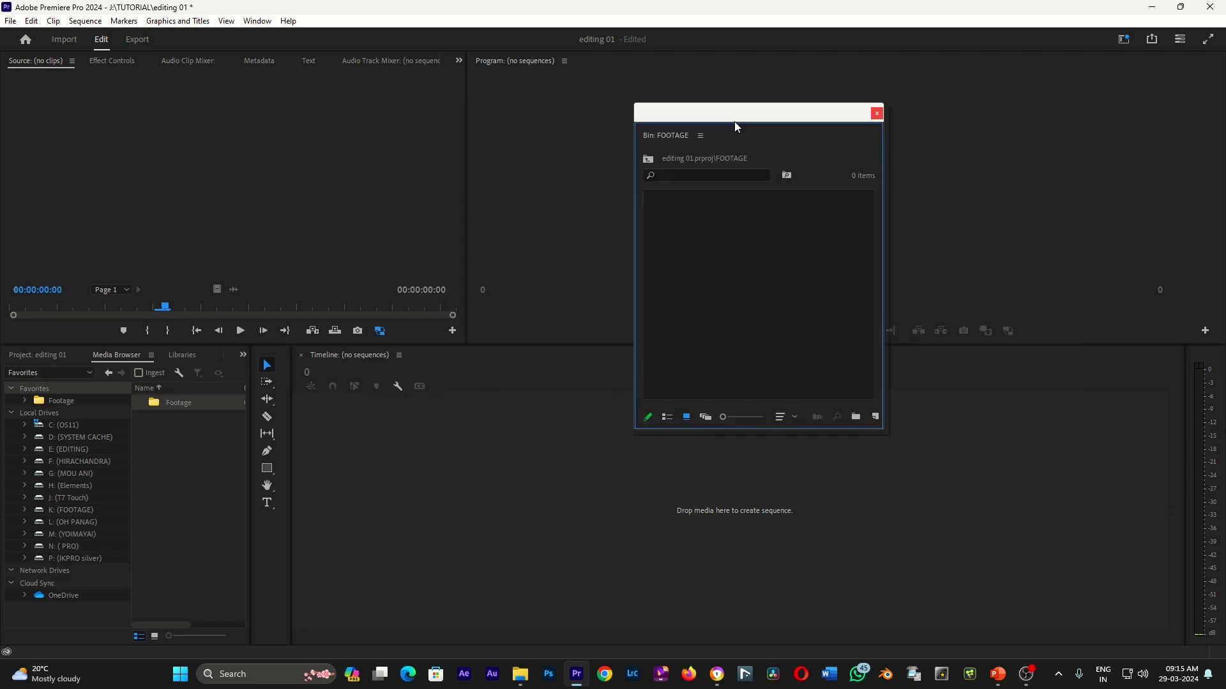
pyautogui.moveTo(445, 149)
pyautogui.mouseDown()
pyautogui.moveTo(293, 122)
pyautogui.moveTo(259, 132)
pyautogui.mouseUp()
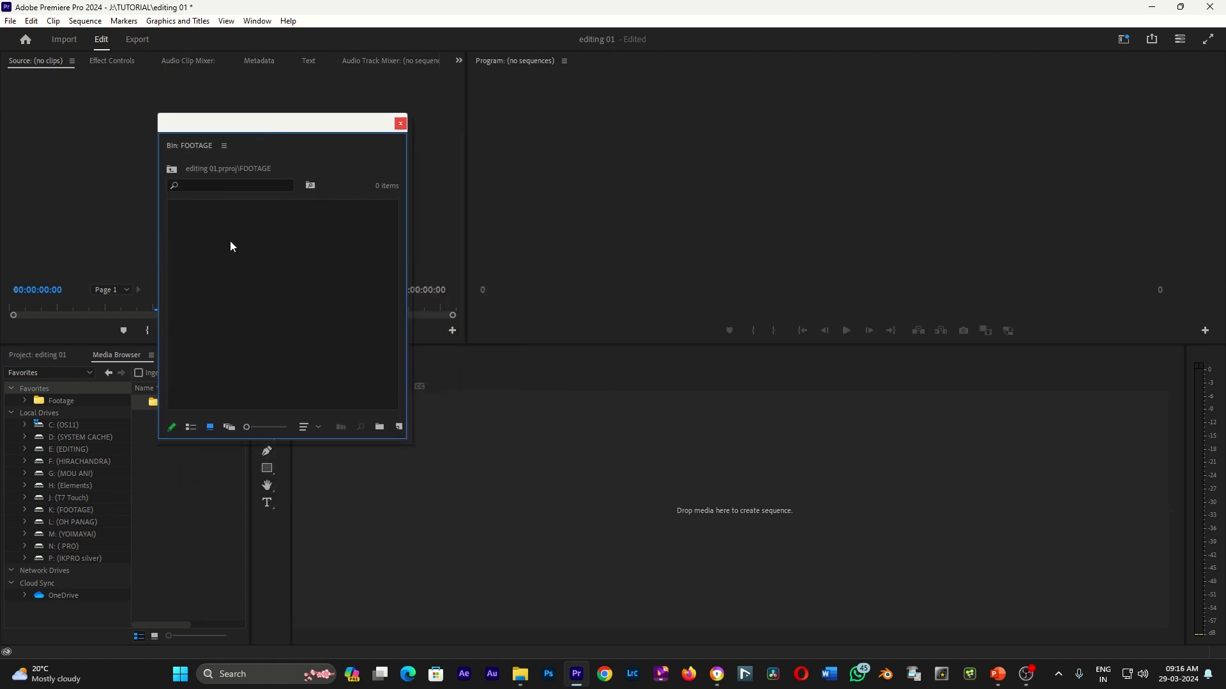
pyautogui.click(11, 21)
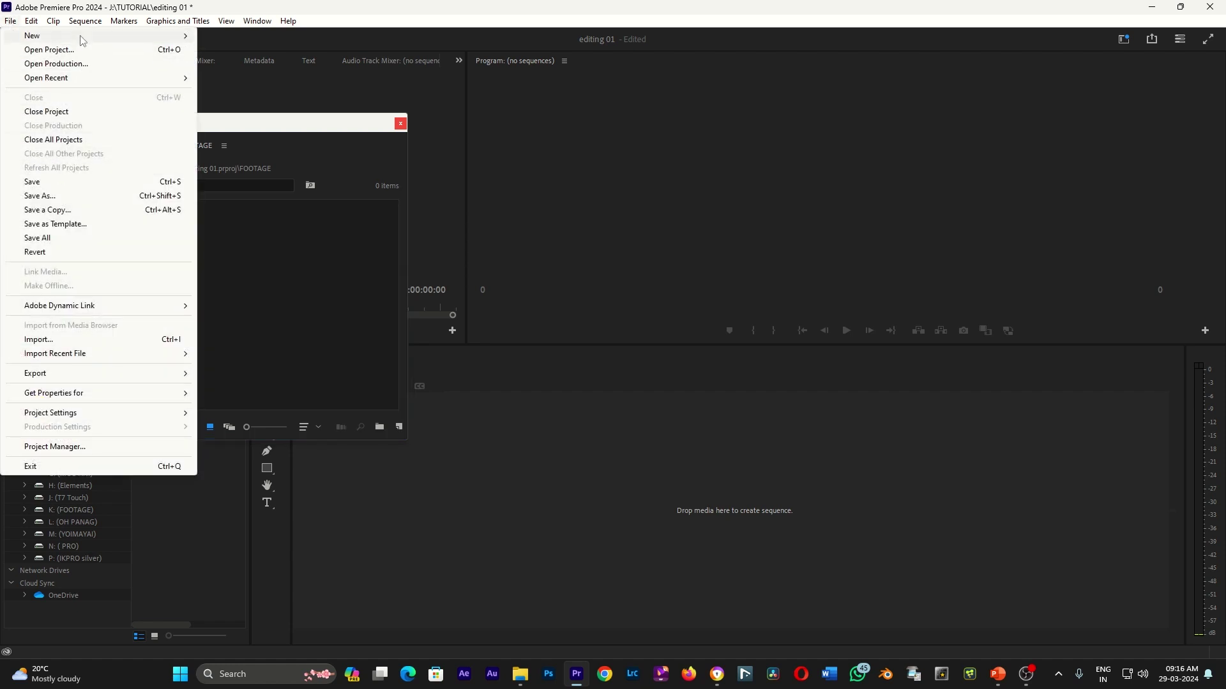
pyautogui.moveTo(182, 37)
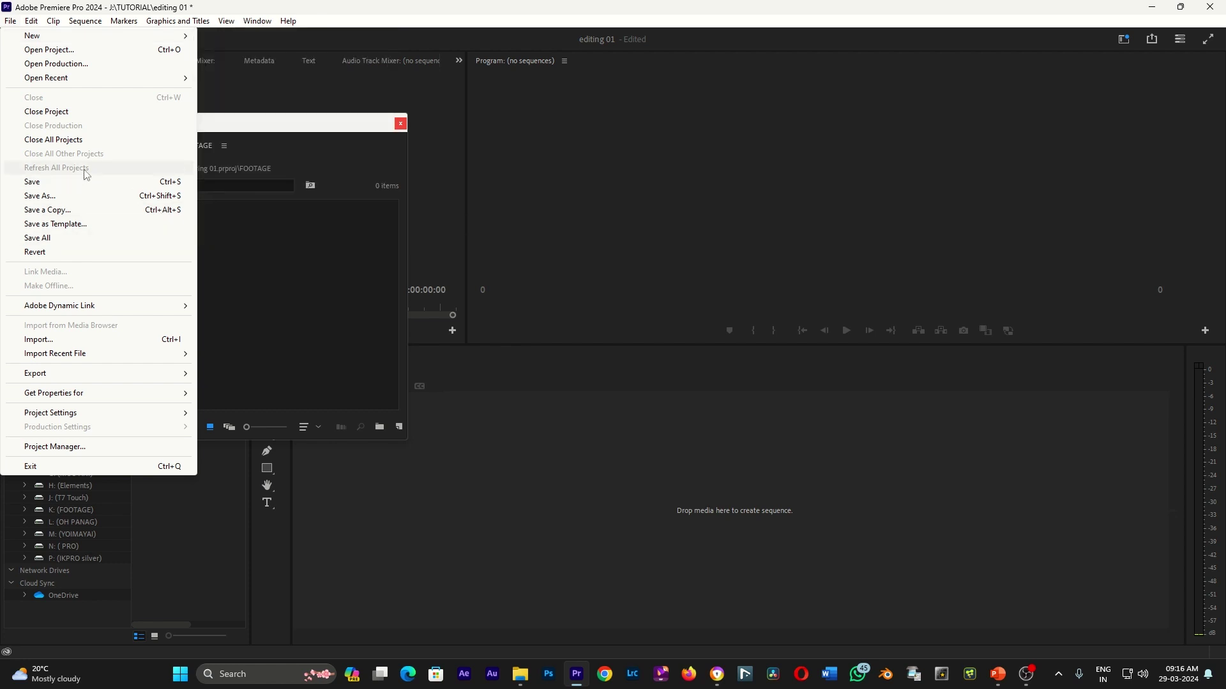
pyautogui.click(293, 323)
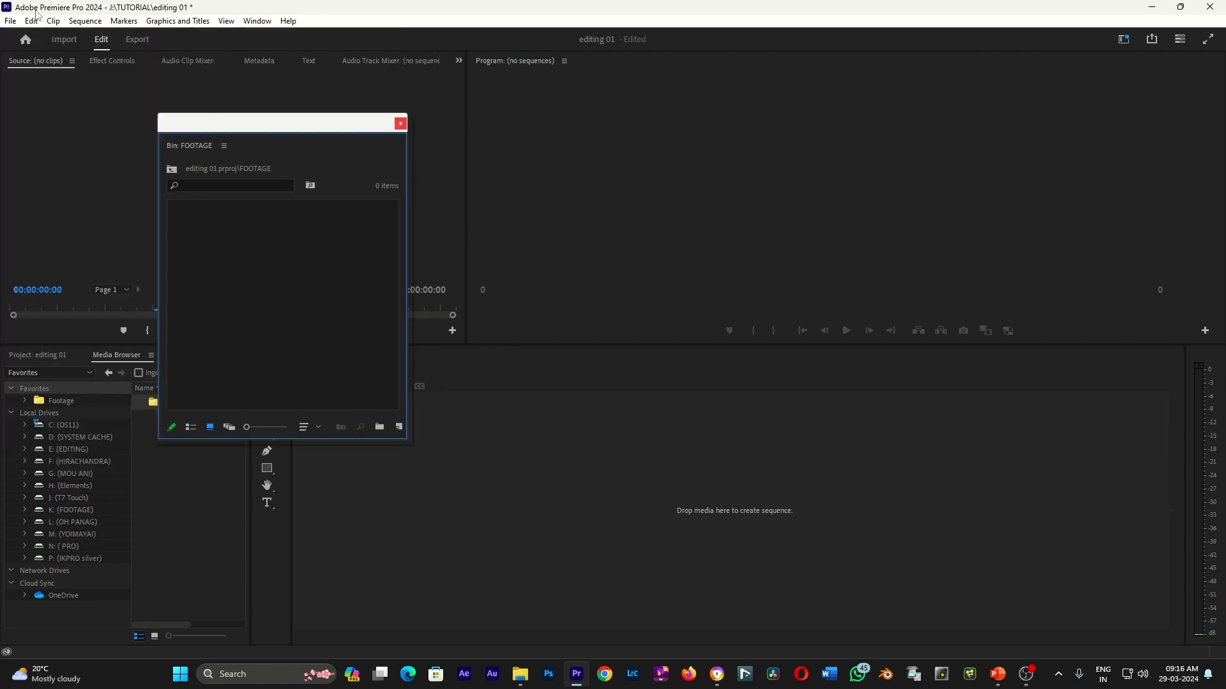
pyautogui.click(12, 20)
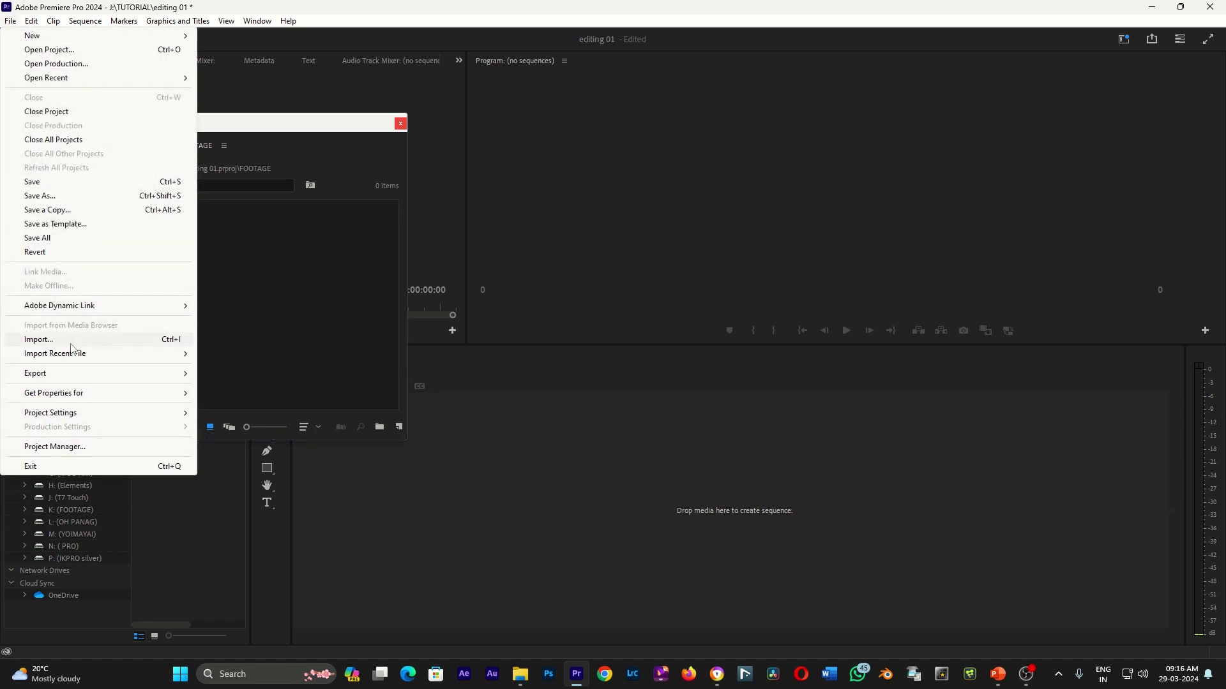
pyautogui.click(173, 345)
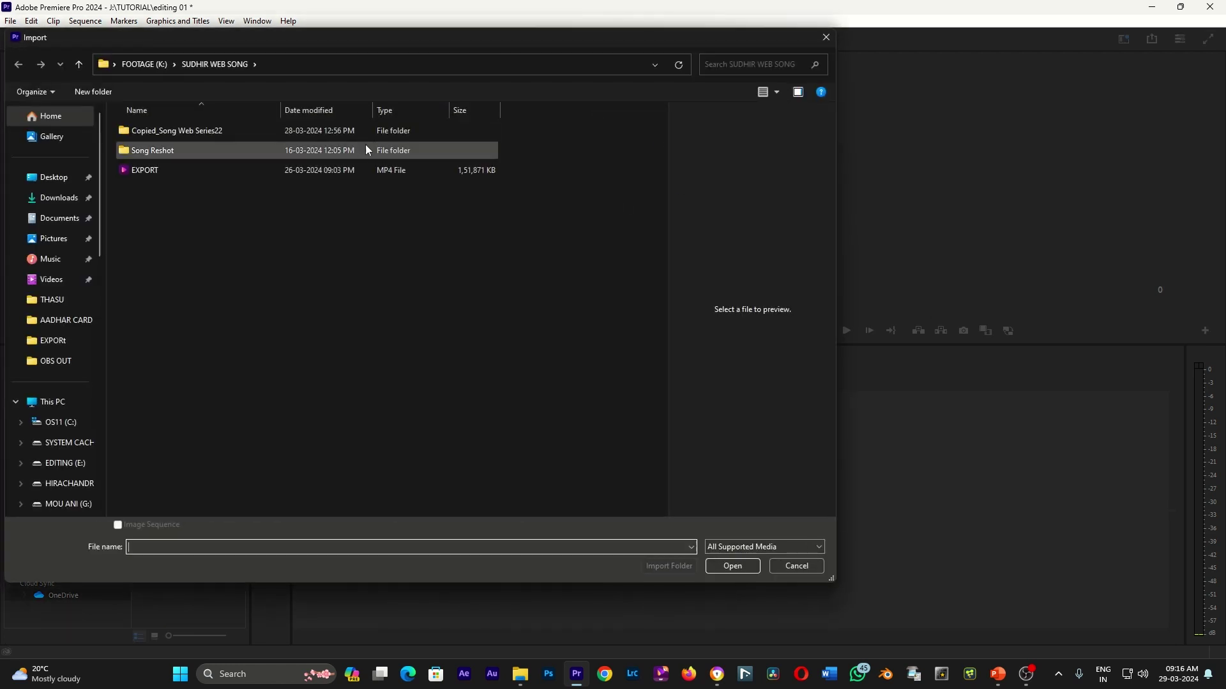
pyautogui.click(825, 37)
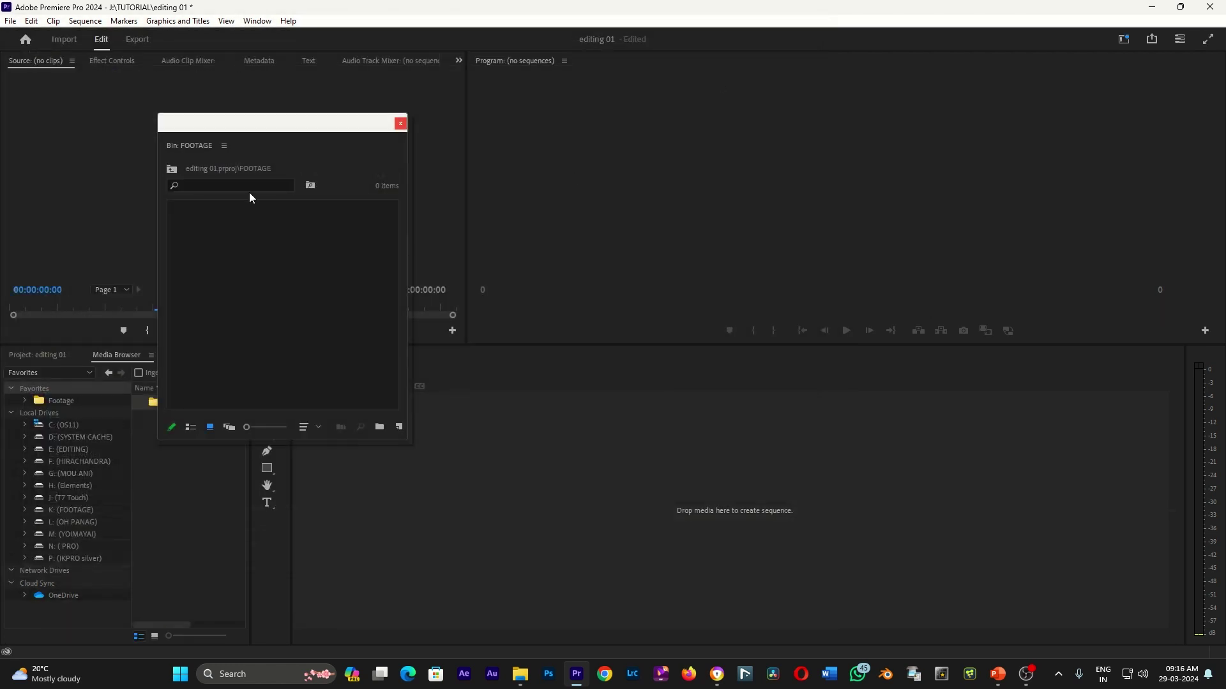
# - Start an import into the FOOTAGE bin and browse to MOU ANI (G:) > YOUTUBE > FOOTAGE
pyautogui.moveTo(269, 125); pyautogui.dragTo(340, 107)
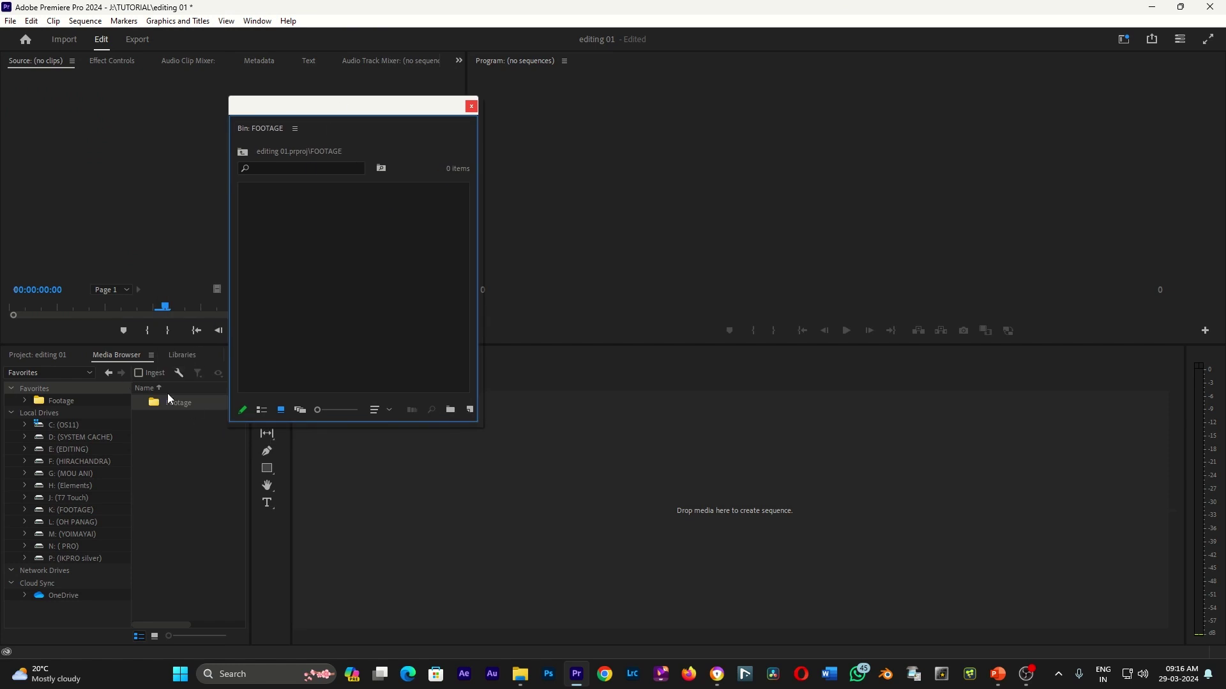
pyautogui.click(54, 355)
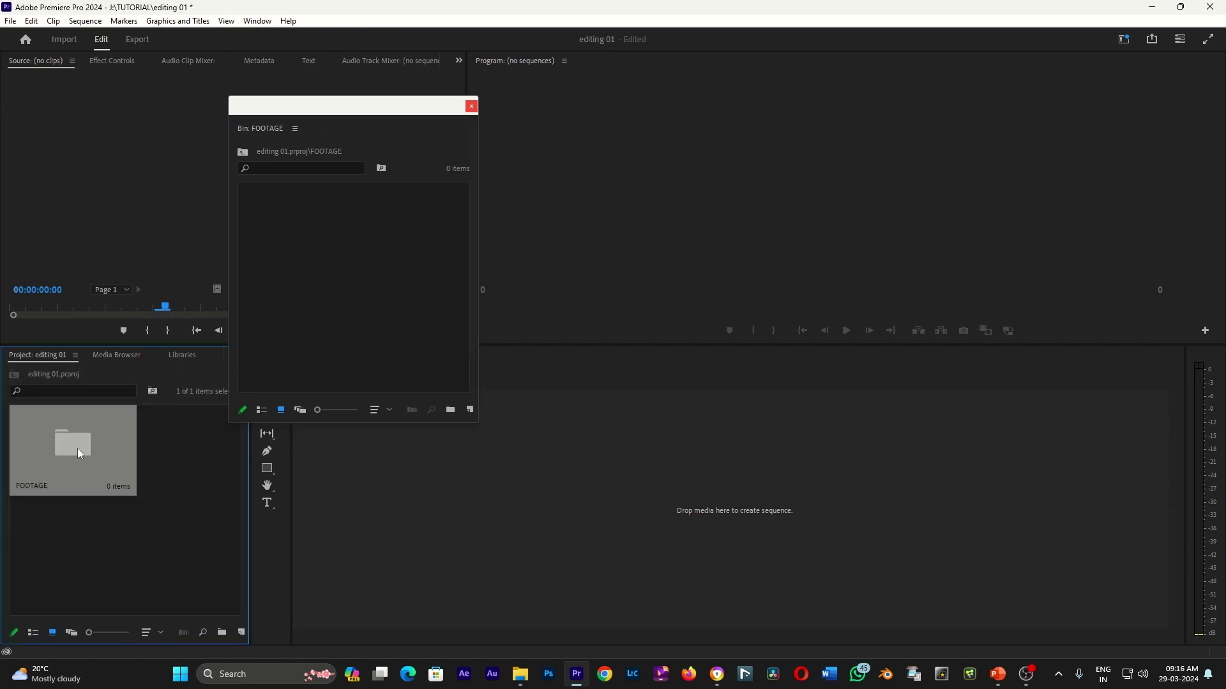
pyautogui.rightClick(301, 239)
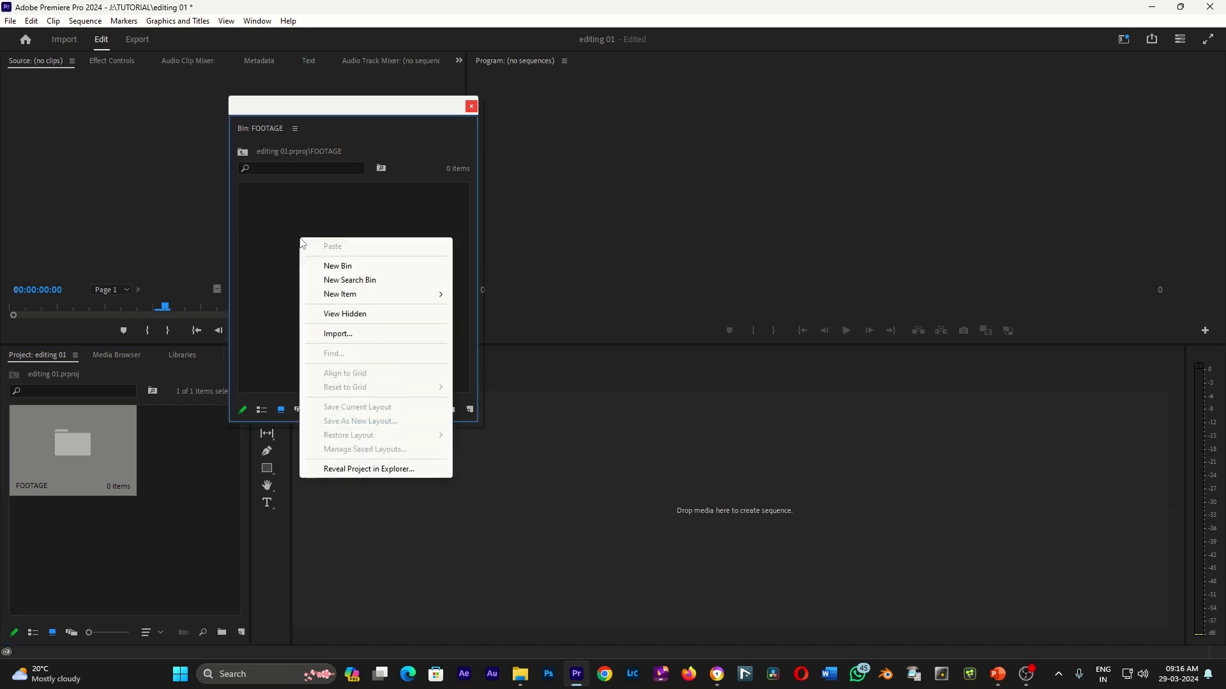
pyautogui.click(339, 337)
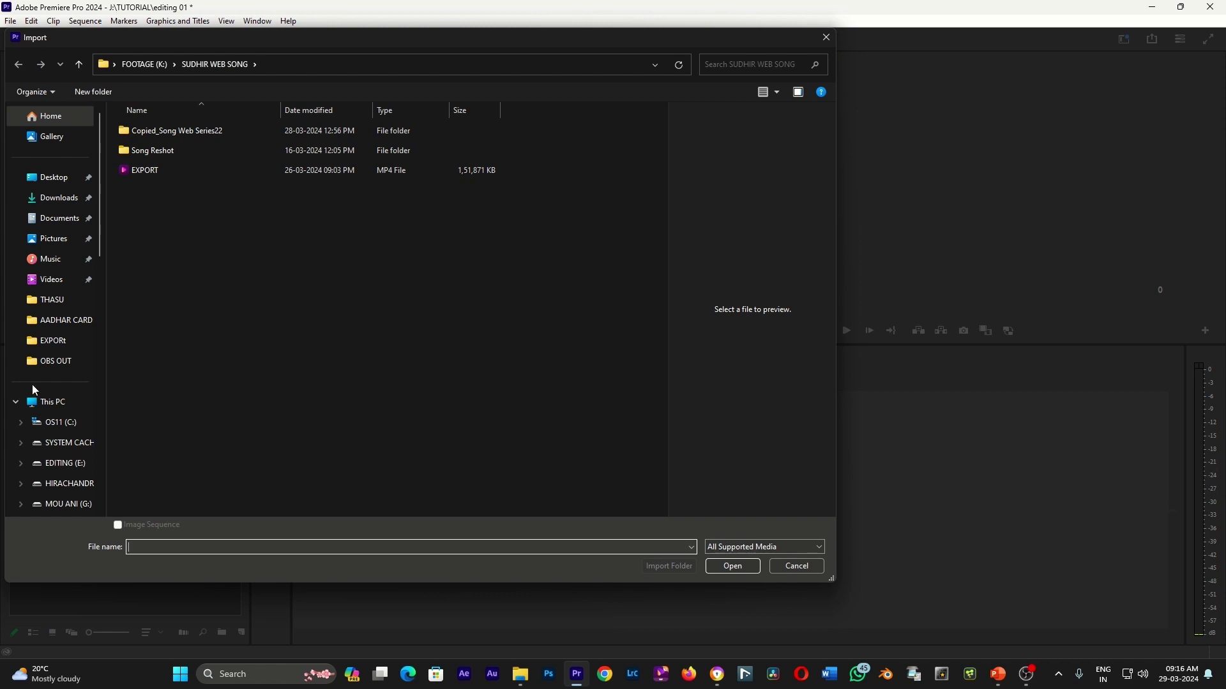
pyautogui.click(35, 401)
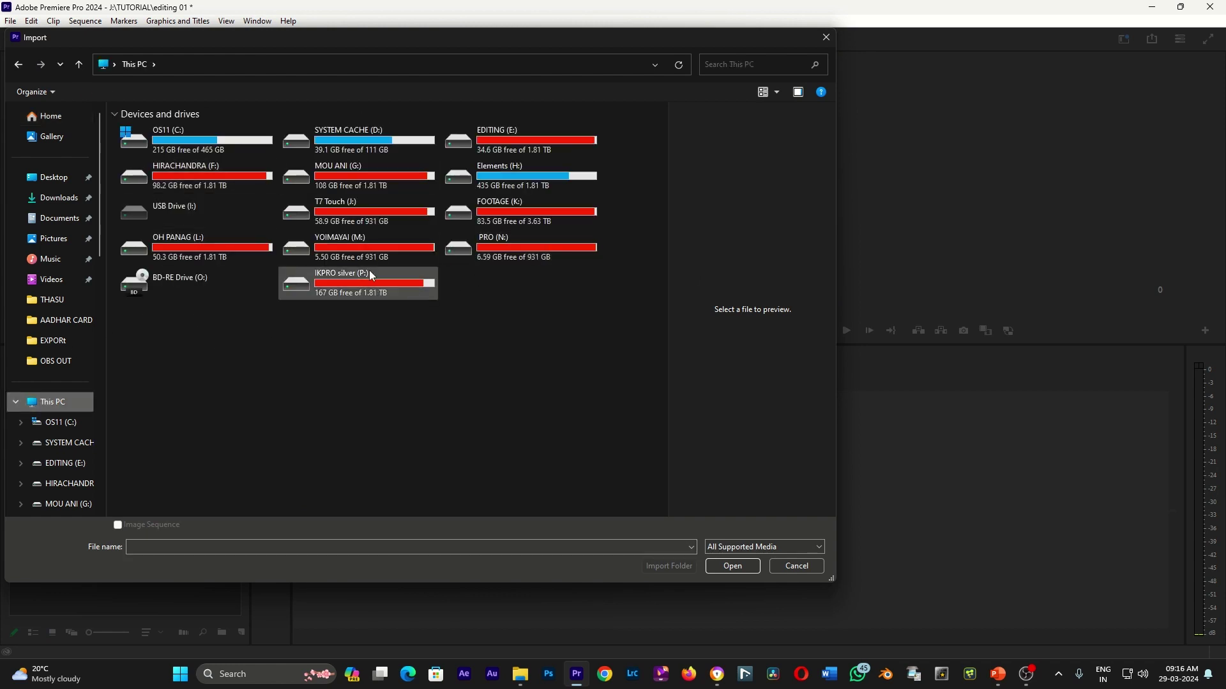
pyautogui.doubleClick(391, 204)
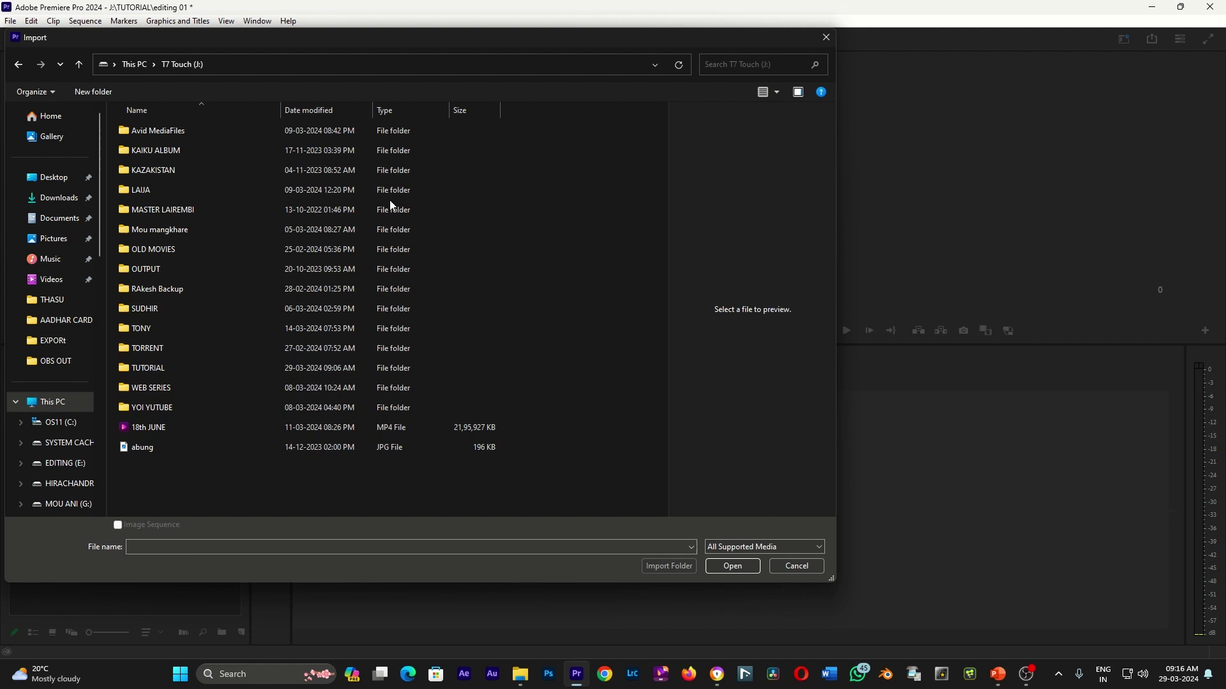
pyautogui.doubleClick(186, 405)
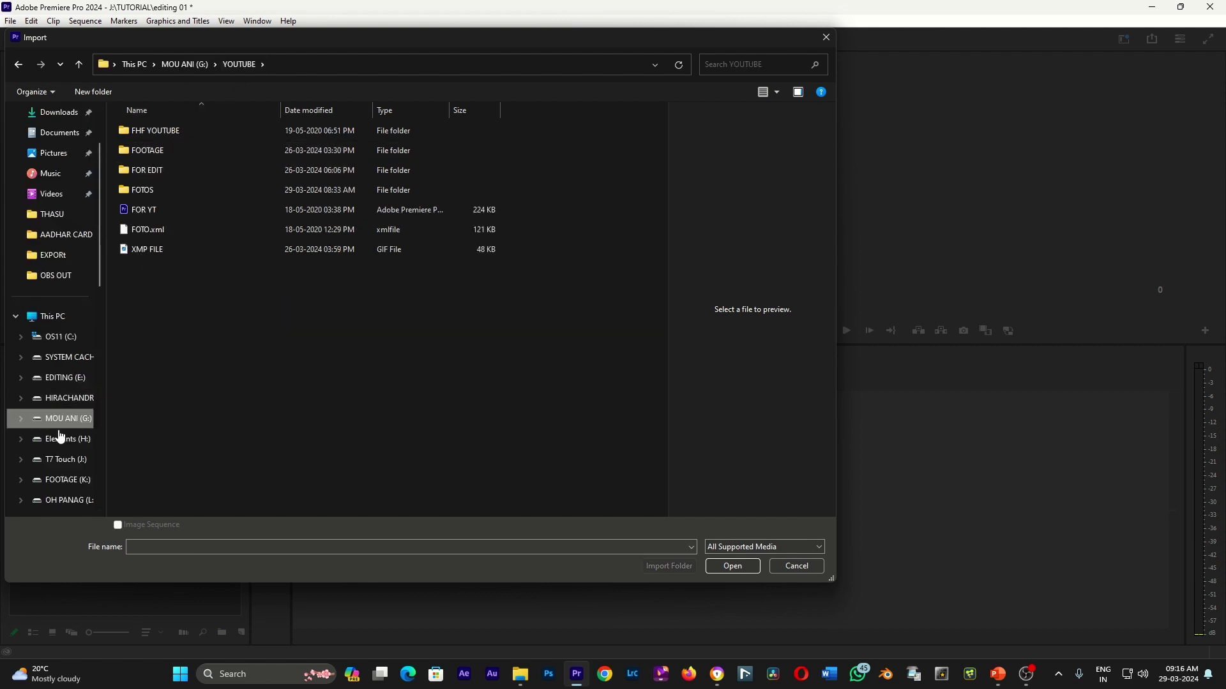
pyautogui.doubleClick(144, 151)
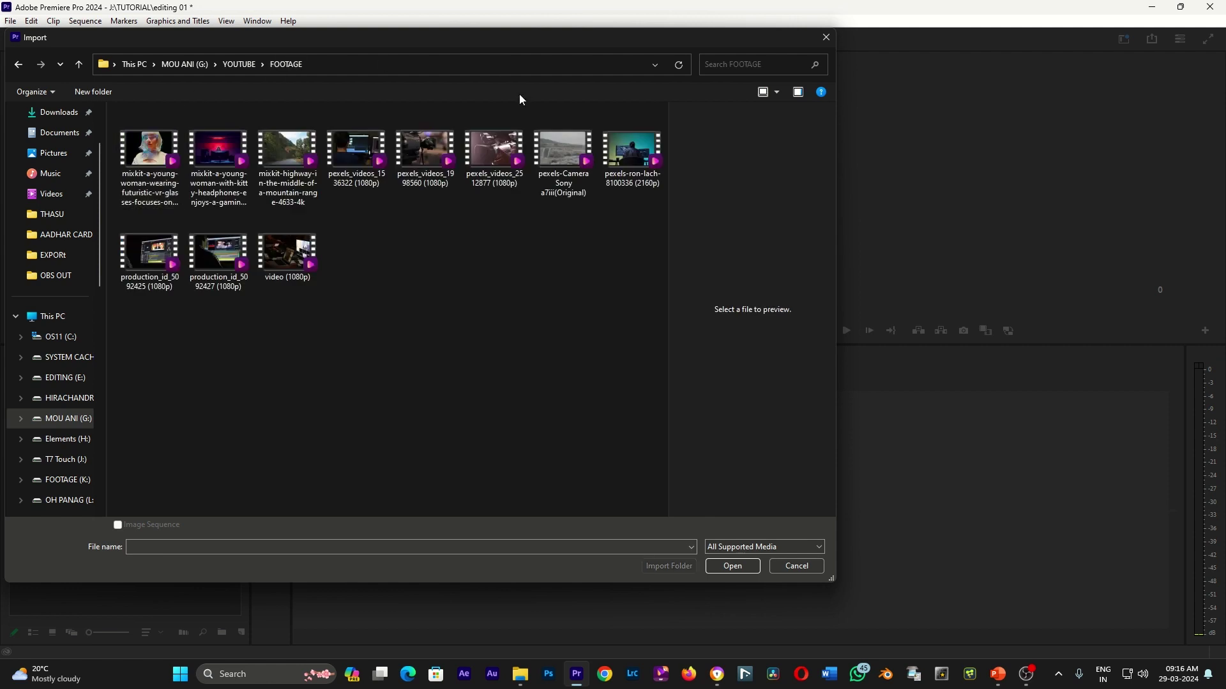
# - Import the mountain highway and waterfall clips together into the FOOTAGE bin
pyautogui.click(288, 157)
pyautogui.keyDown('ctrl'); pyautogui.click(563, 153); pyautogui.keyUp('ctrl')
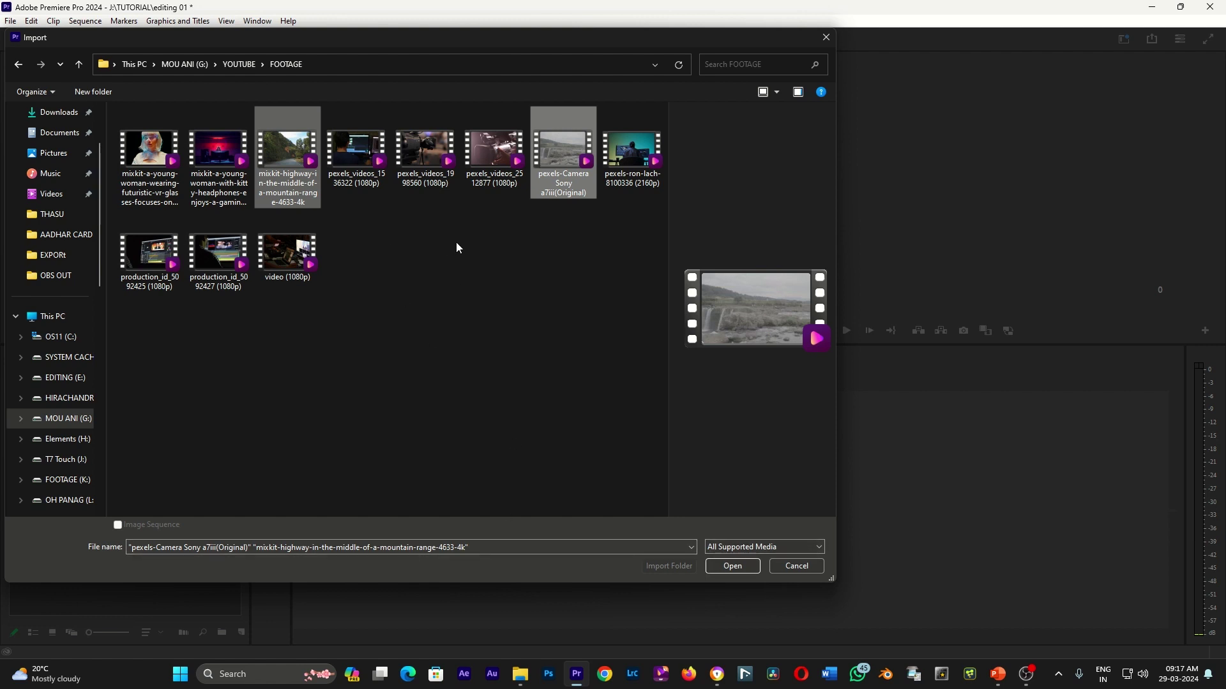
pyautogui.click(287, 154)
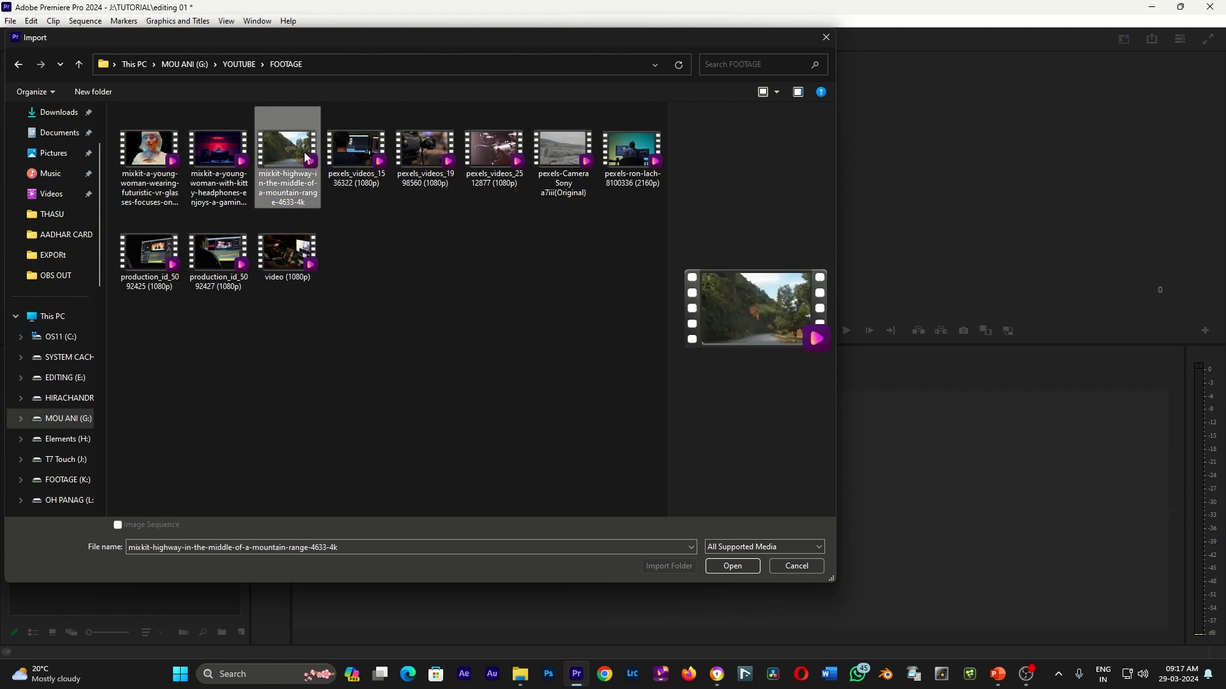
pyautogui.keyDown('ctrl'); pyautogui.click(556, 143); pyautogui.keyUp('ctrl')
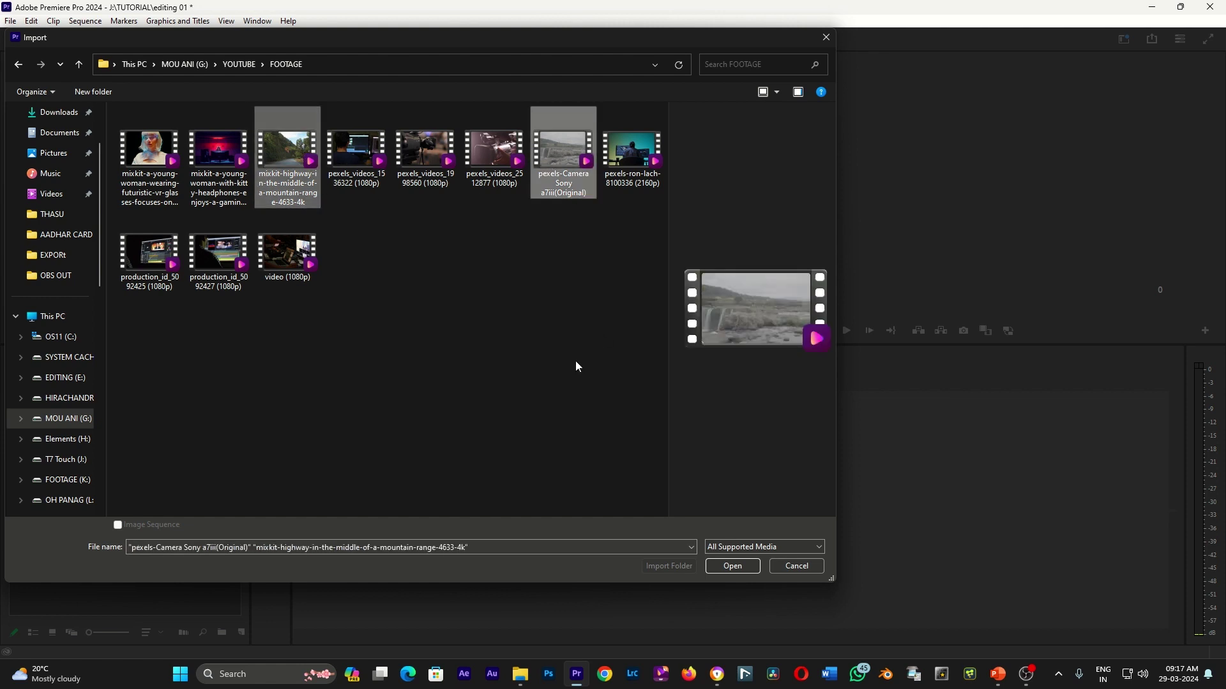
pyautogui.click(729, 566)
pyautogui.click(400, 311)
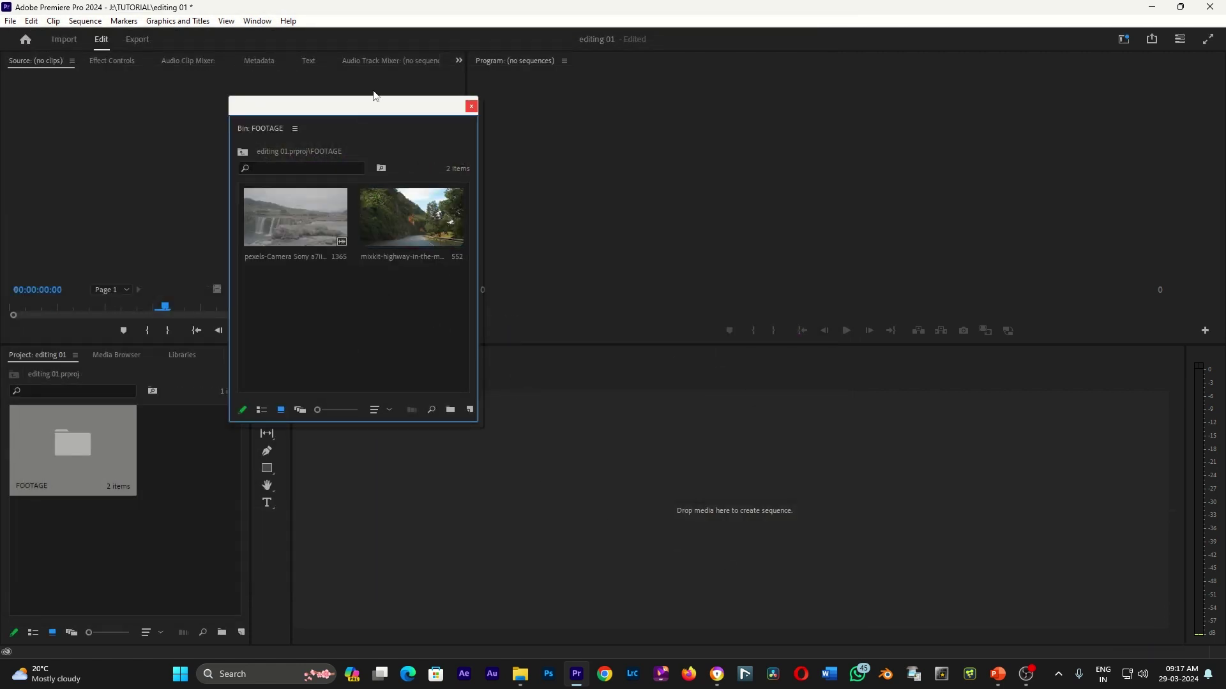
# - Enlarge and reposition the floating FOOTAGE bin, then show its clips in List View with frame rates
pyautogui.moveTo(374, 96); pyautogui.dragTo(444, 93)
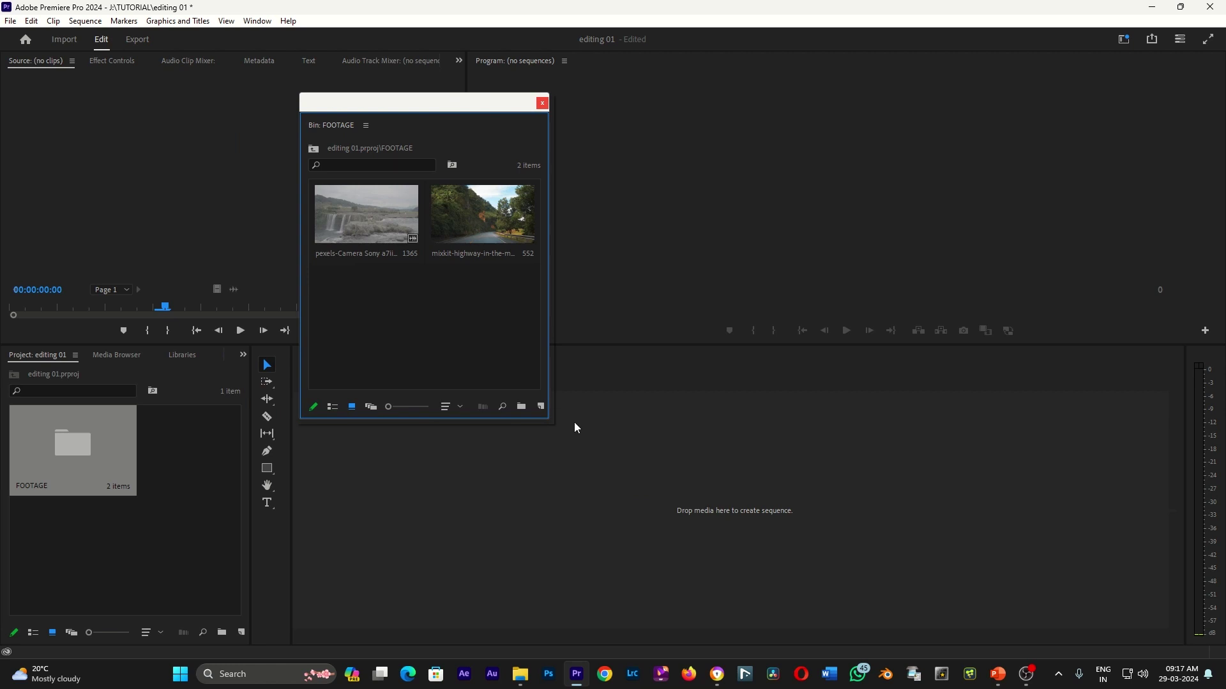
pyautogui.moveTo(550, 423); pyautogui.dragTo(598, 484)
pyautogui.moveTo(359, 105); pyautogui.dragTo(324, 95)
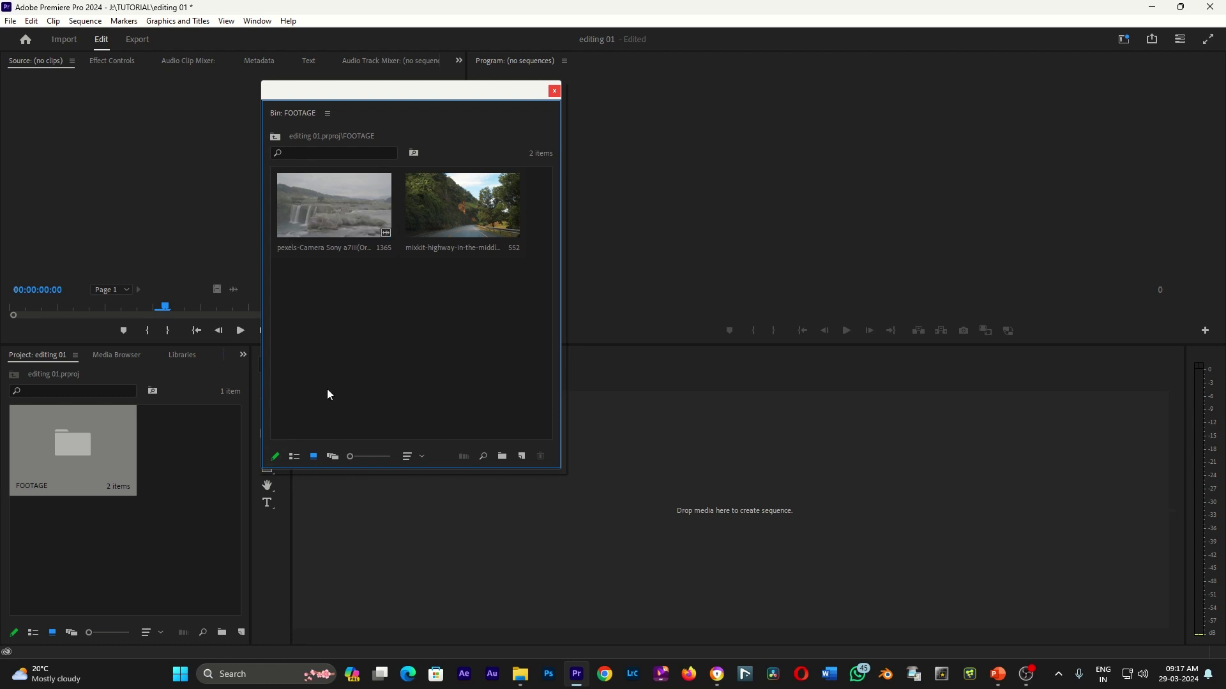
pyautogui.click(293, 456)
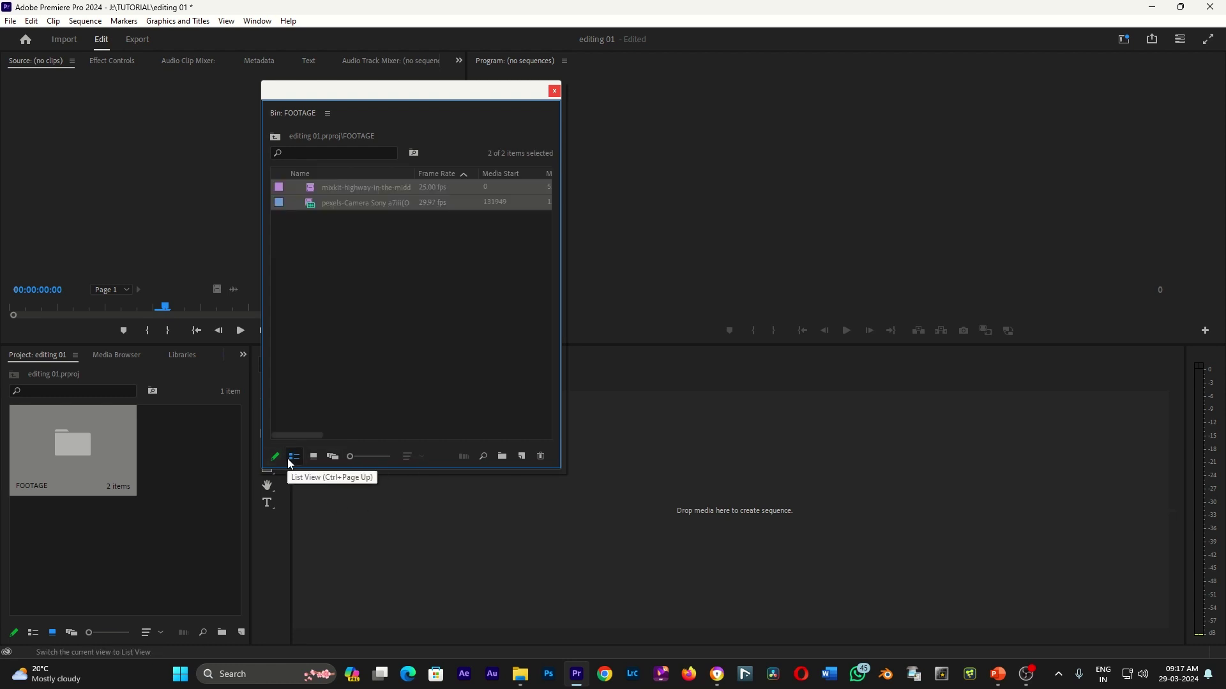
# - Widen the FOOTAGE bin window to reveal more metadata columns and move it down-left
pyautogui.click(352, 240)
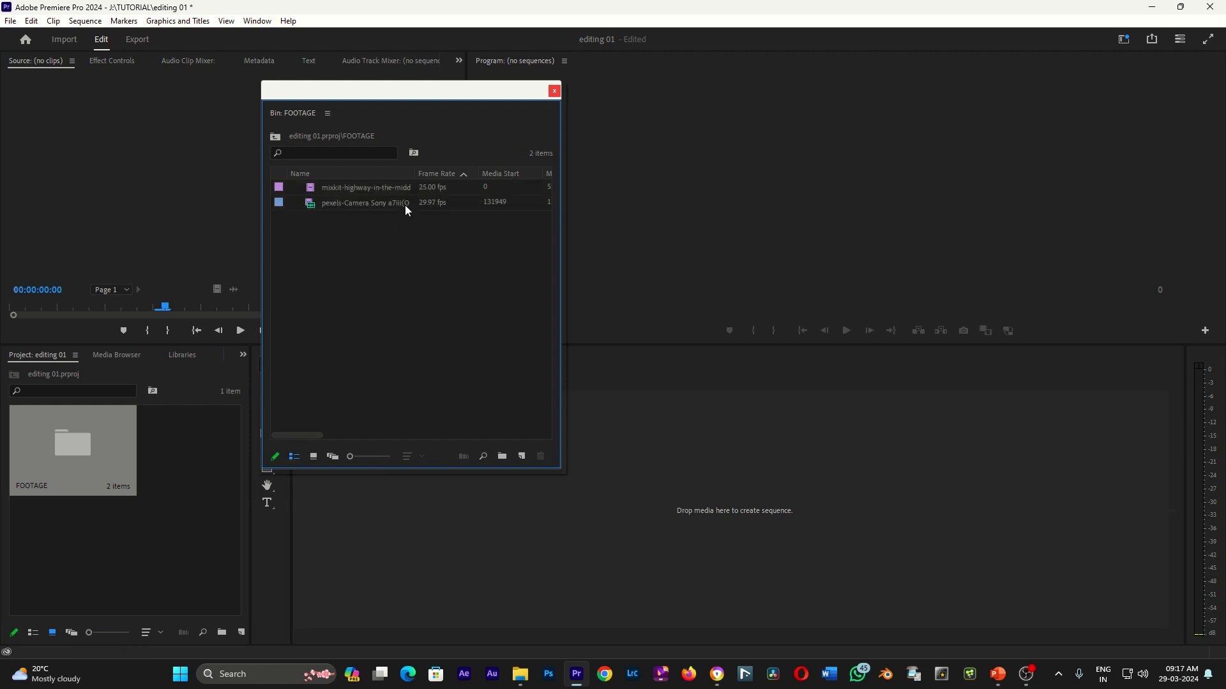
pyautogui.moveTo(563, 233)
pyautogui.mouseDown()
pyautogui.moveTo(1036, 238)
pyautogui.moveTo(1011, 238)
pyautogui.mouseUp()
pyautogui.moveTo(492, 98); pyautogui.dragTo(442, 139)
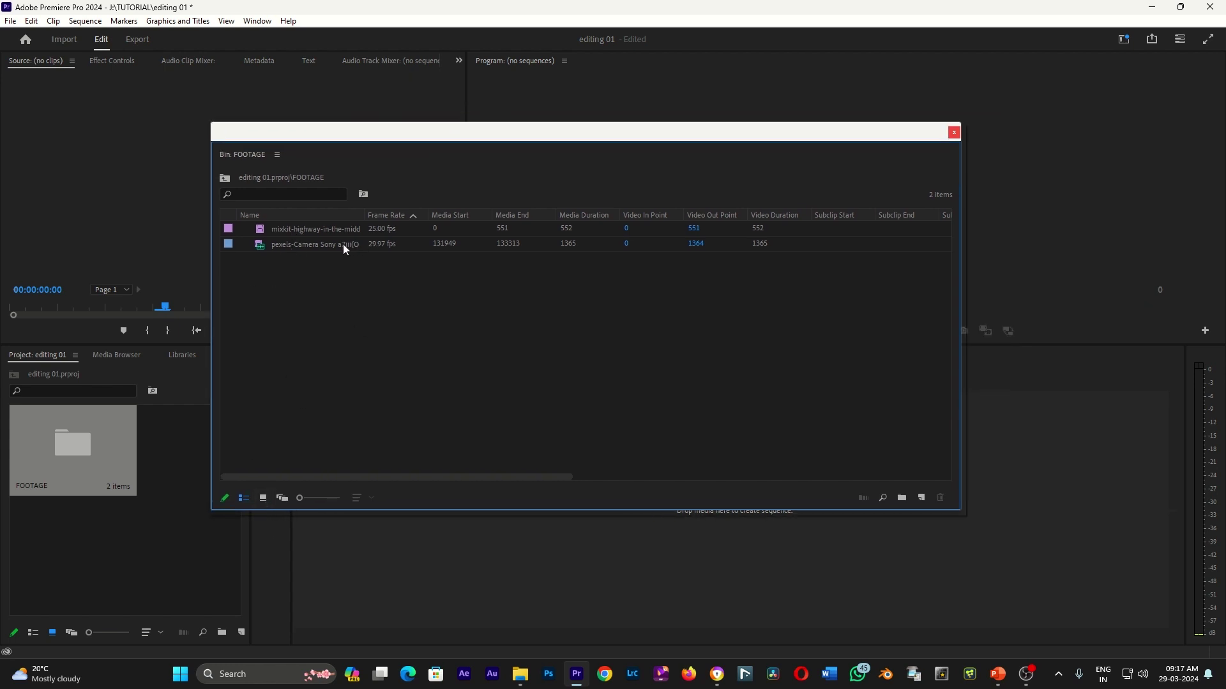
# - Sort the clips by Frame Rate in descending order and select the waterfall clip
pyautogui.click(380, 213)
pyautogui.click(377, 229)
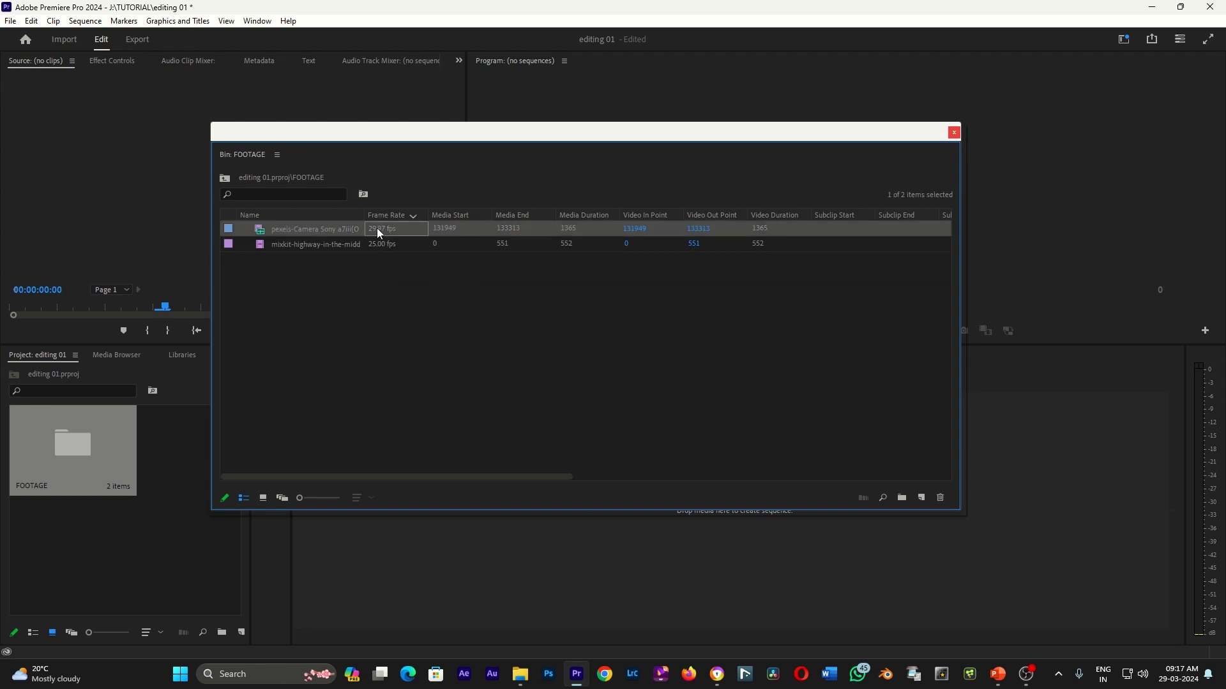
pyautogui.click(378, 245)
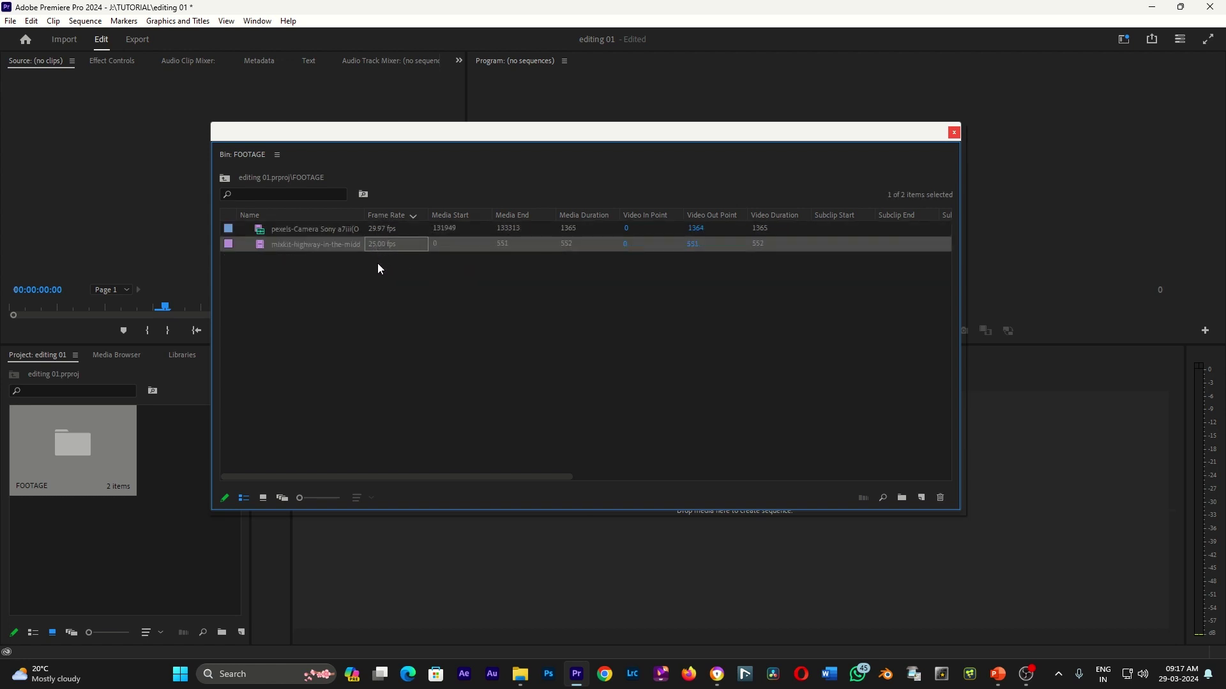
pyautogui.click(375, 229)
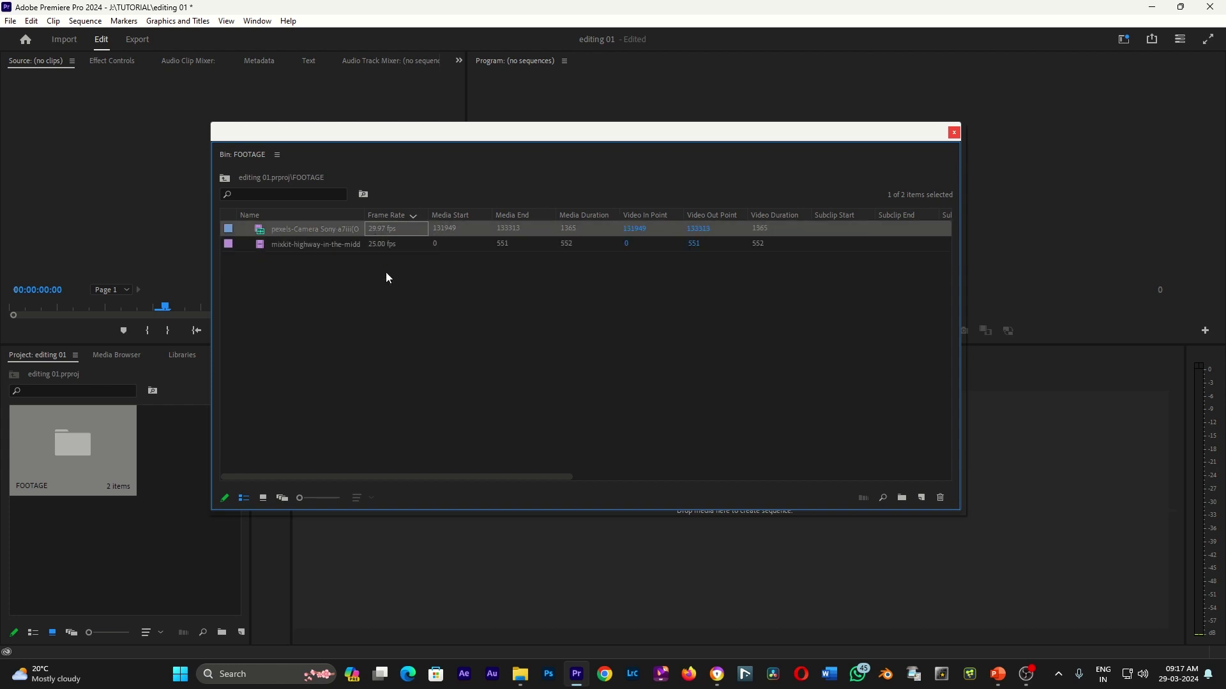
# - Try Icon and Freeform views, rearranging the waterfall and highway thumbnails
pyautogui.click(262, 500)
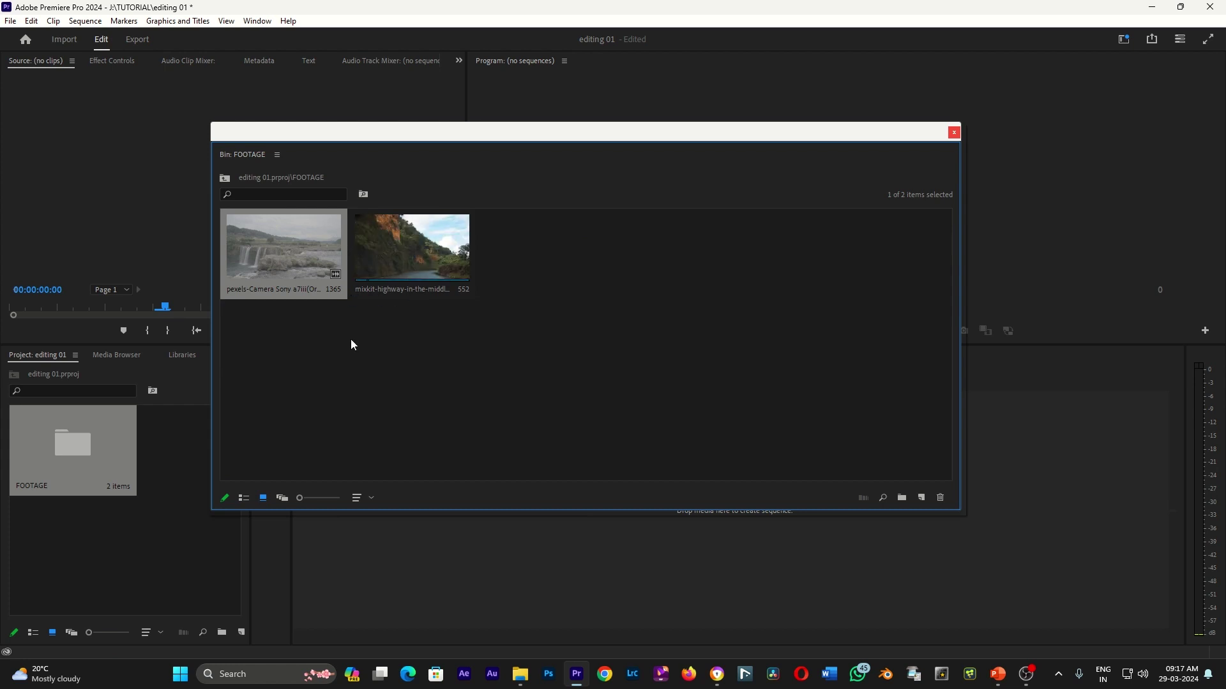
pyautogui.click(284, 502)
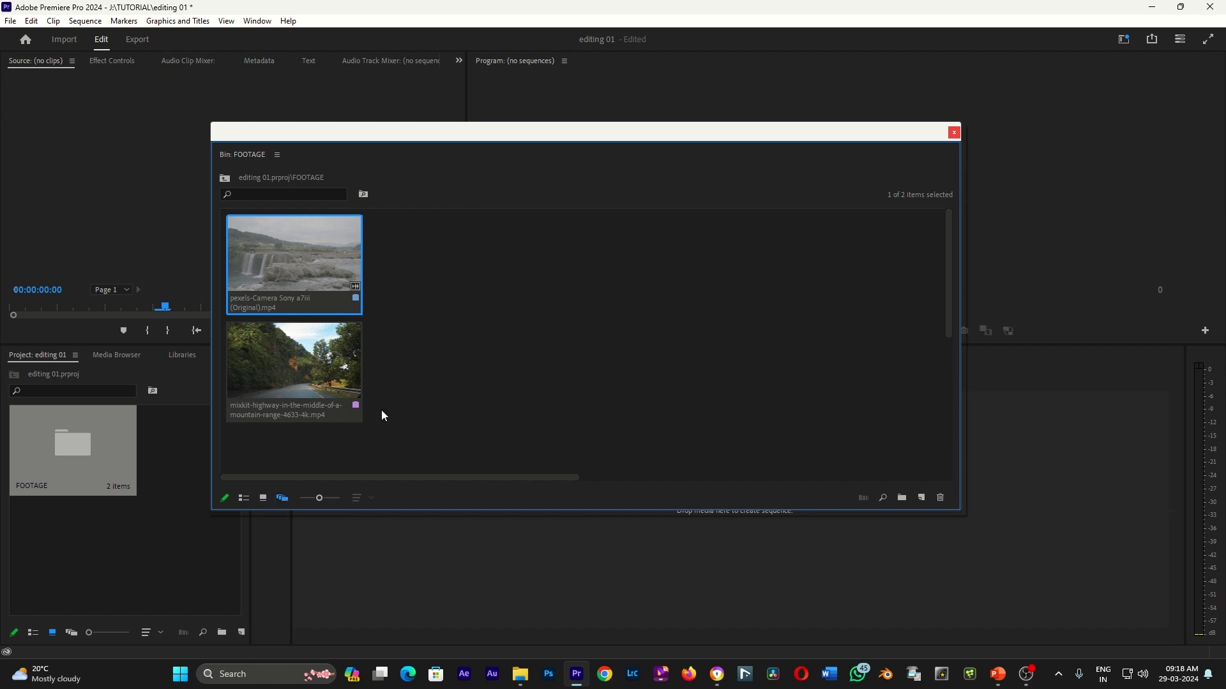
pyautogui.moveTo(303, 265); pyautogui.dragTo(781, 292)
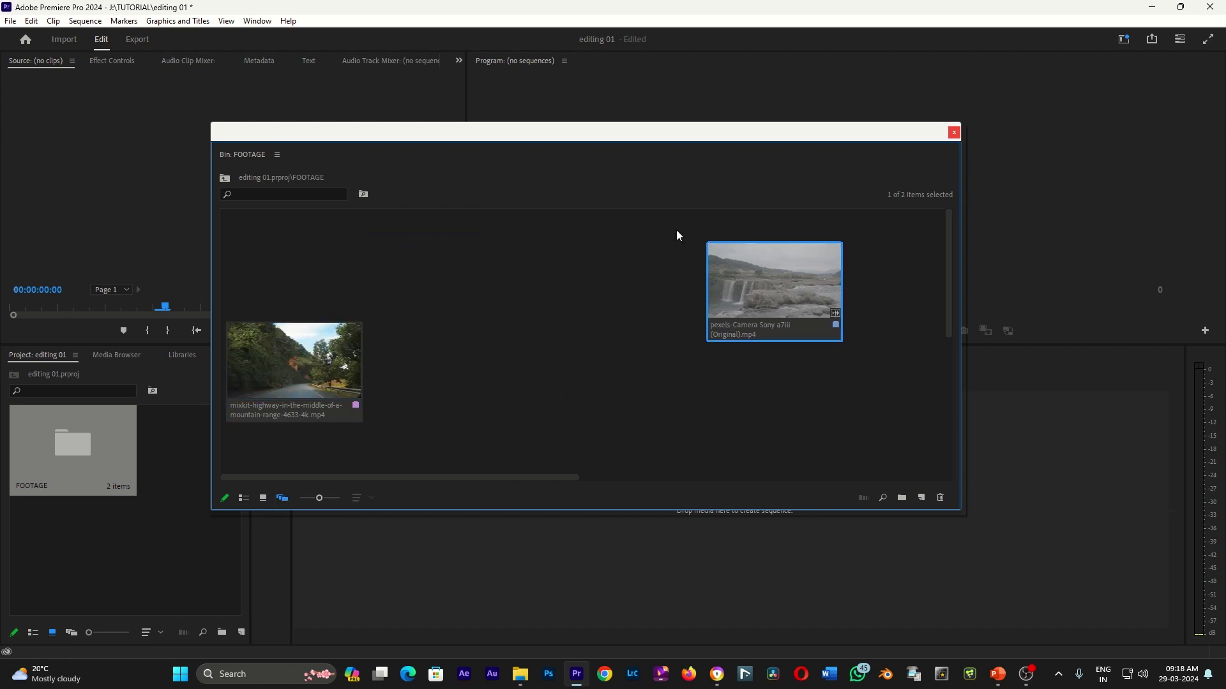
pyautogui.moveTo(283, 362); pyautogui.dragTo(286, 291)
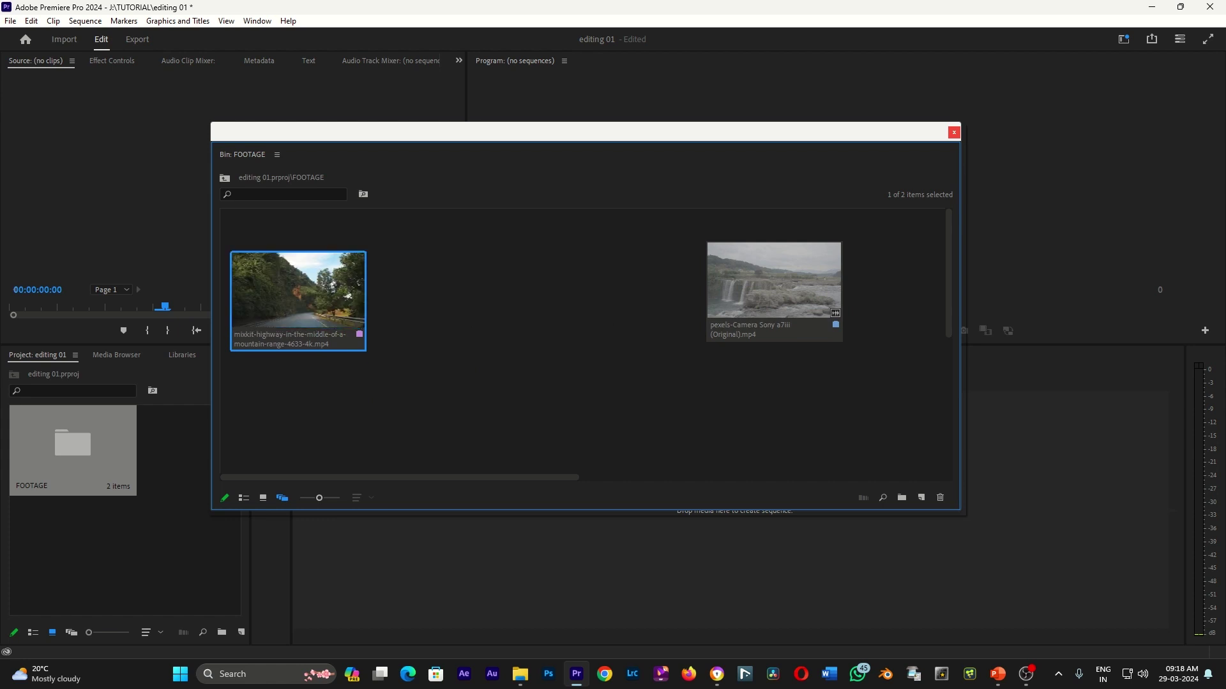
# - Drag the young-woman VR clip in from File Explorer, arrange the thumbnails, and return to List View
pyautogui.hotkey('alt', 'Tab')
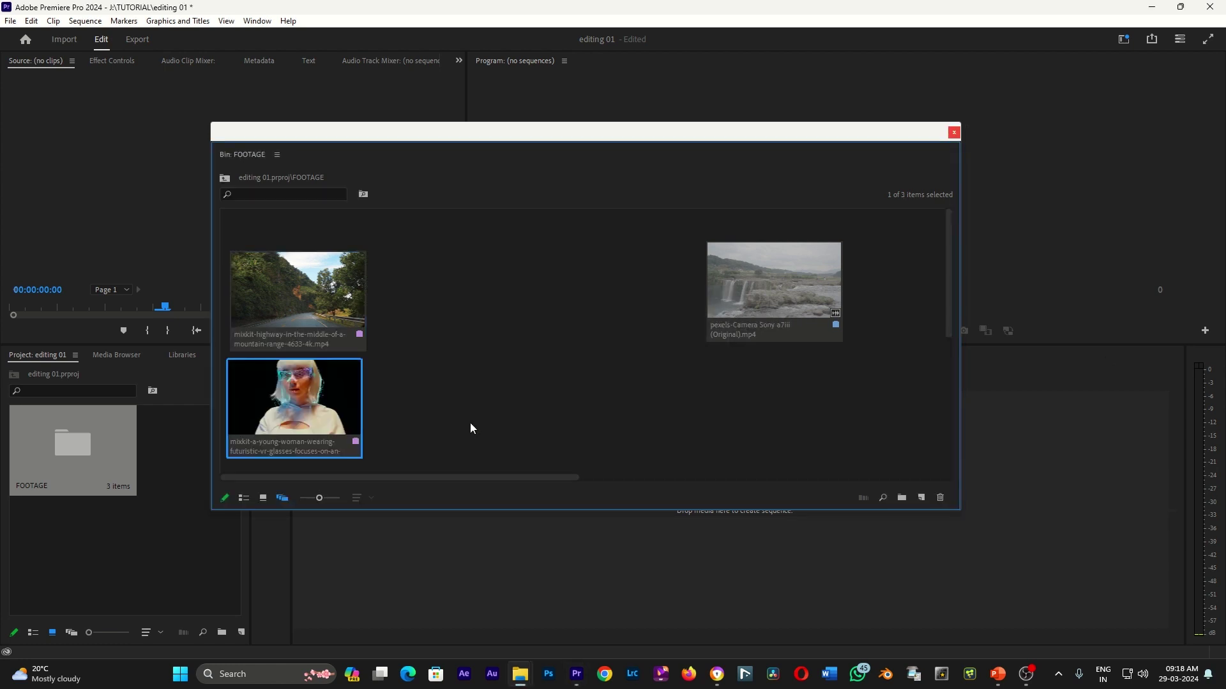
pyautogui.moveTo(313, 417); pyautogui.dragTo(791, 397)
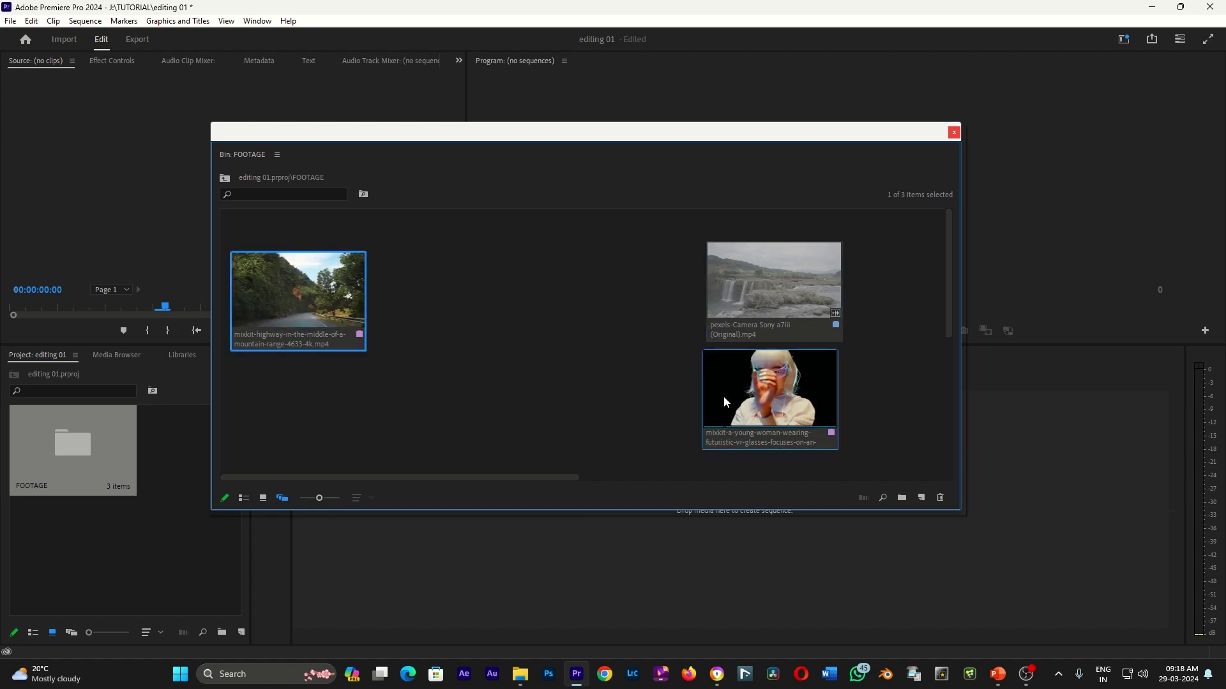
pyautogui.moveTo(771, 404); pyautogui.dragTo(324, 412)
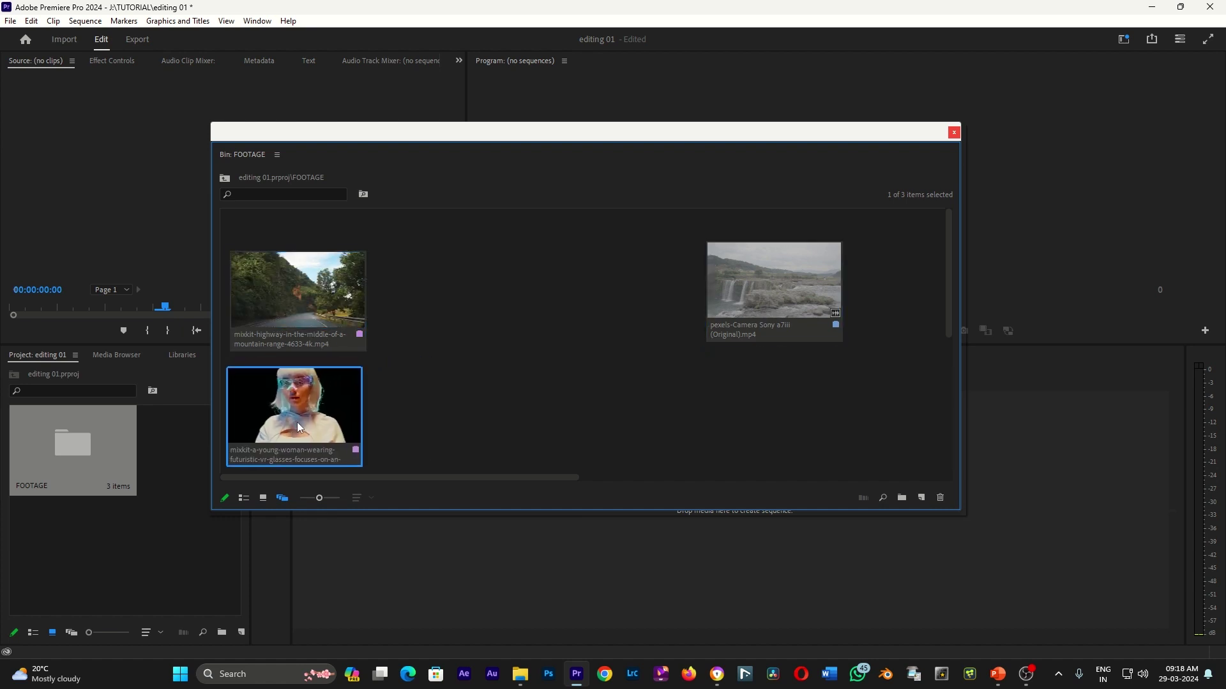
pyautogui.moveTo(753, 294); pyautogui.dragTo(446, 300)
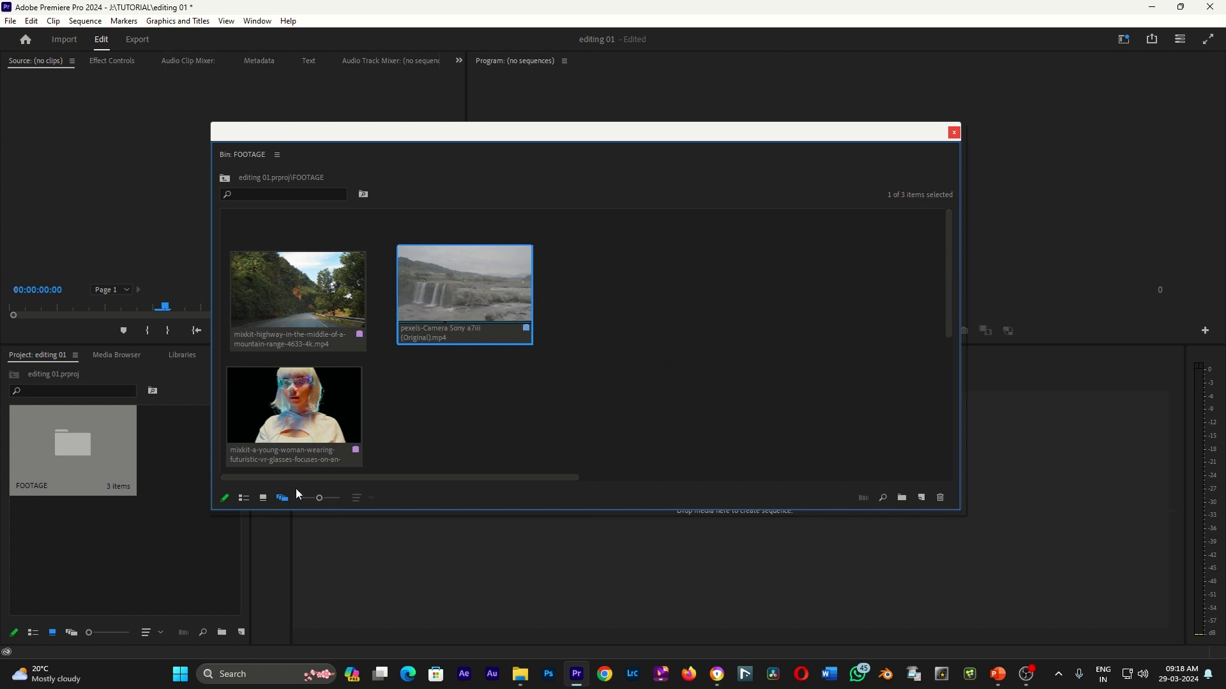
pyautogui.click(262, 498)
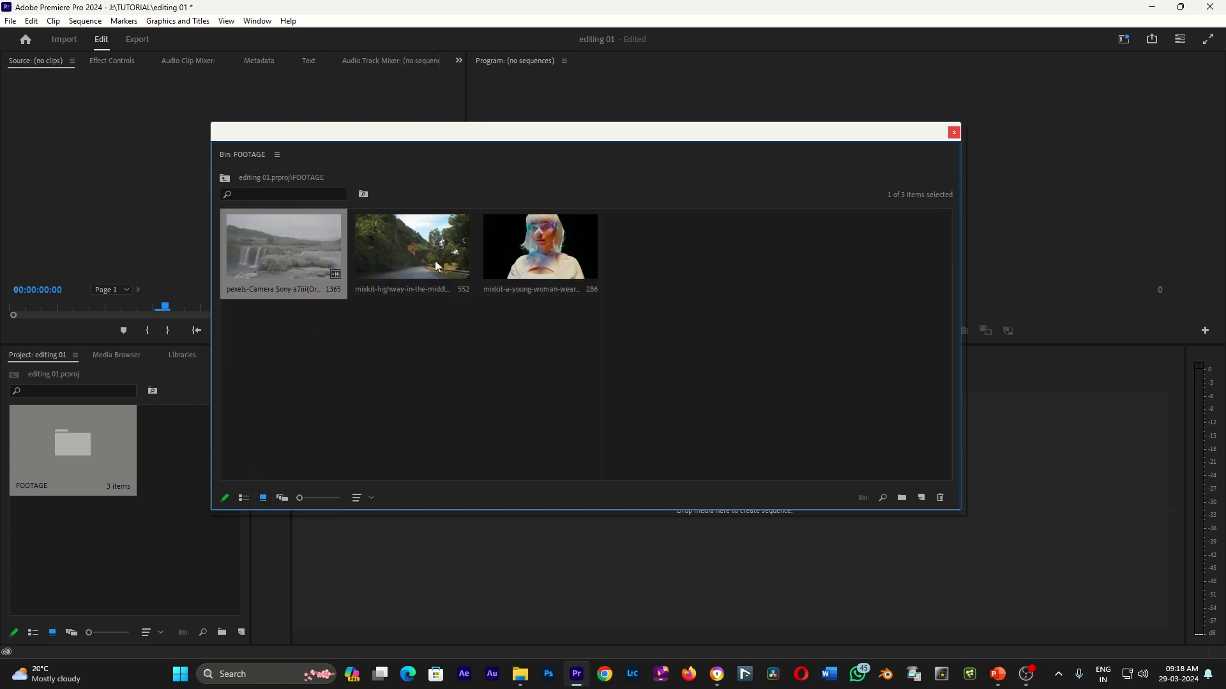
pyautogui.click(243, 498)
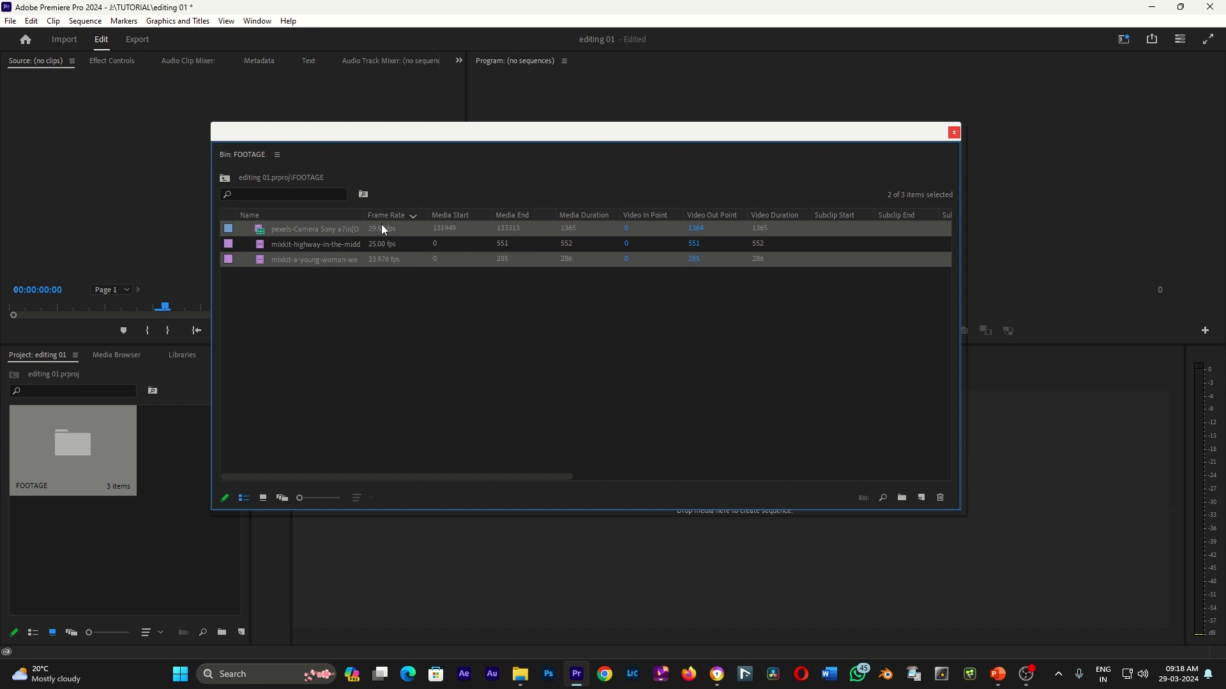
pyautogui.click(370, 253)
pyautogui.click(384, 242)
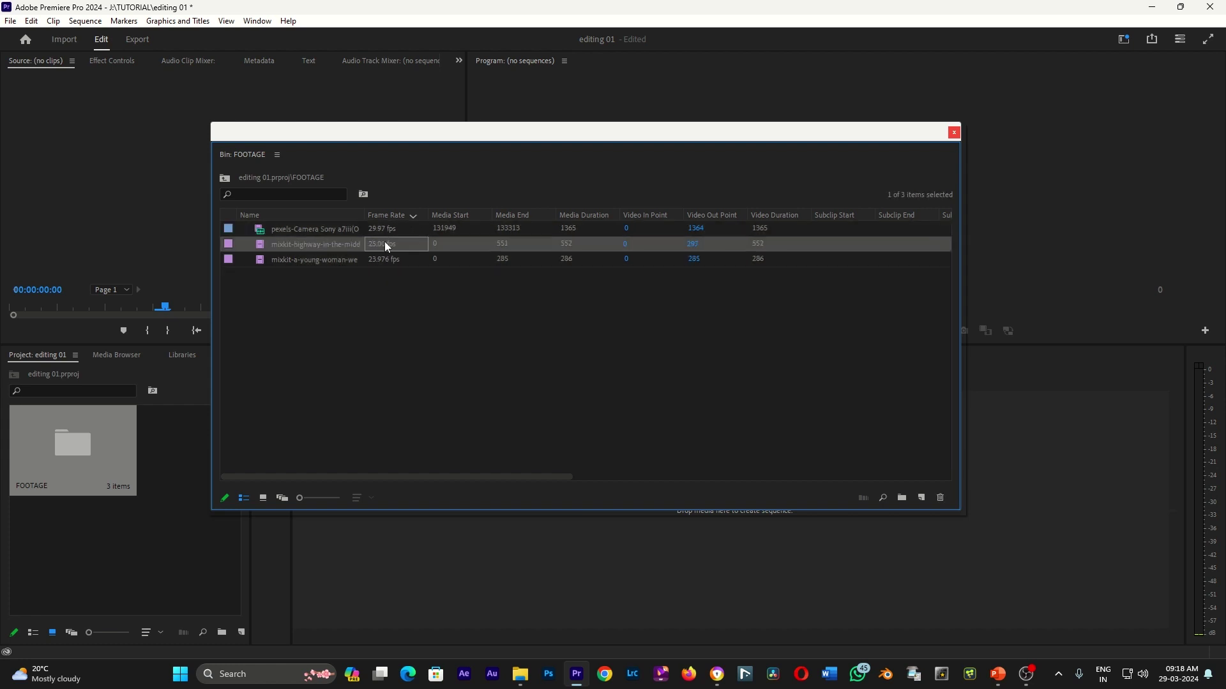
pyautogui.click(397, 229)
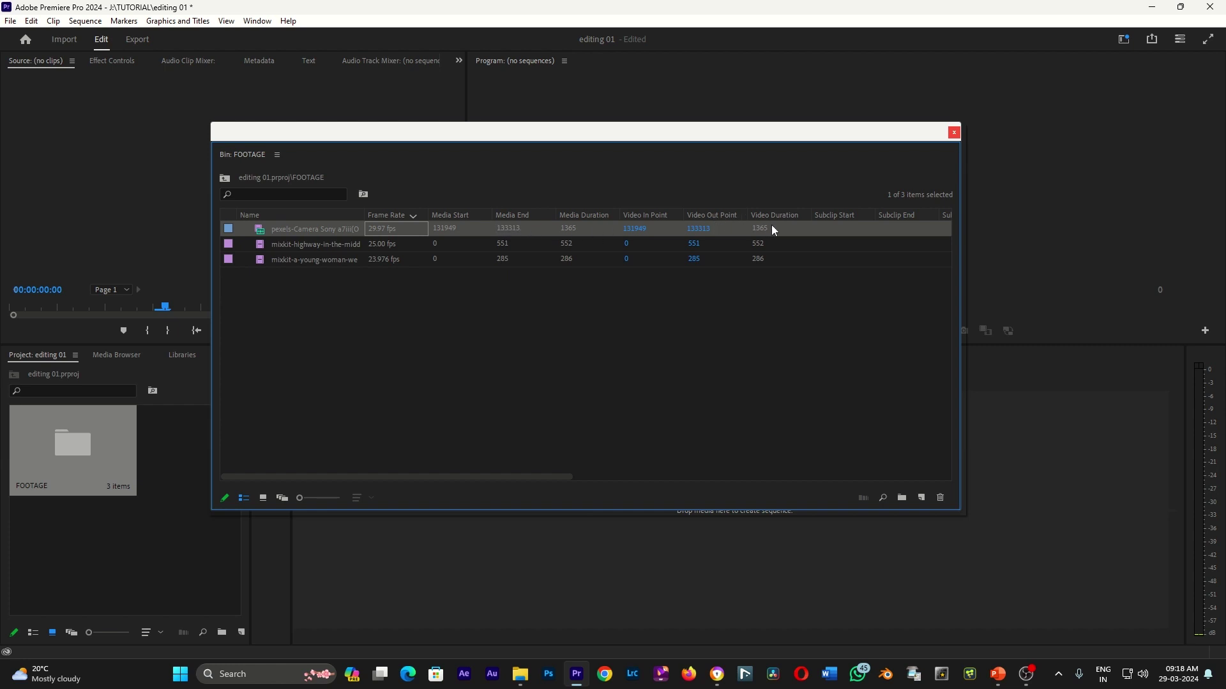
pyautogui.moveTo(540, 477); pyautogui.dragTo(763, 472)
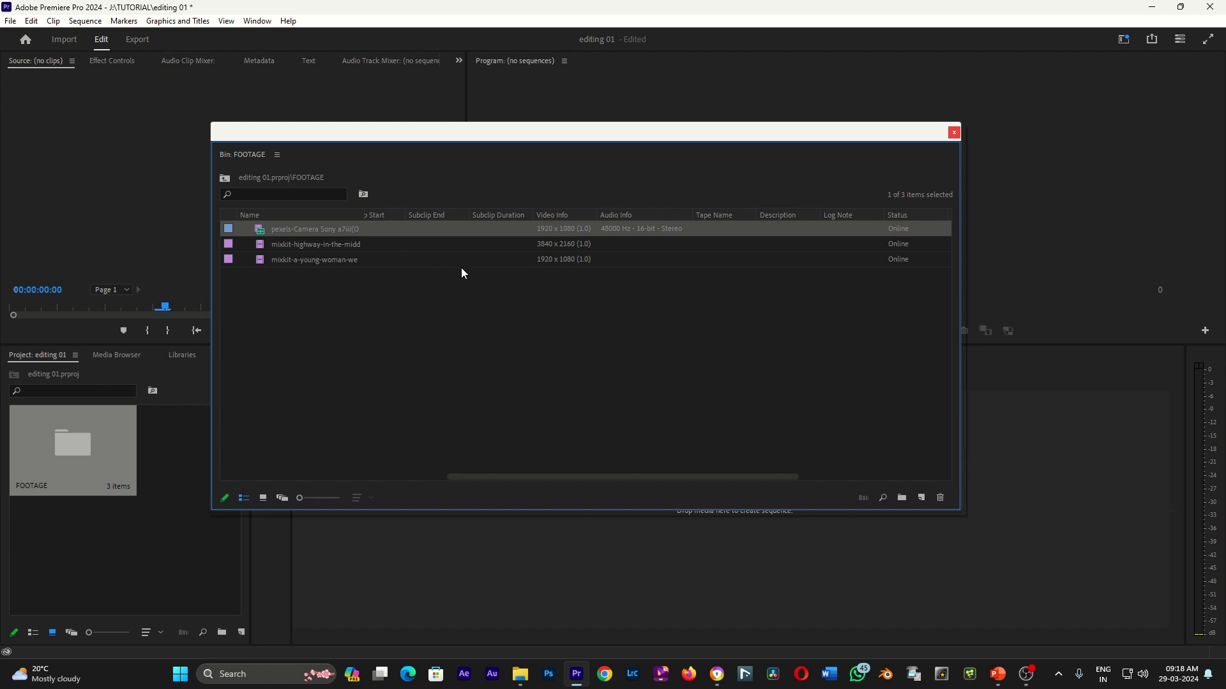
pyautogui.click(295, 248)
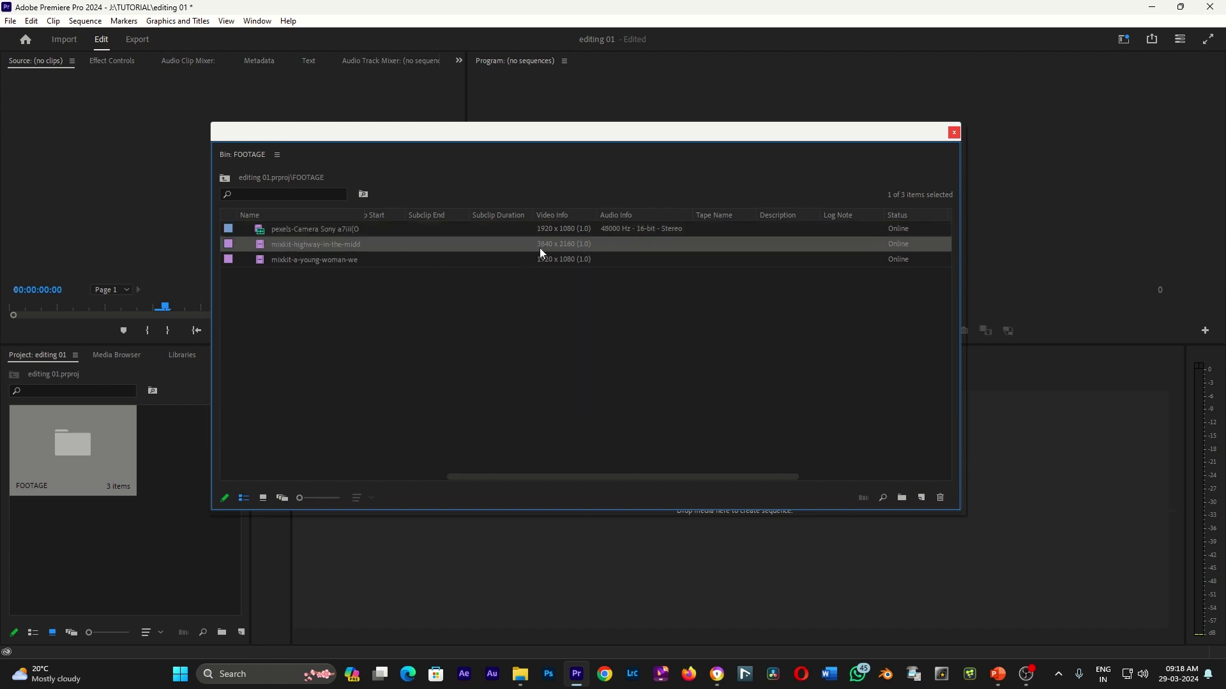
pyautogui.click(549, 228)
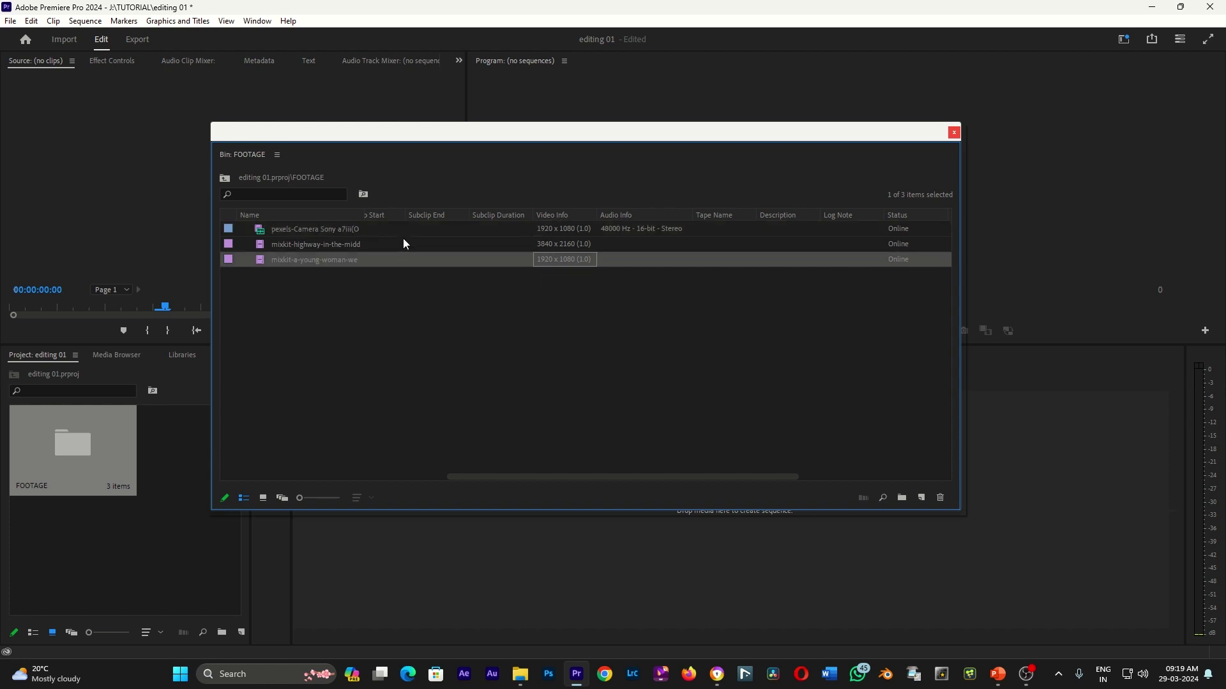
pyautogui.click(404, 259)
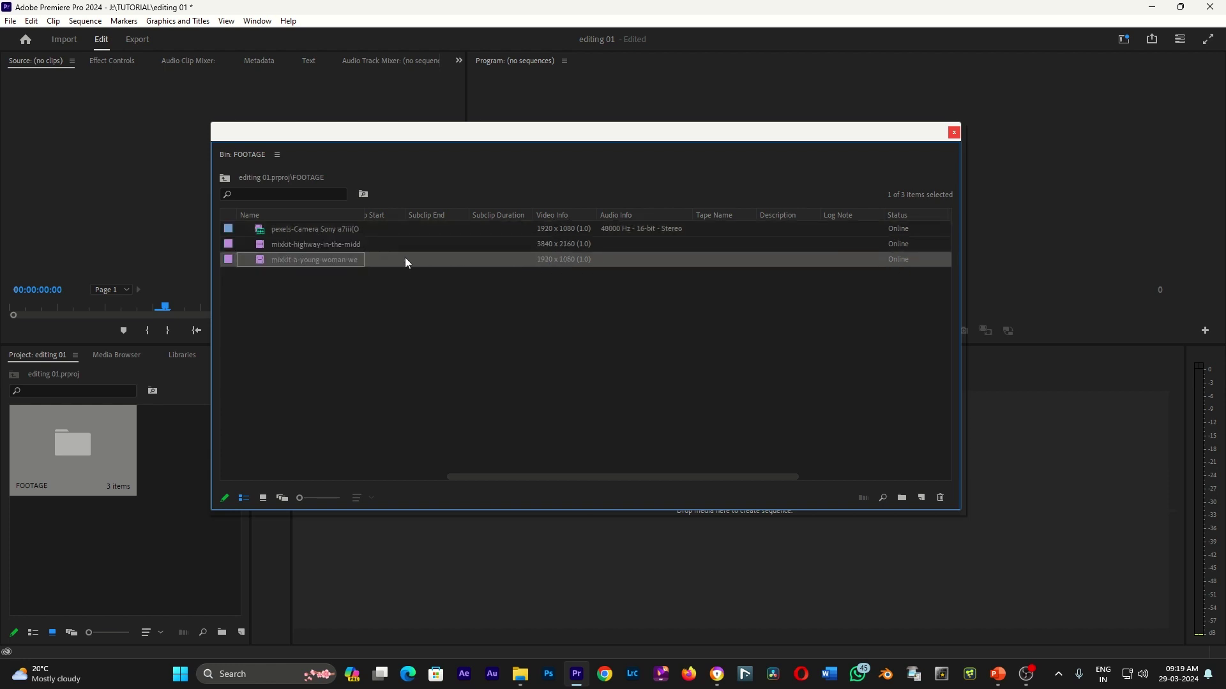
pyautogui.click(620, 230)
pyautogui.click(621, 244)
pyautogui.click(625, 255)
pyautogui.click(615, 246)
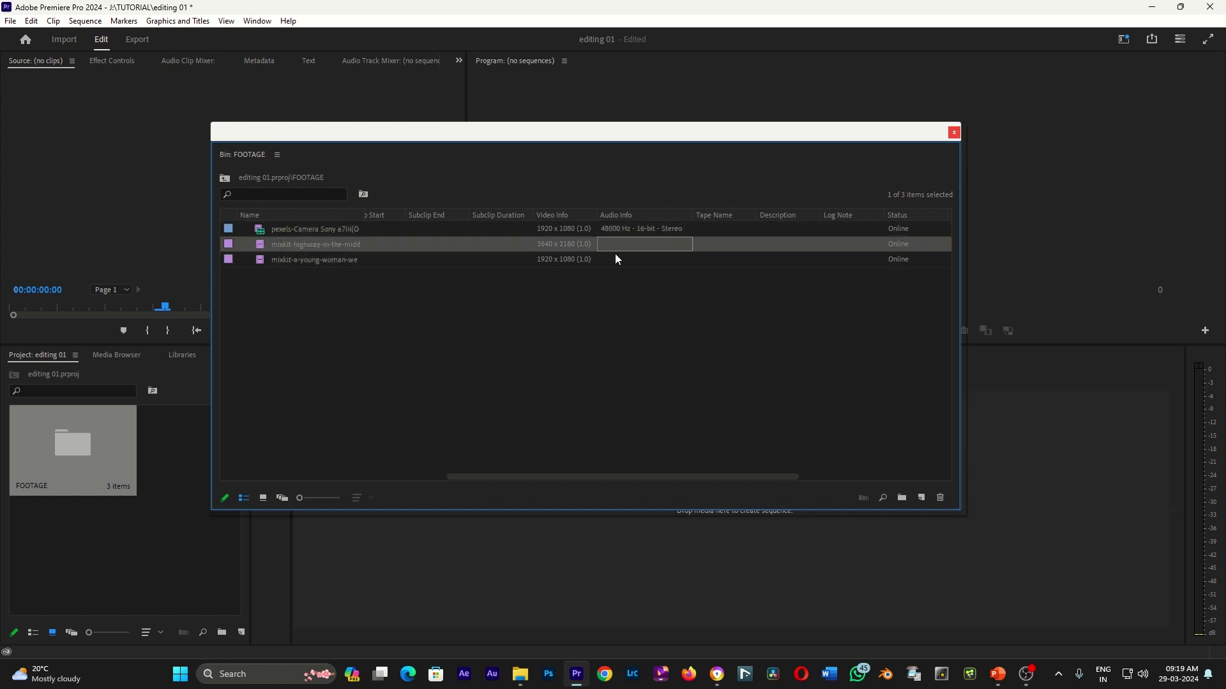
pyautogui.click(615, 256)
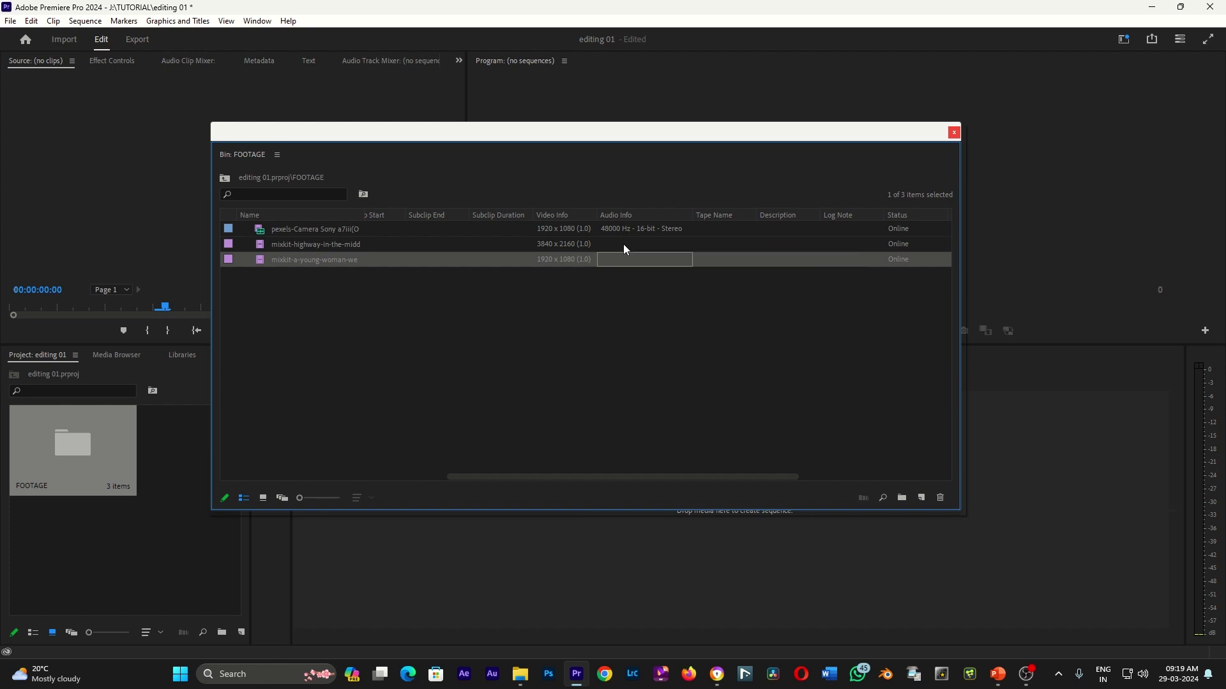
pyautogui.click(622, 241)
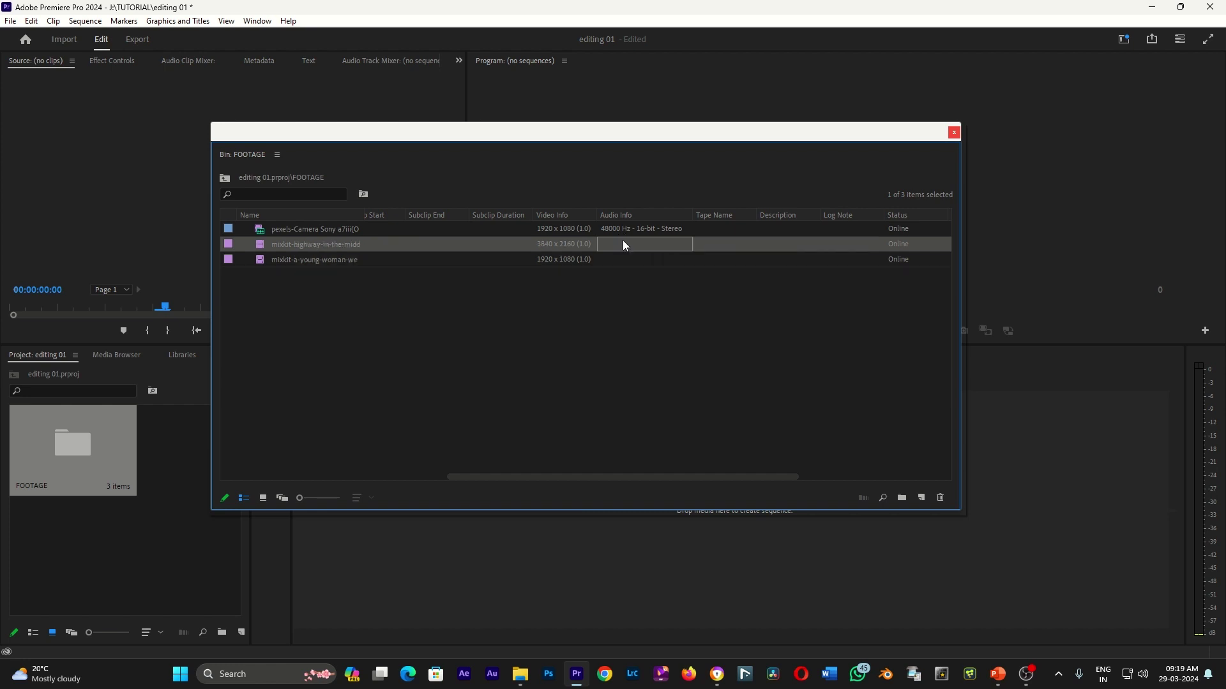
pyautogui.click(627, 262)
pyautogui.click(618, 244)
pyautogui.click(619, 260)
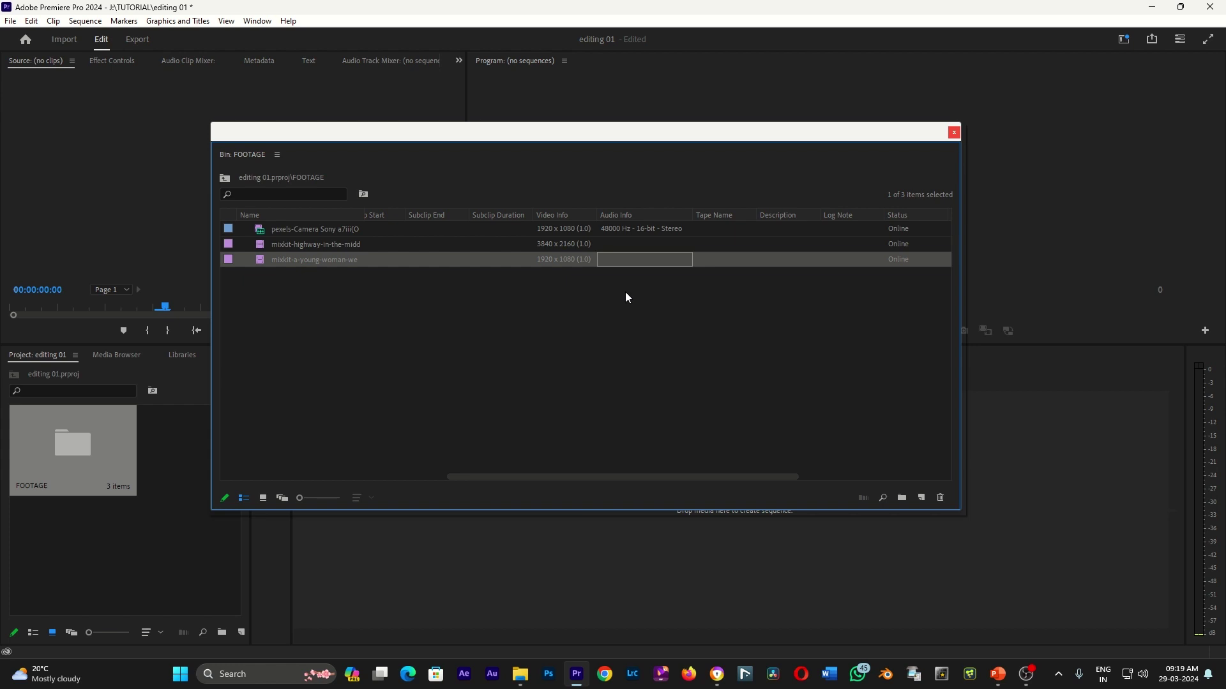
pyautogui.click(614, 246)
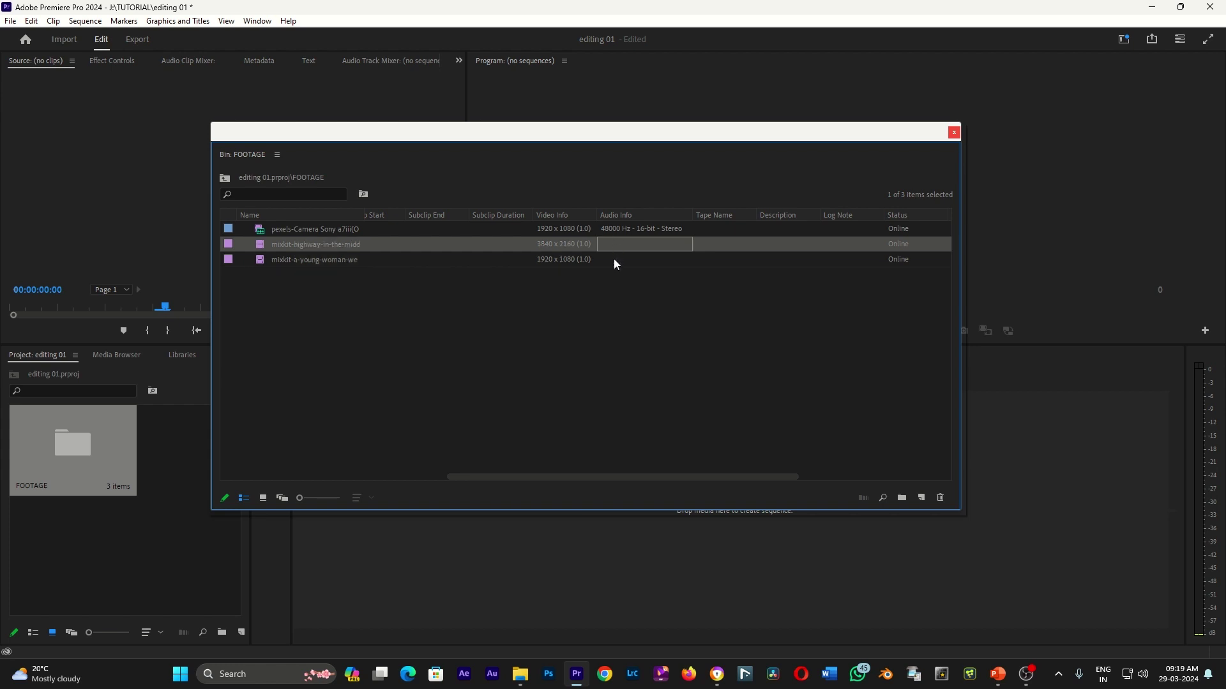
pyautogui.click(629, 298)
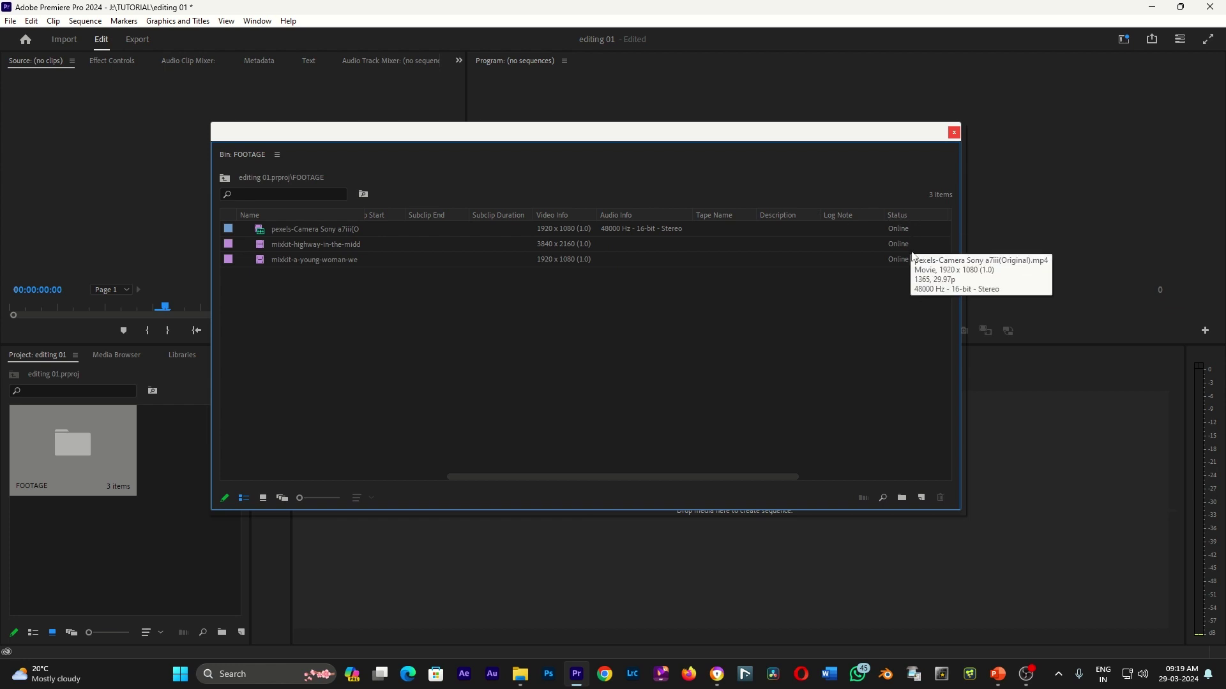
pyautogui.click(291, 245)
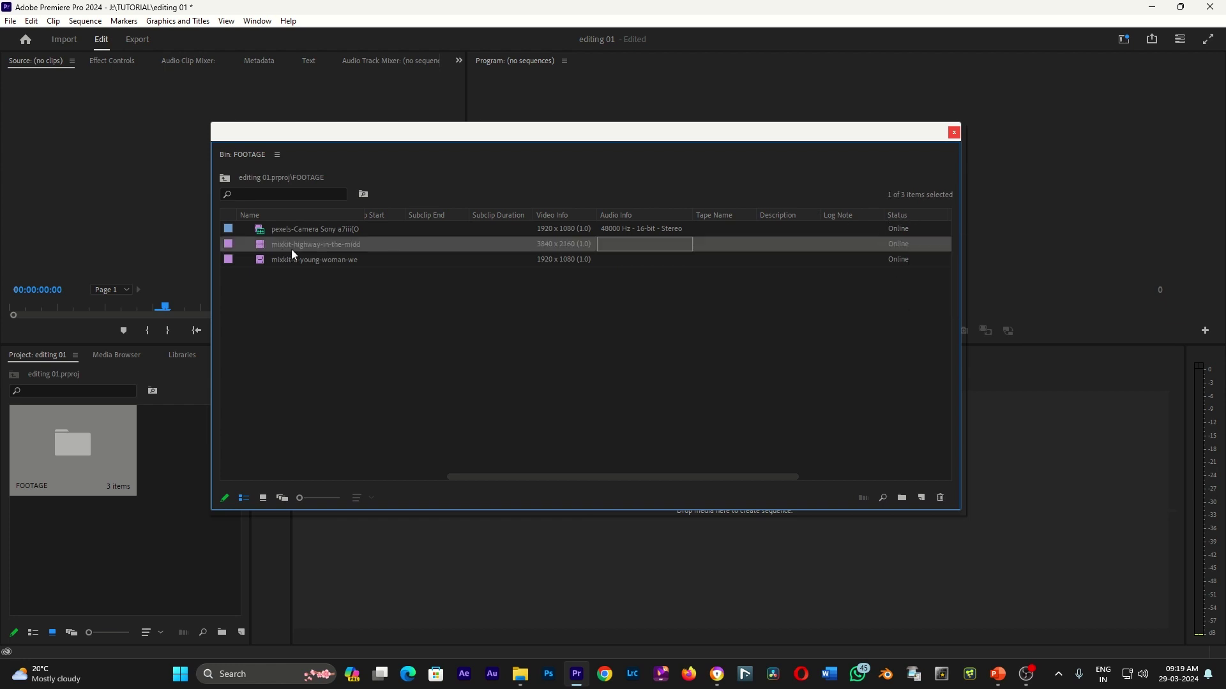
pyautogui.click(641, 261)
pyautogui.click(258, 245)
pyautogui.rightClick(259, 247)
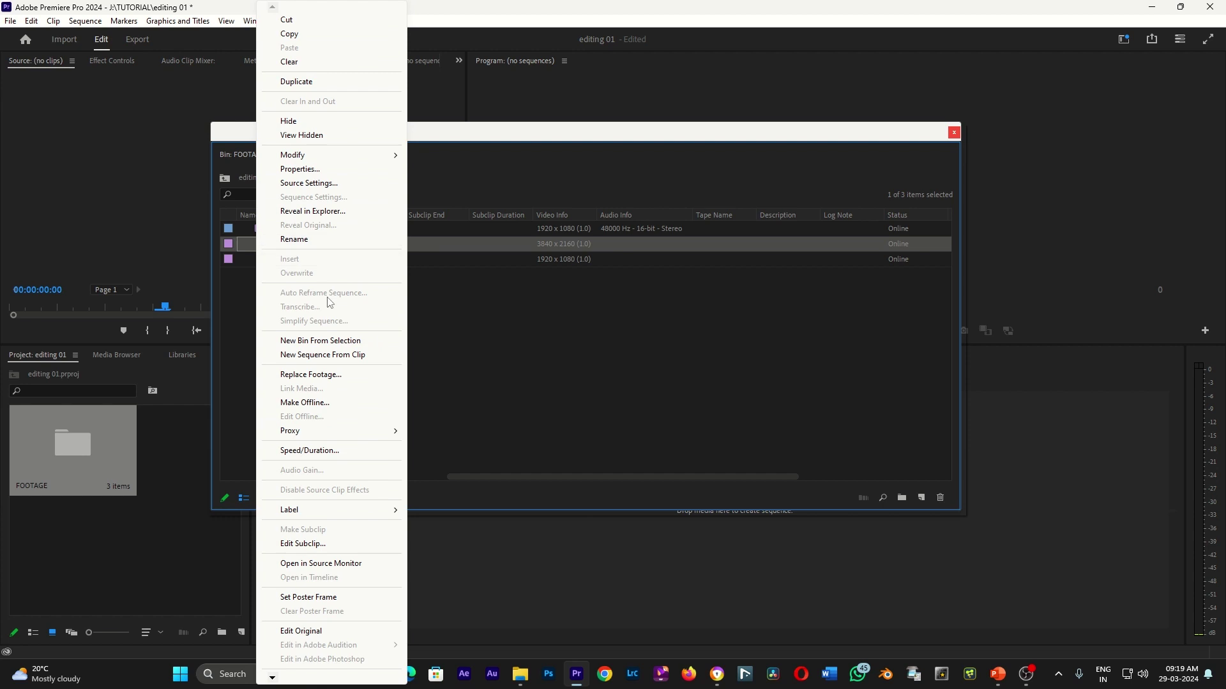
pyautogui.click(271, 477)
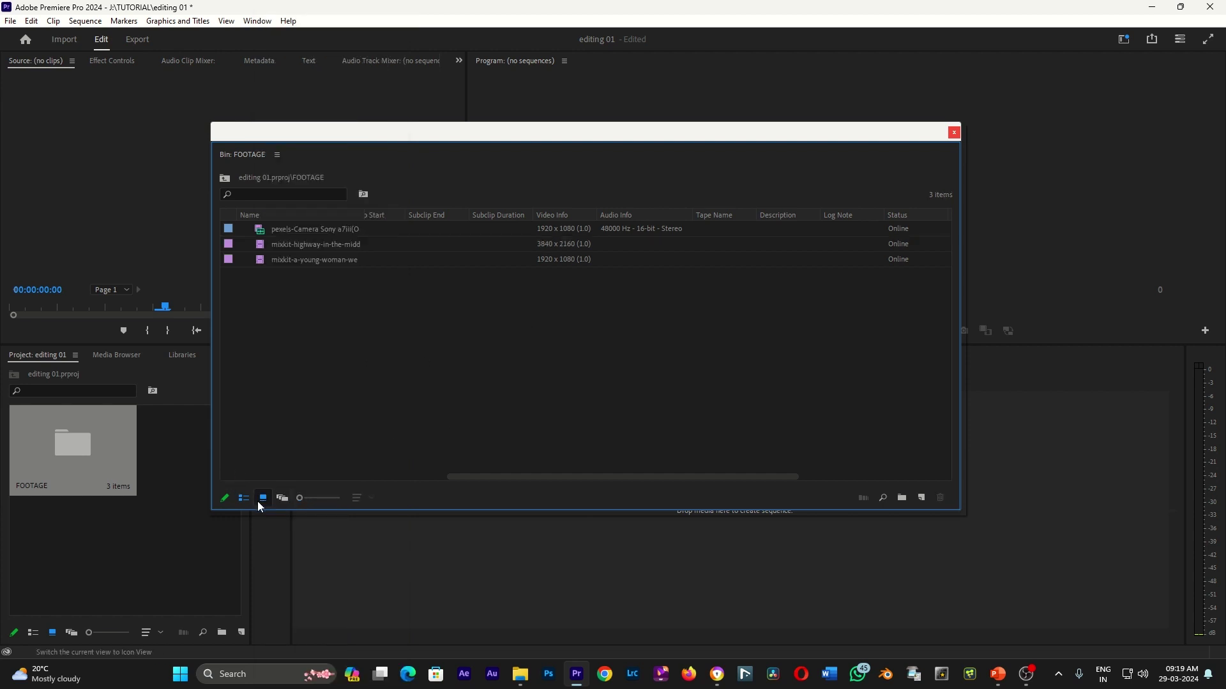
pyautogui.click(261, 499)
# - Make the pexels camera clip offline
pyautogui.rightClick(286, 245)
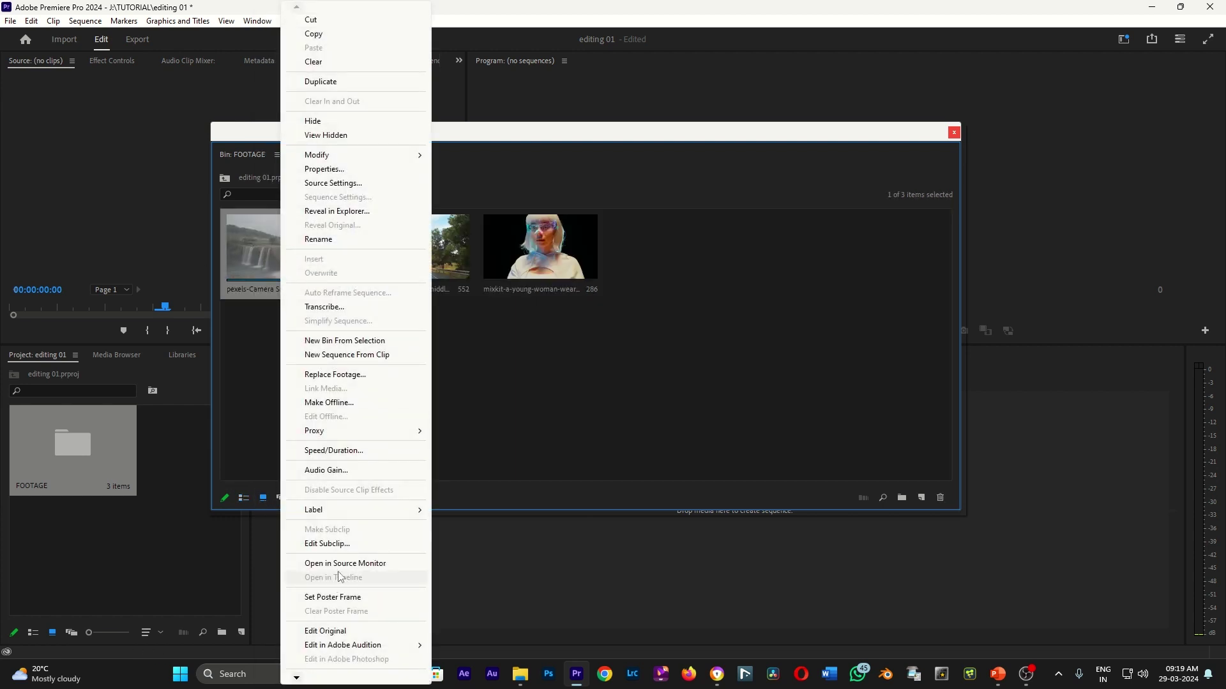
pyautogui.click(344, 403)
pyautogui.click(688, 318)
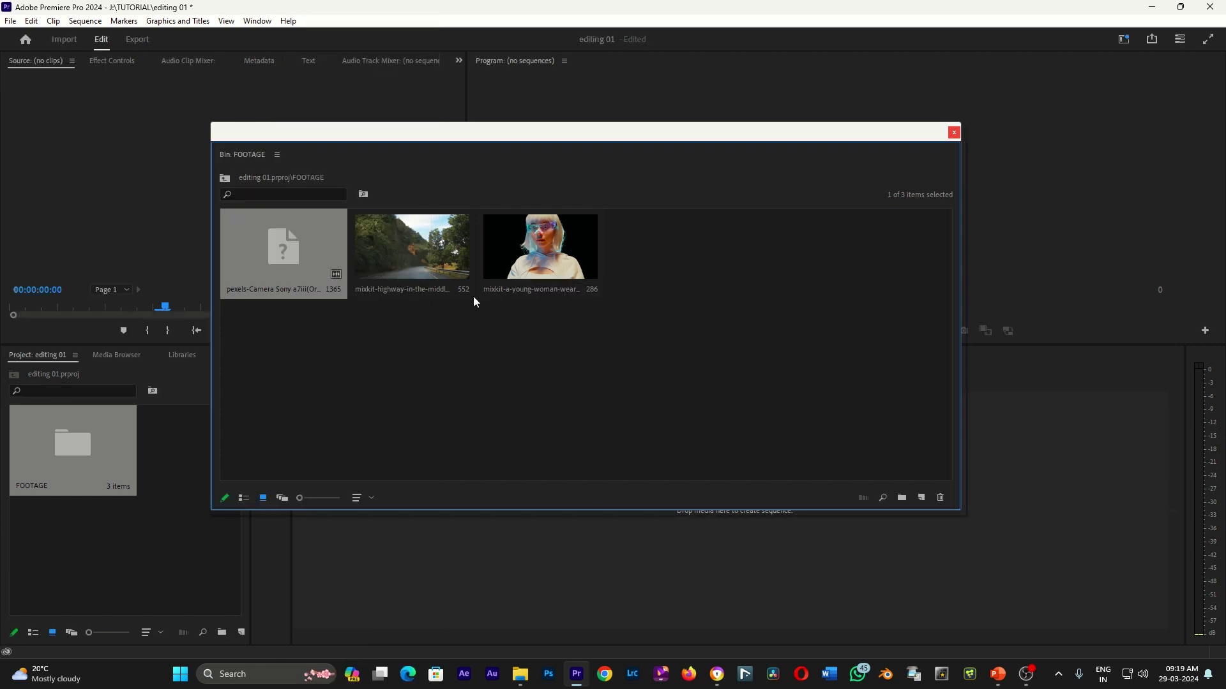
# - Show the bin as a list and compare each clip's Status, confirming only pexels is offline
pyautogui.click(244, 499)
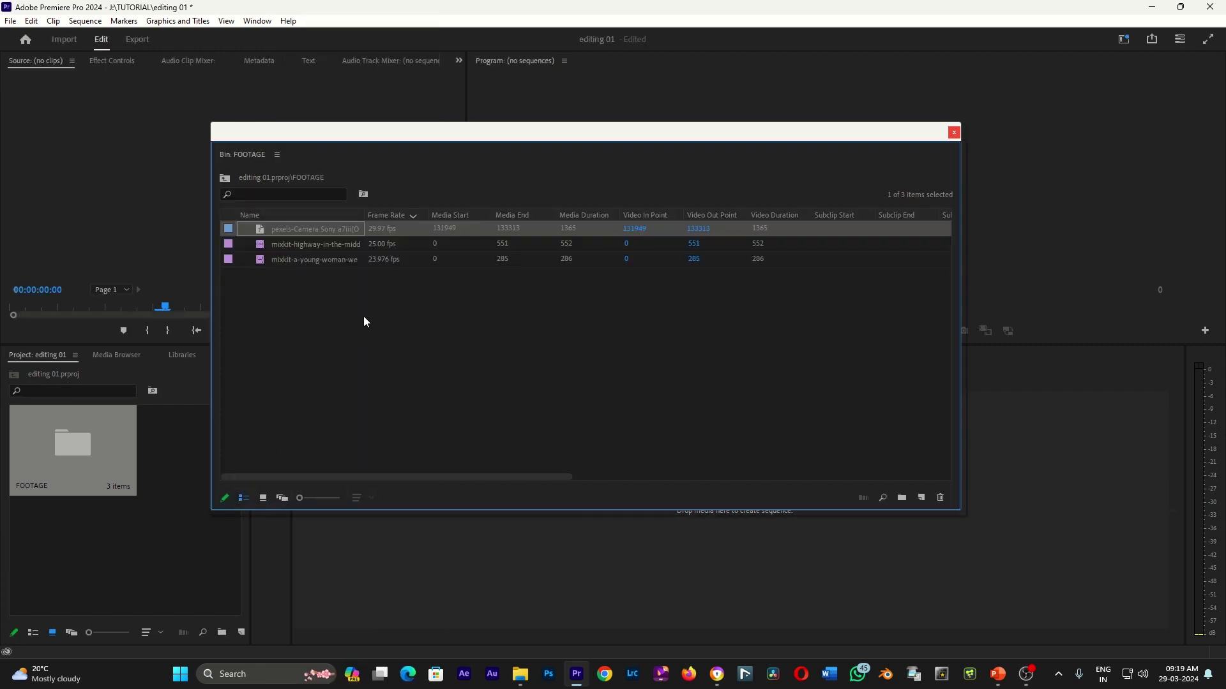
pyautogui.moveTo(390, 478); pyautogui.dragTo(787, 440)
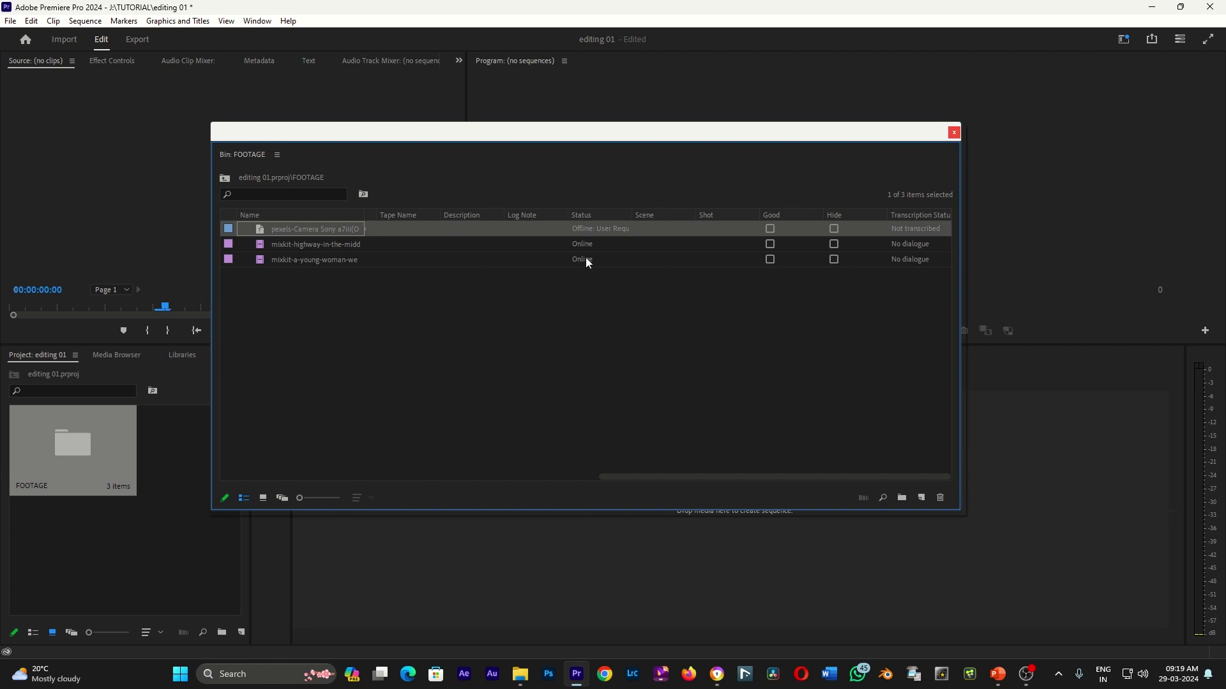
pyautogui.click(580, 246)
pyautogui.click(586, 258)
pyautogui.click(581, 244)
pyautogui.click(582, 231)
pyautogui.click(586, 248)
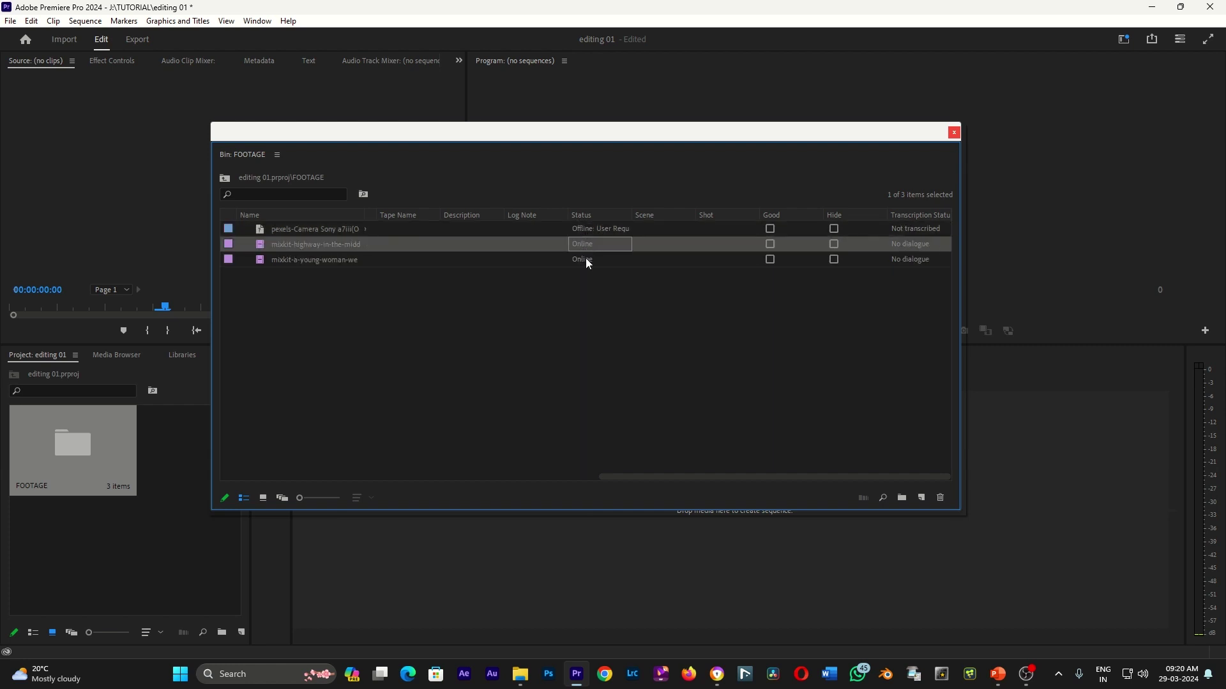
pyautogui.click(584, 258)
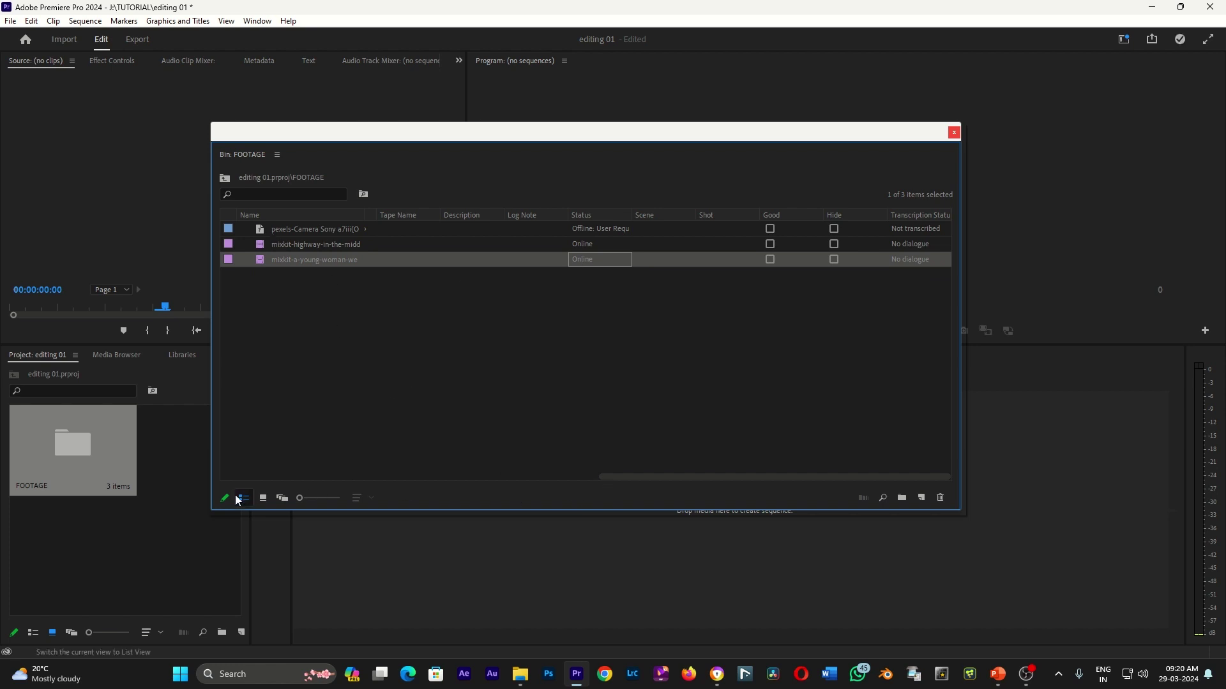
# - Show the bin as thumbnails, move its window up-right, and bring up the offline pexels clip's options
pyautogui.click(263, 498)
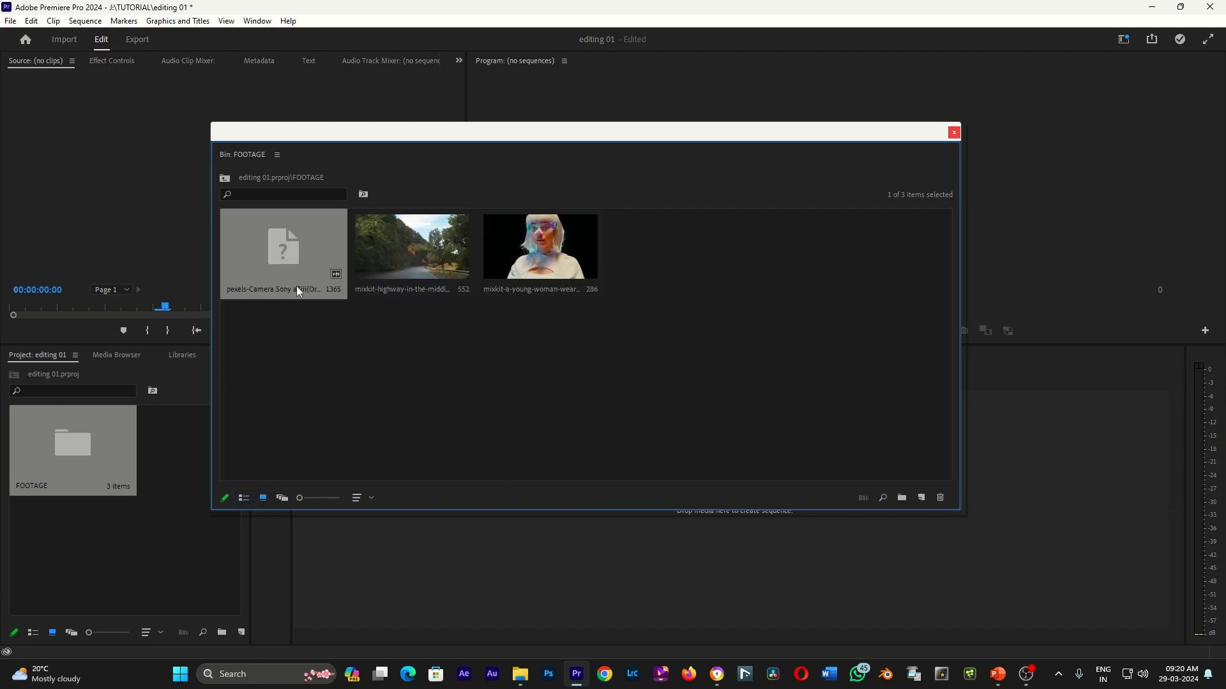
pyautogui.moveTo(409, 131); pyautogui.dragTo(552, 90)
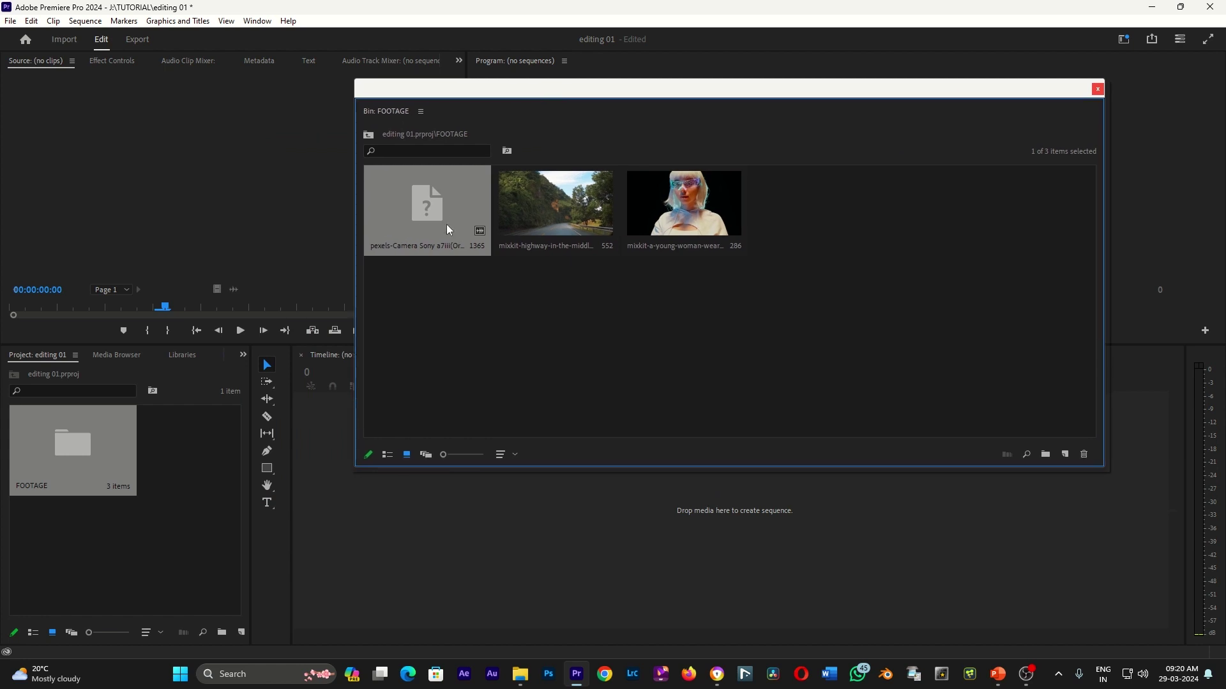
pyautogui.rightClick(431, 209)
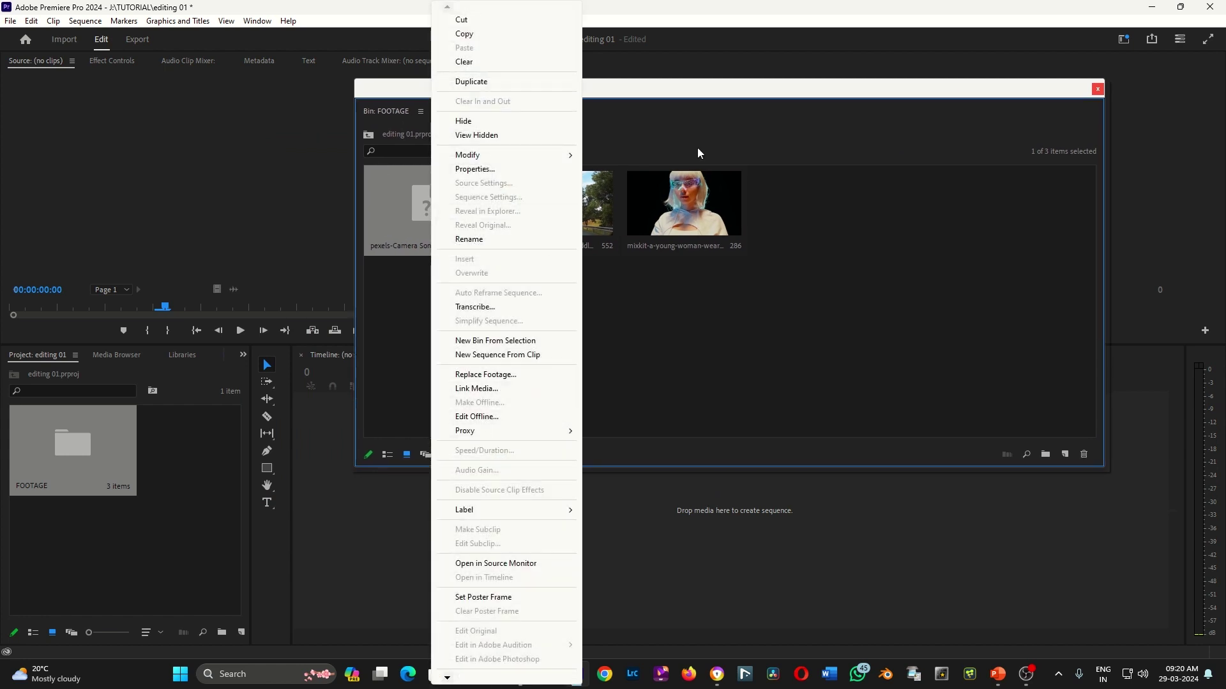
pyautogui.click(697, 151)
pyautogui.rightClick(440, 209)
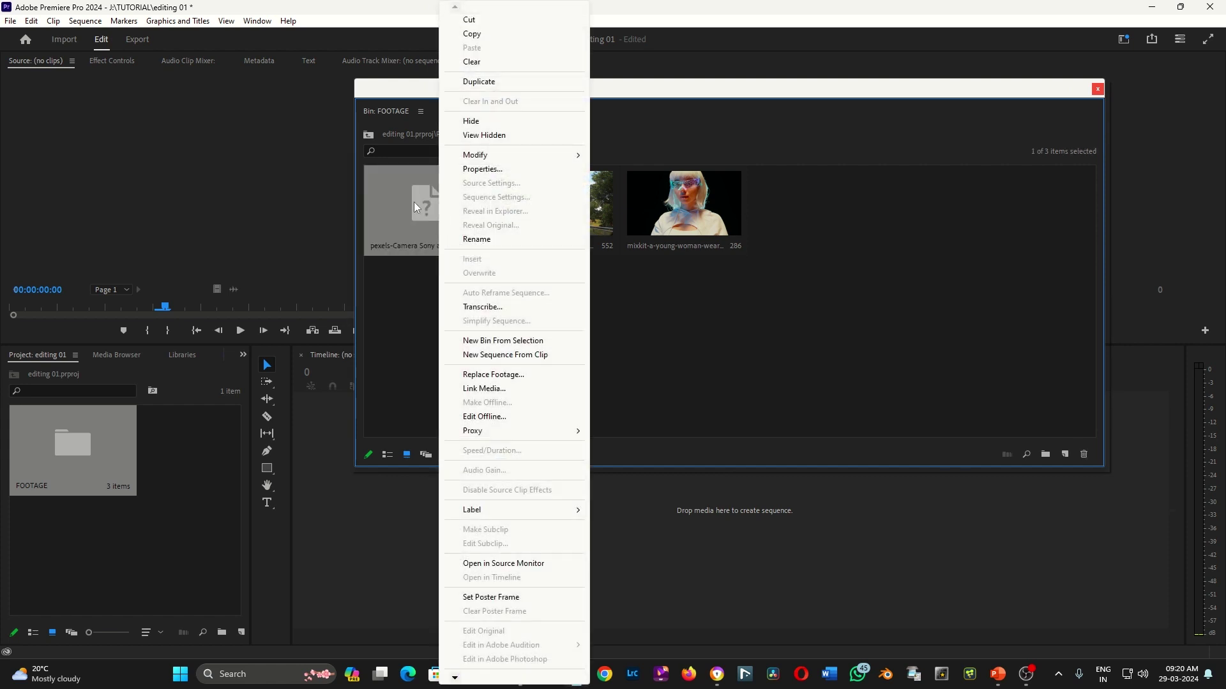
pyautogui.click(414, 201)
pyautogui.click(734, 218)
pyautogui.click(425, 208)
pyautogui.rightClick(425, 208)
pyautogui.click(411, 199)
pyautogui.rightClick(411, 199)
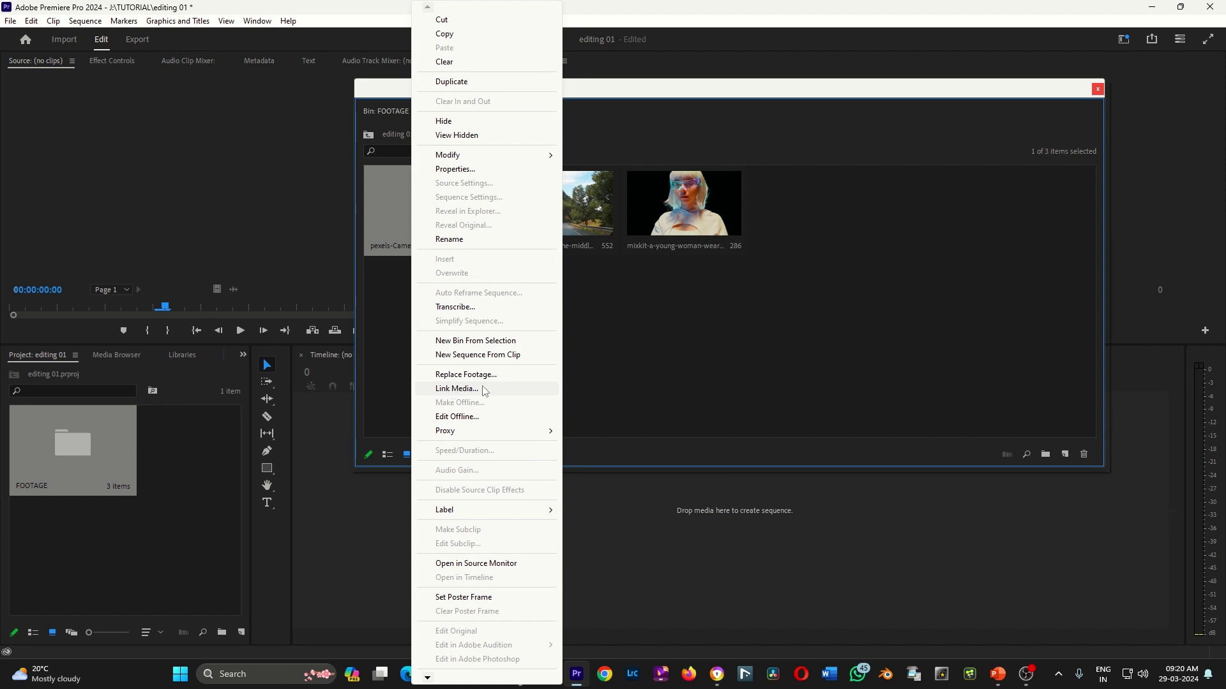
# - Relink the pexels clip with Link Media by locating its original media file
pyautogui.click(483, 391)
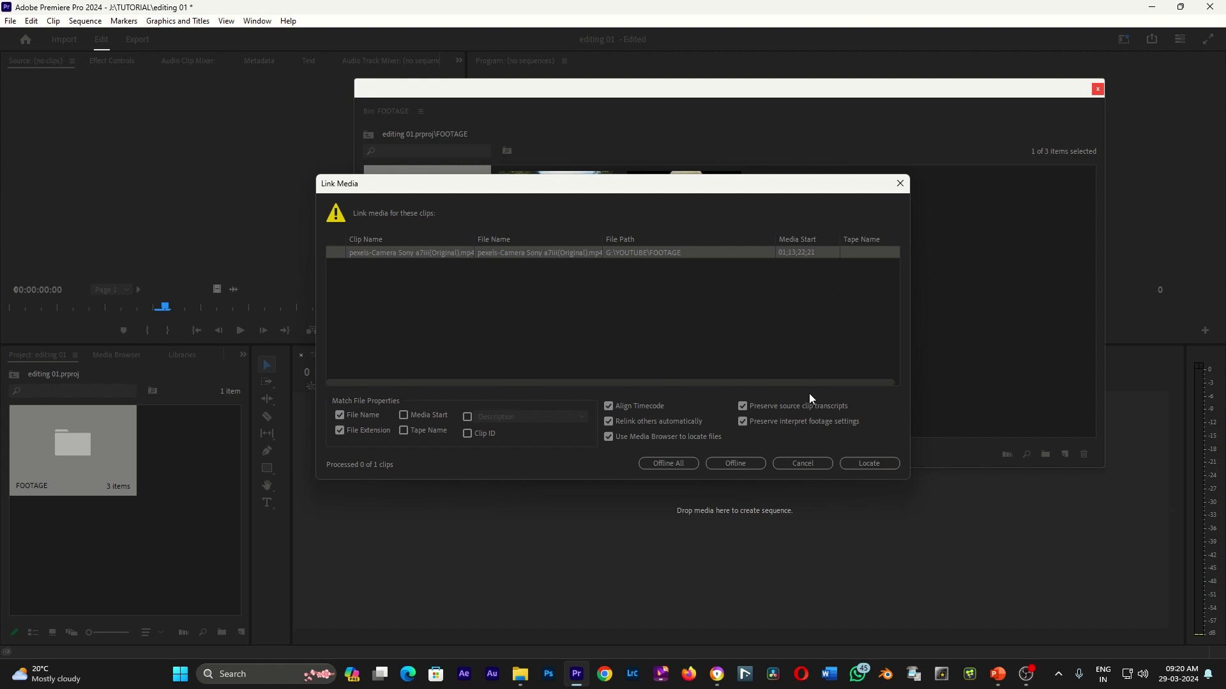
pyautogui.click(868, 464)
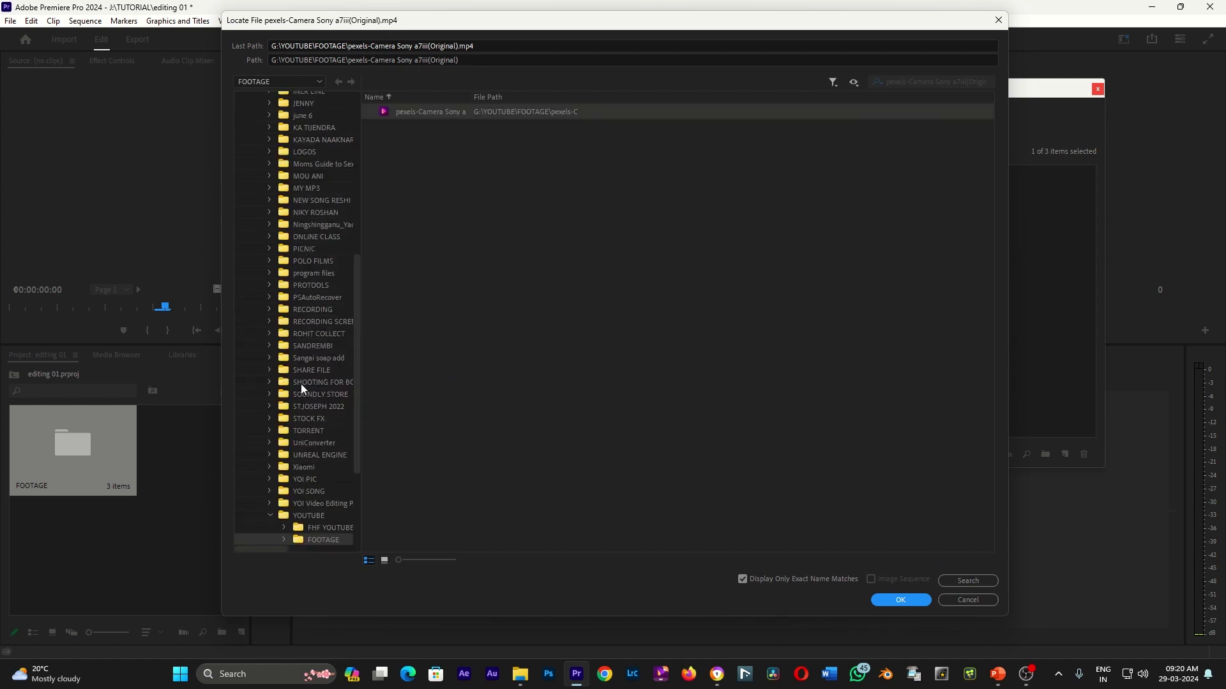
pyautogui.scroll(-1, 328, 263)
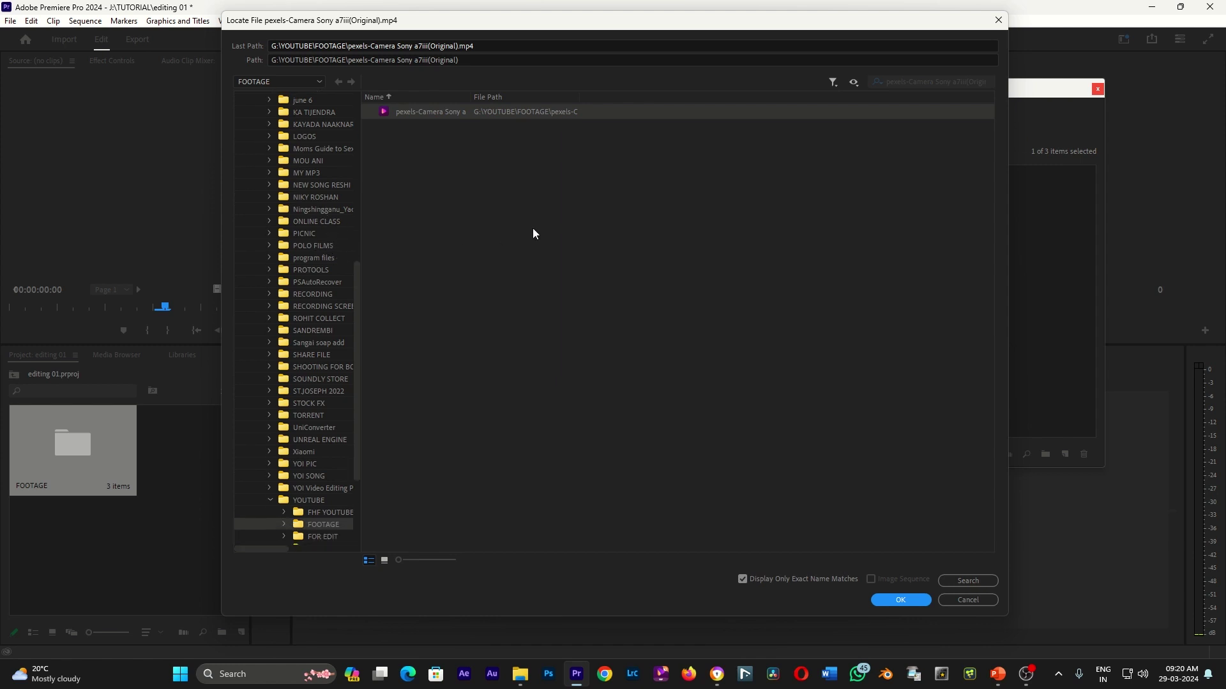
pyautogui.click(900, 598)
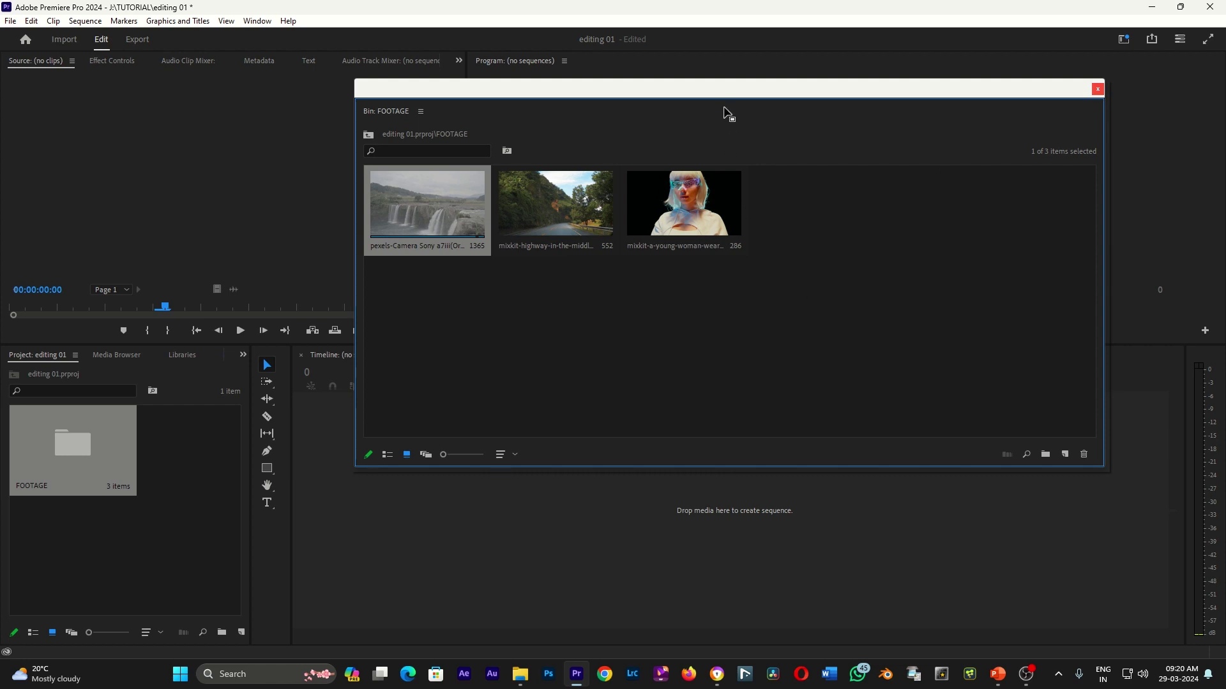
pyautogui.moveTo(712, 91); pyautogui.dragTo(571, 170)
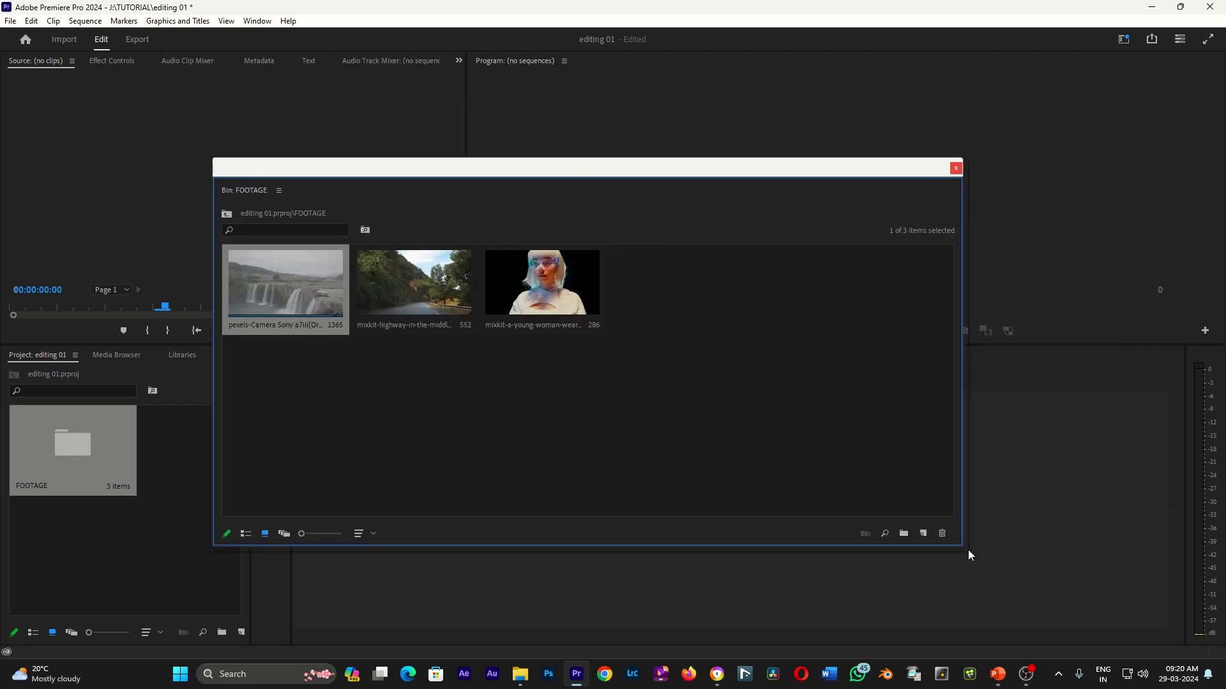
pyautogui.moveTo(968, 554); pyautogui.dragTo(916, 558)
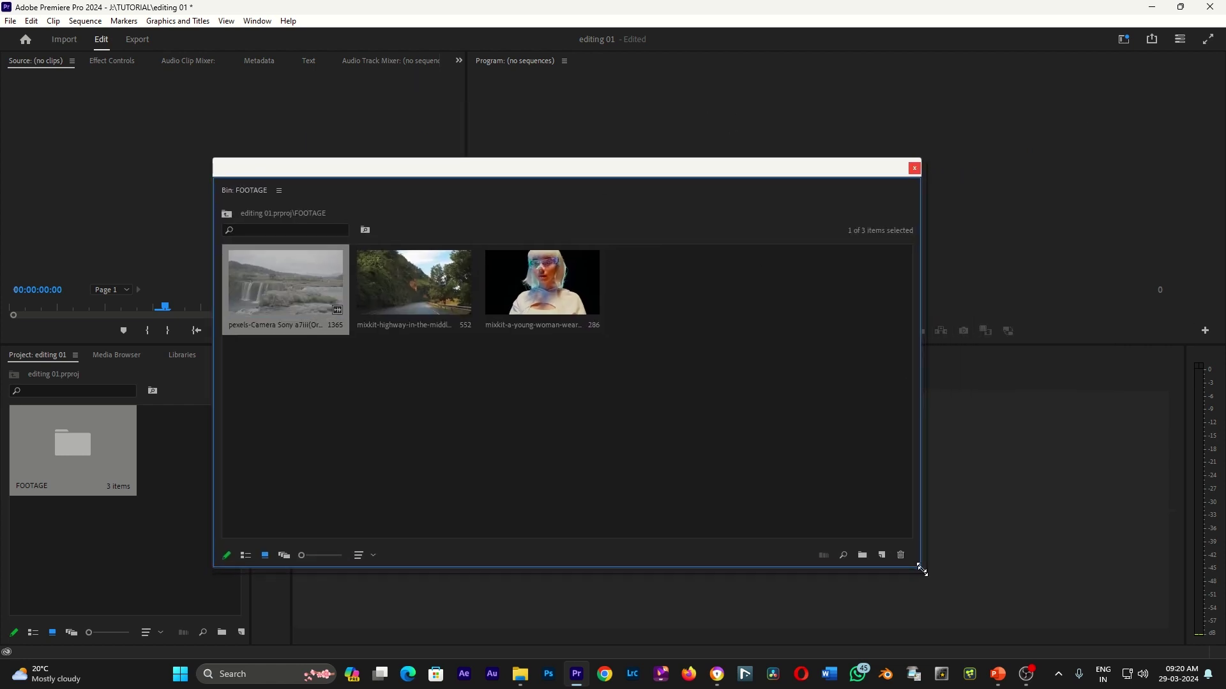
pyautogui.click(318, 393)
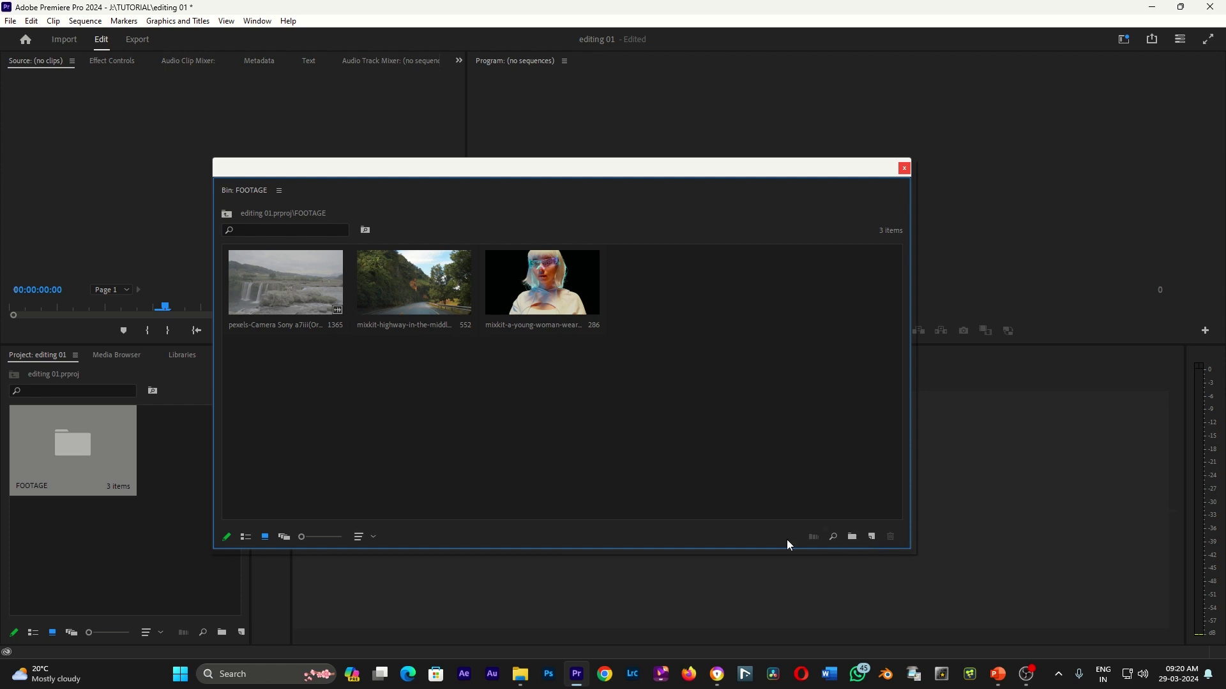
pyautogui.click(847, 537)
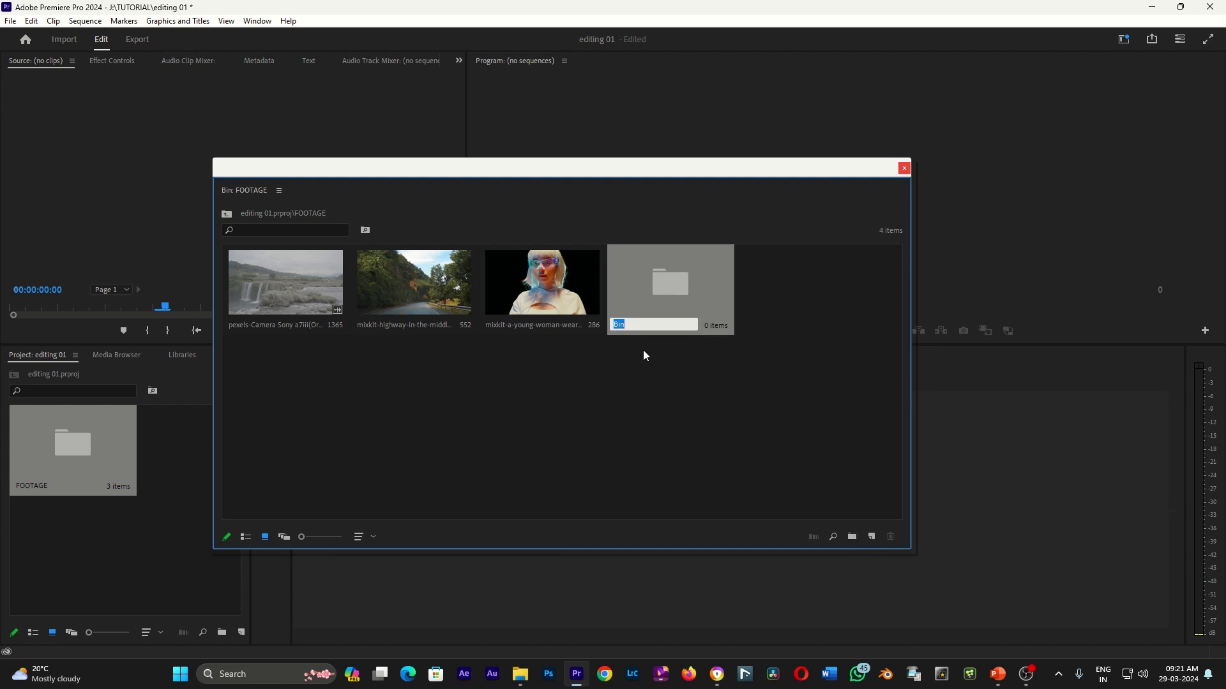
pyautogui.write('25FPS')
pyautogui.click(686, 402)
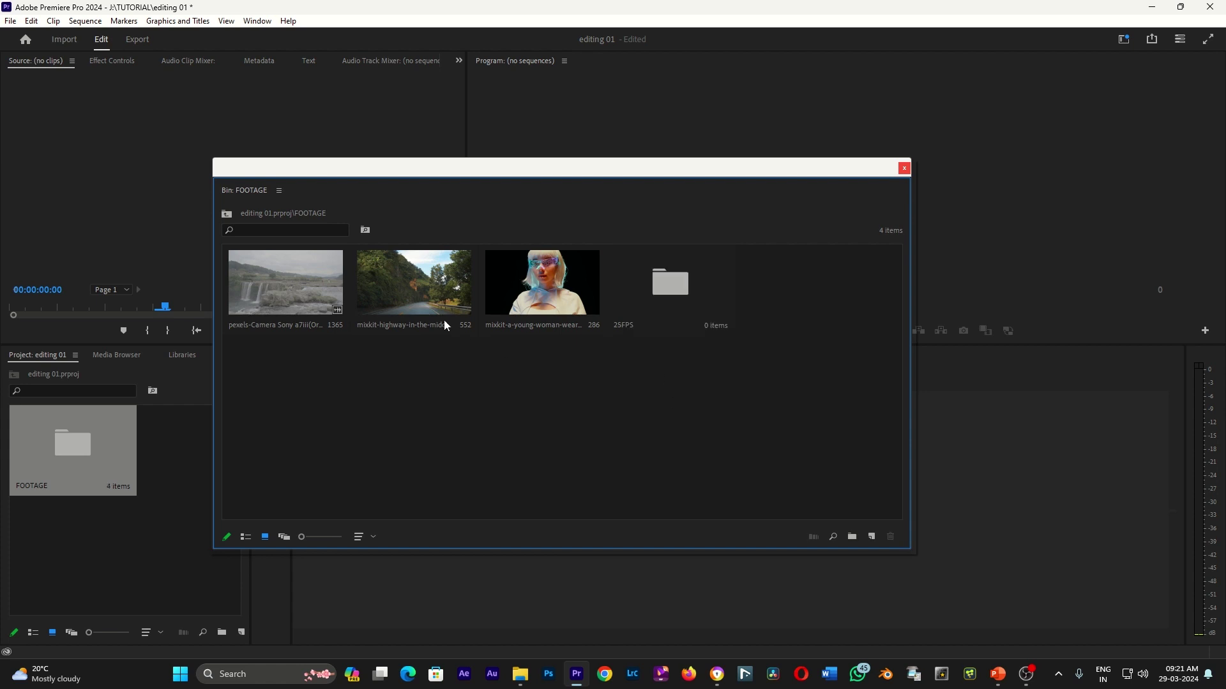
pyautogui.click(666, 293)
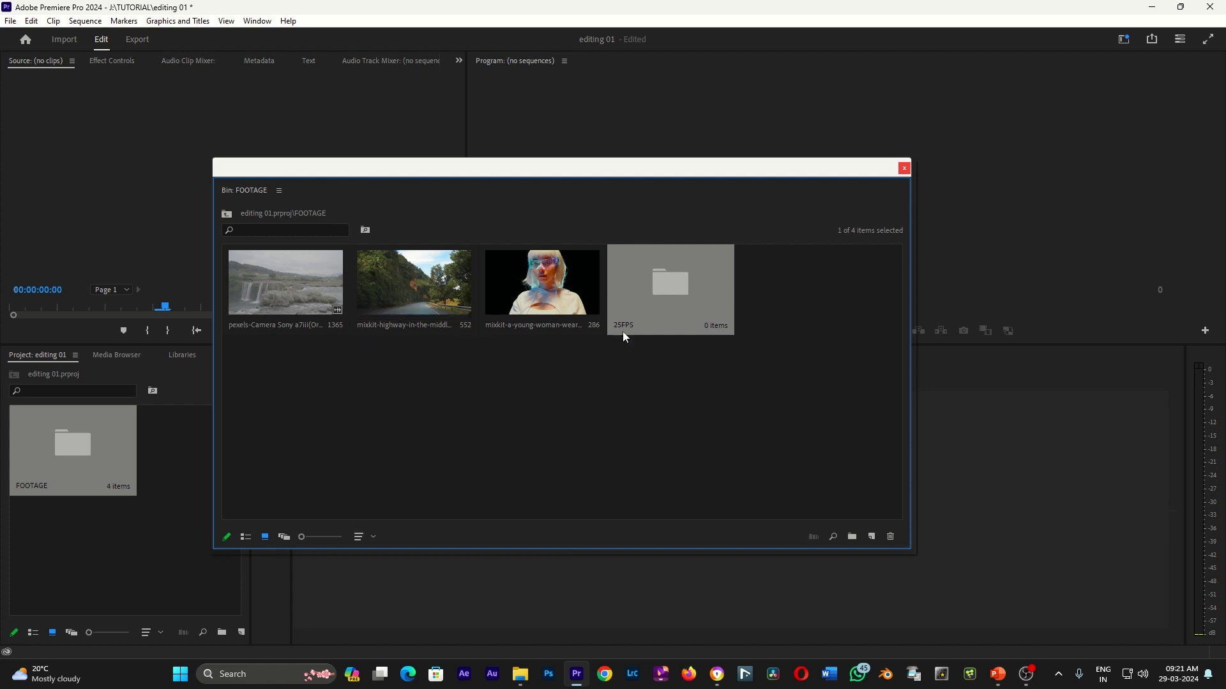
pyautogui.click(869, 537)
pyautogui.click(874, 541)
pyautogui.click(874, 541)
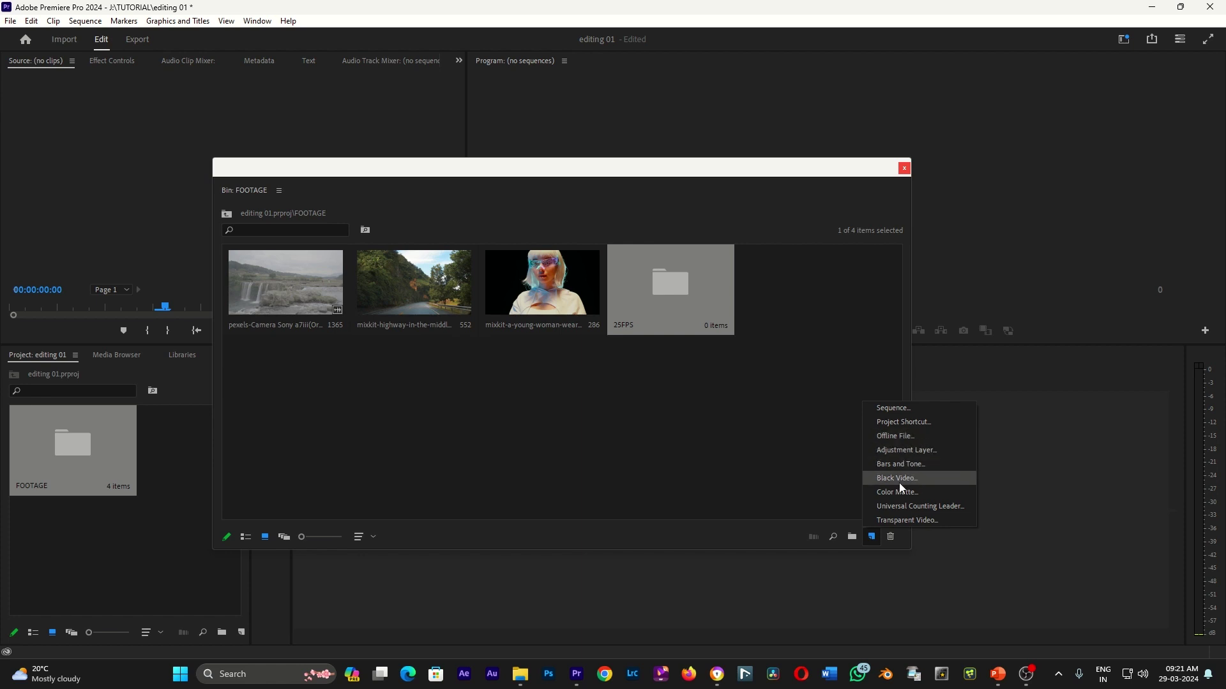
pyautogui.click(875, 541)
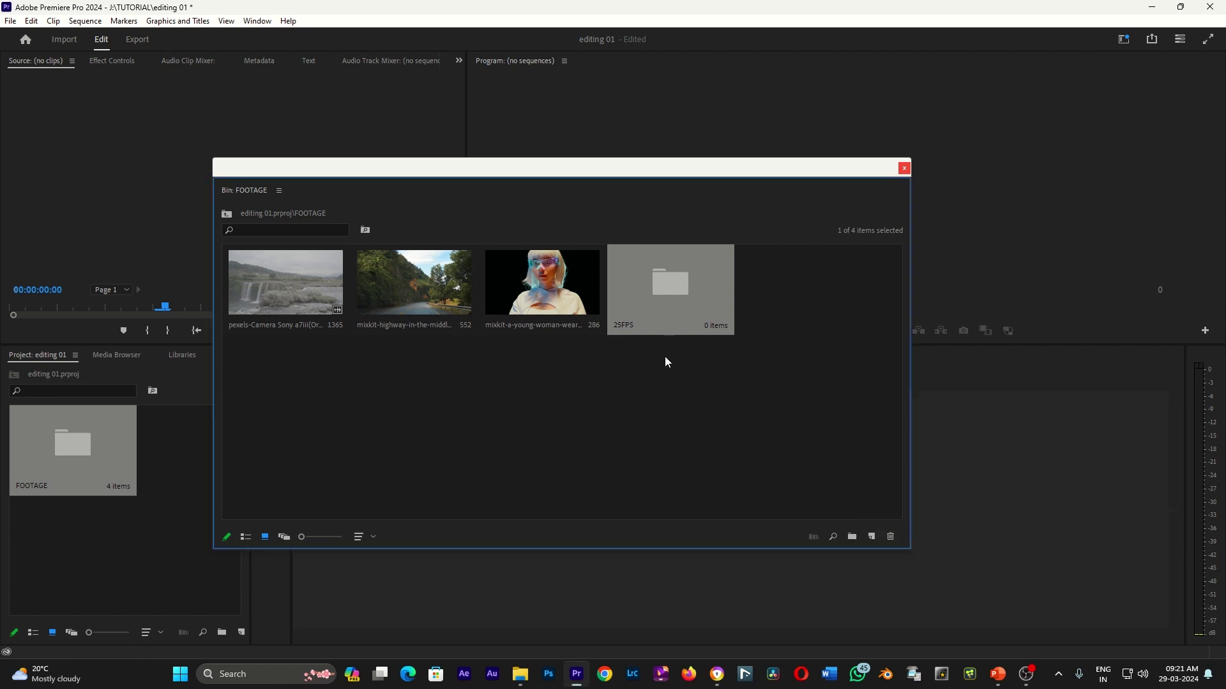
pyautogui.click(891, 539)
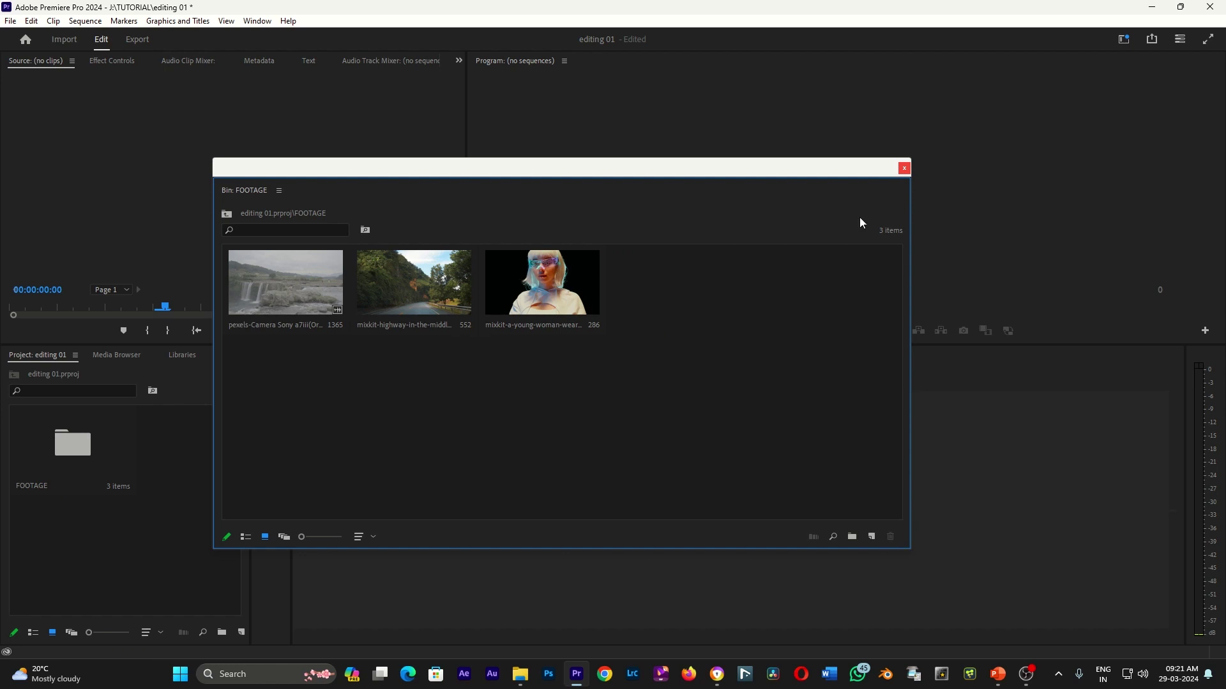
pyautogui.click(904, 173)
# - Close the floating FOOTAGE bin window
pyautogui.click(905, 170)
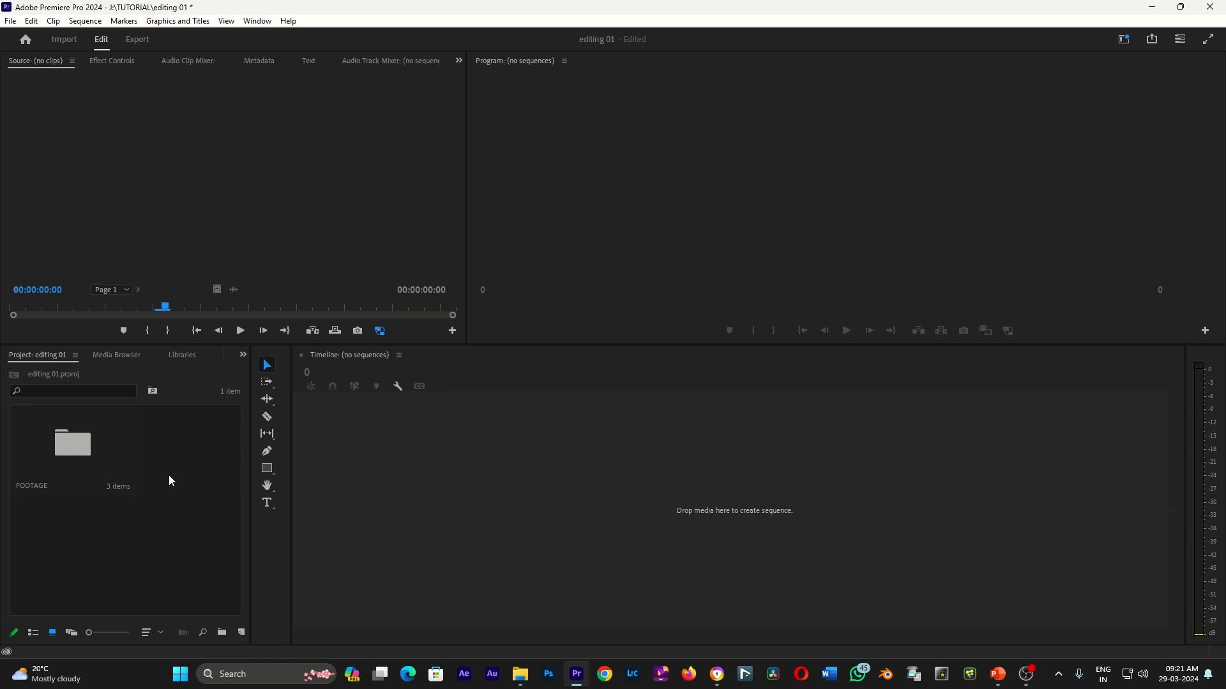
pyautogui.rightClick(112, 547)
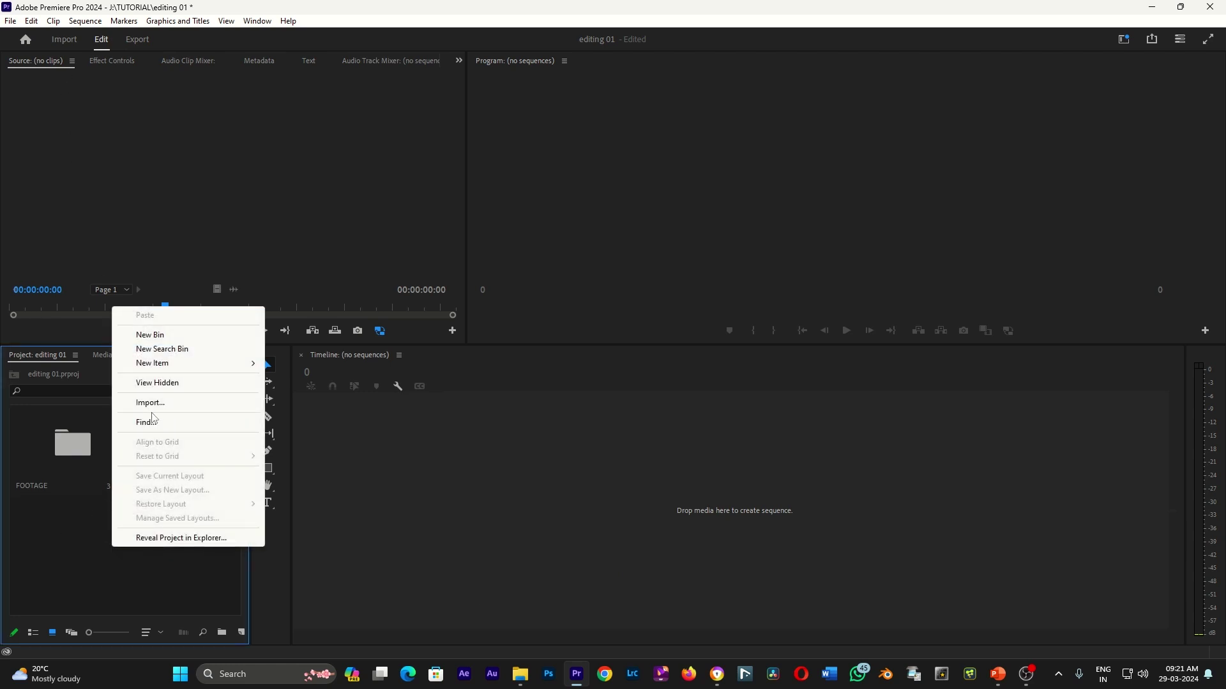
pyautogui.click(72, 561)
pyautogui.rightClick(72, 566)
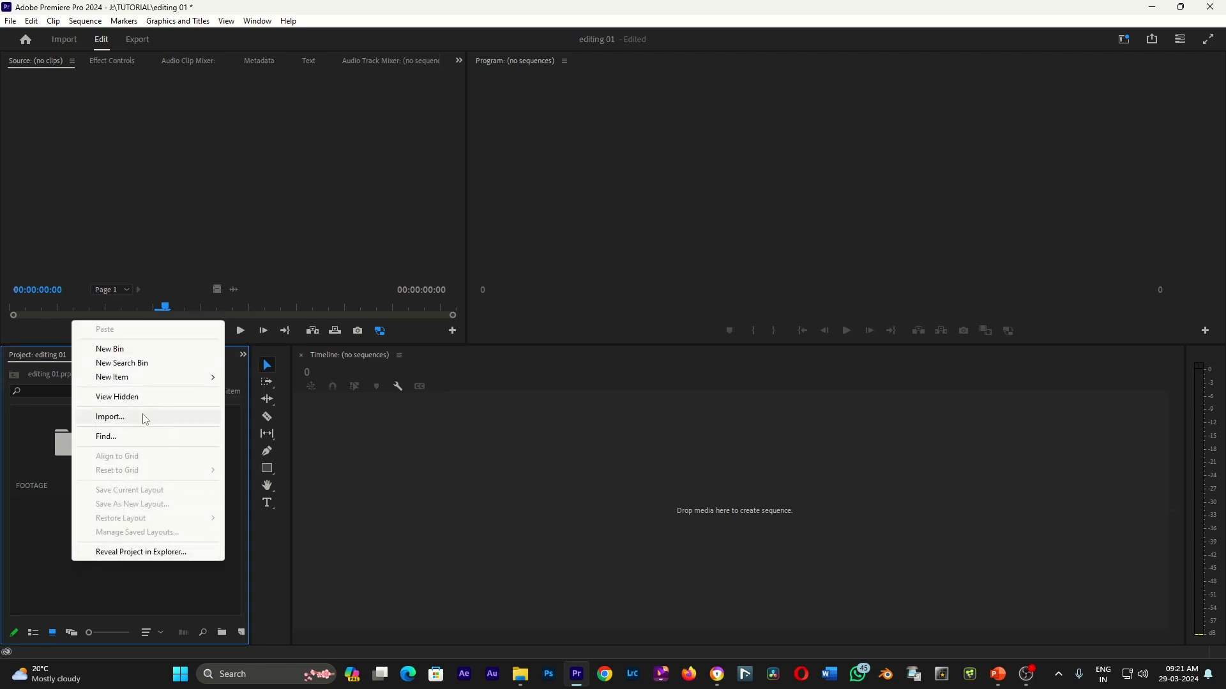
pyautogui.click(83, 596)
# - Open the FOOTAGE bin in its own docked tab beside the project
pyautogui.click(84, 457)
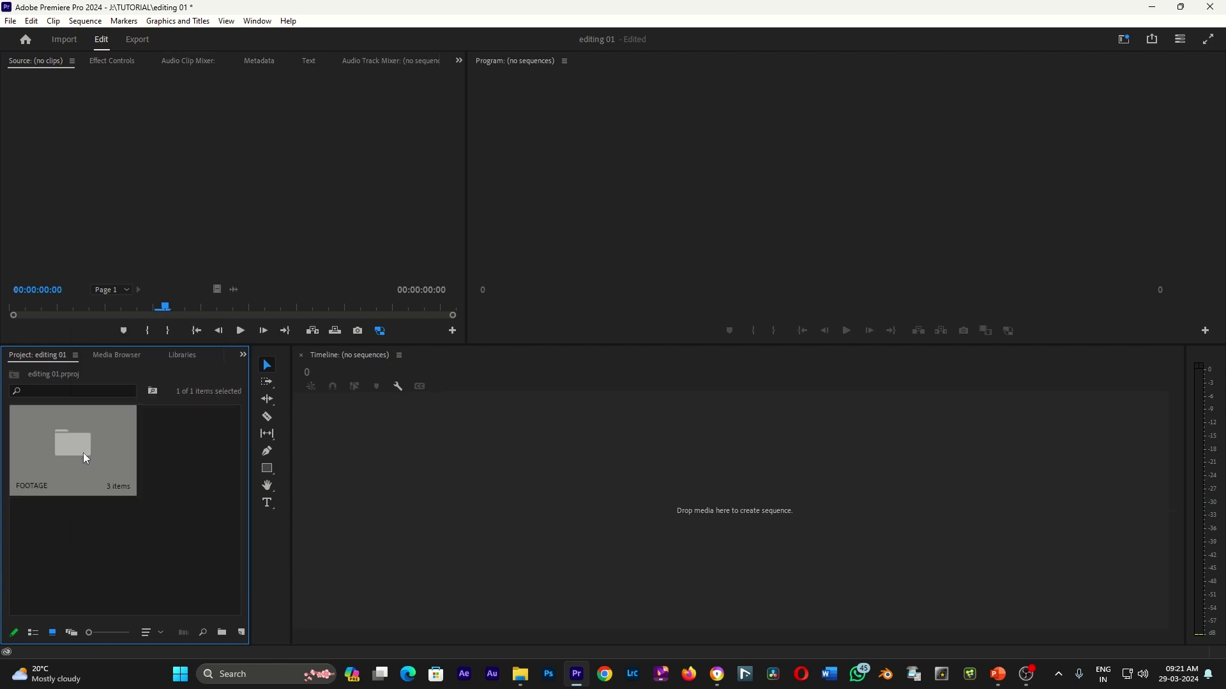
pyautogui.doubleClick(84, 457)
pyautogui.rightClick(170, 545)
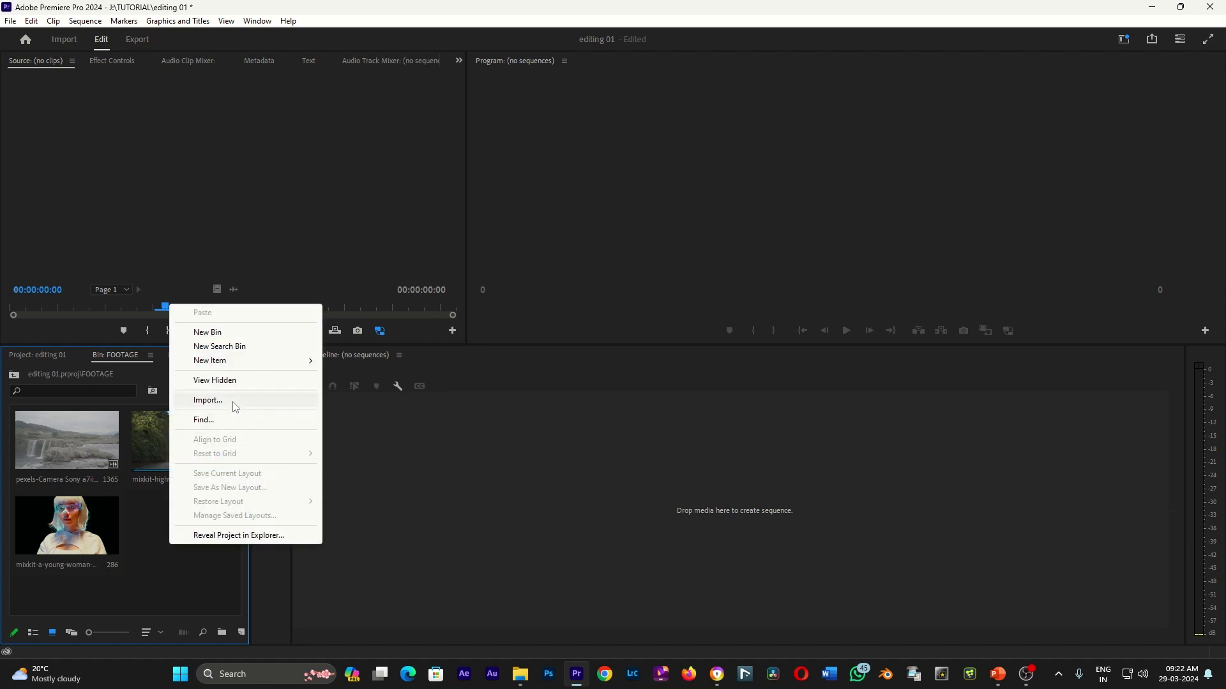
pyautogui.click(182, 582)
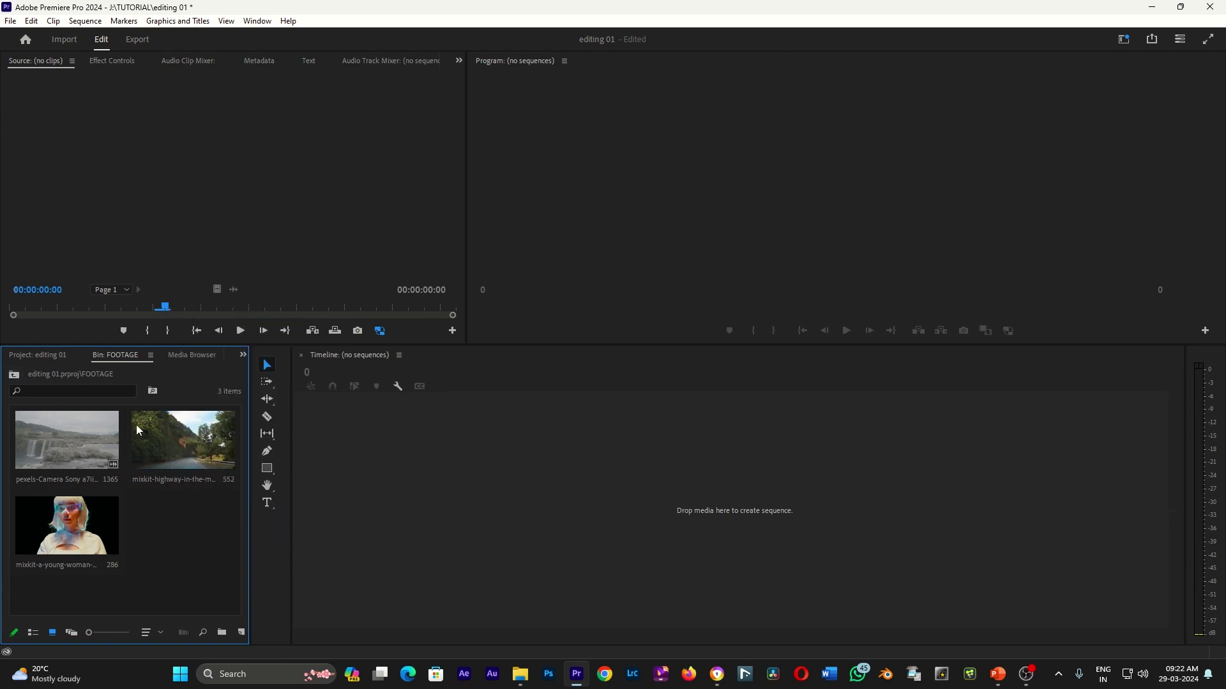
# - Return to the project root and browse the Media Browser to F: (HIRACHANDRA) > Avid MediaFiles
pyautogui.click(14, 376)
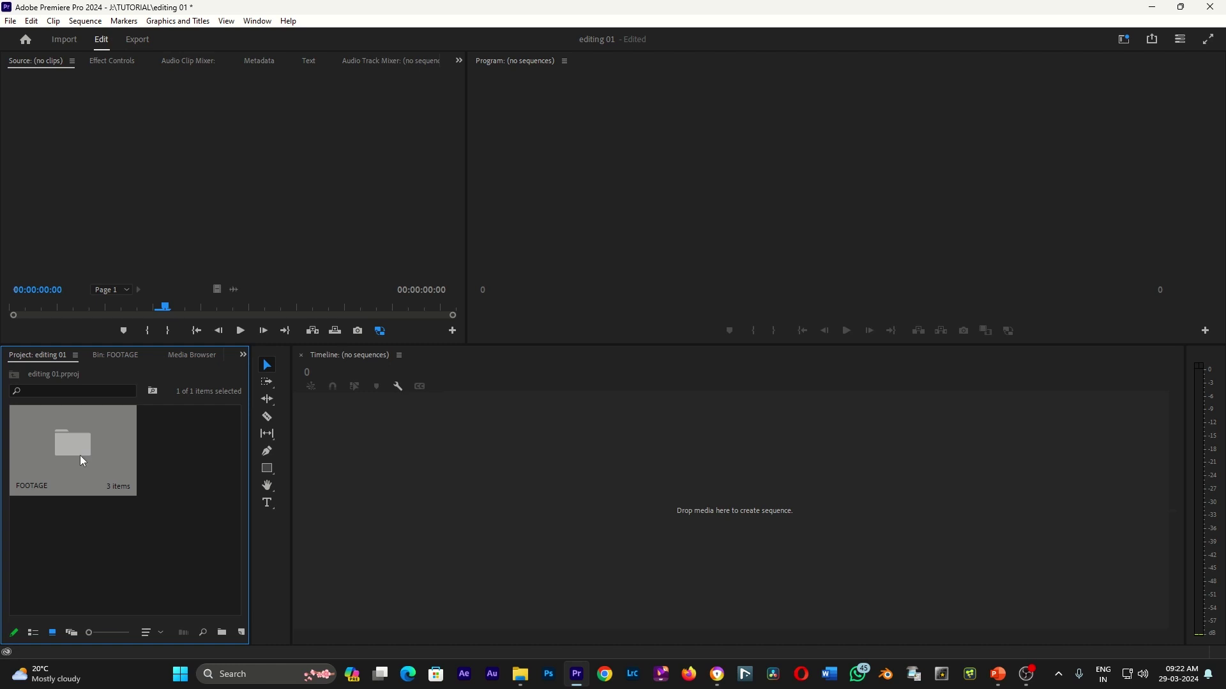
pyautogui.click(101, 357)
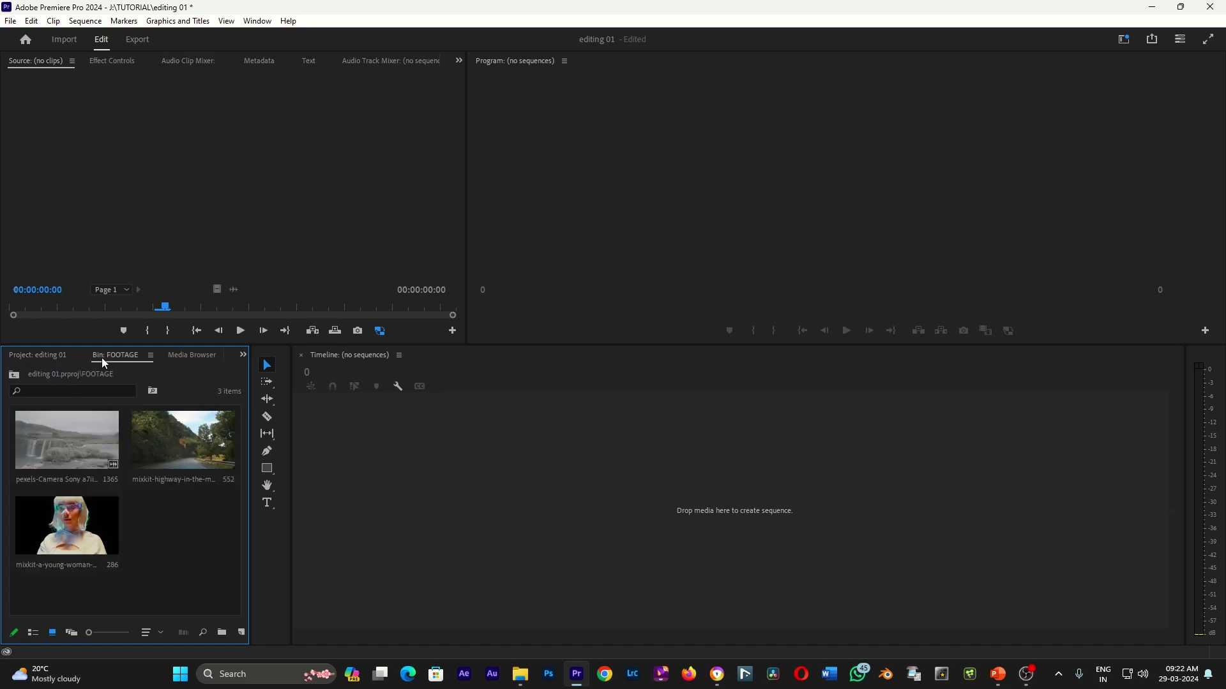
pyautogui.click(196, 361)
pyautogui.click(63, 362)
pyautogui.click(19, 355)
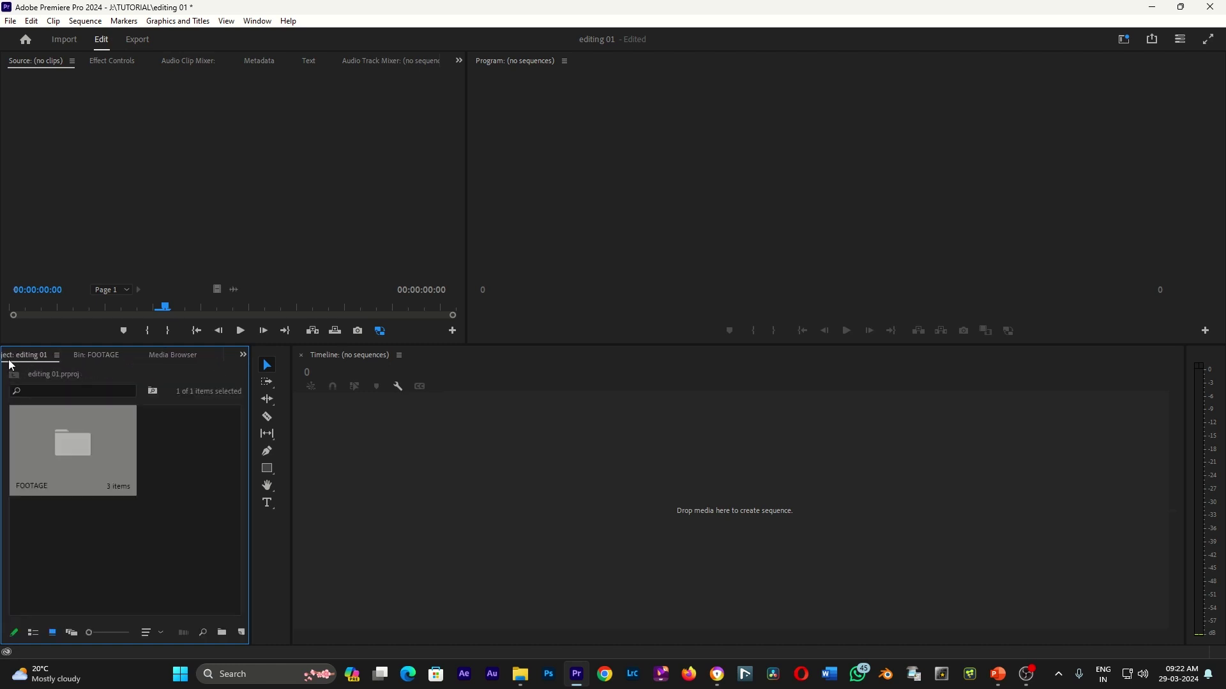
pyautogui.click(106, 355)
pyautogui.click(188, 355)
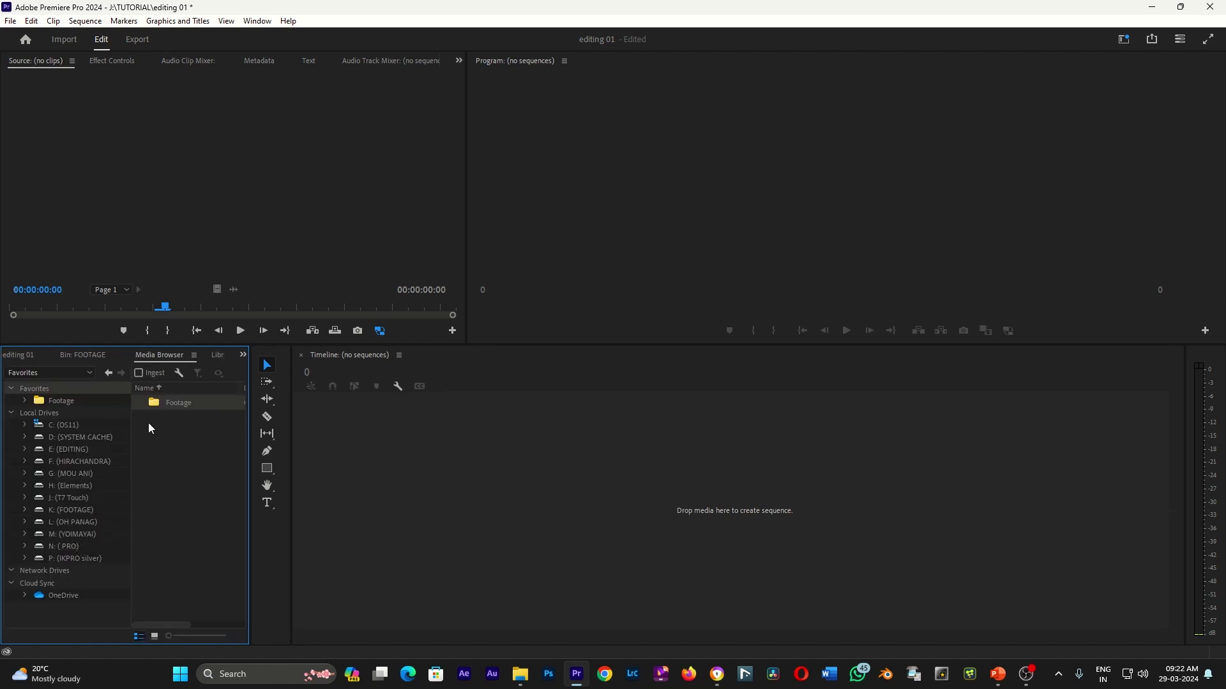
pyautogui.click(26, 461)
pyautogui.click(72, 498)
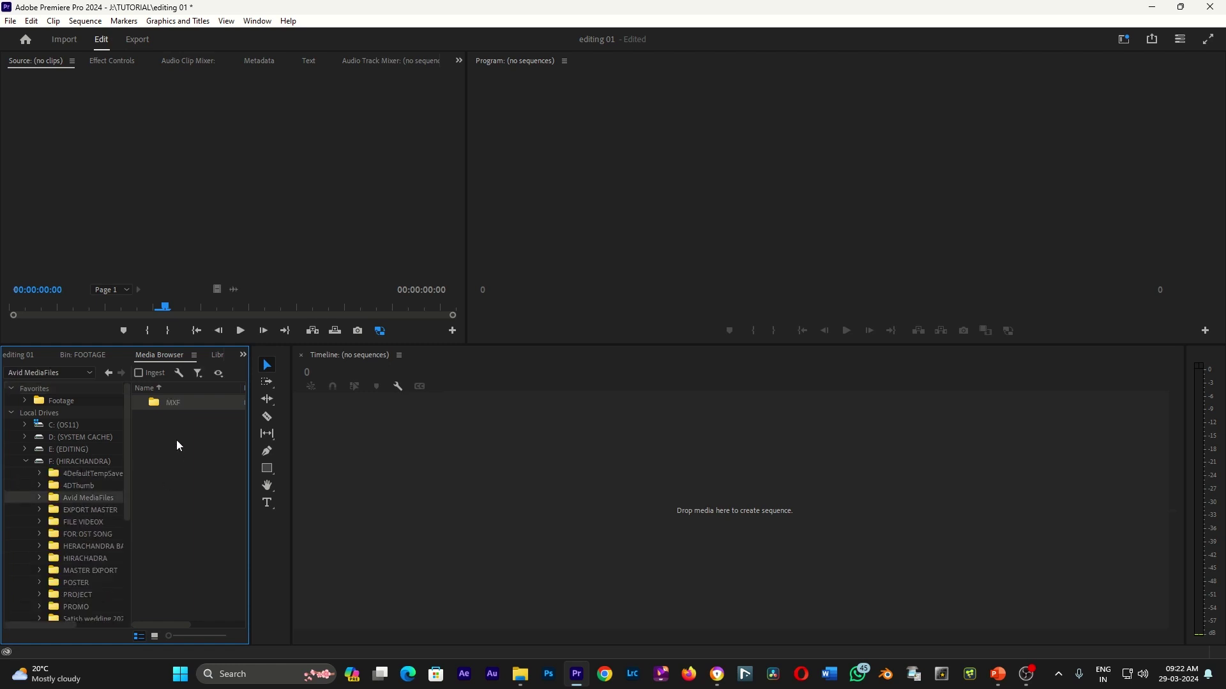
# - Cycle through the Libraries, Info, Effects and Markers panels to reach History
pyautogui.click(220, 355)
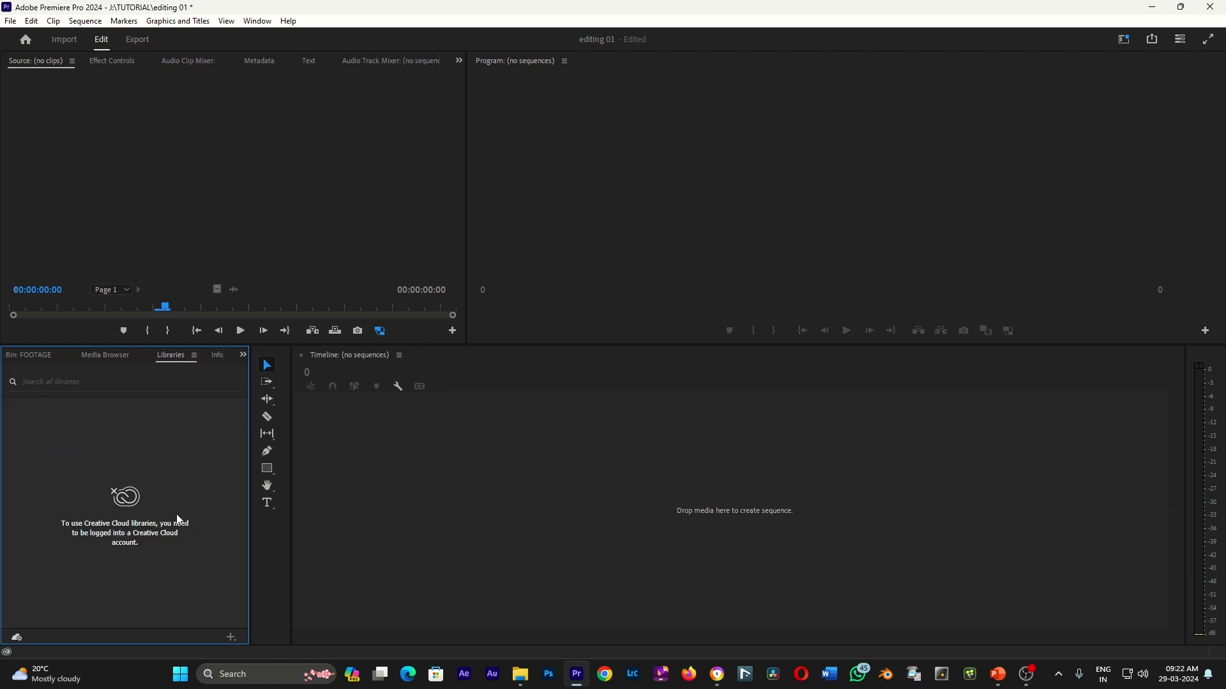
pyautogui.click(212, 356)
pyautogui.click(213, 357)
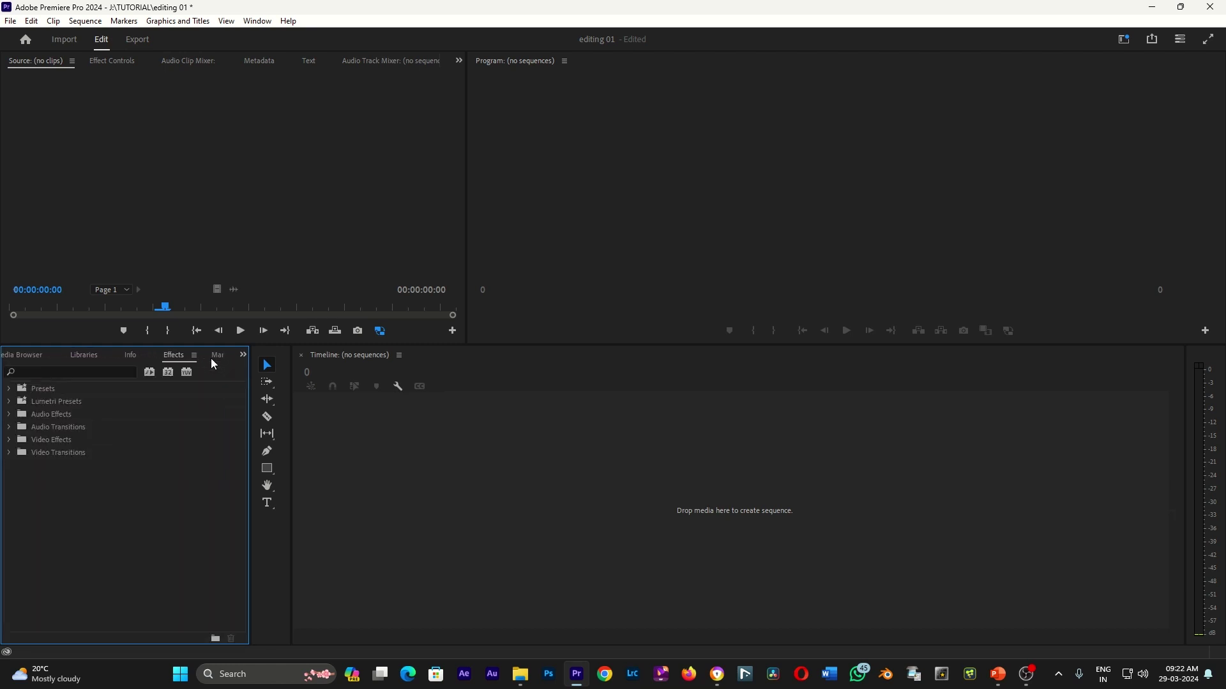
pyautogui.click(214, 355)
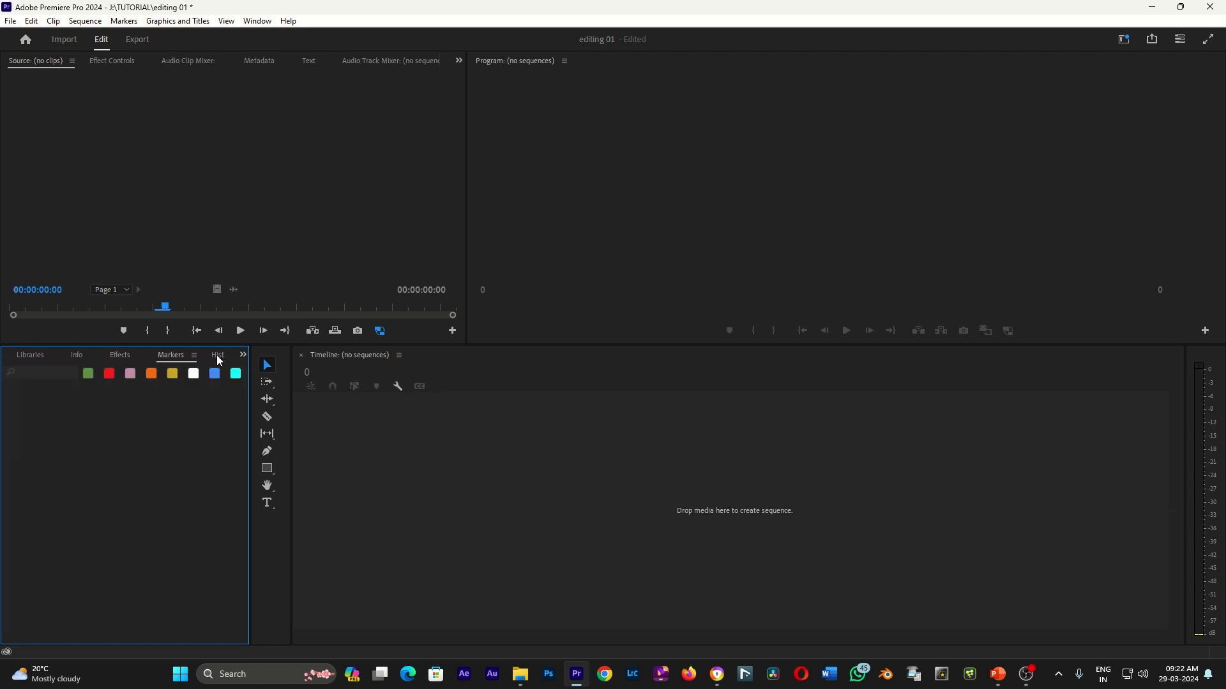
pyautogui.click(218, 357)
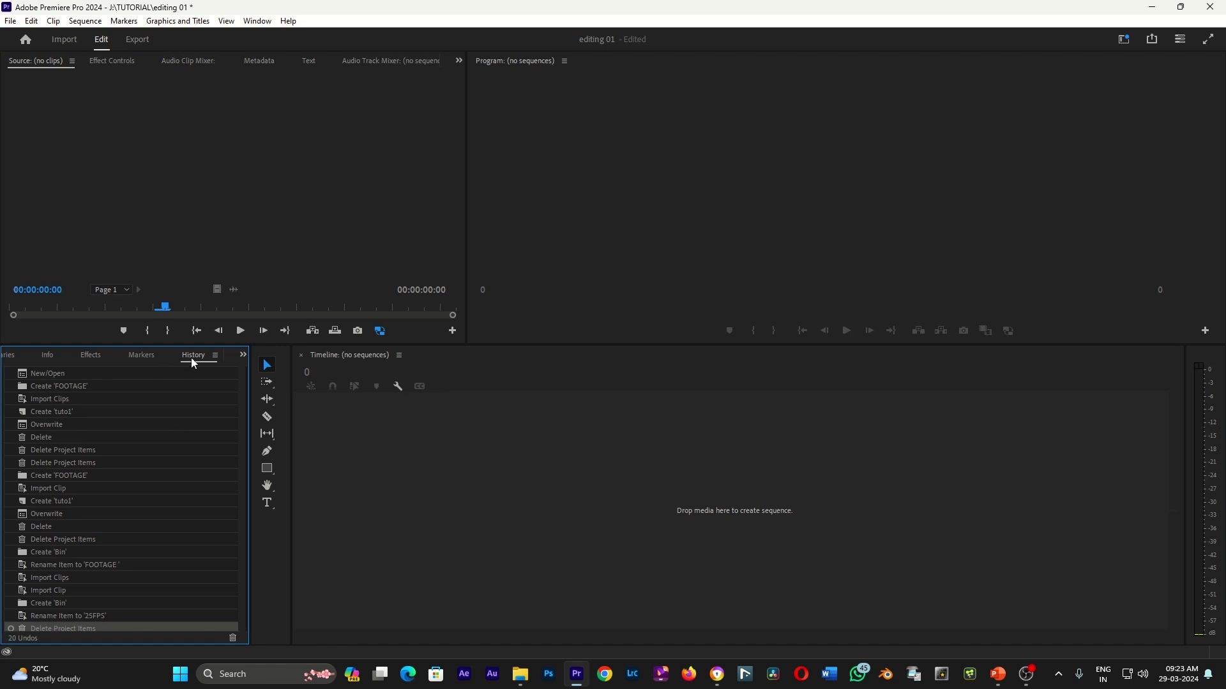
# - Step History back through Create 'tuto1' and Create 'FOOTAGE' to the Delete step
pyautogui.click(59, 376)
pyautogui.click(52, 411)
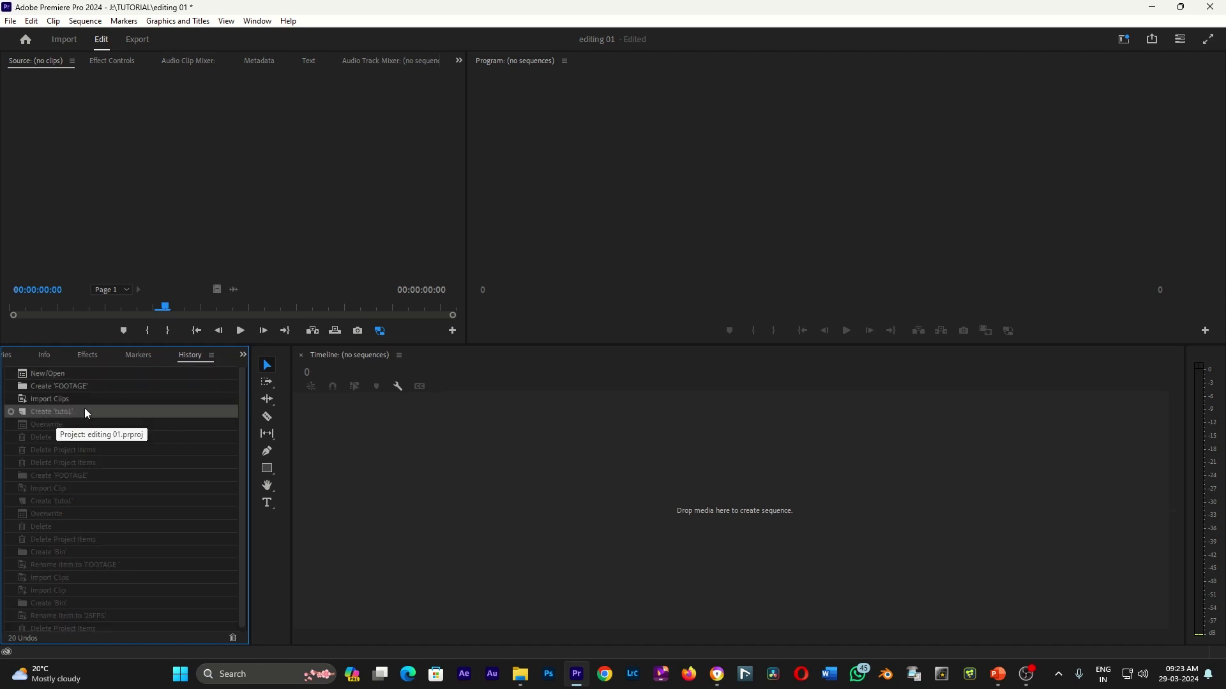
pyautogui.click(68, 389)
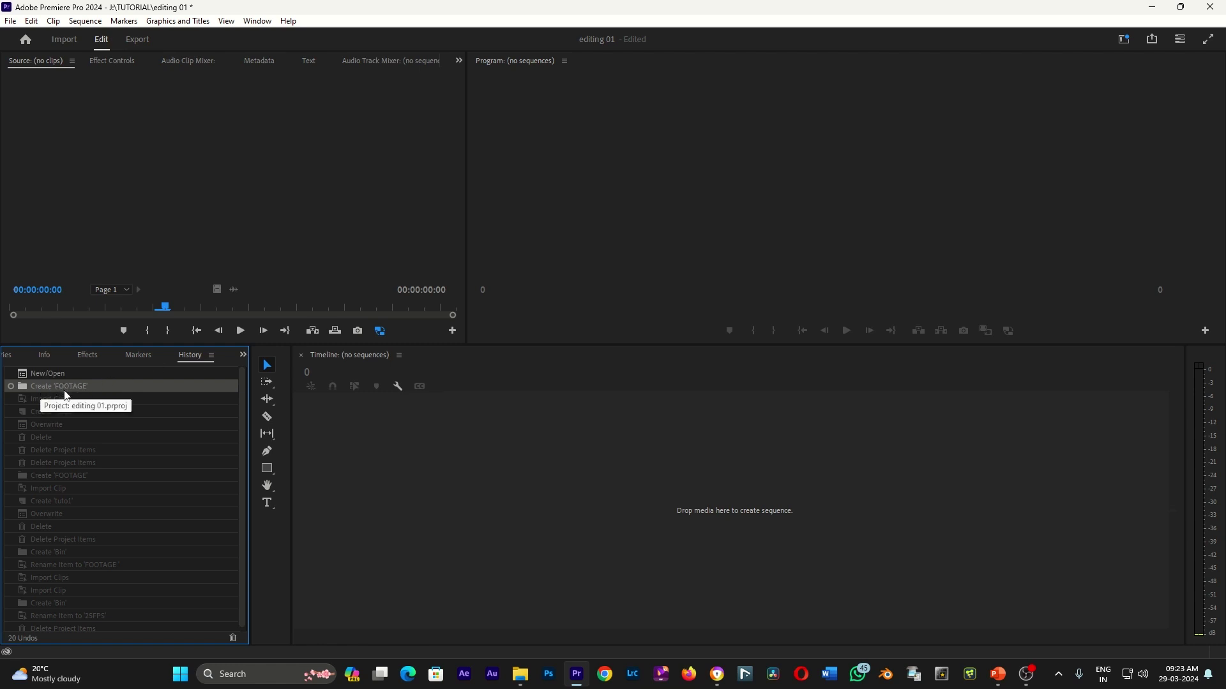
pyautogui.click(51, 436)
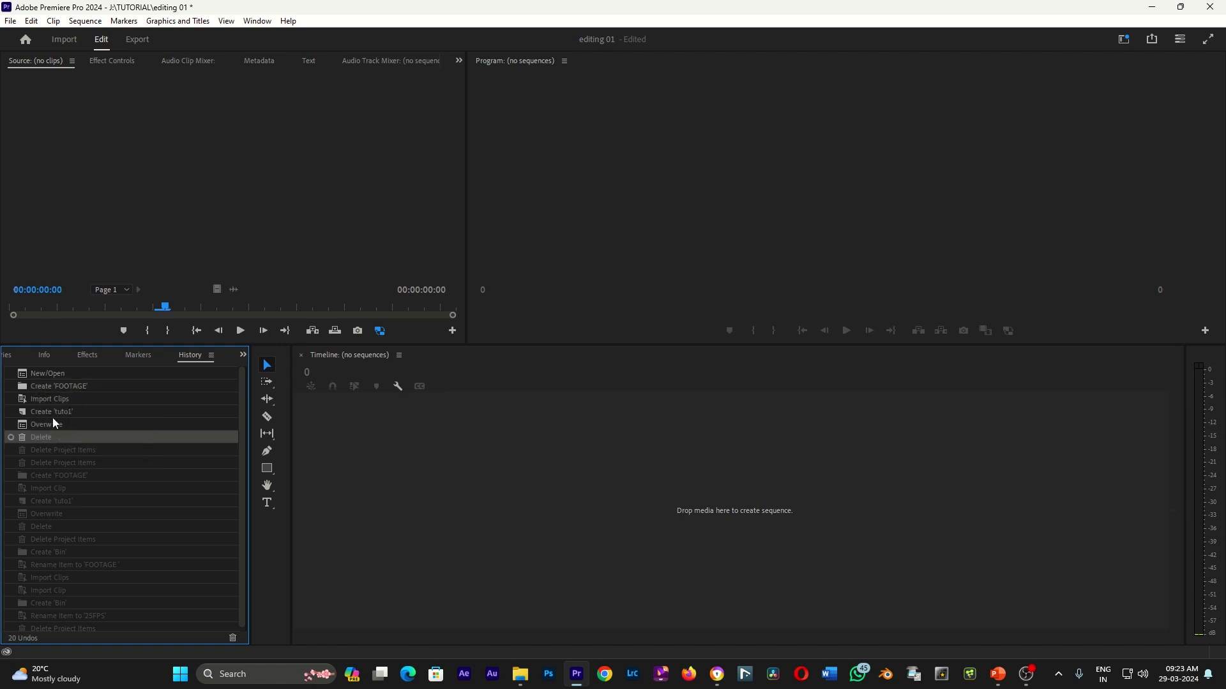
# - Show the panel group's >> overflow list of panels
pyautogui.click(242, 355)
pyautogui.click(242, 356)
pyautogui.click(243, 356)
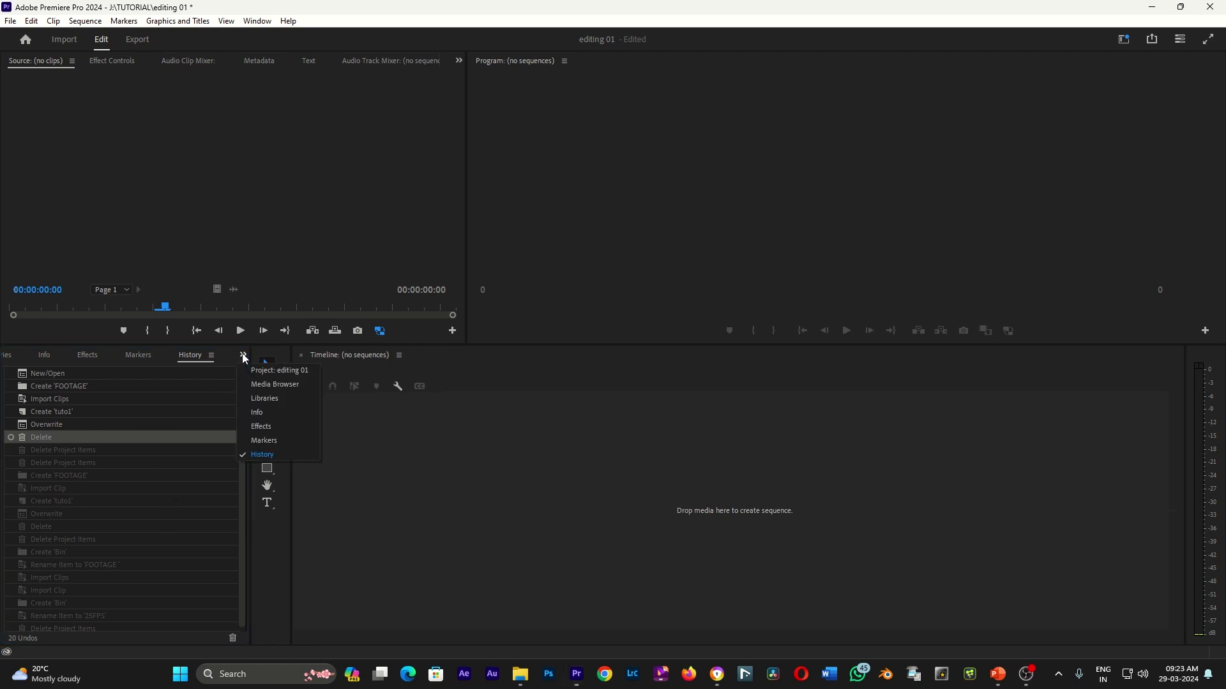
# - Switch to the Project: editing 01 tab, widen the panel, and focus the Program Monitor
pyautogui.click(279, 377)
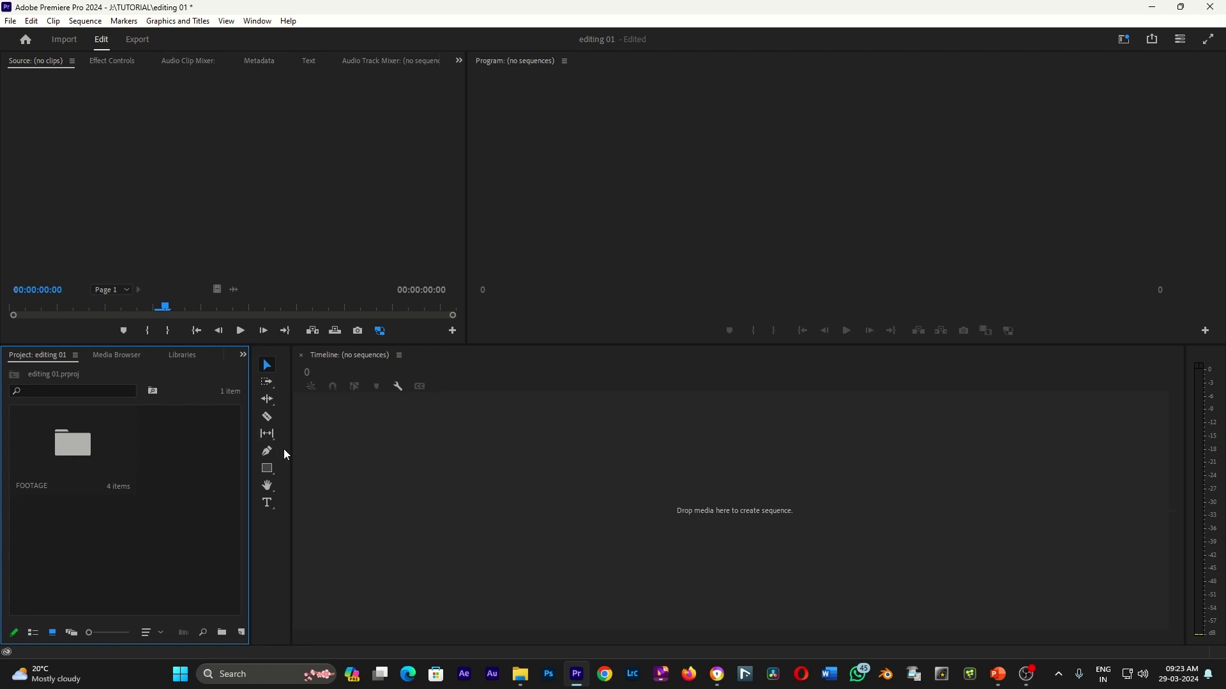
pyautogui.moveTo(249, 480)
pyautogui.mouseDown()
pyautogui.moveTo(626, 460)
pyautogui.moveTo(415, 511)
pyautogui.moveTo(443, 549)
pyautogui.mouseUp()
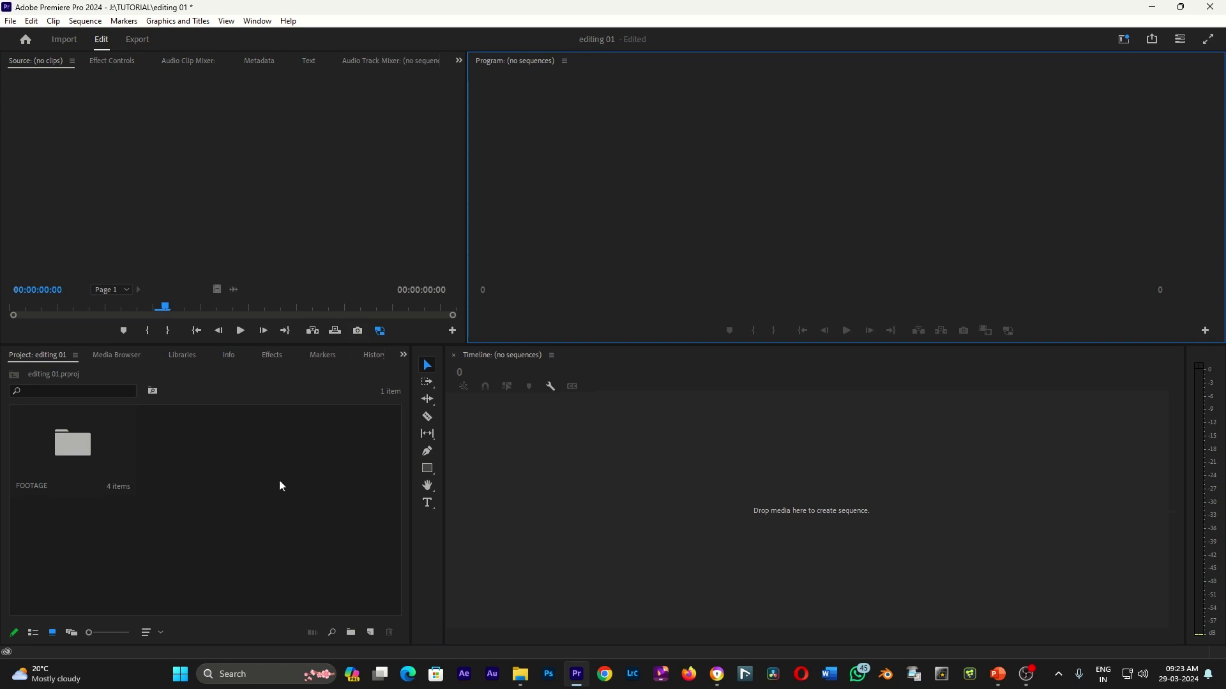
pyautogui.hotkey('shift', '4')
pyautogui.click(579, 470)
pyautogui.click(265, 467)
pyautogui.click(290, 252)
pyautogui.click(600, 217)
# - Move focus among timeline, program monitor and project panels, then return to the project's top level
pyautogui.click(657, 476)
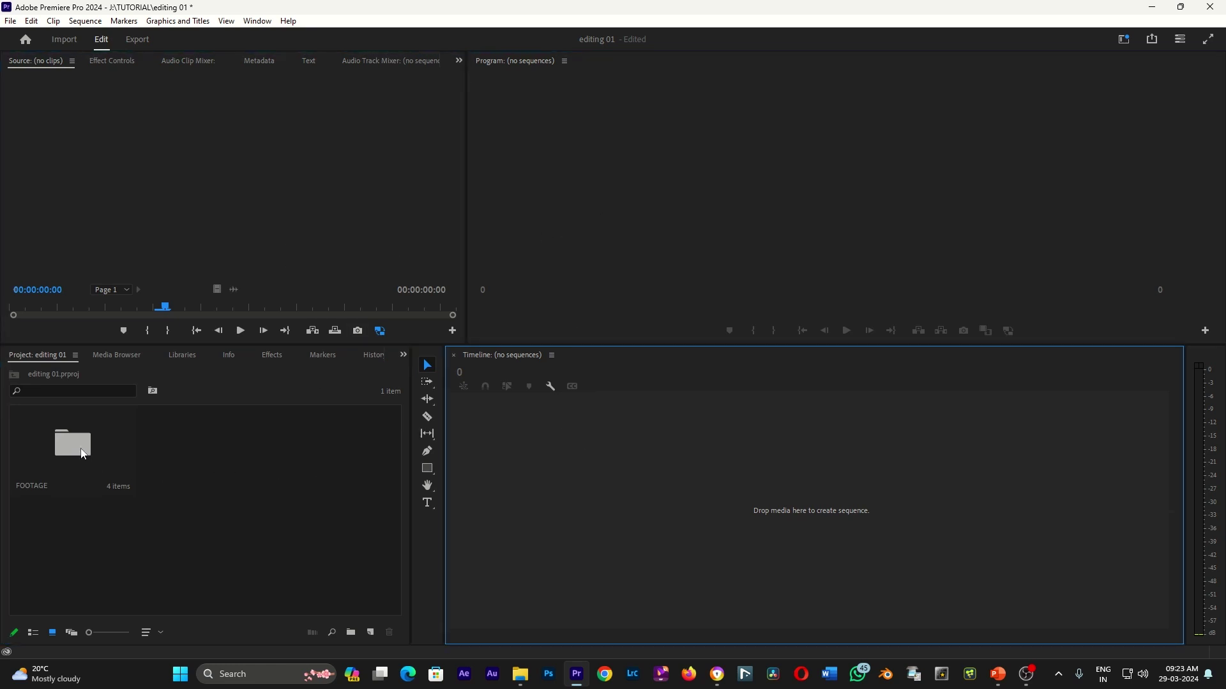
pyautogui.click(698, 158)
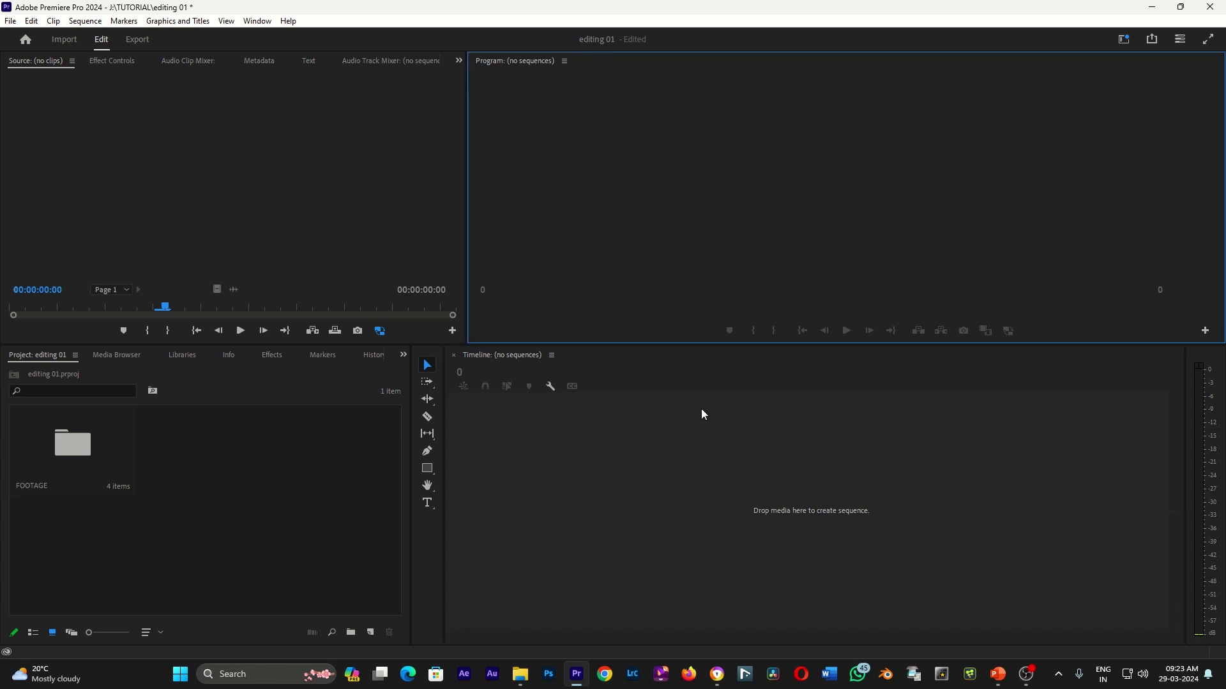
pyautogui.click(348, 468)
pyautogui.click(364, 244)
pyautogui.click(612, 306)
pyautogui.click(648, 527)
pyautogui.click(268, 511)
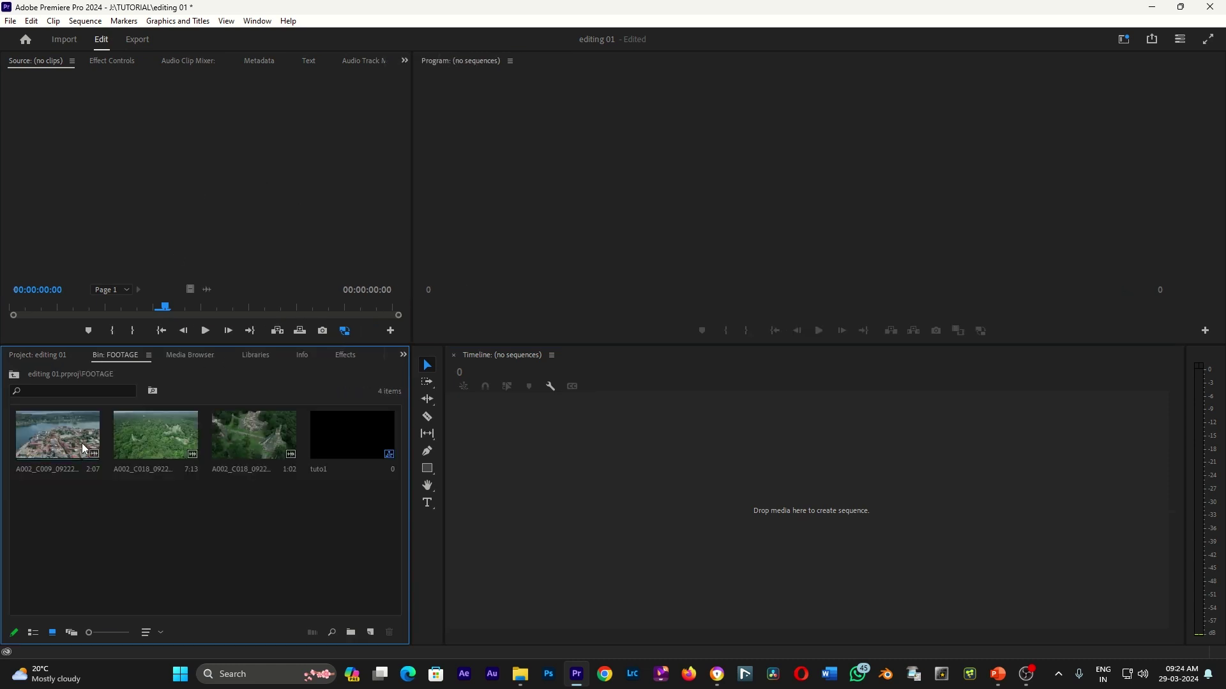
pyautogui.click(20, 376)
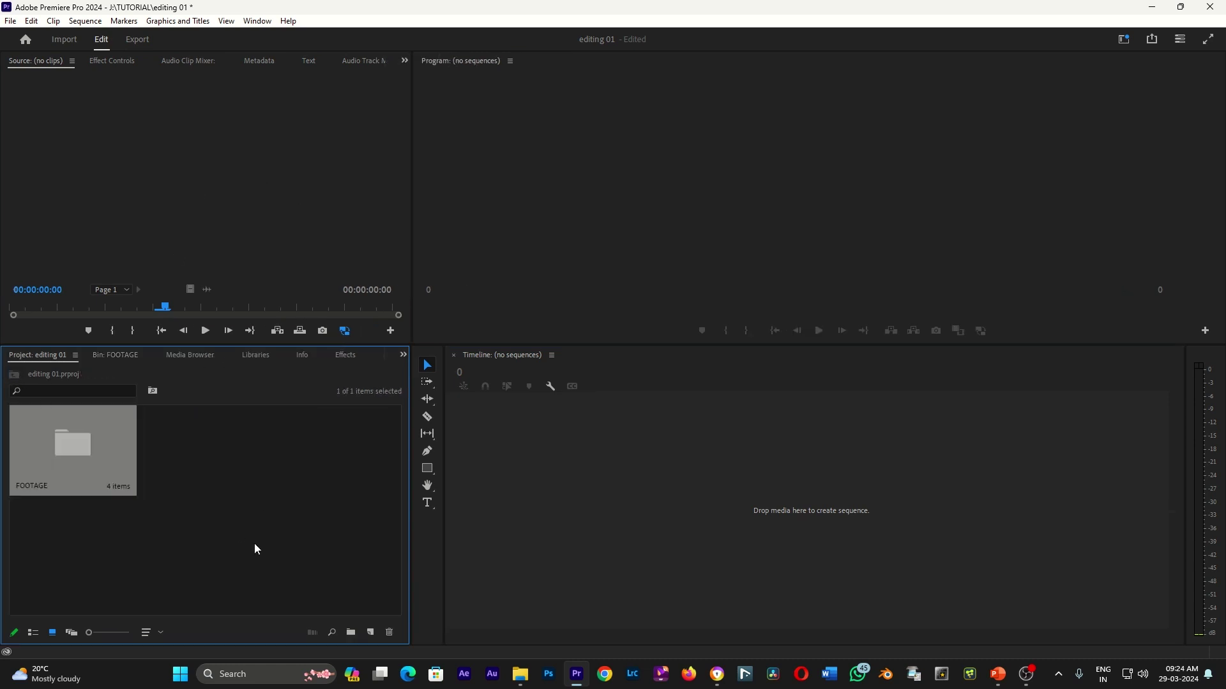
pyautogui.click(11, 21)
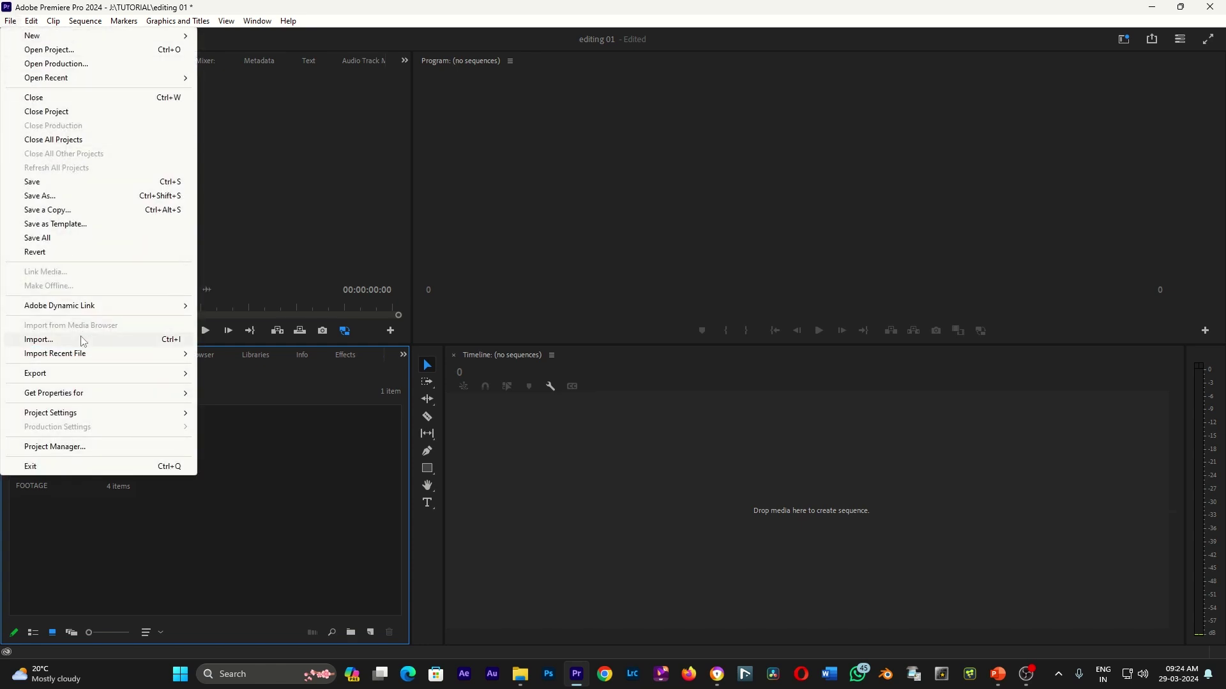
pyautogui.moveTo(42, 36)
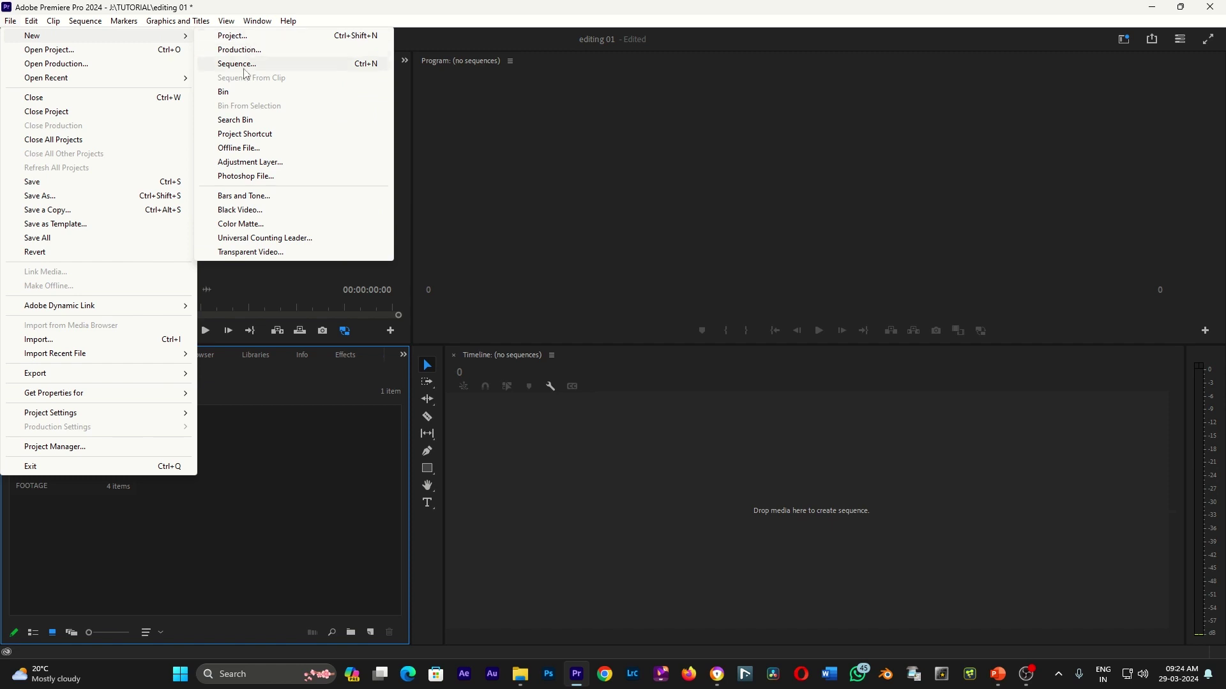
pyautogui.click(278, 456)
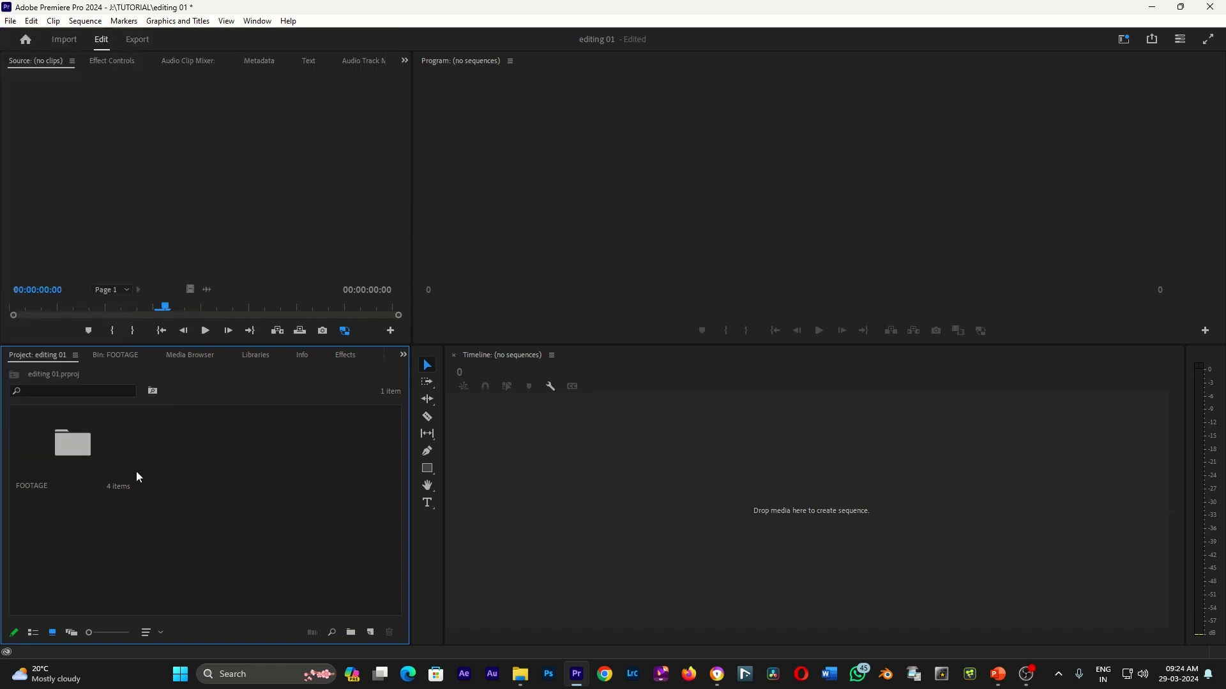
pyautogui.click(9, 23)
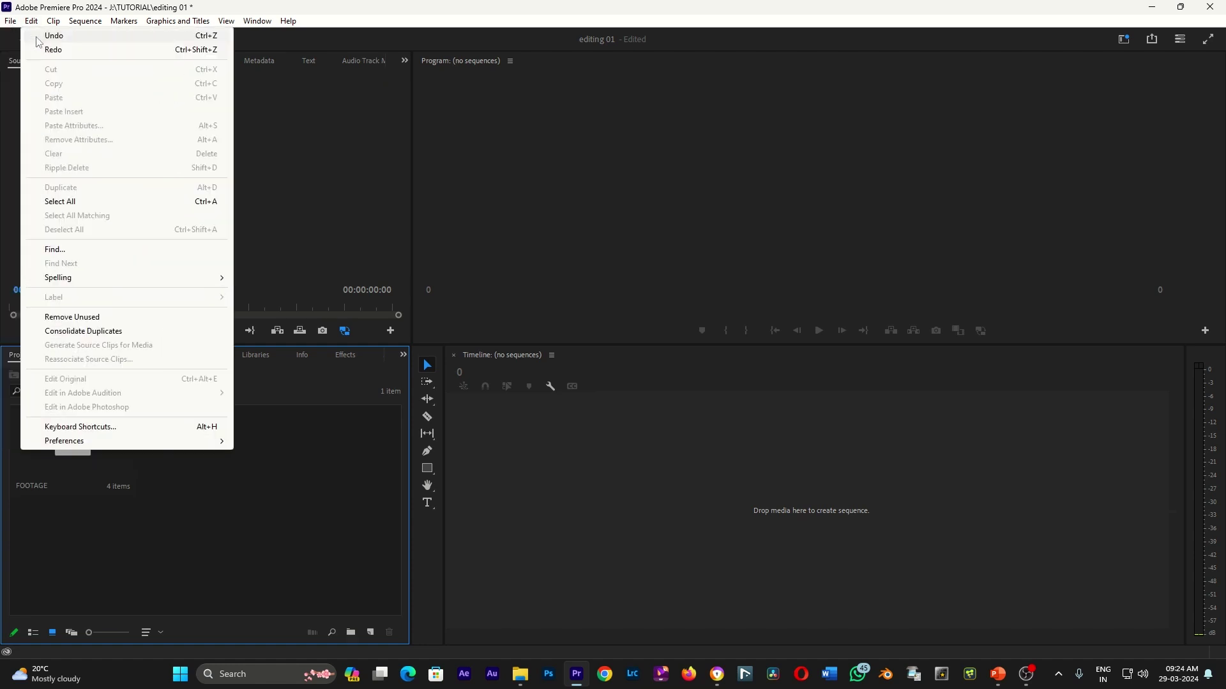
pyautogui.moveTo(26, 36)
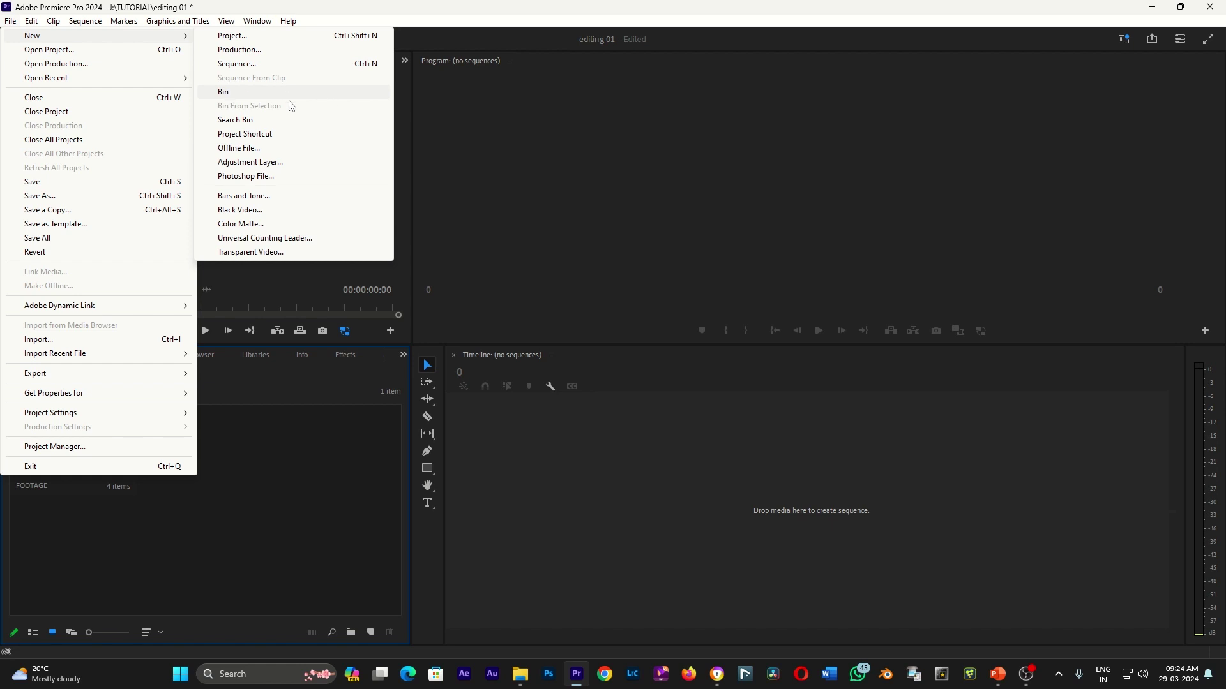
pyautogui.click(290, 424)
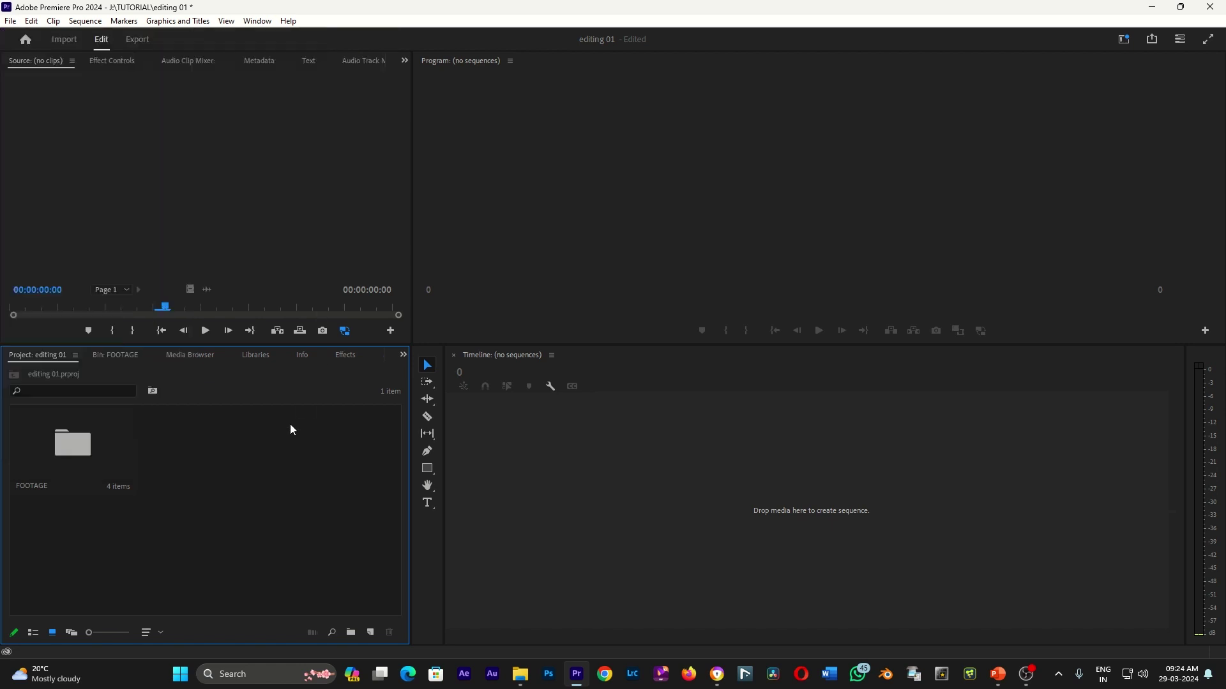
pyautogui.click(30, 21)
pyautogui.moveTo(189, 439)
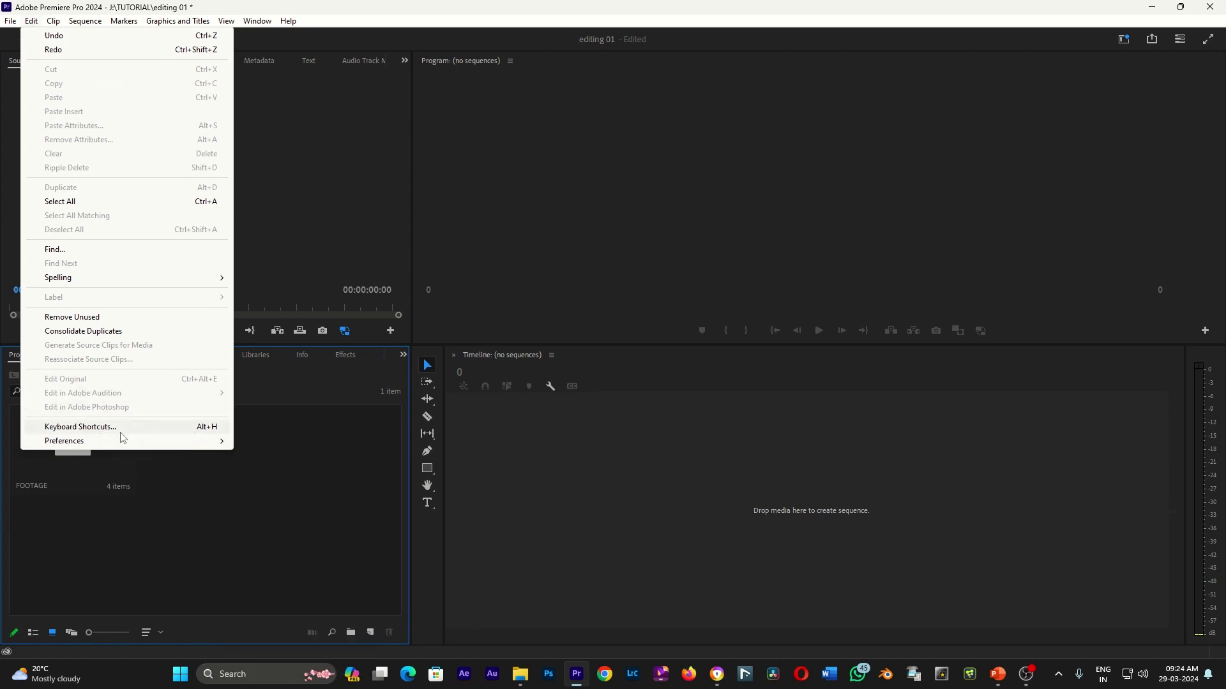
# - Open the Keyboard Shortcuts dialog and review the available shortcut presets
pyautogui.click(121, 429)
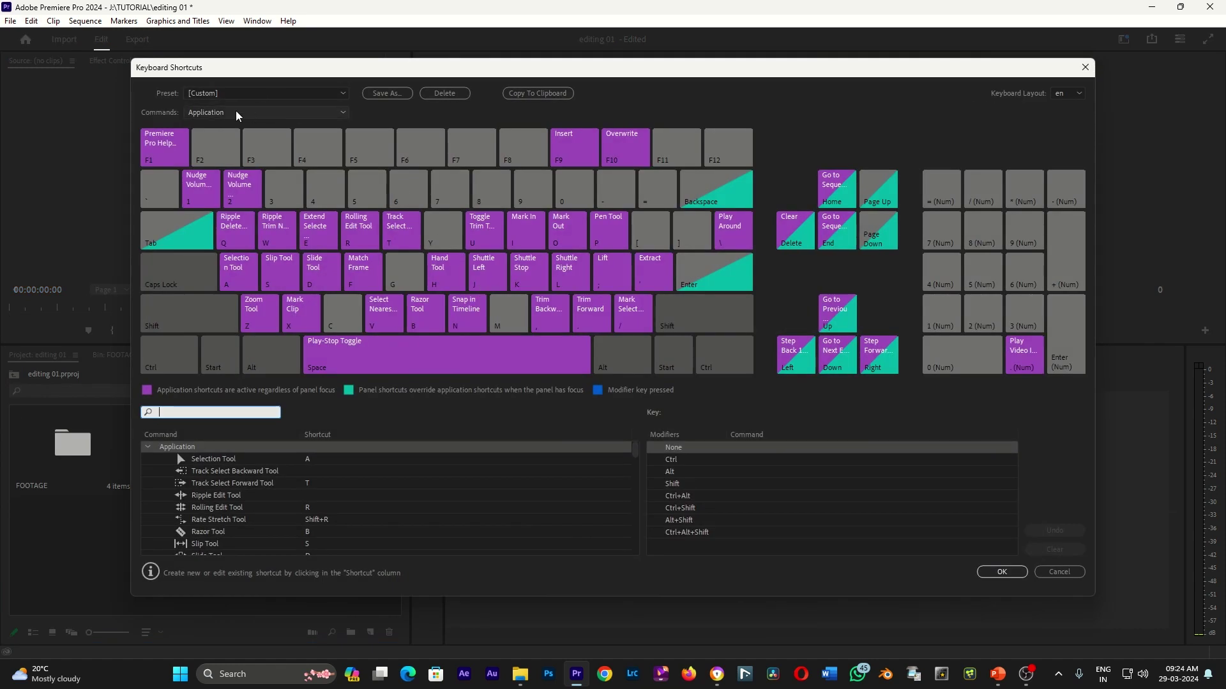
pyautogui.click(250, 112)
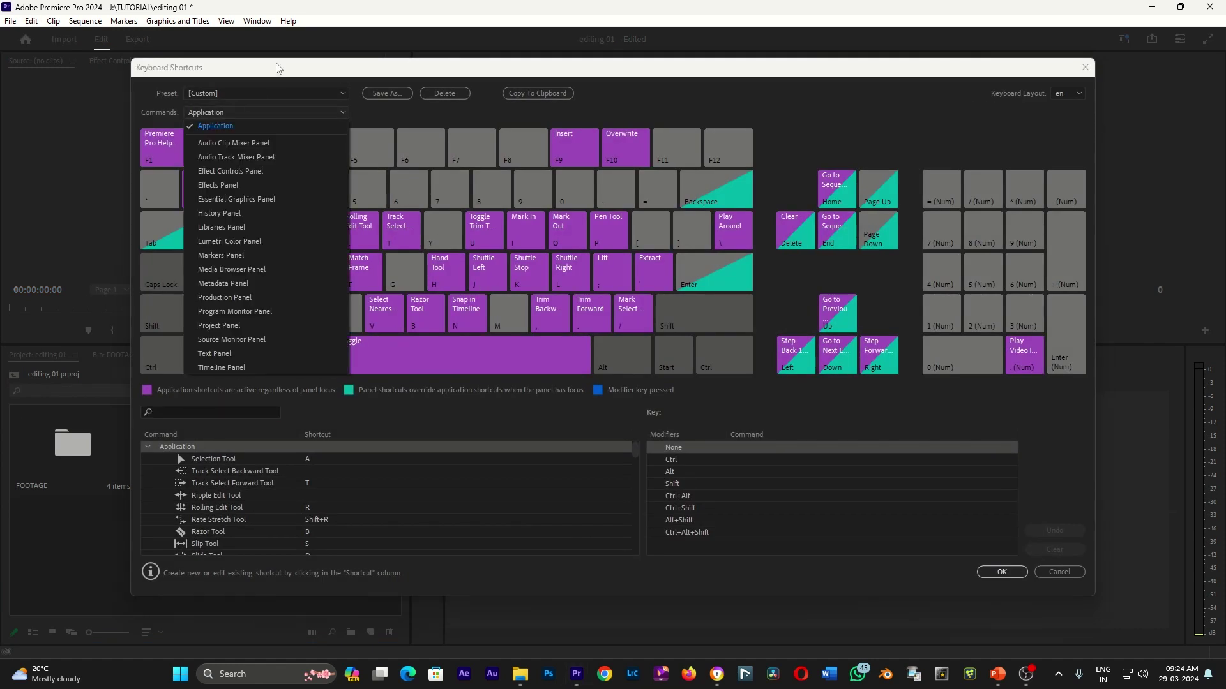
pyautogui.click(275, 104)
pyautogui.click(276, 95)
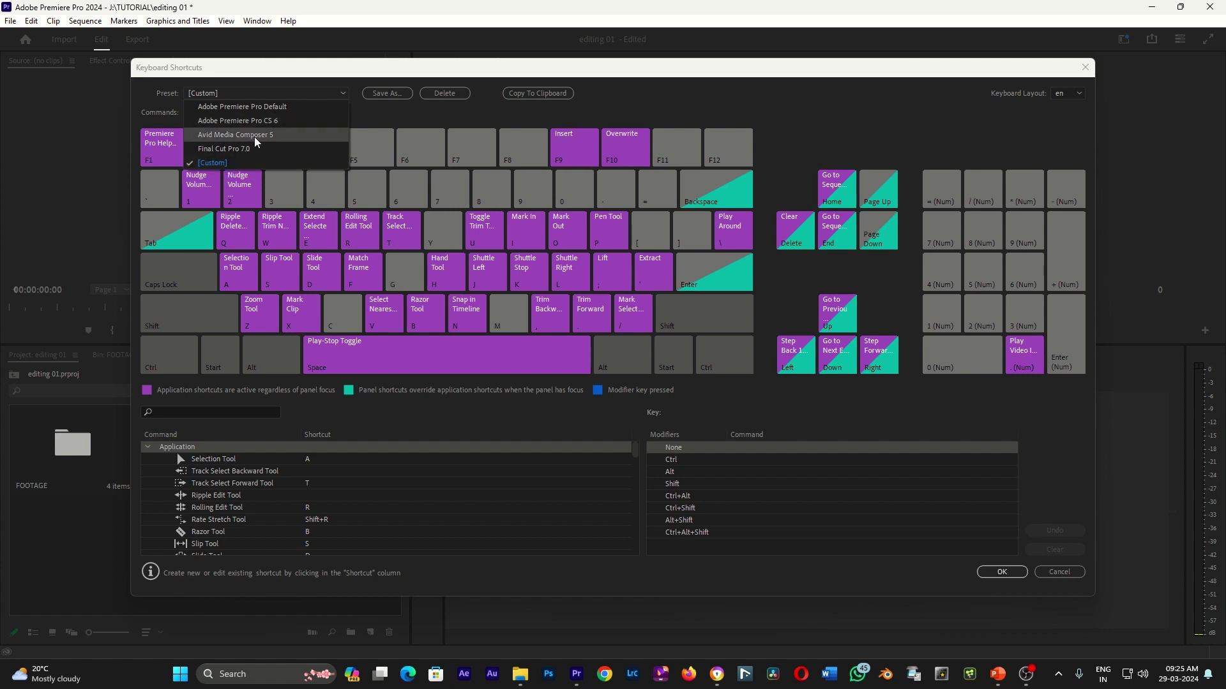
# - Find the New Bin command by searching 'bin', replace the conflicting Ctrl+B with the = key
pyautogui.click(243, 415)
pyautogui.write('bin')
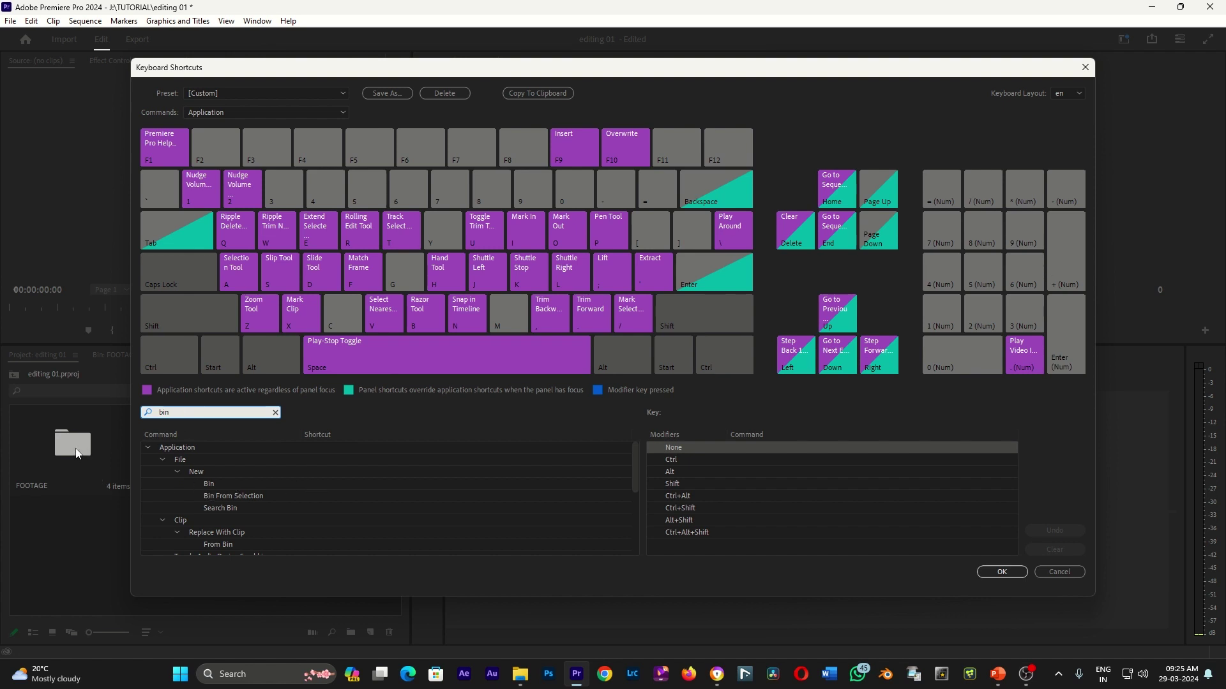
pyautogui.click(309, 485)
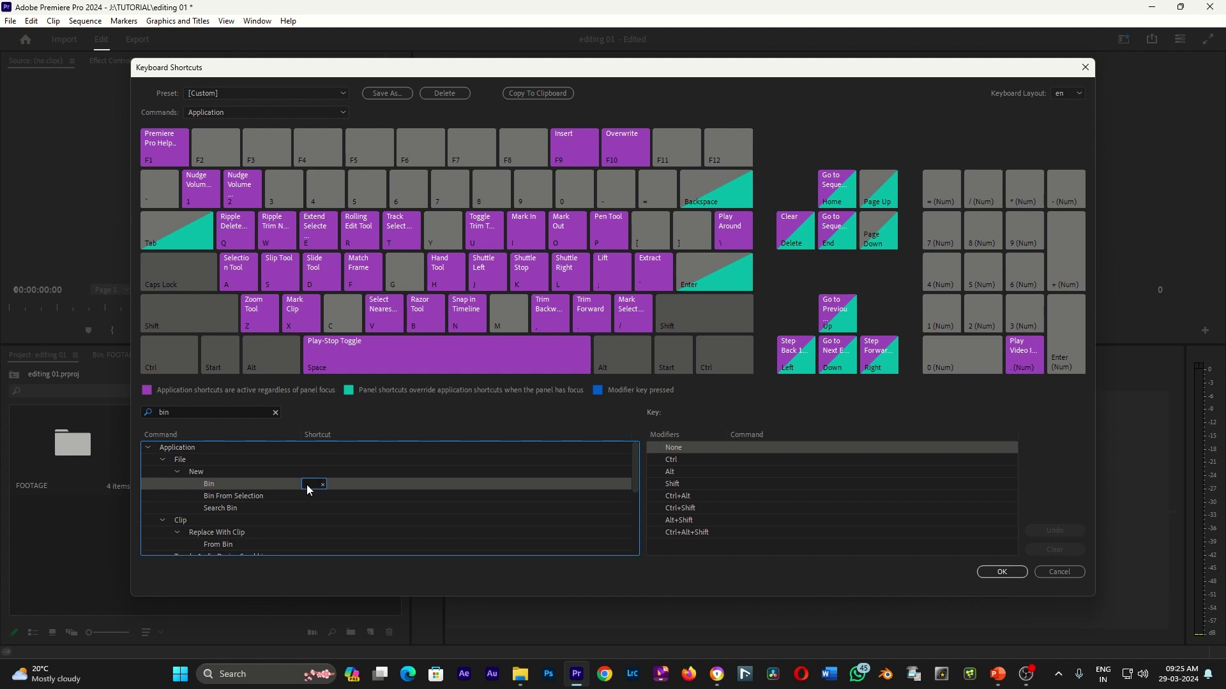
pyautogui.hotkey('ctrl', 'b')
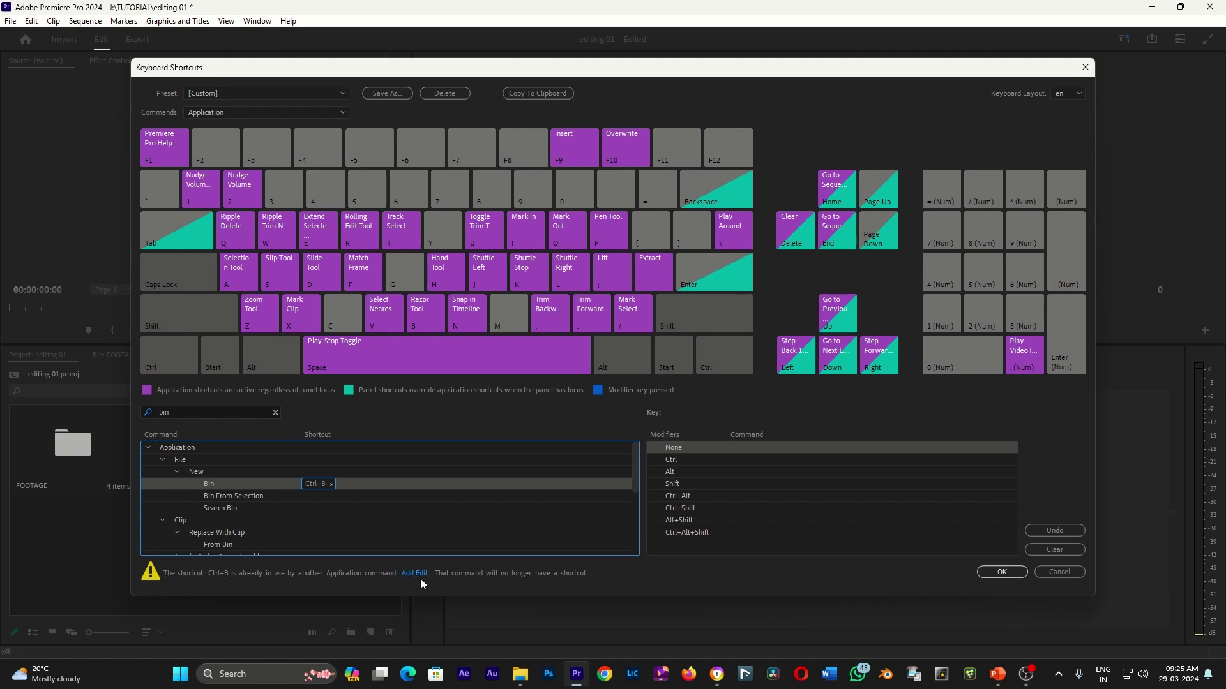
pyautogui.click(332, 485)
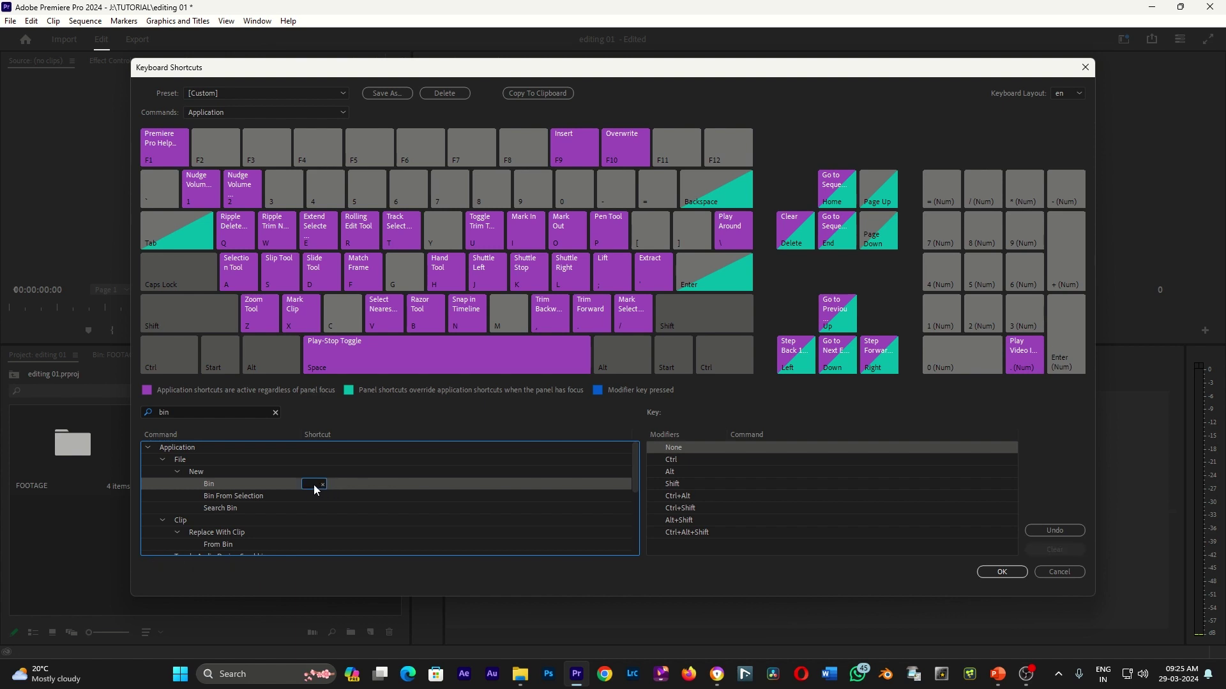
pyautogui.press('=')
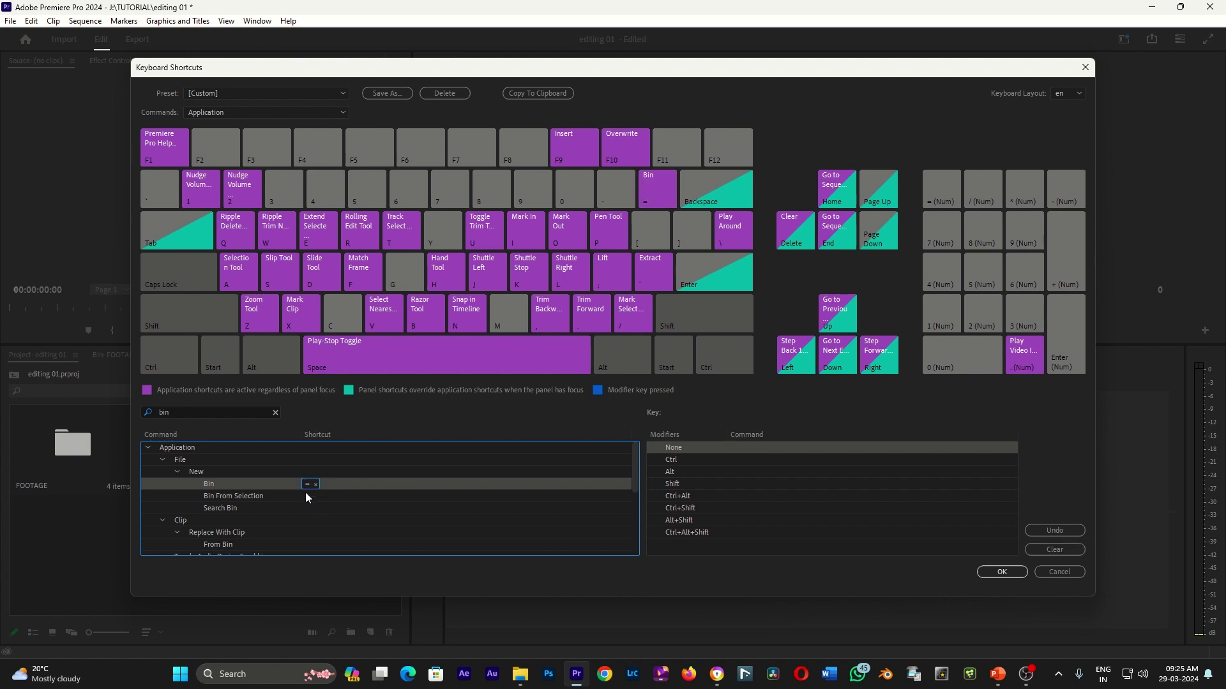
pyautogui.click(1001, 571)
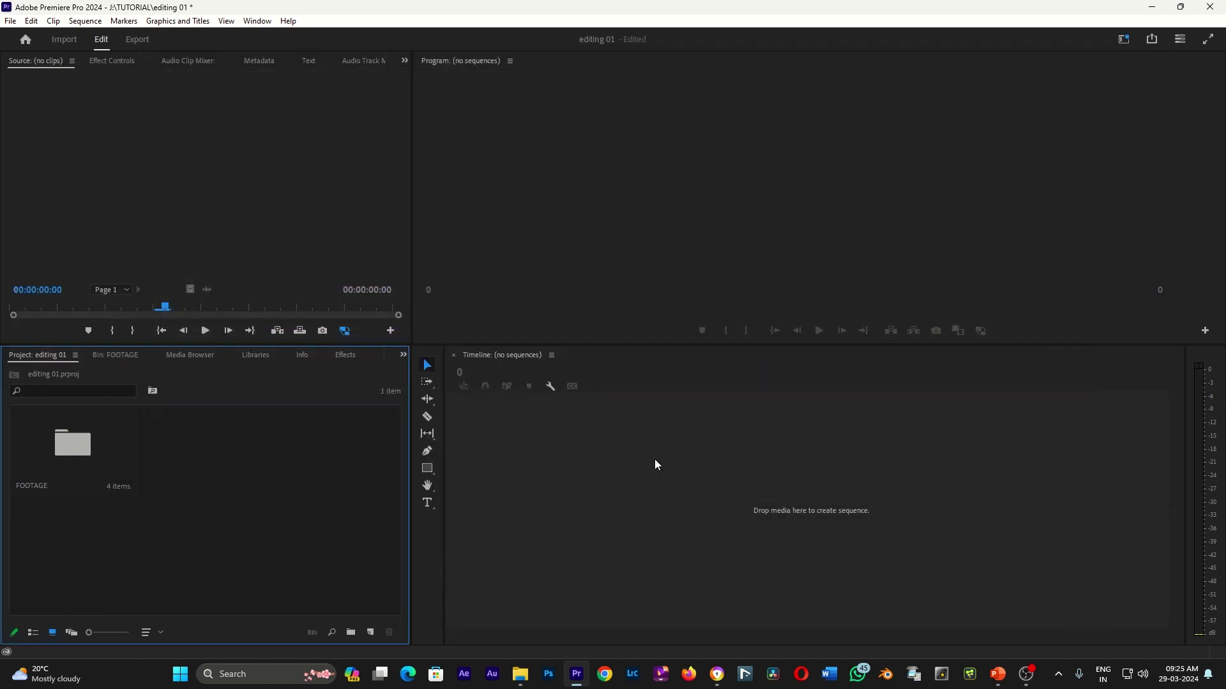
pyautogui.click(32, 21)
pyautogui.click(151, 425)
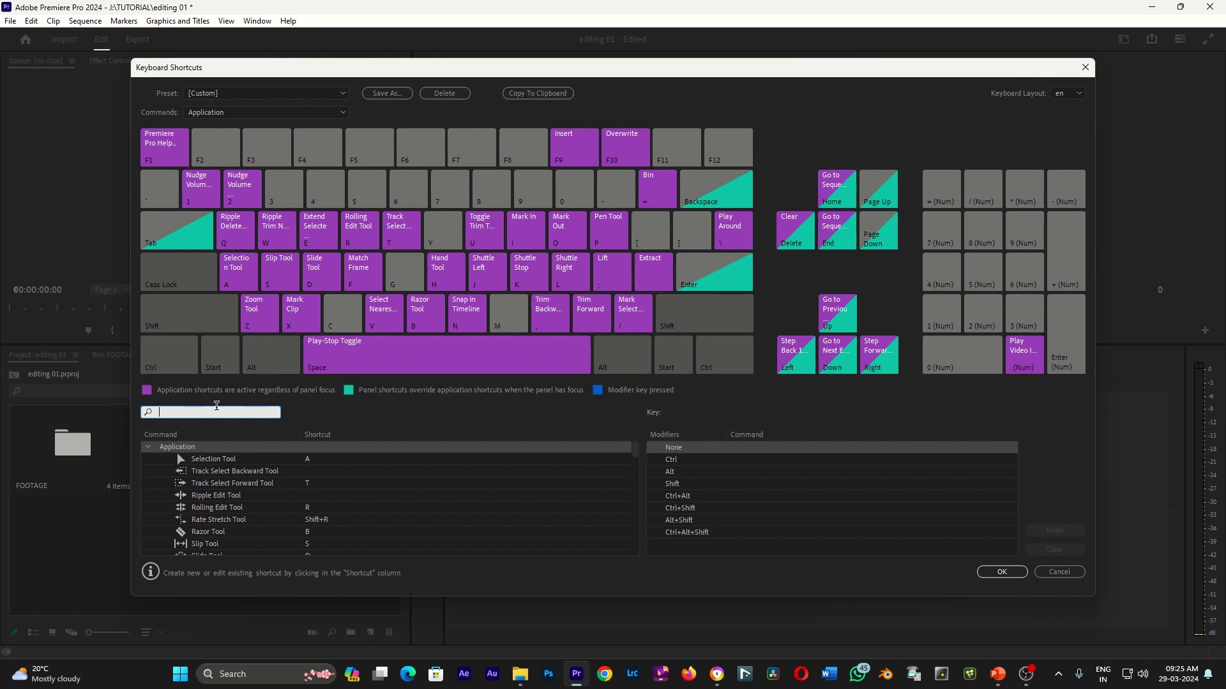
pyautogui.write('bion')
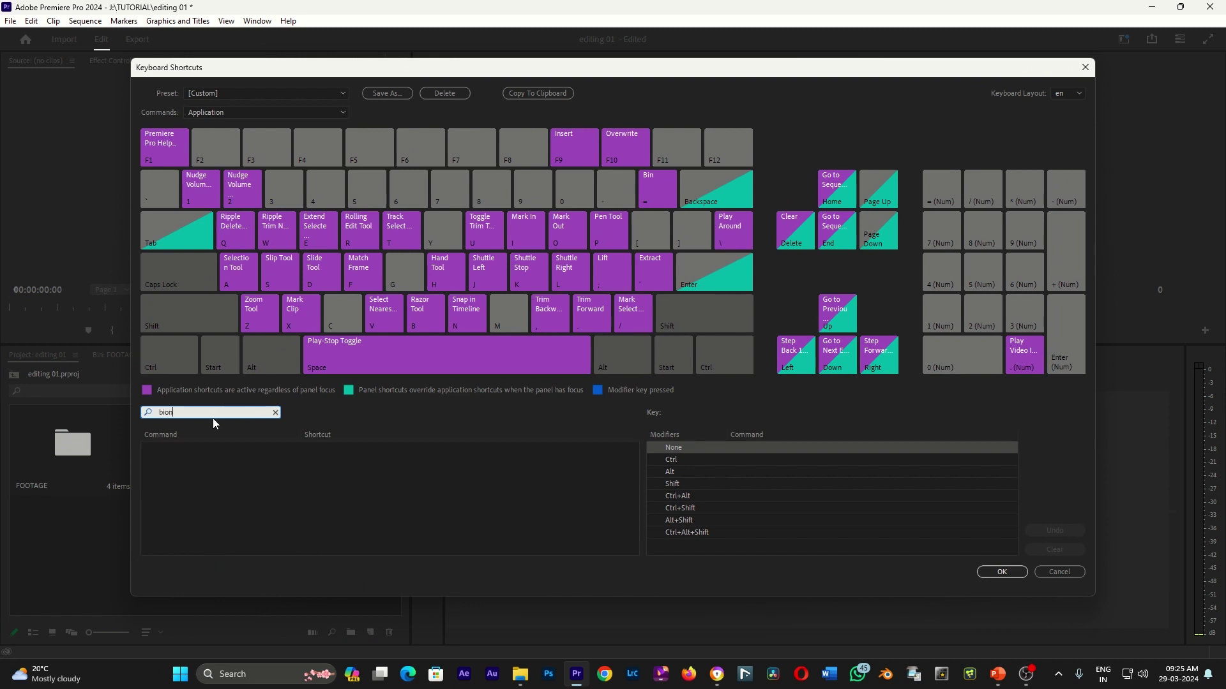
pyautogui.press('BackSpace')
pyautogui.press('BackSpace')
pyautogui.write('n')
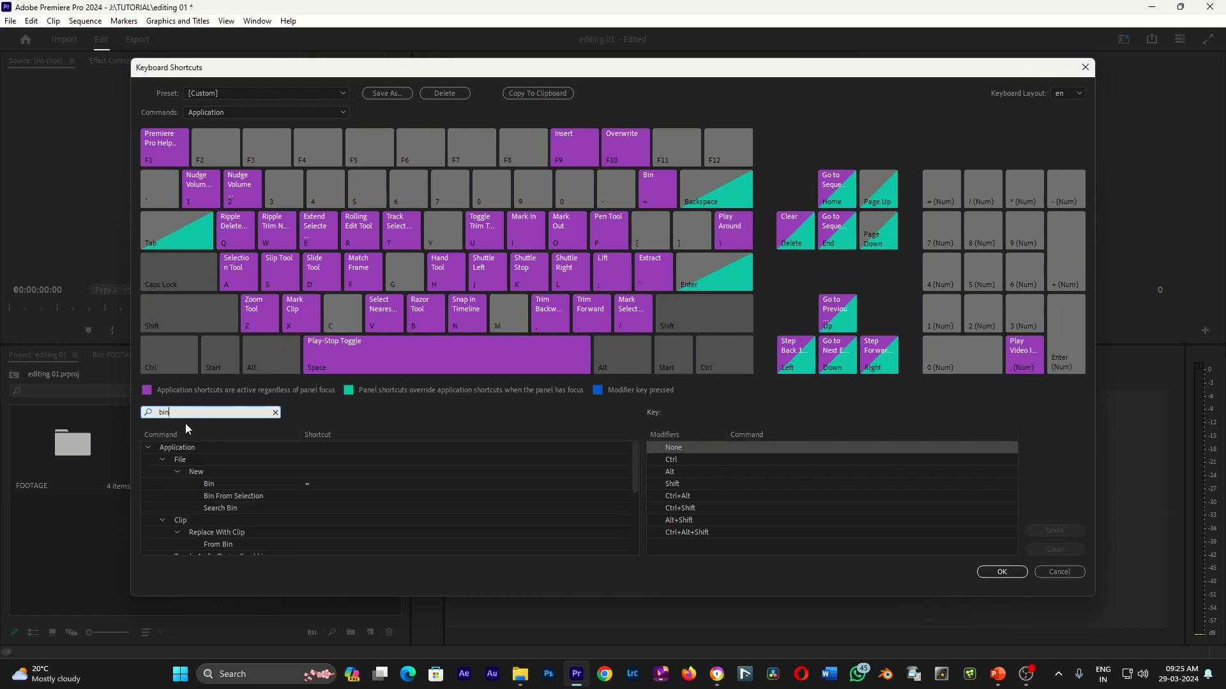
pyautogui.click(308, 484)
pyautogui.click(316, 485)
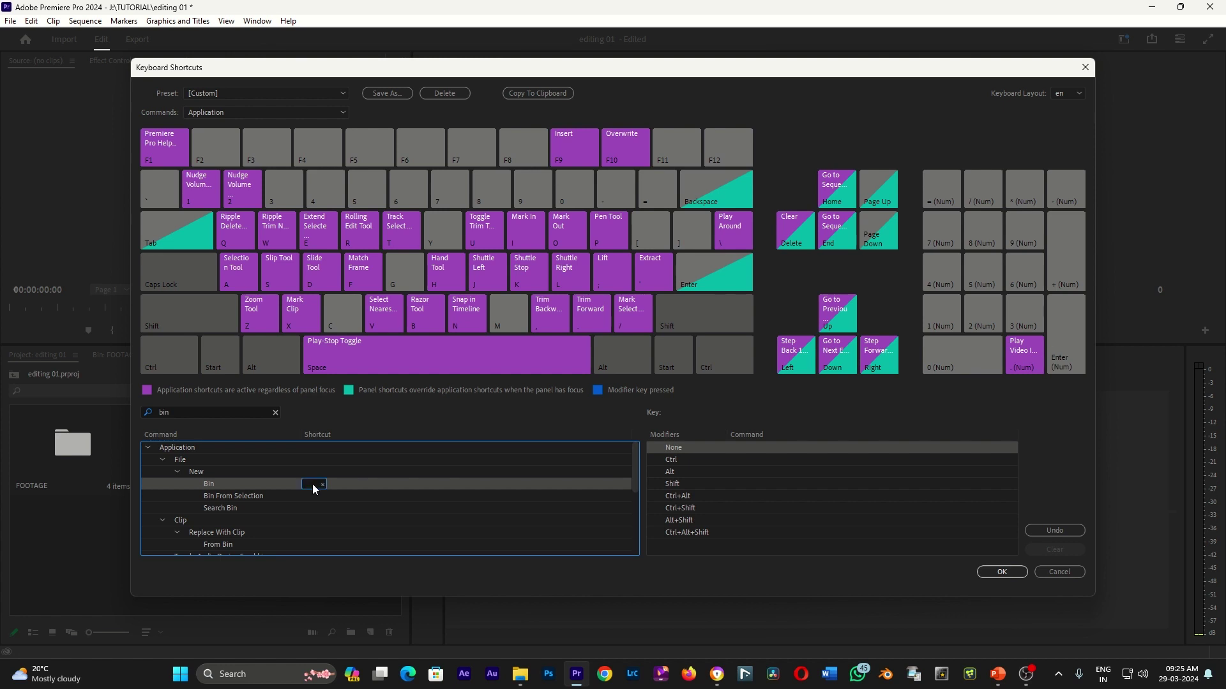
pyautogui.press('=')
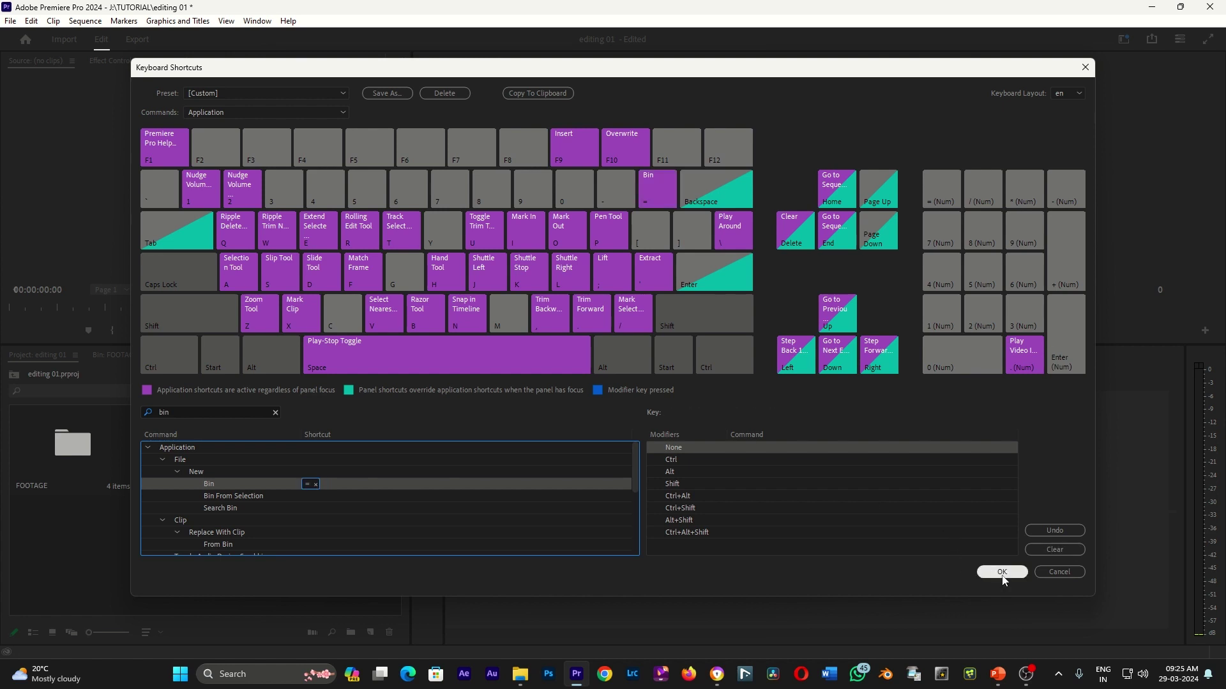
pyautogui.click(1002, 573)
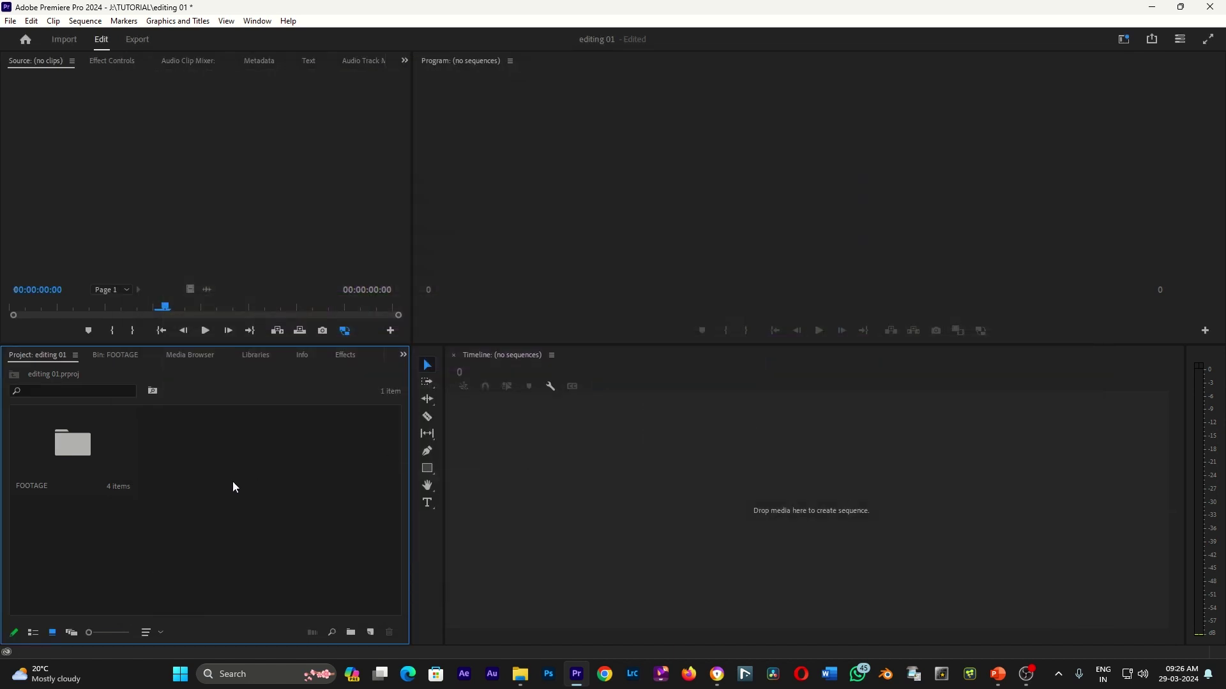
pyautogui.press('=')
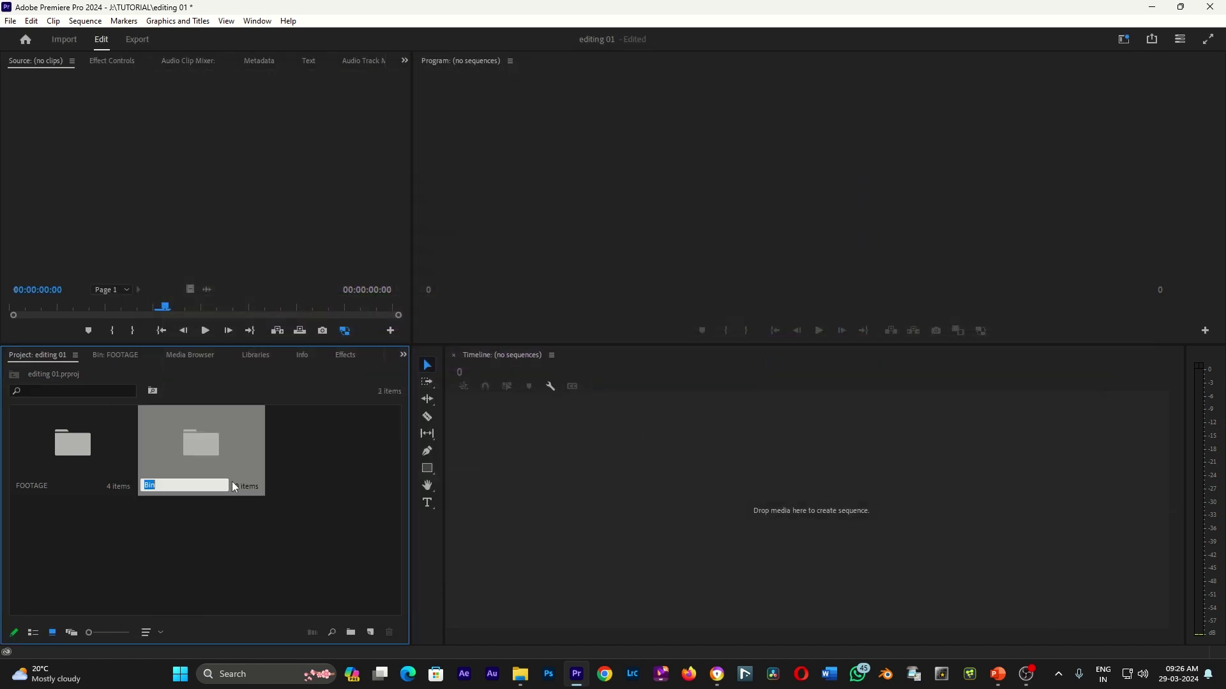
pyautogui.click(236, 537)
pyautogui.click(180, 487)
pyautogui.click(163, 491)
pyautogui.click(247, 542)
pyautogui.click(172, 488)
pyautogui.click(163, 488)
pyautogui.write('try')
pyautogui.click(220, 546)
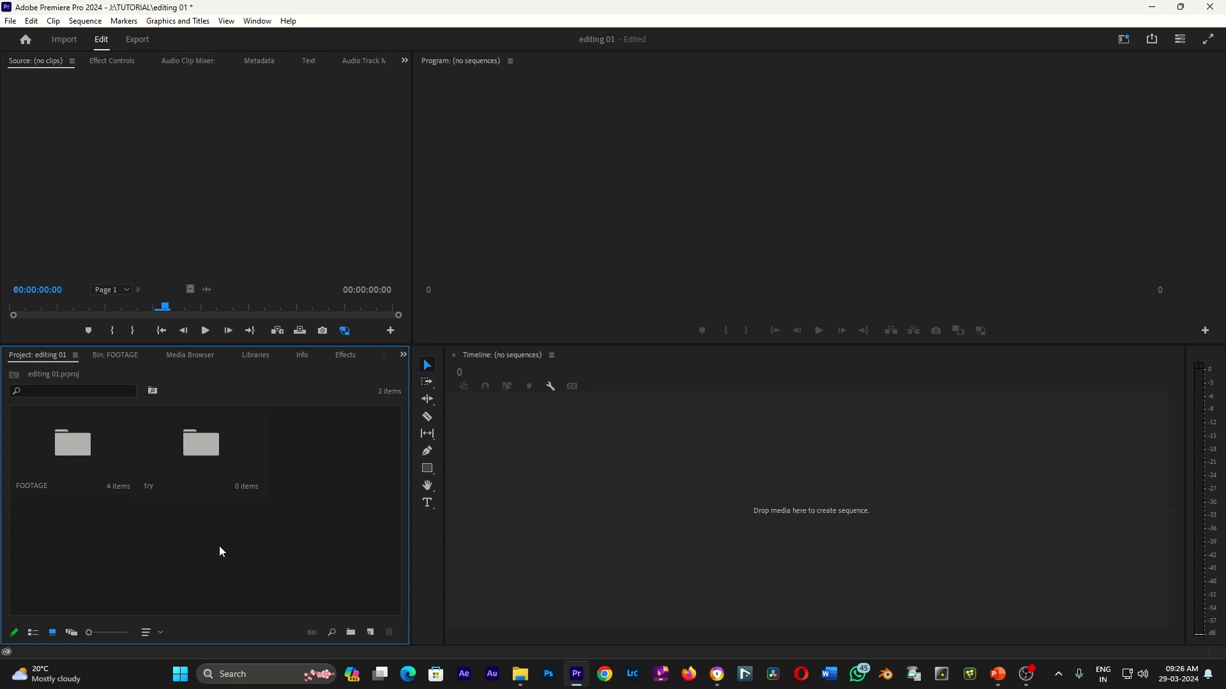
pyautogui.click(206, 457)
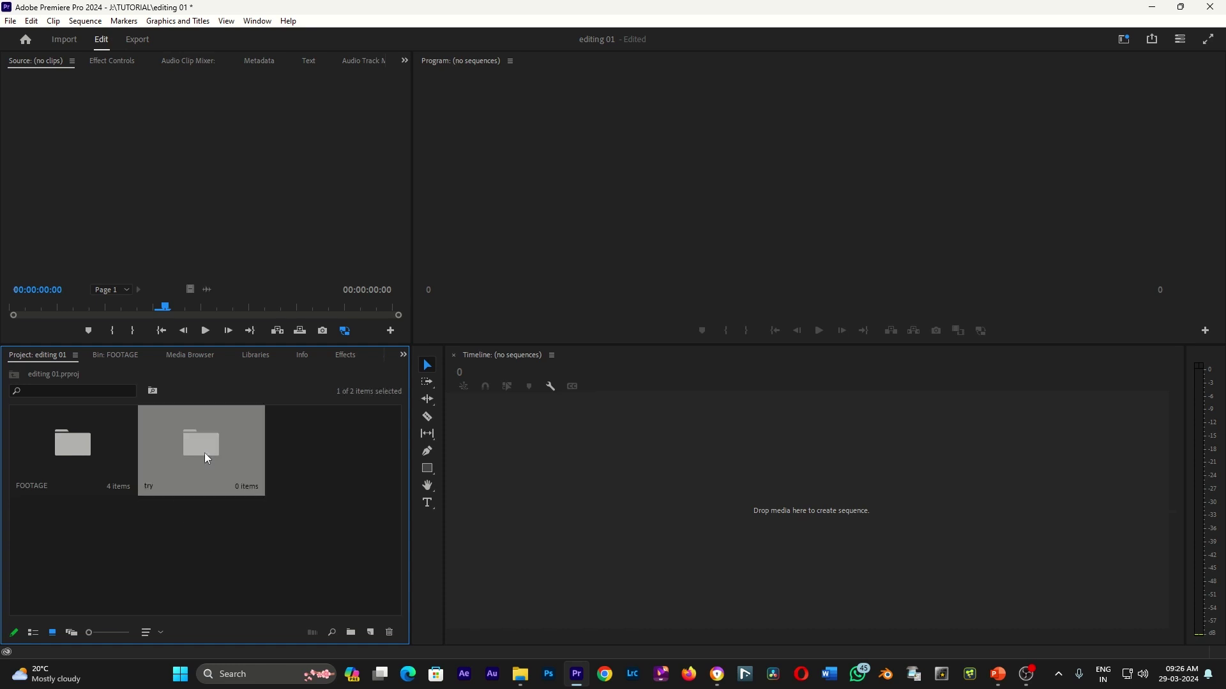
pyautogui.click(390, 632)
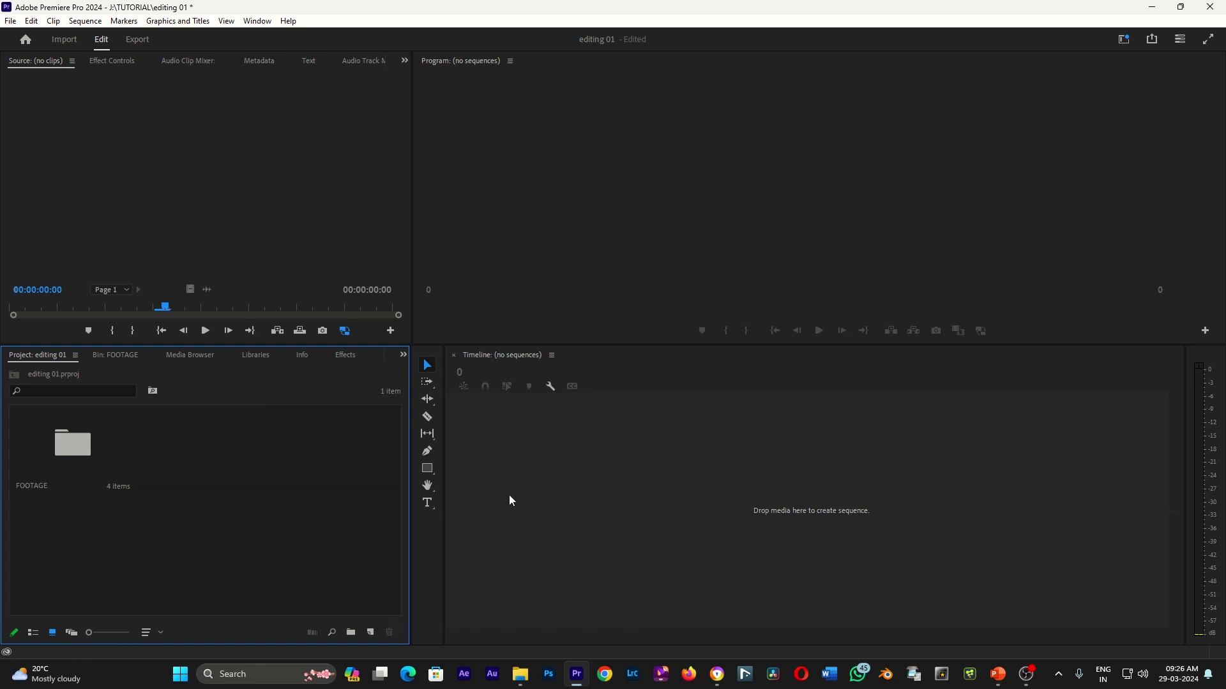